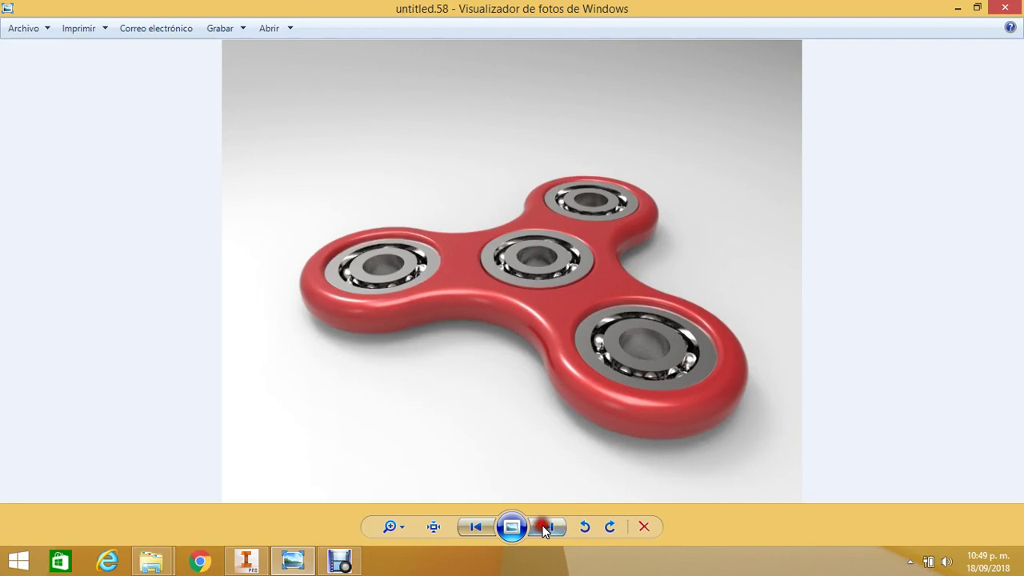
Examine the reference render of the red fidget spinner, including its body shape and four bearings.
left_click(546, 526)
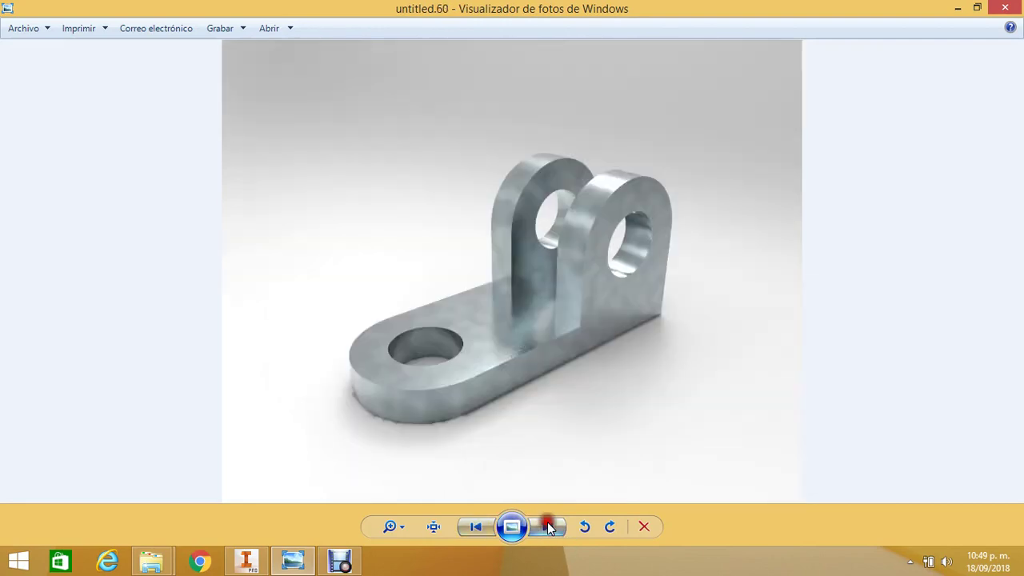
left_click(472, 526)
left_click(472, 527)
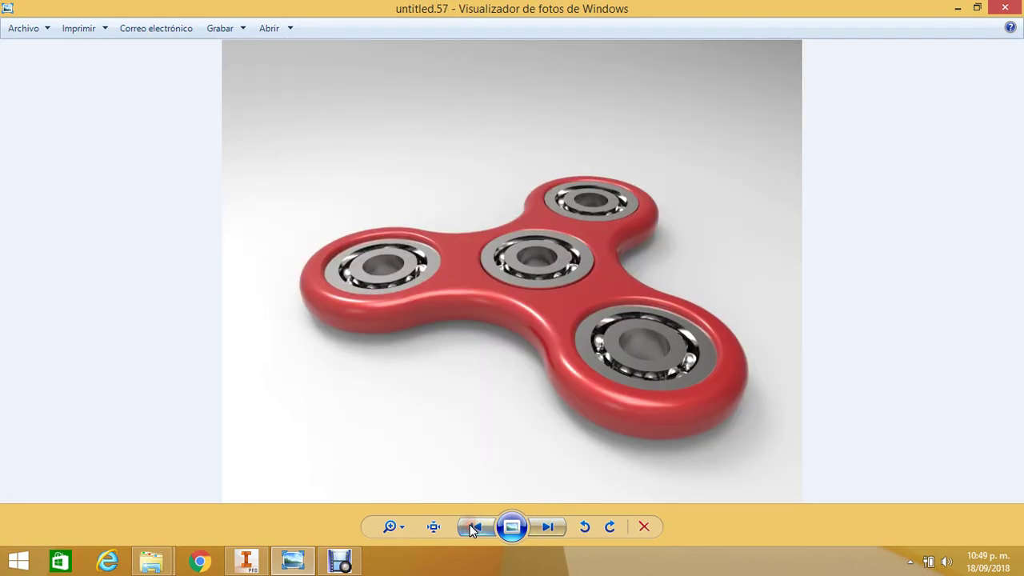
scroll(376, 286, "up", 6)
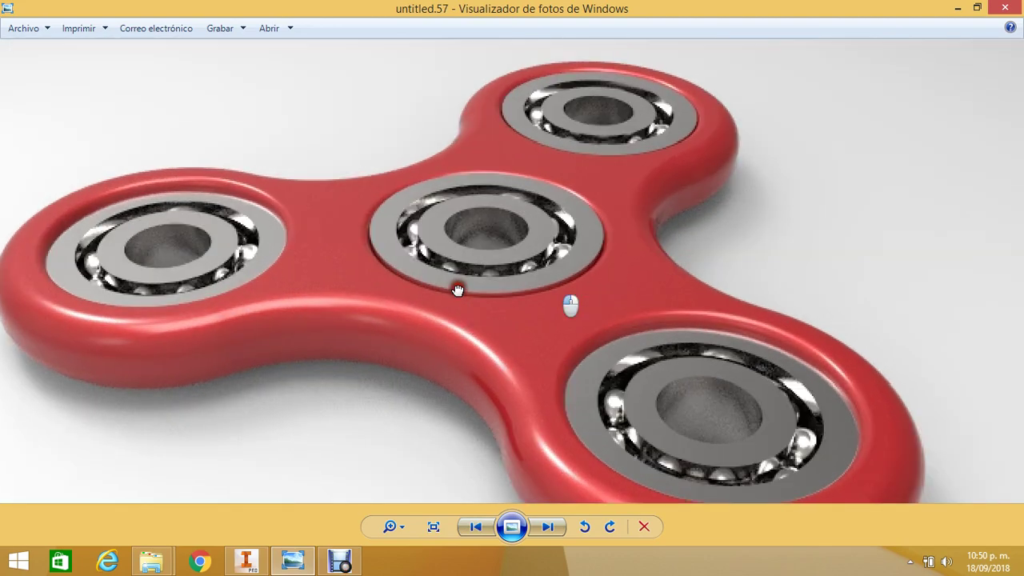
left_click_drag(599, 334, 617, 224)
scroll(607, 232, "down", 5)
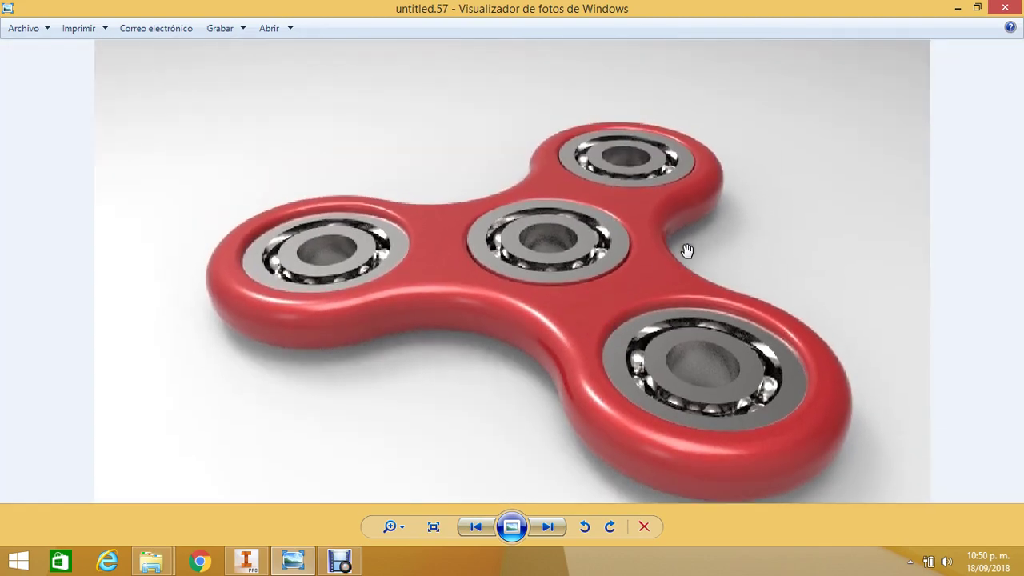
left_click_drag(686, 251, 572, 209)
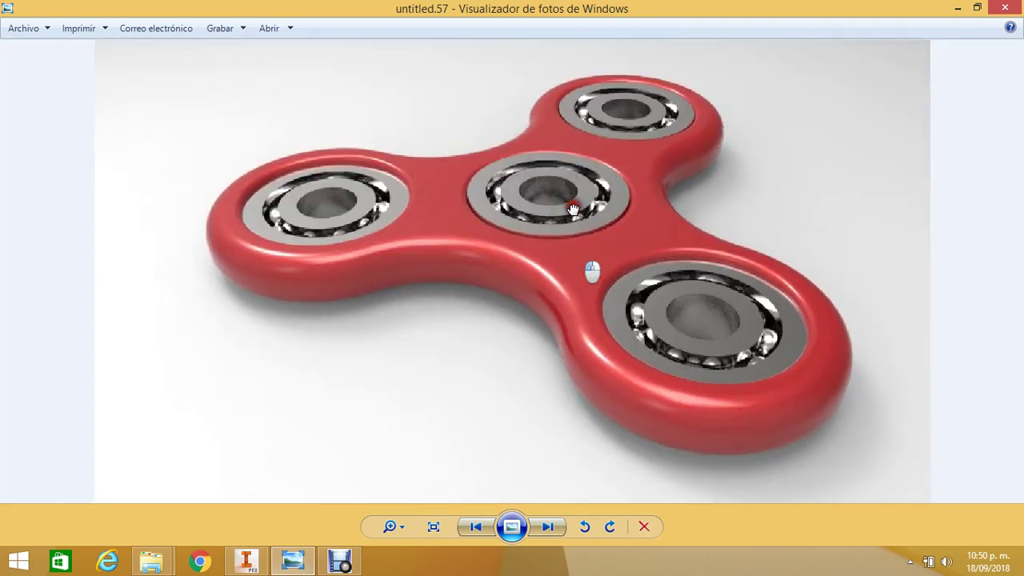
Switch to Autodesk Inventor and create a new part from the metric Standard (mm).ipt template, with its window maximized.
left_click(248, 562)
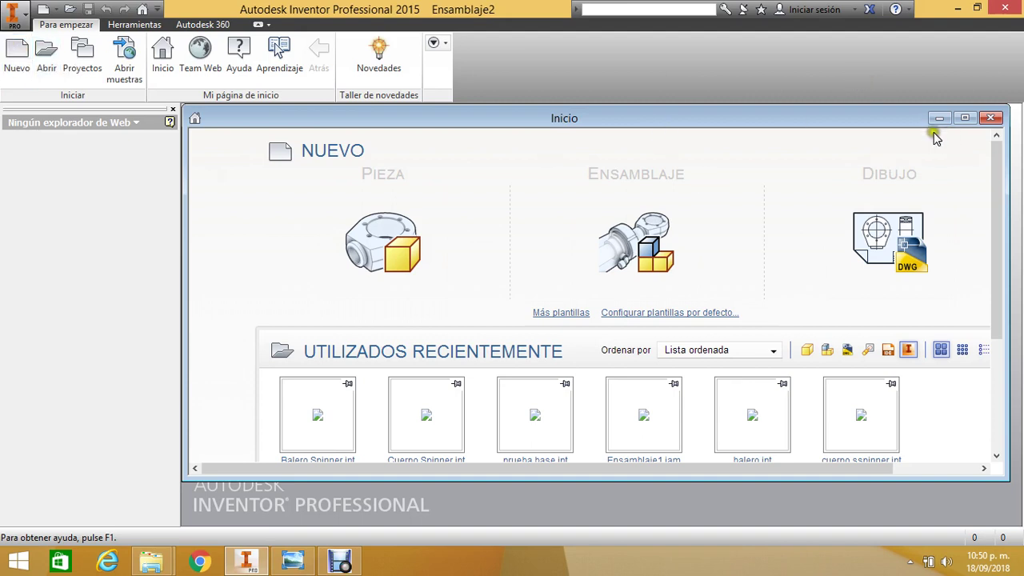
left_click(990, 118)
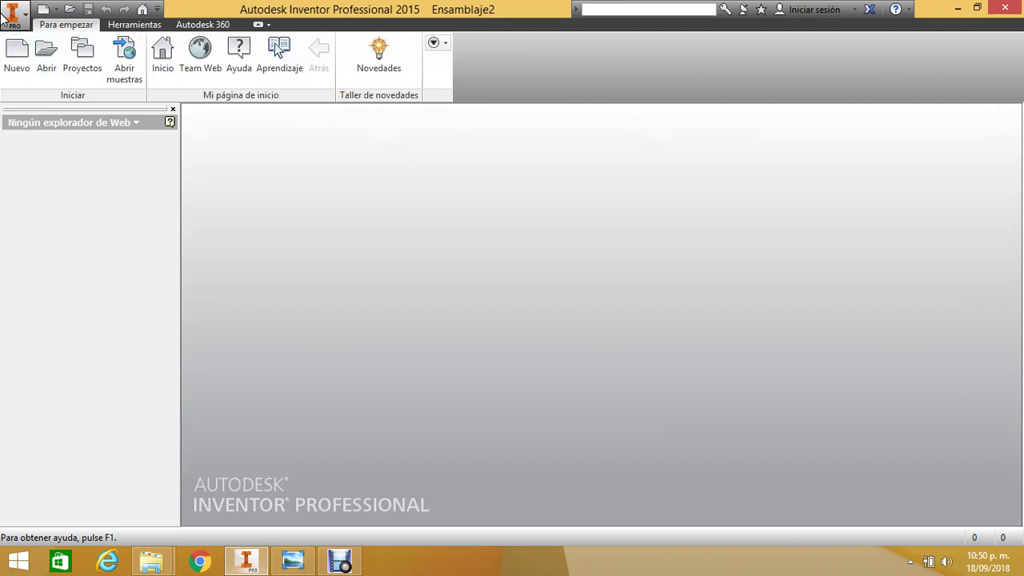
left_click(14, 58)
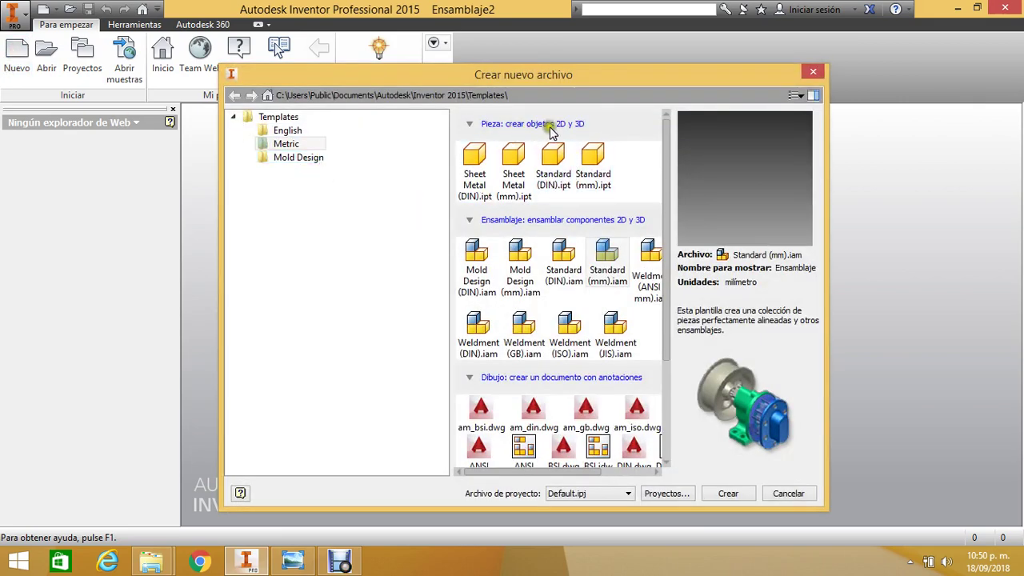
double_click(600, 173)
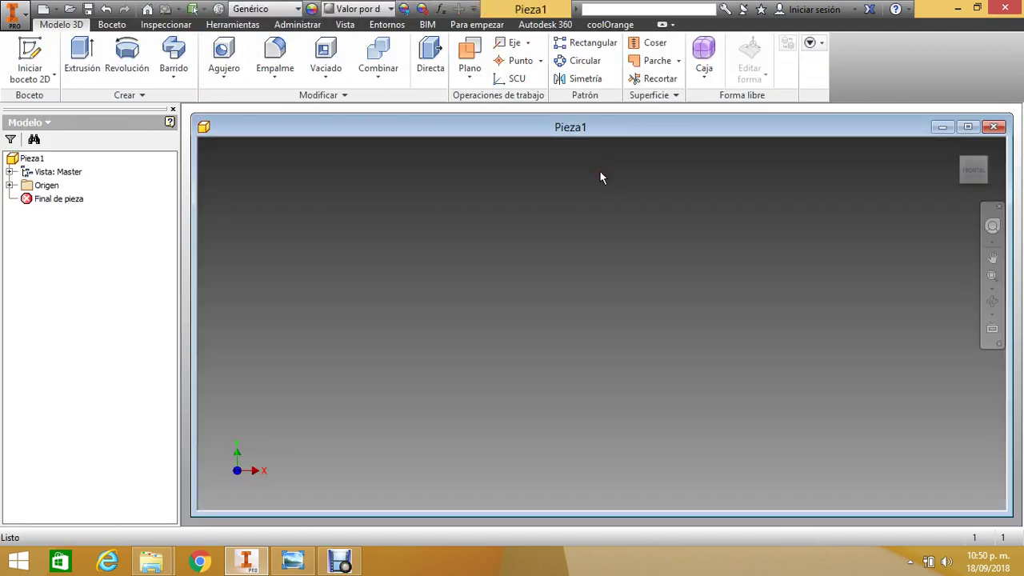
left_click(967, 126)
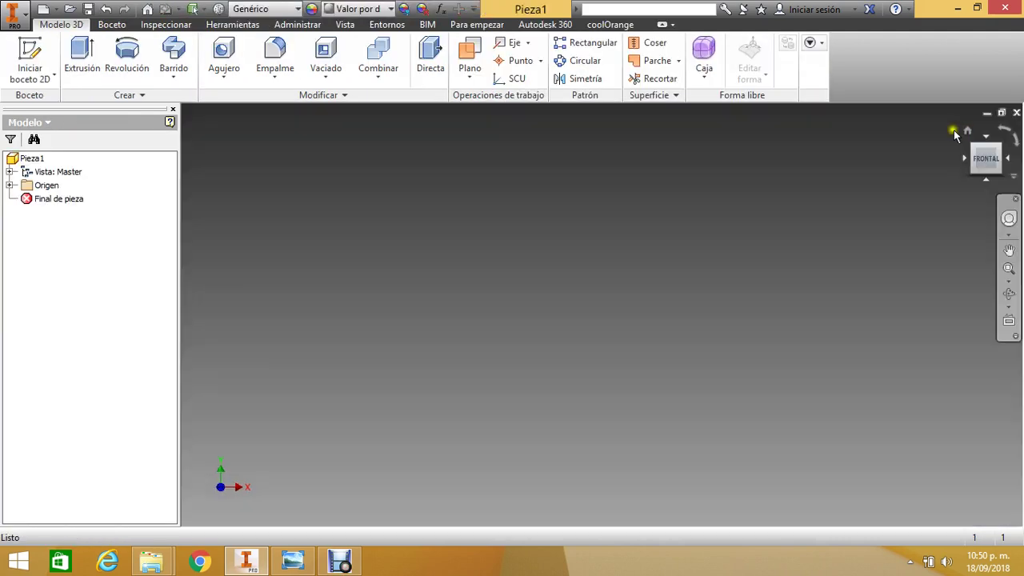
left_click(977, 8)
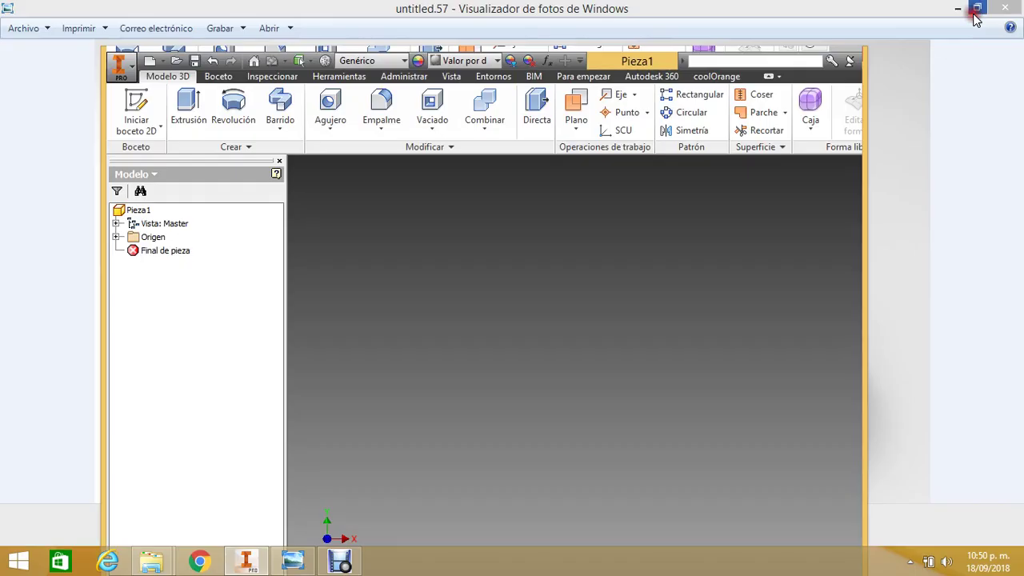
left_click(816, 55)
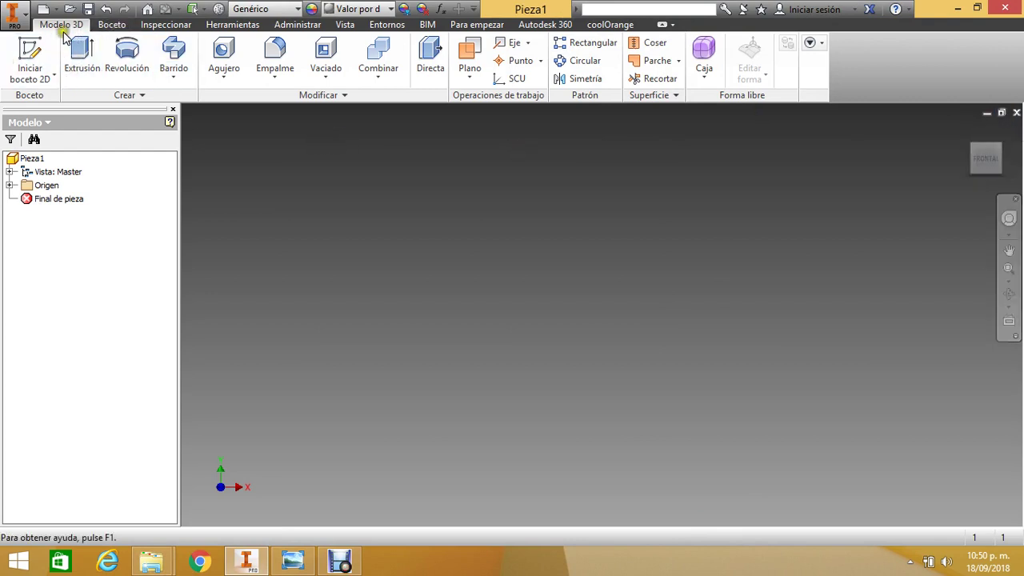
Start a 2D sketch on the horizontal XZ origin plane.
left_click(101, 25)
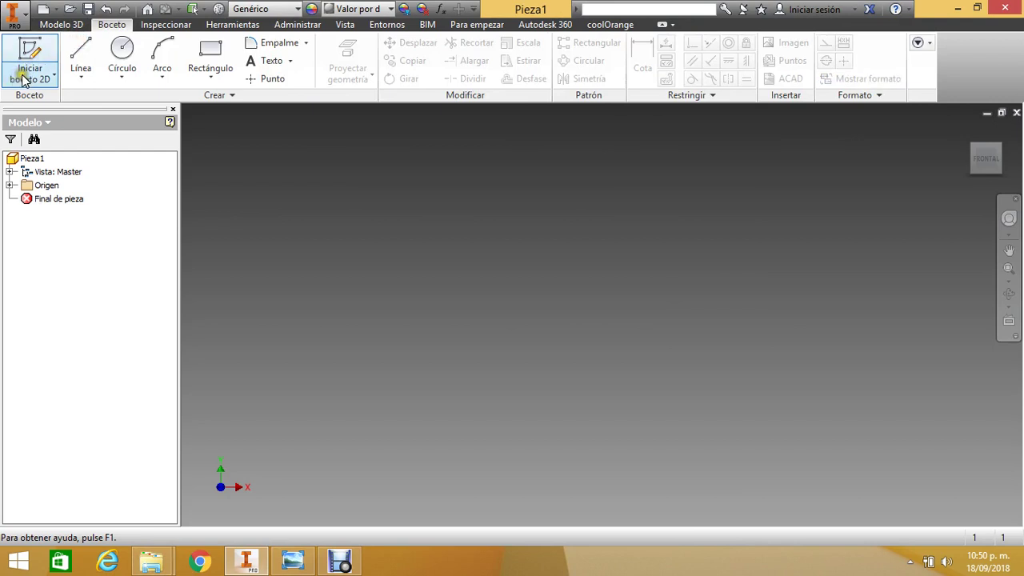
left_click(24, 76)
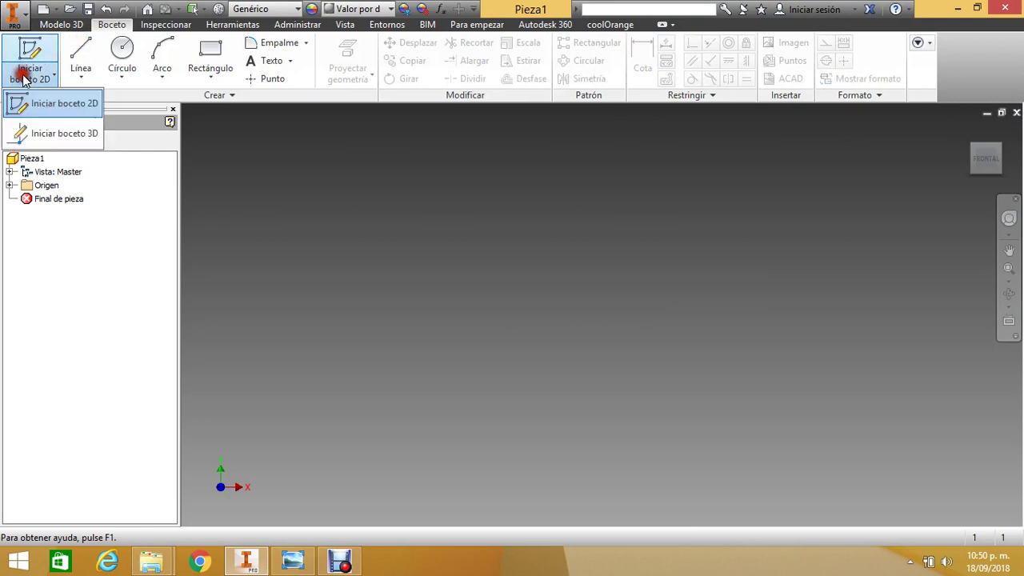
left_click(61, 106)
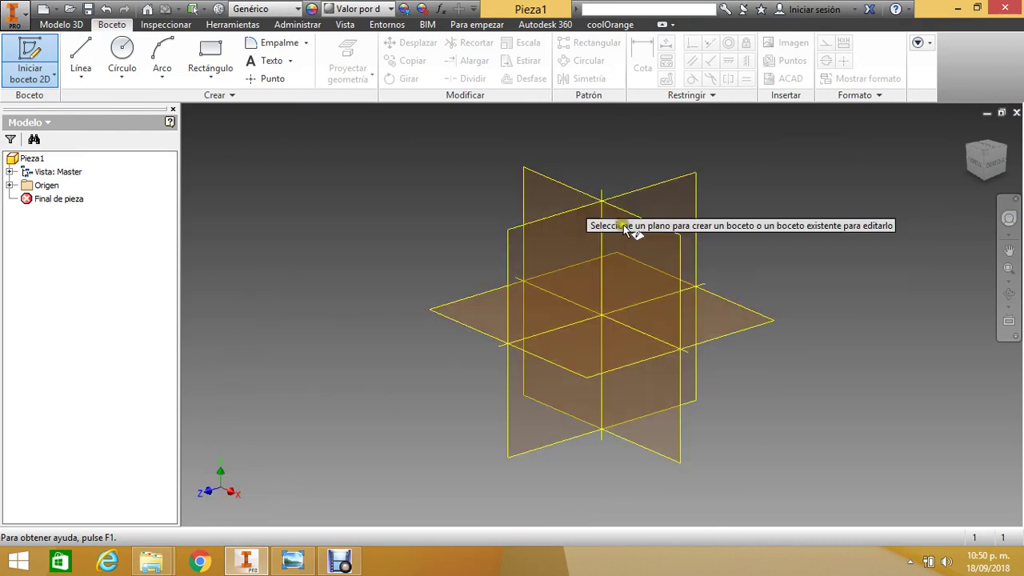
left_click(481, 313)
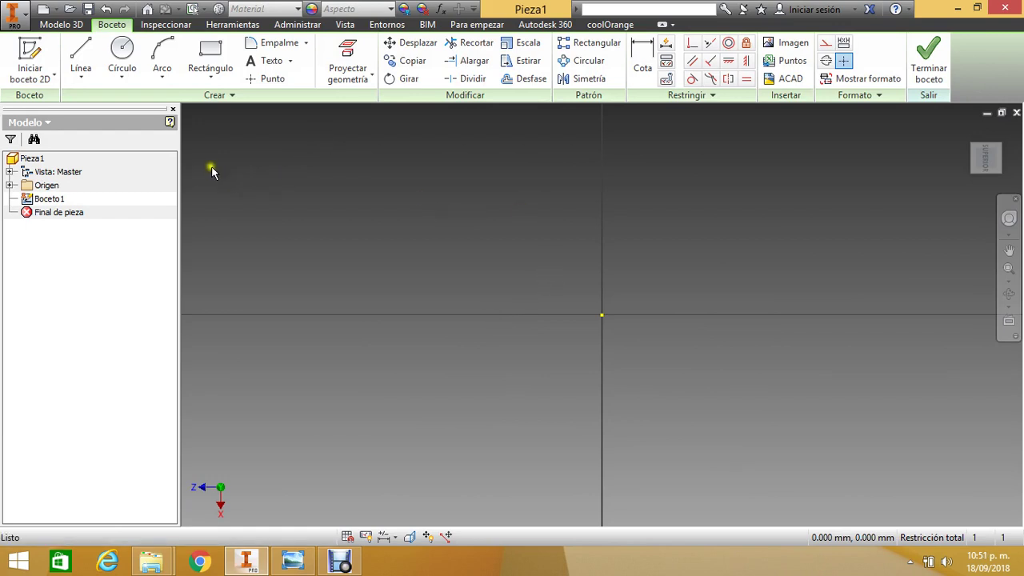
Draw a circle 27 mm in diameter centred on the sketch origin.
left_click(128, 61)
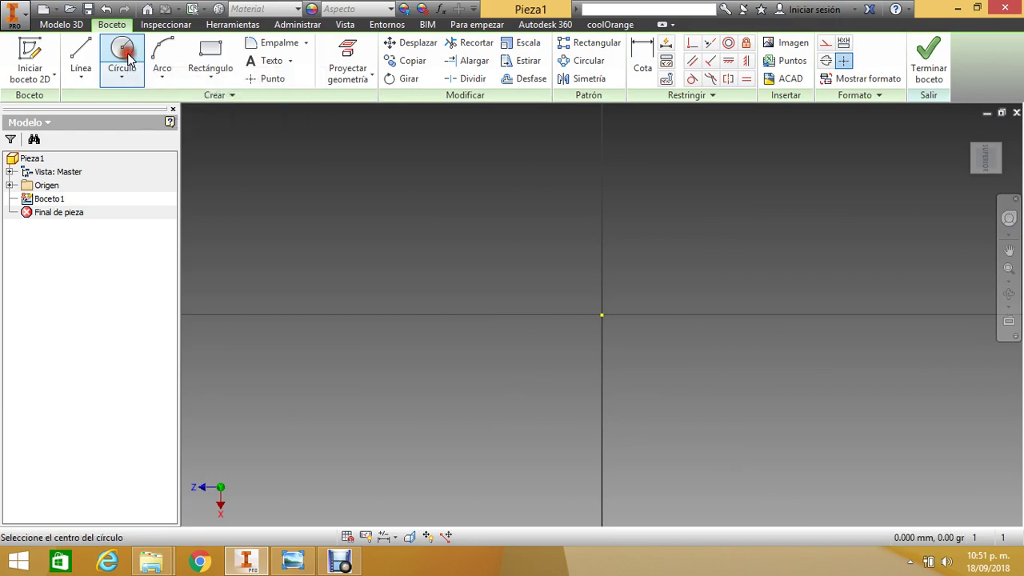
left_click(602, 313)
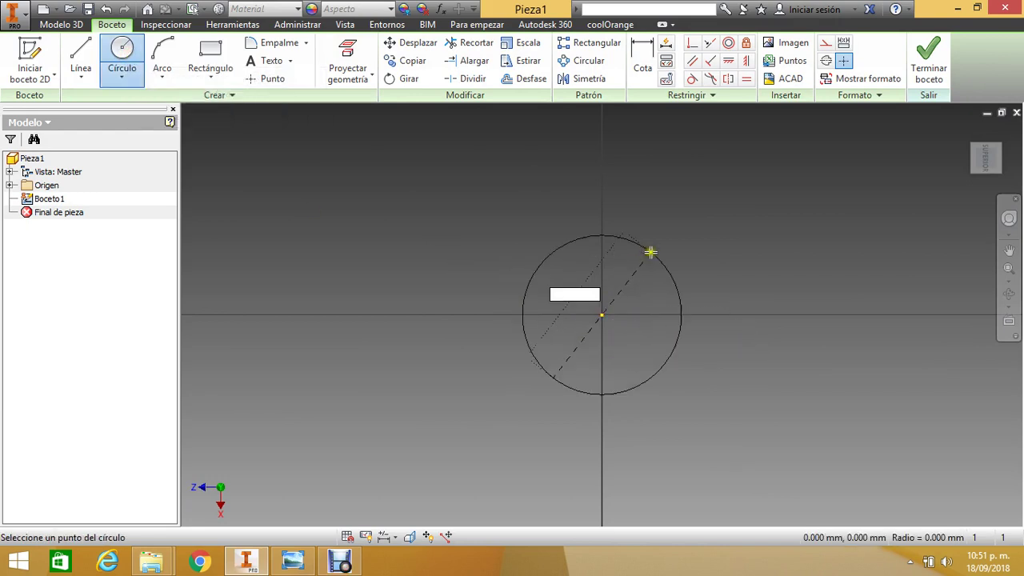
type("2")
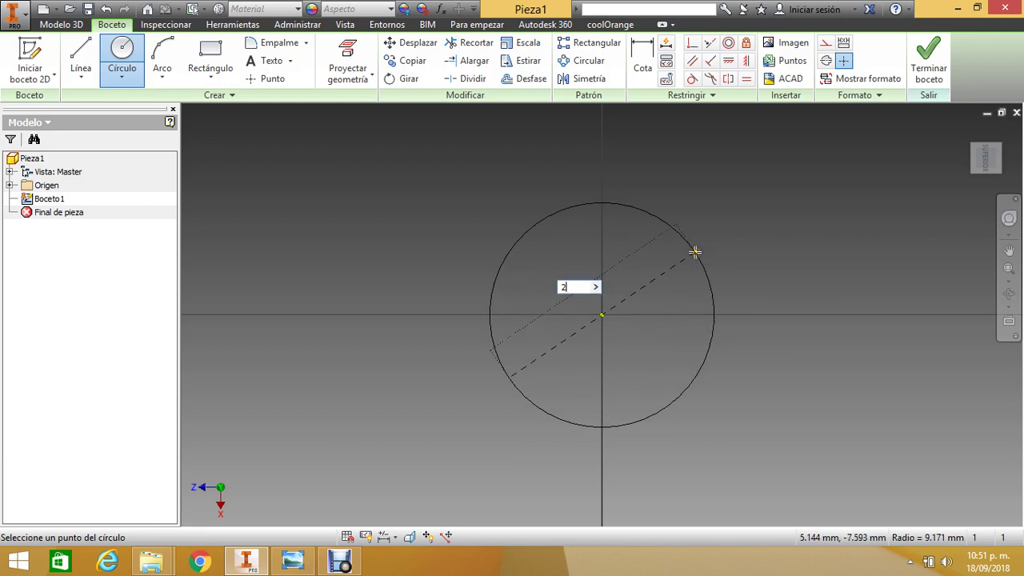
type("7")
key("Return")
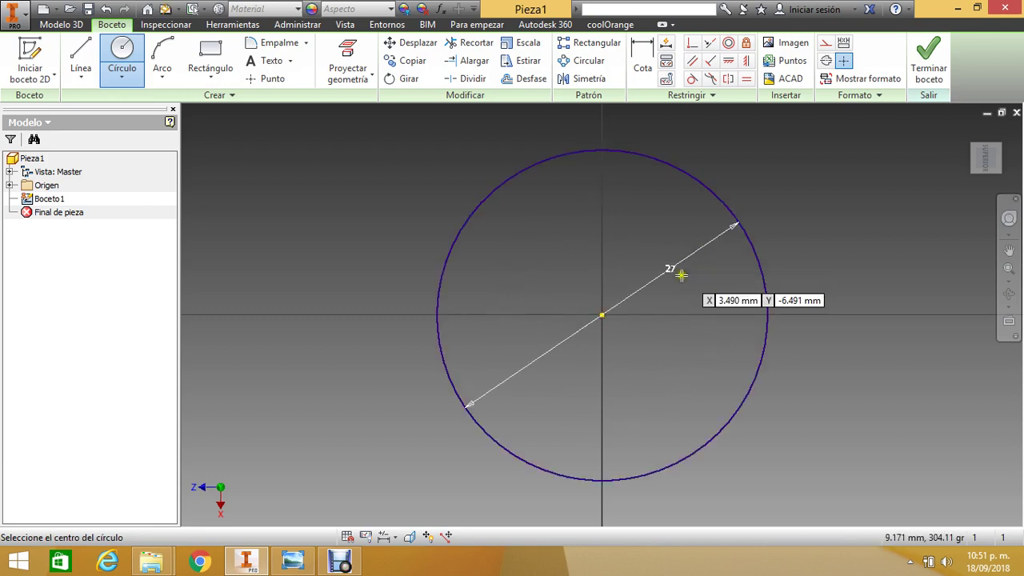
Add a concentric circle 22 mm in diameter at the origin, inside the first circle.
left_click(601, 312)
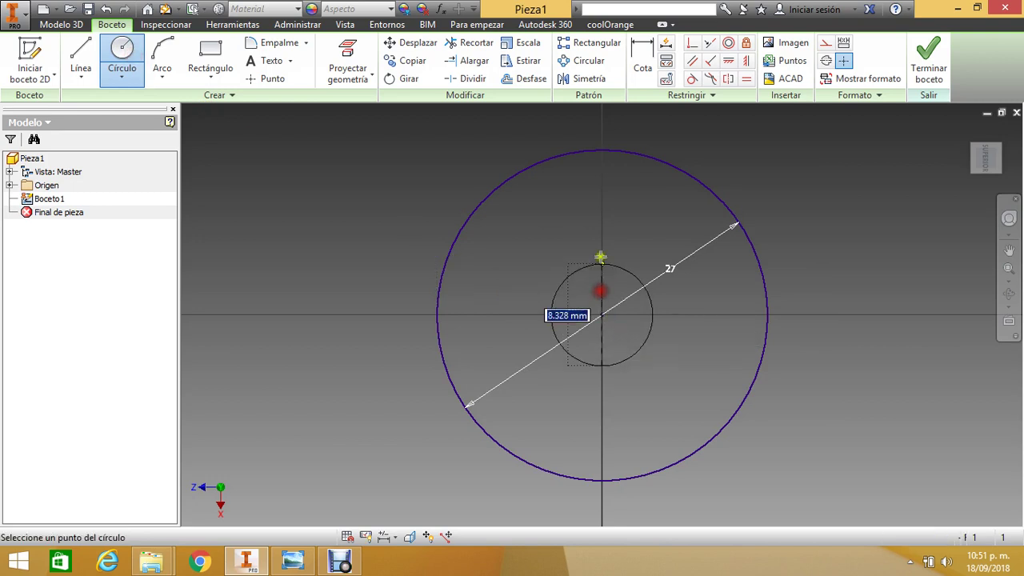
type("2")
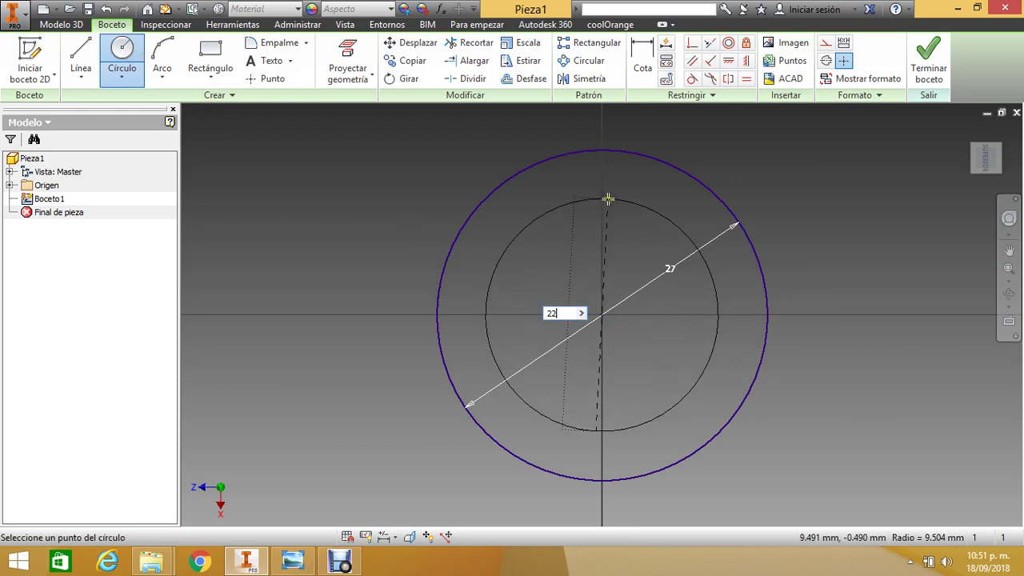
type("2")
key("Return")
Draw a 32.5 mm line straight up from the common centre of the two circles.
scroll(620, 201, "down", 3)
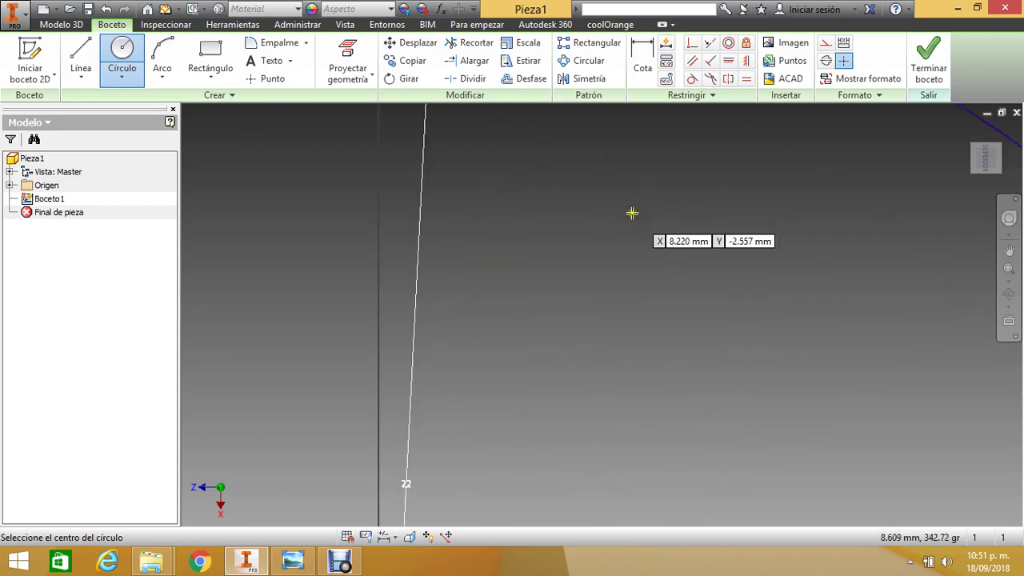
scroll(632, 211, "up", 6)
scroll(636, 200, "down", 4)
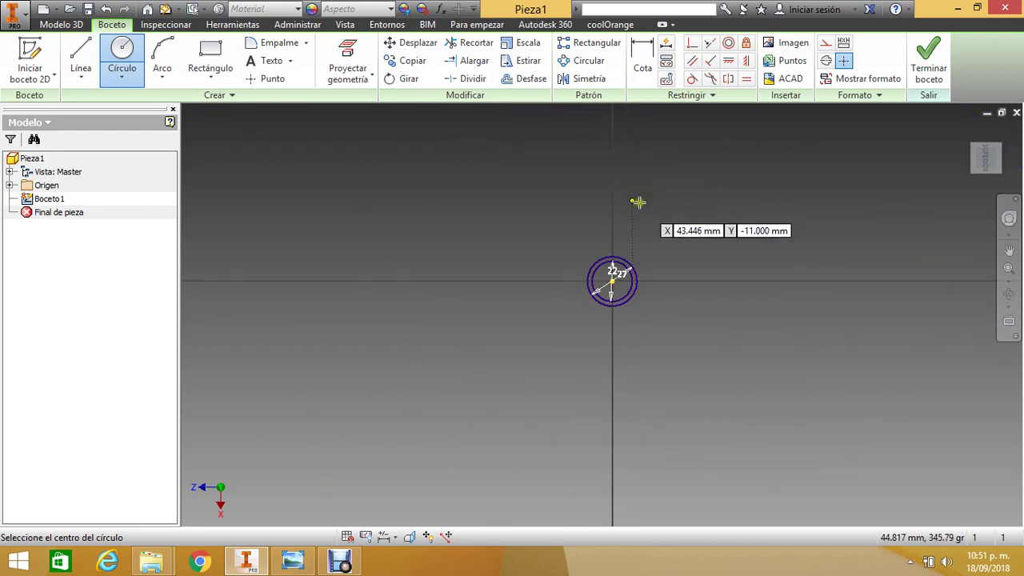
scroll(621, 260, "down", 2)
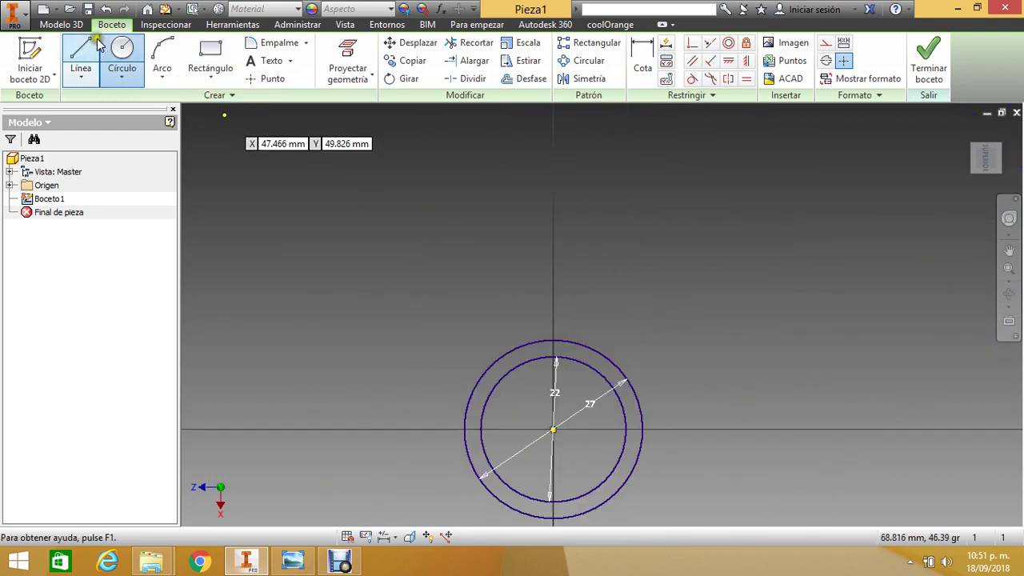
left_click(80, 60)
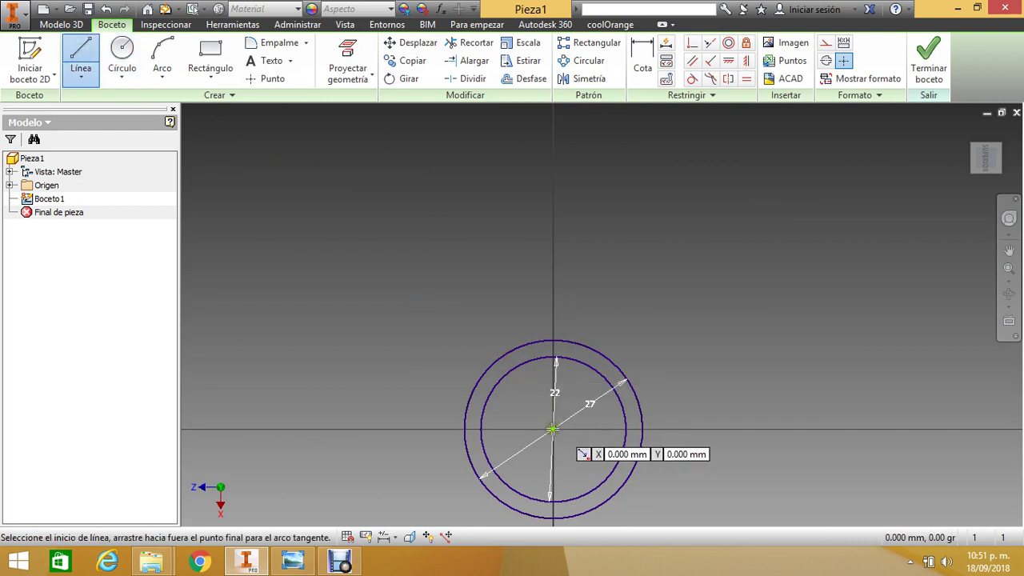
left_click(553, 430)
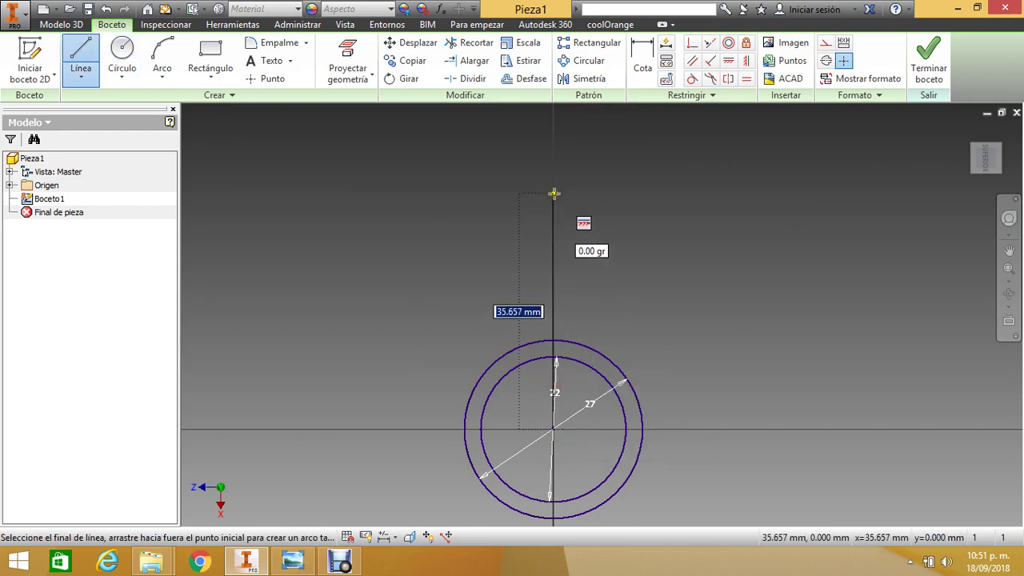
type("32")
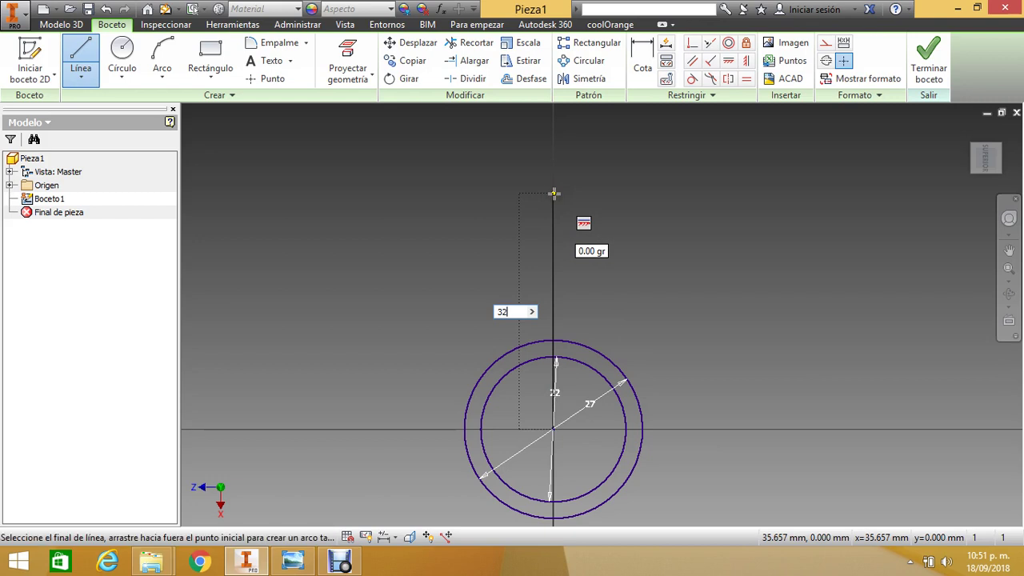
type(".5")
key("Return")
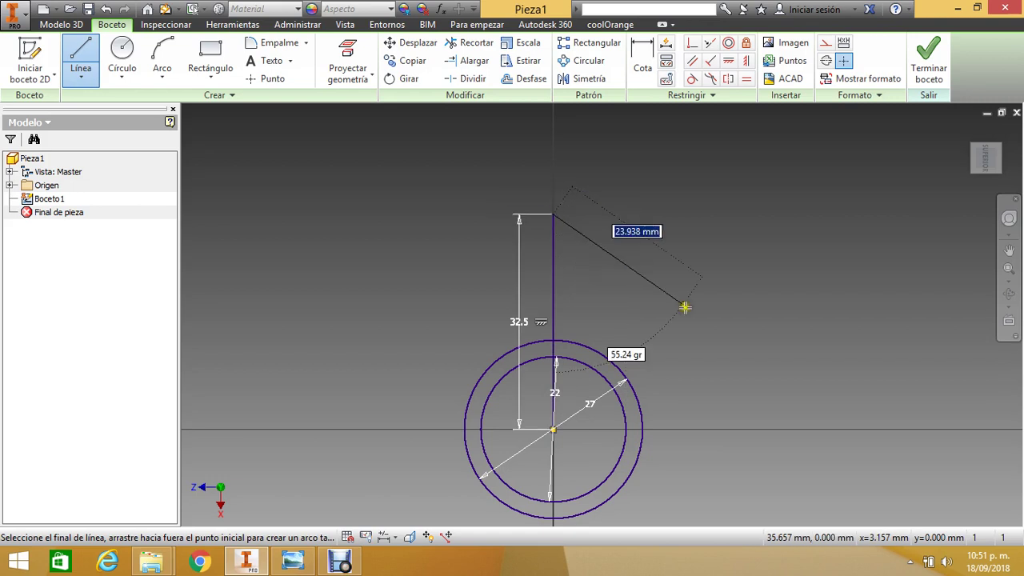
key("Escape")
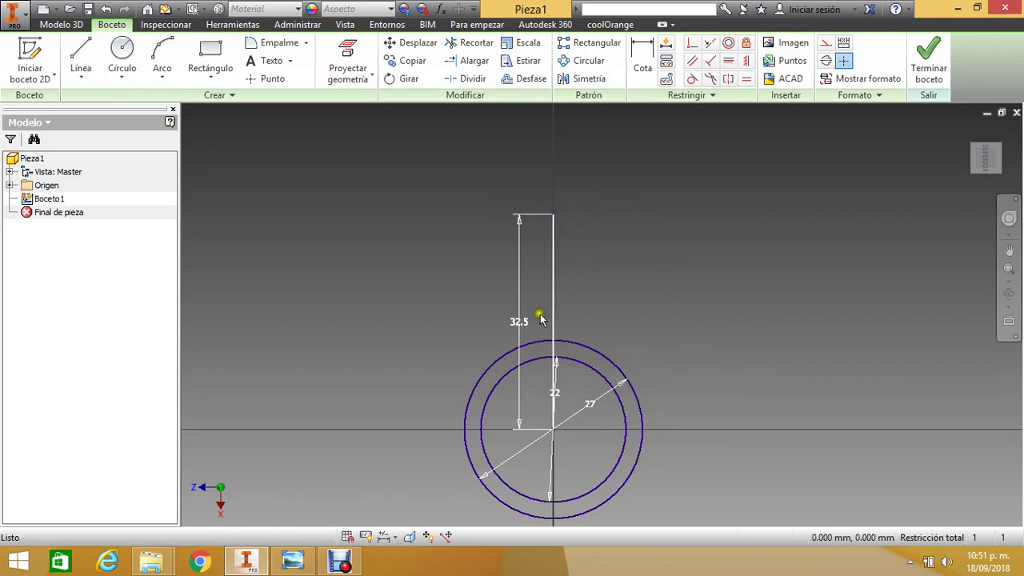
Convert the 32.5 mm line to construction geometry.
right_click(556, 254)
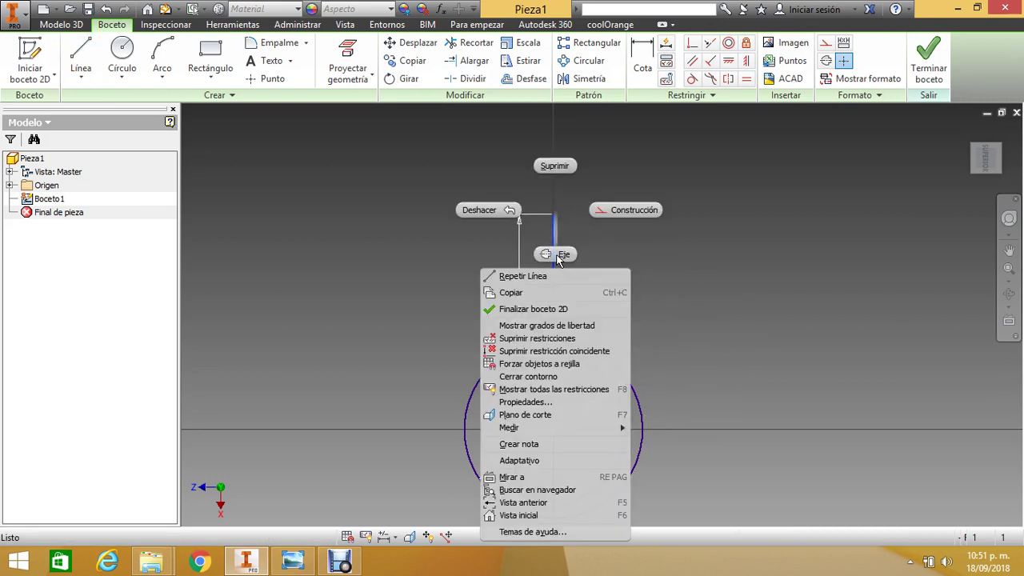
left_click(640, 210)
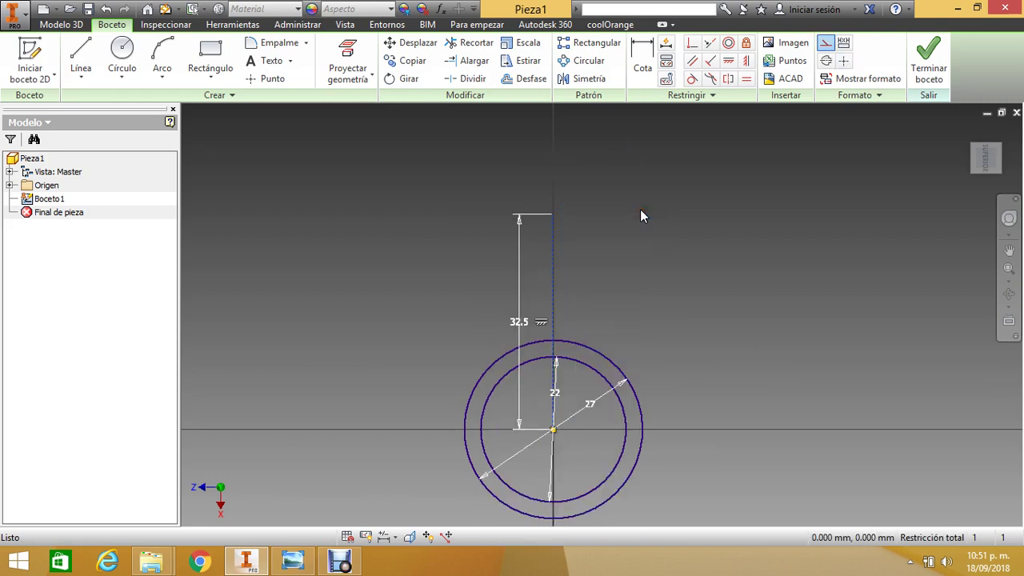
key("Escape")
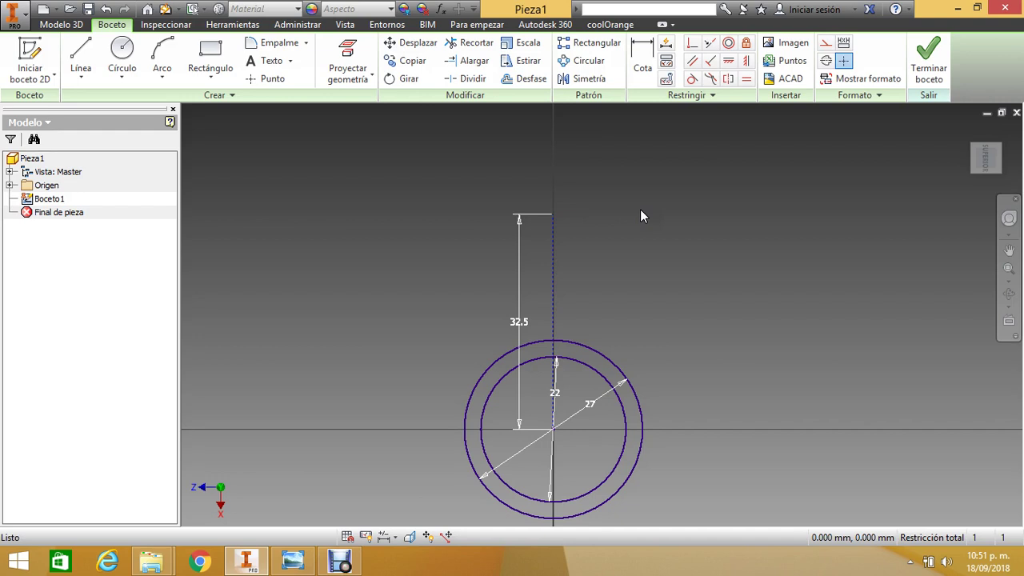
scroll(640, 208, "down", 4)
scroll(636, 224, "up", 5)
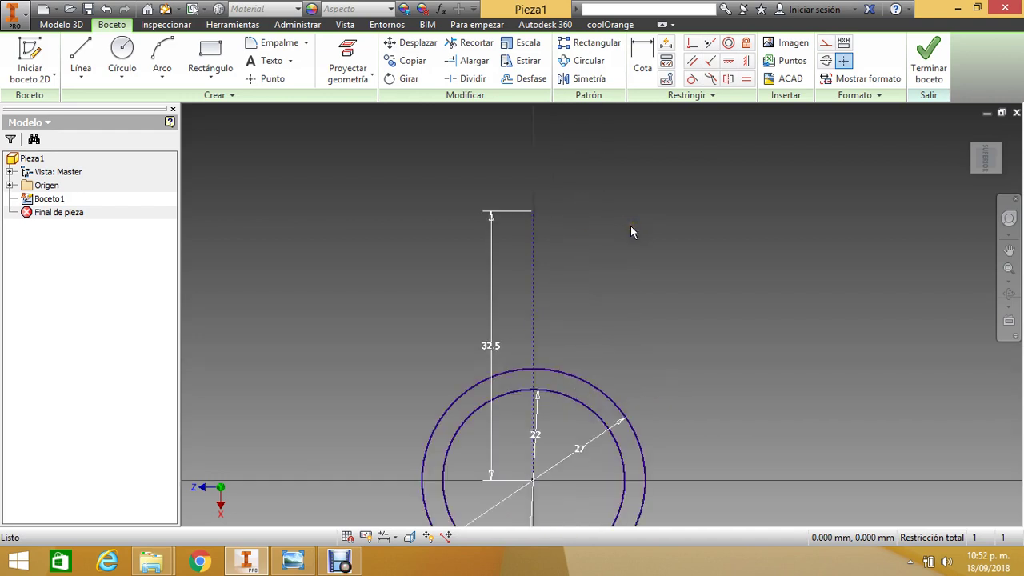
scroll(585, 239, "down", 2)
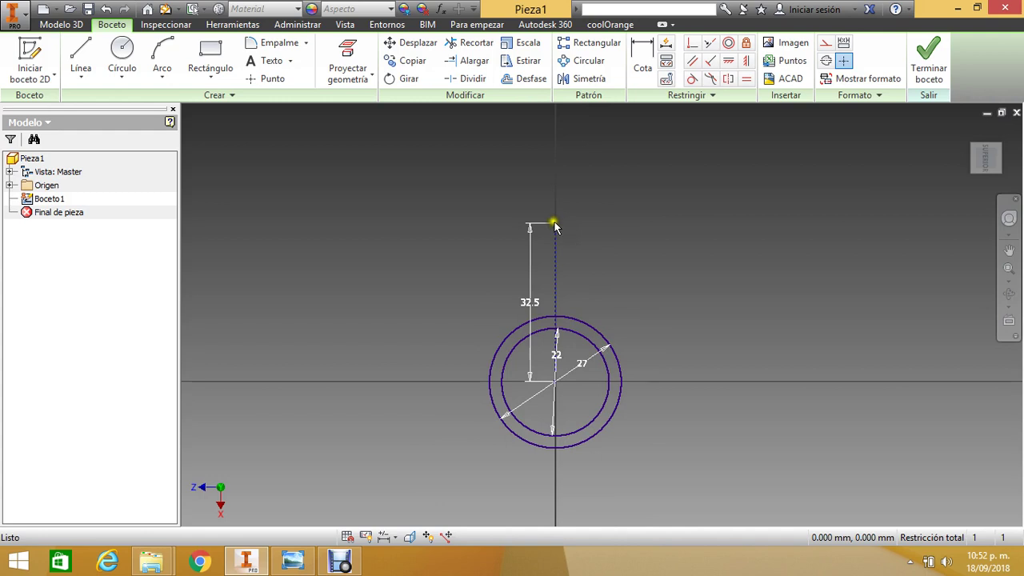
Draw a circle 27 mm in diameter centred on the upper end of the 32.5 mm construction line.
left_click(122, 49)
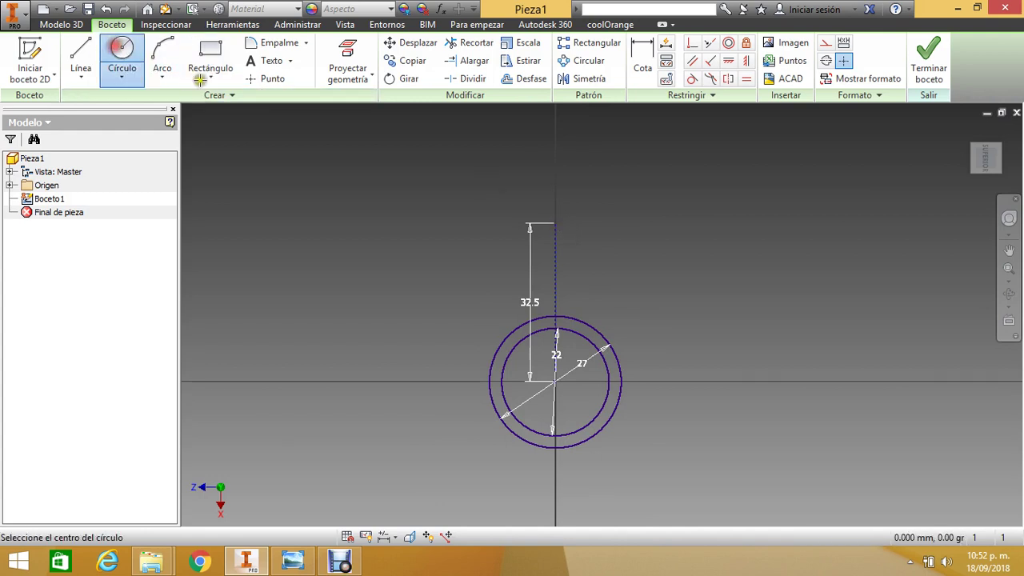
scroll(569, 235, "up", 3)
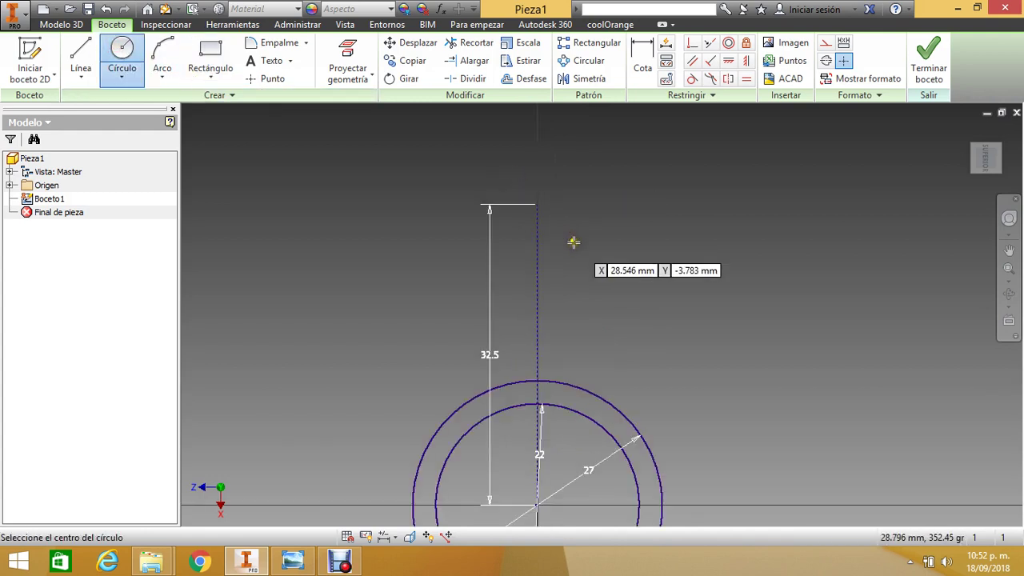
left_click(538, 204)
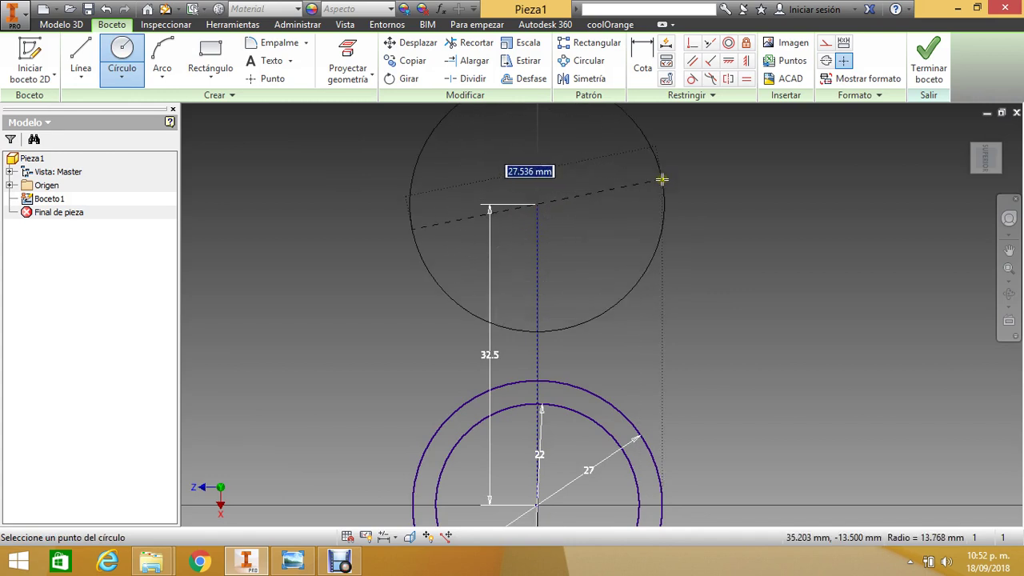
type("2")
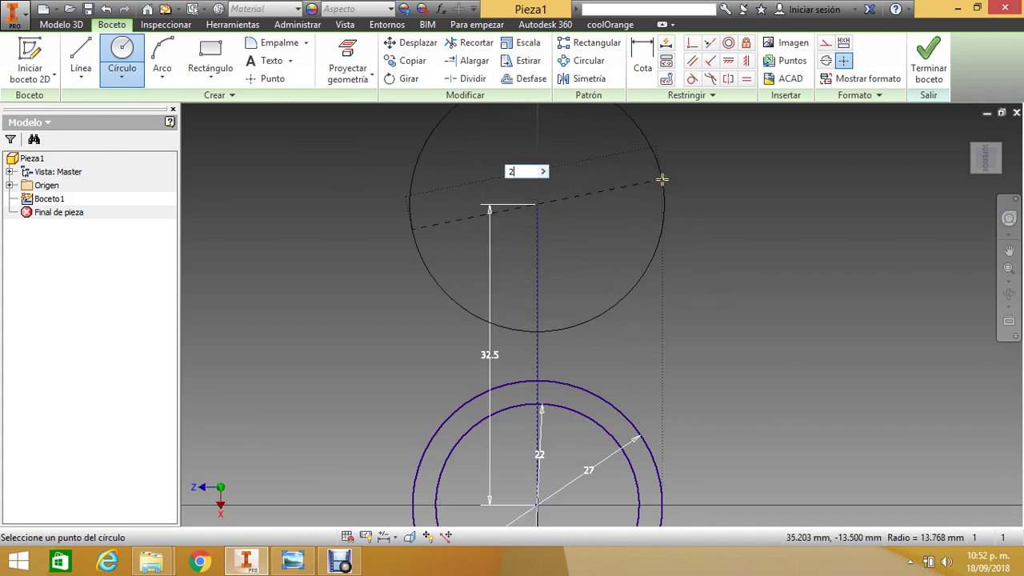
type("7")
key("Return")
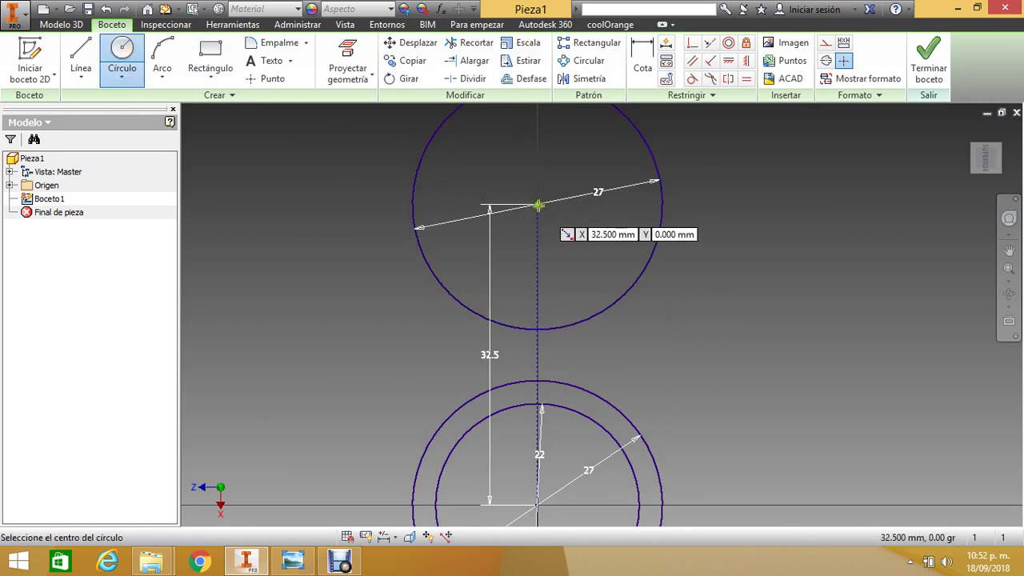
Add a concentric circle 22 mm in diameter inside the upper 27 mm circle.
left_click(536, 206)
type("22")
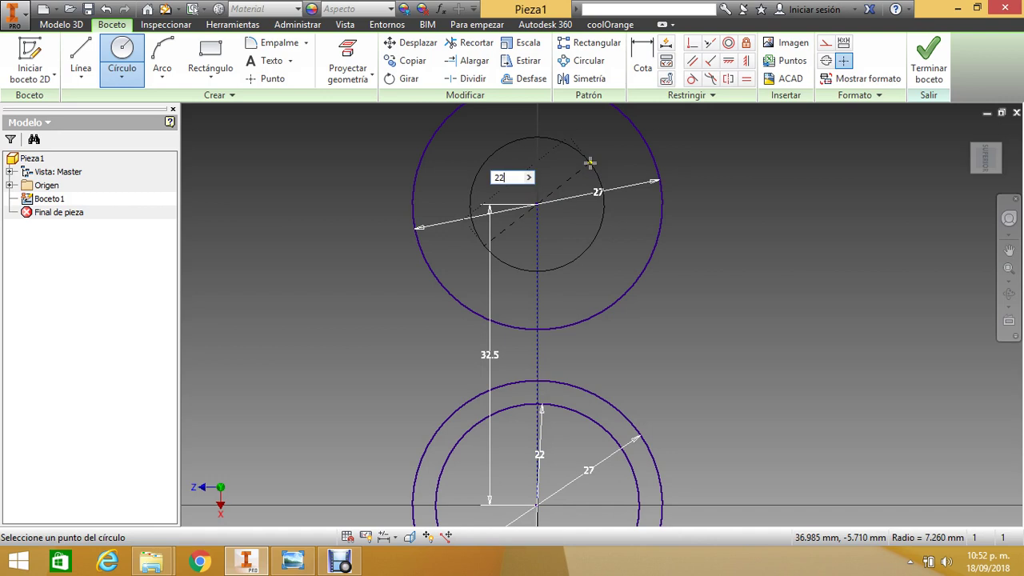
key("Return")
scroll(592, 197, "down", 3)
scroll(590, 200, "up", 2)
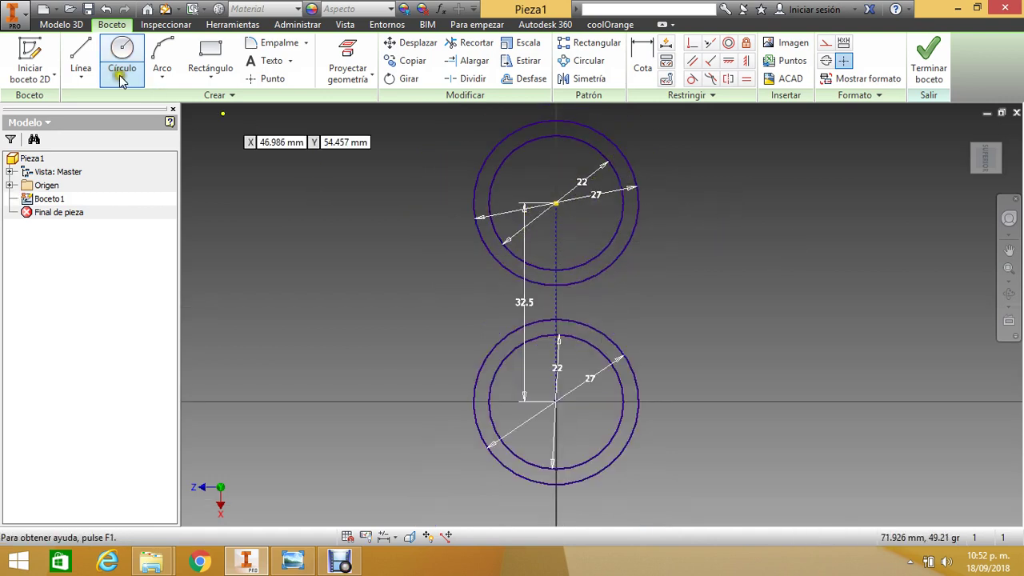
Draw a vertical line joining the left side points of the two 27 mm circles.
left_click(78, 50)
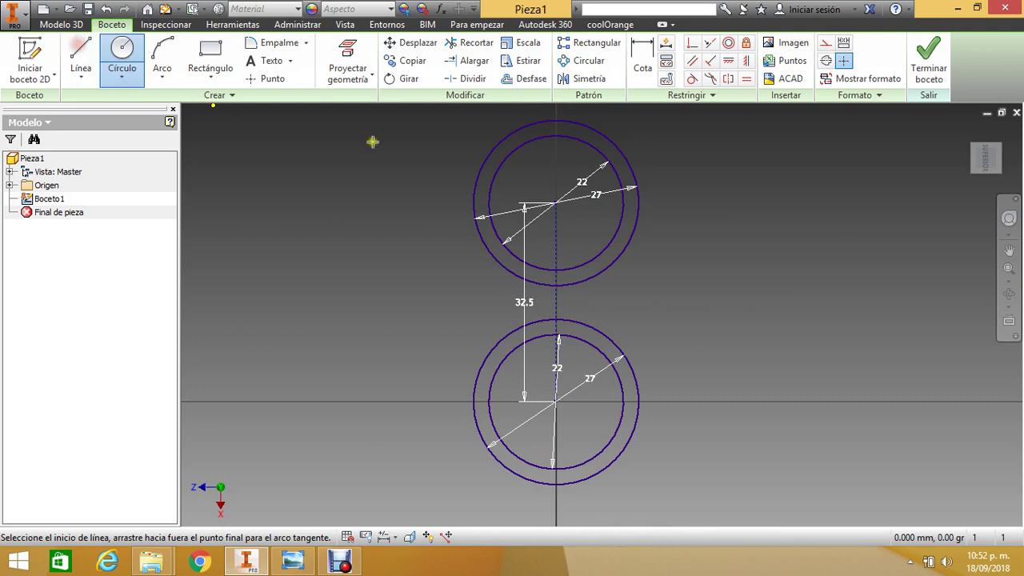
left_click(472, 203)
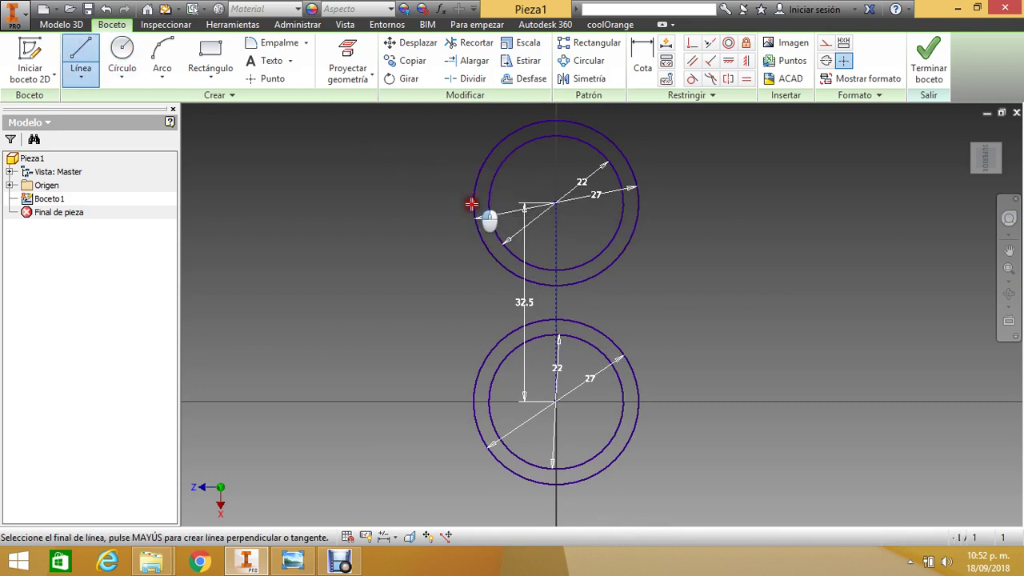
left_click(474, 400)
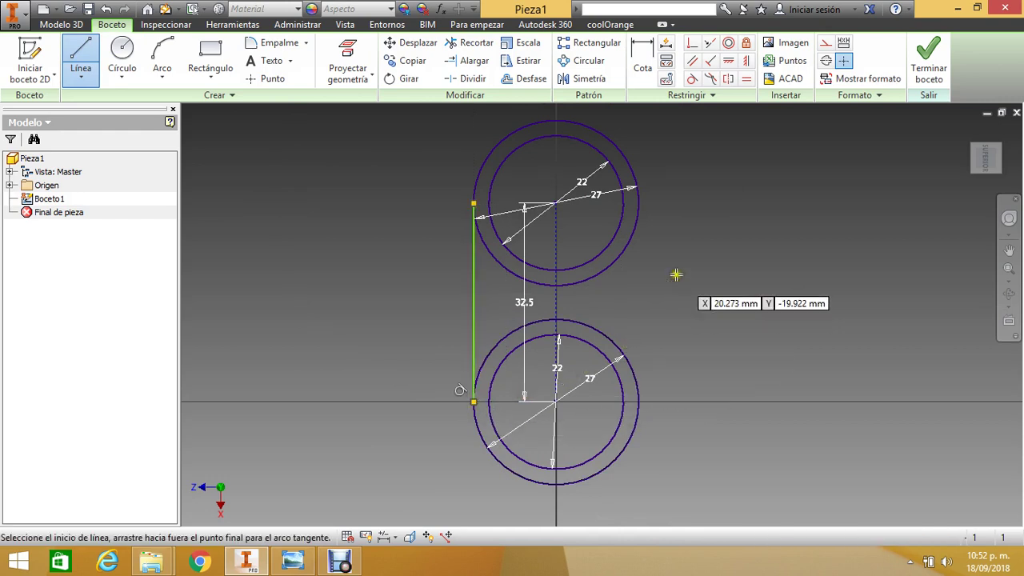
Draw a vertical line joining the right side points of the two 27 mm circles and end the Line command.
left_click(80, 60)
left_click(80, 60)
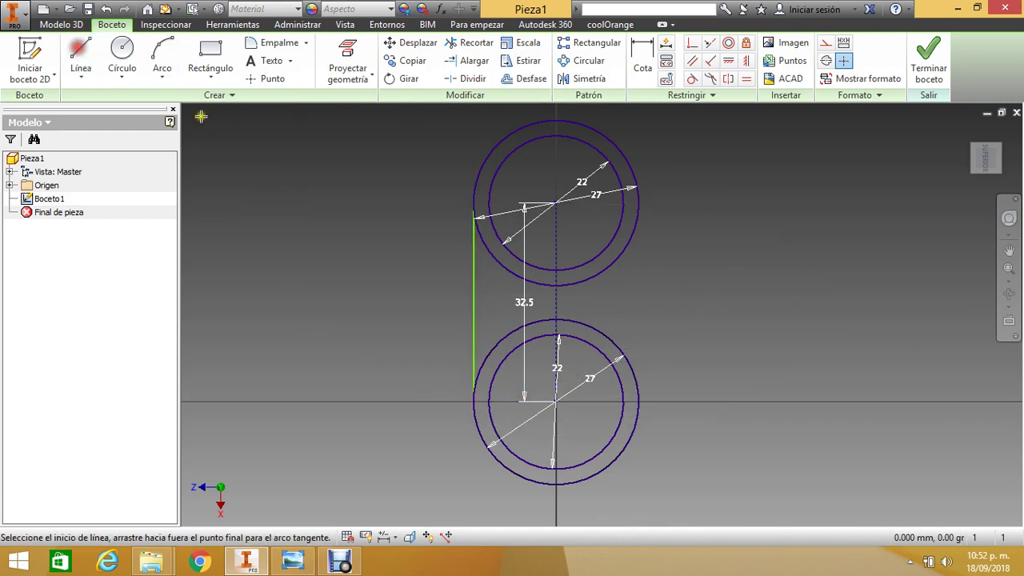
left_click(637, 201)
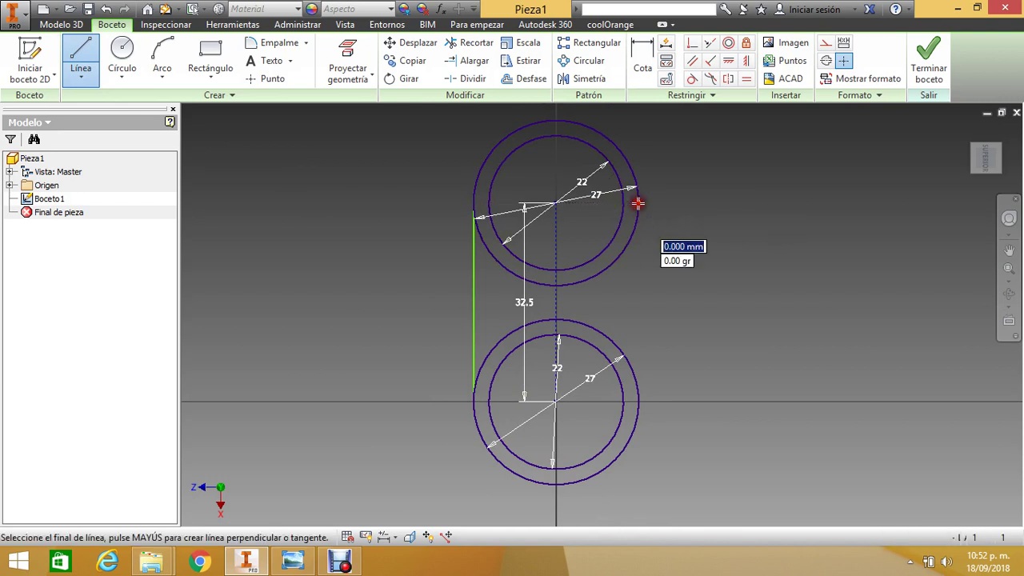
double_click(640, 400)
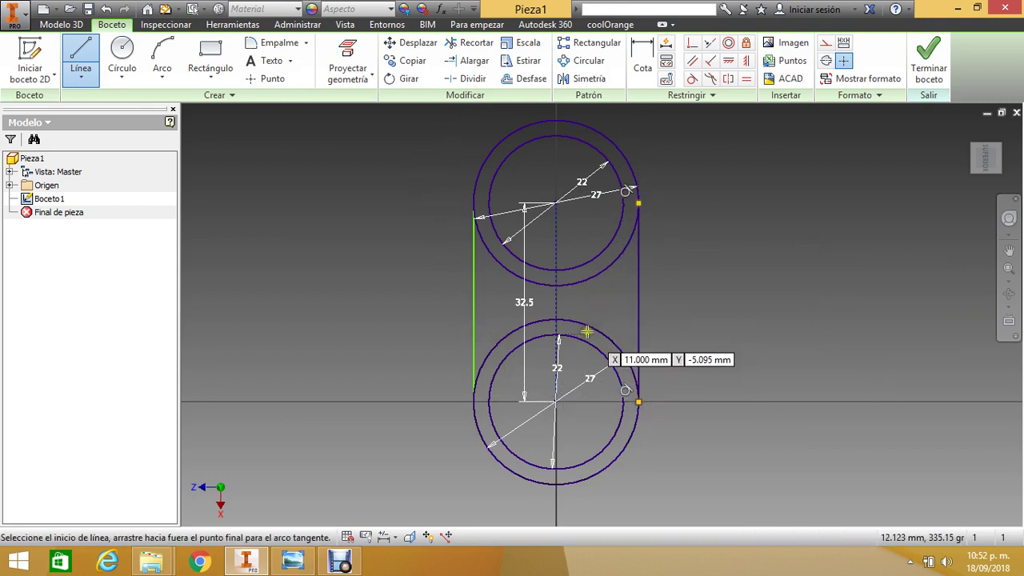
key("Escape")
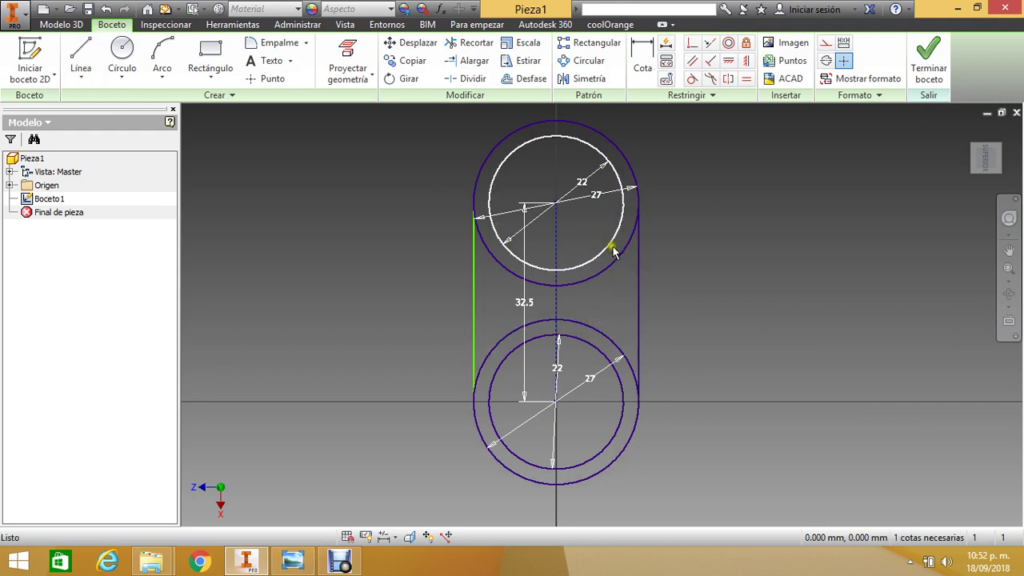
scroll(615, 253, "down", 2)
scroll(615, 252, "up", 3)
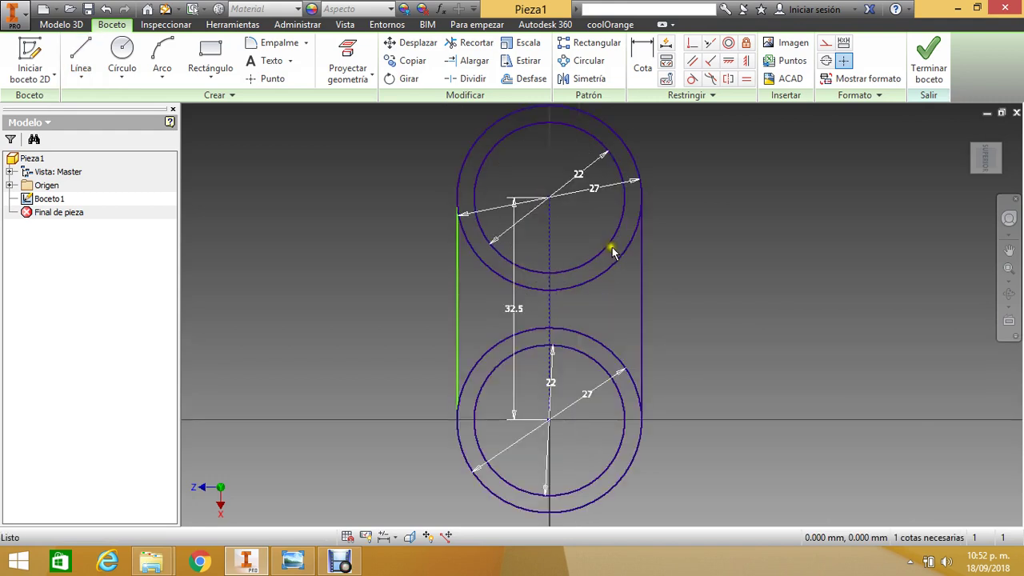
scroll(627, 261, "up", 3)
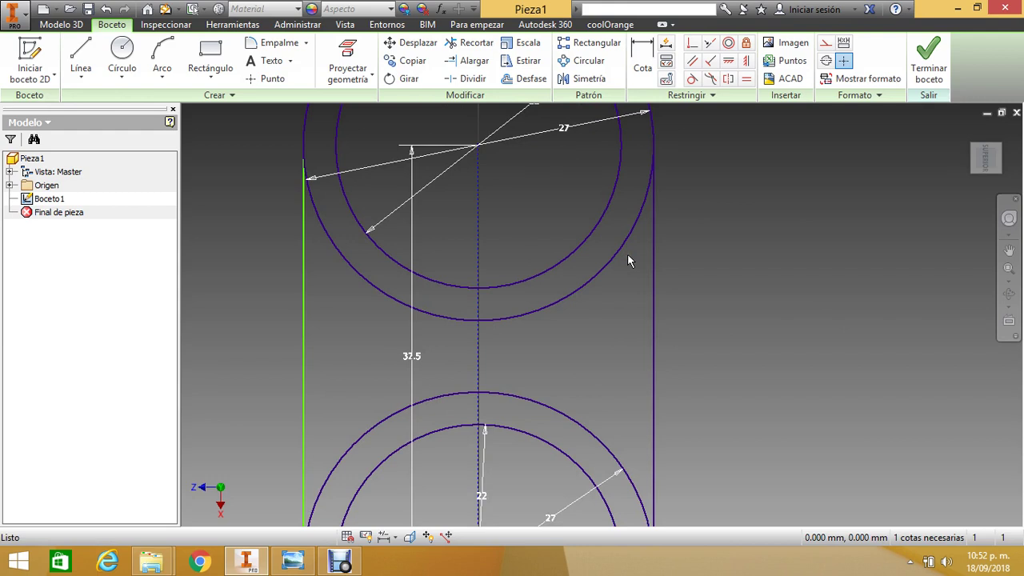
scroll(627, 256, "down", 4)
scroll(637, 312, "up", 2)
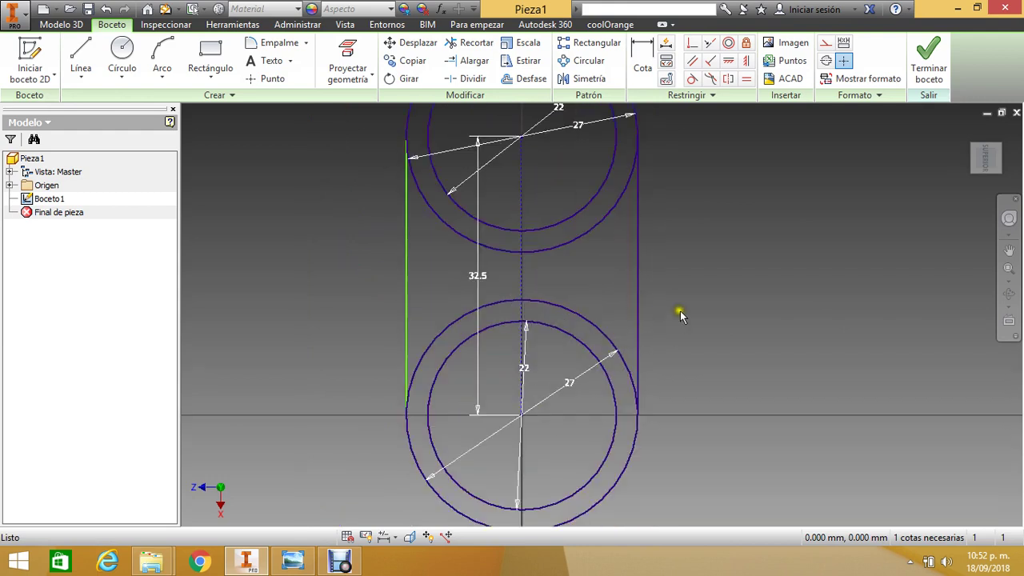
scroll(679, 309, "down", 2)
scroll(632, 256, "up", 3)
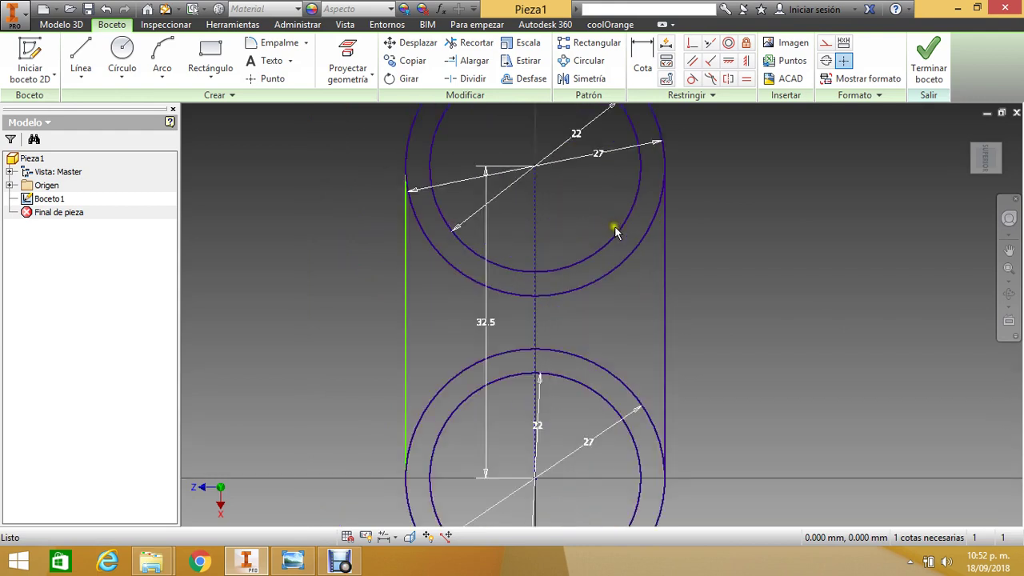
Apply tangent constraints between the two side lines and the upper 27 mm circle, starting with the right line.
left_click(692, 78)
left_click(665, 227)
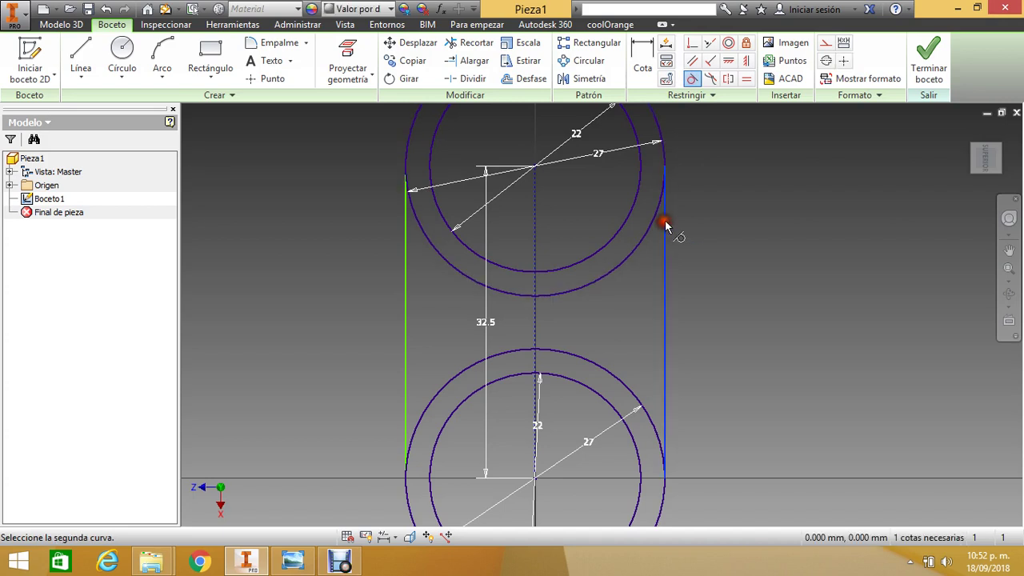
left_click(660, 222)
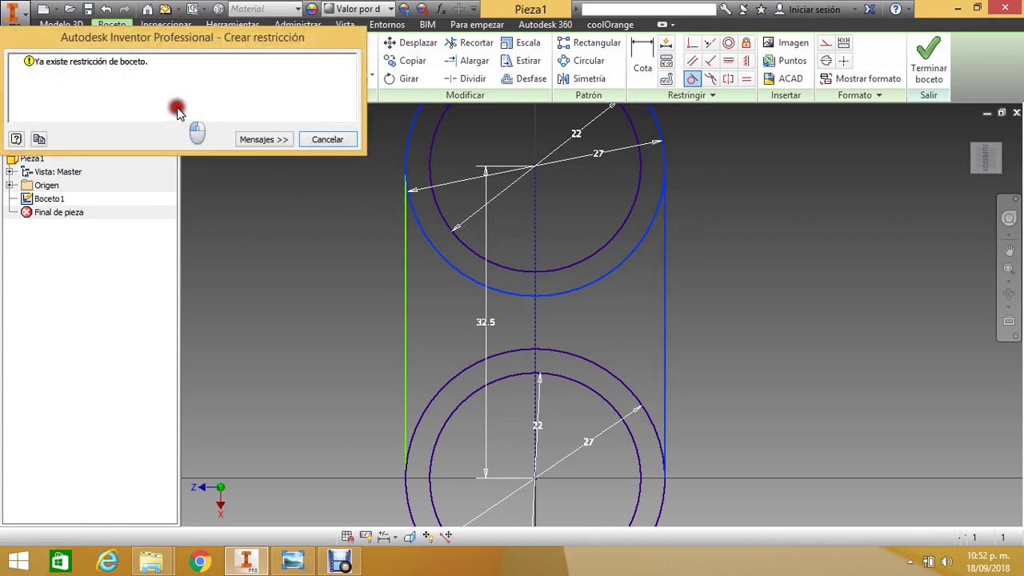
left_click(324, 141)
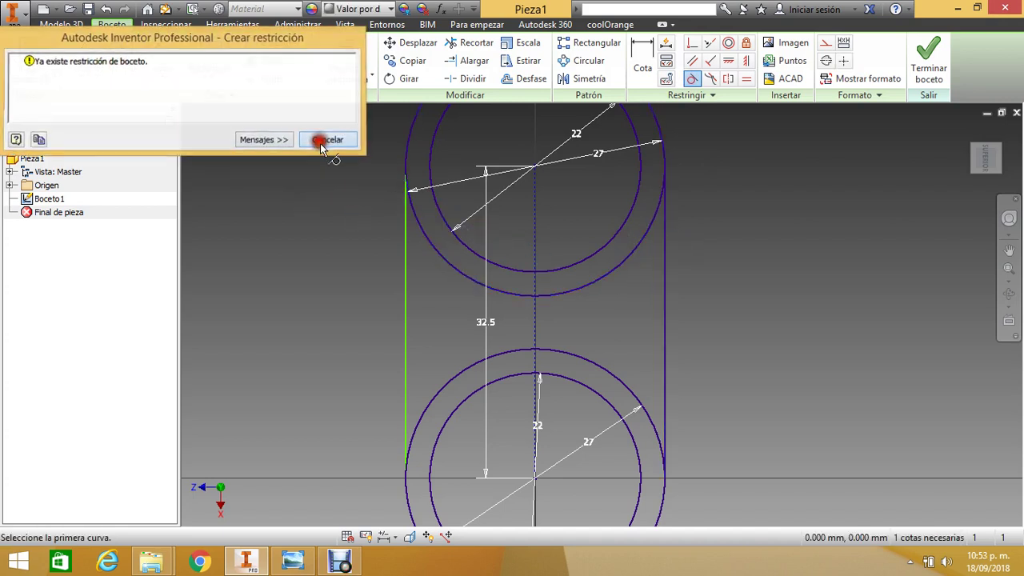
left_click(407, 228)
left_click(416, 224)
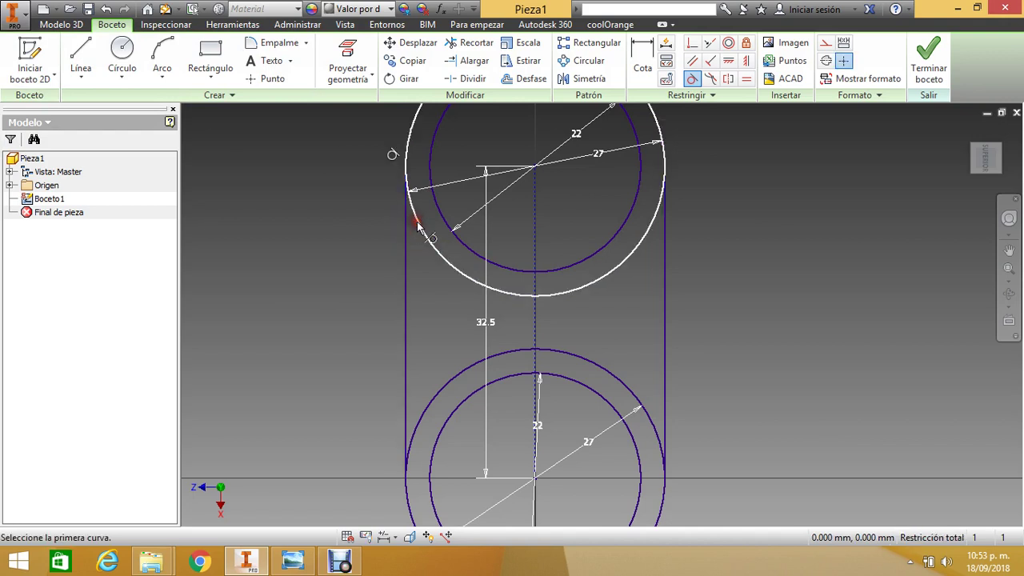
Trim the inner arcs of both 27 mm circles between the side lines to leave a slot-shaped outer outline.
scroll(422, 224, "up", 3)
scroll(504, 268, "down", 3)
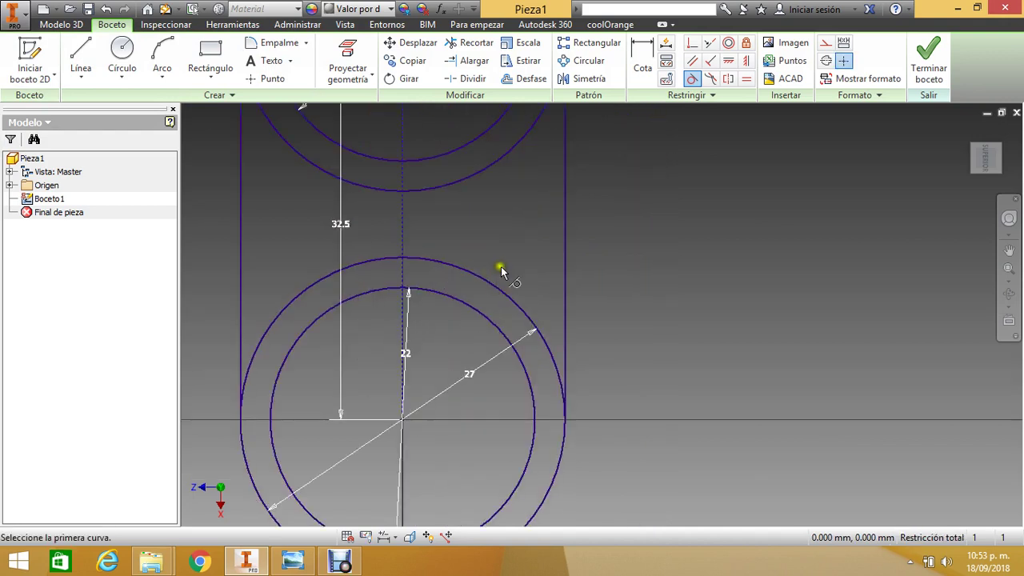
scroll(510, 254, "up", 3)
scroll(434, 174, "up", 2)
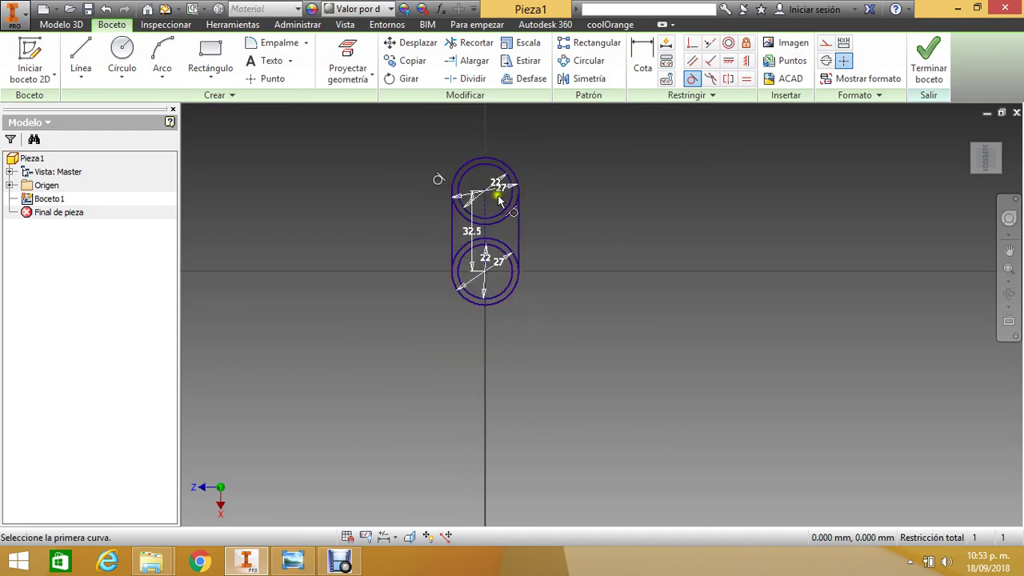
scroll(477, 165, "down", 3)
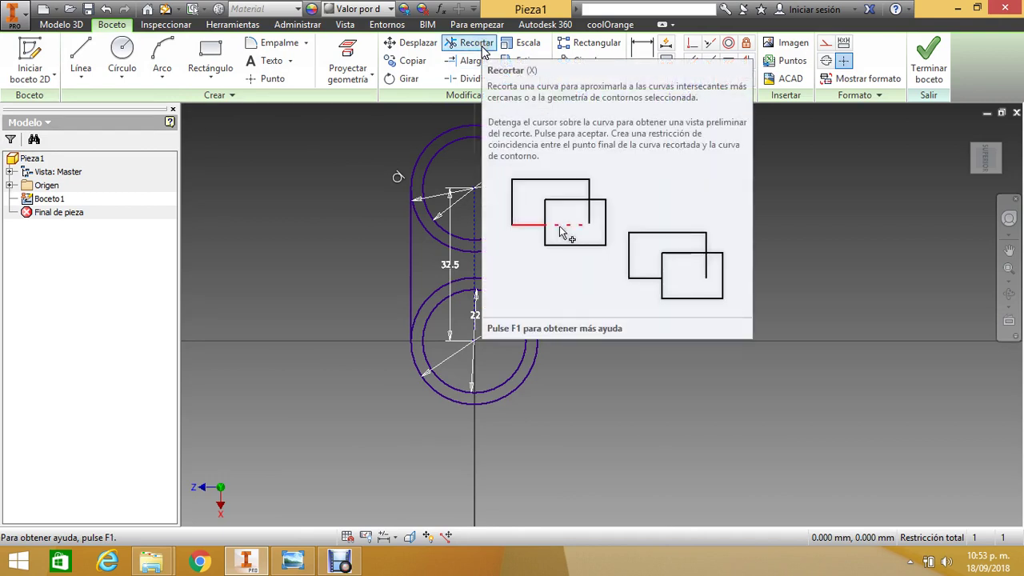
left_click(476, 43)
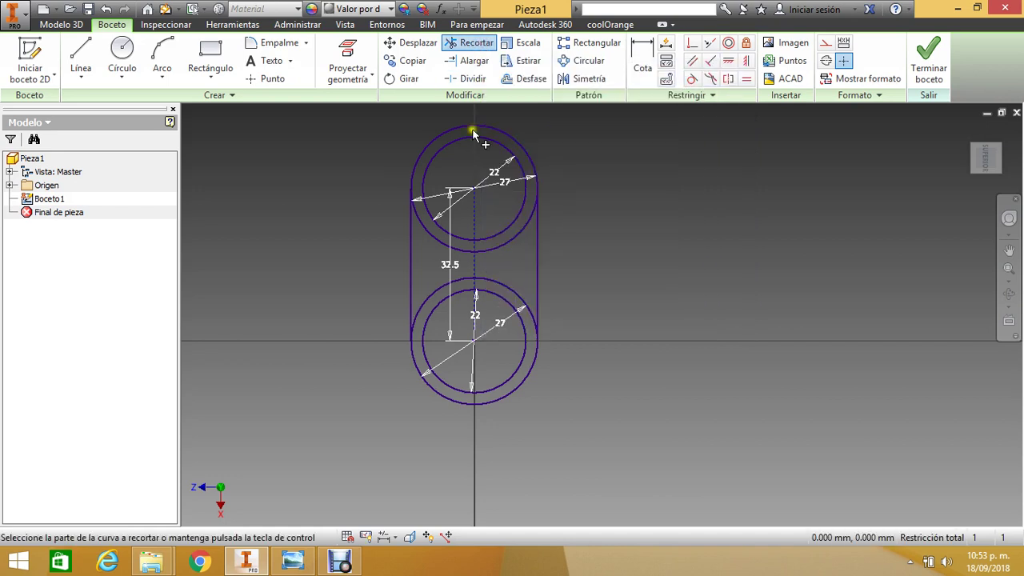
left_click(432, 238)
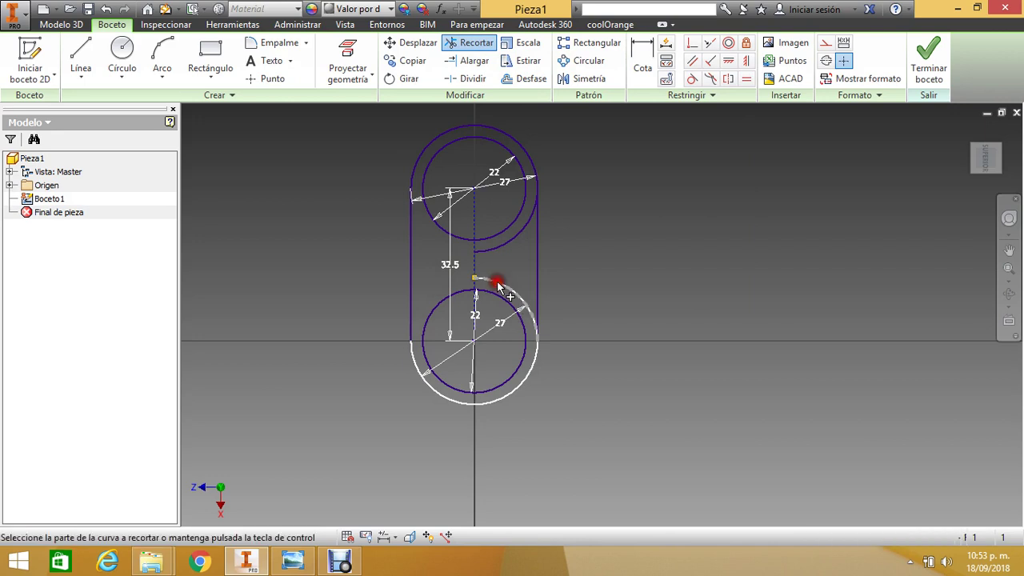
left_click(494, 281)
left_click(498, 243)
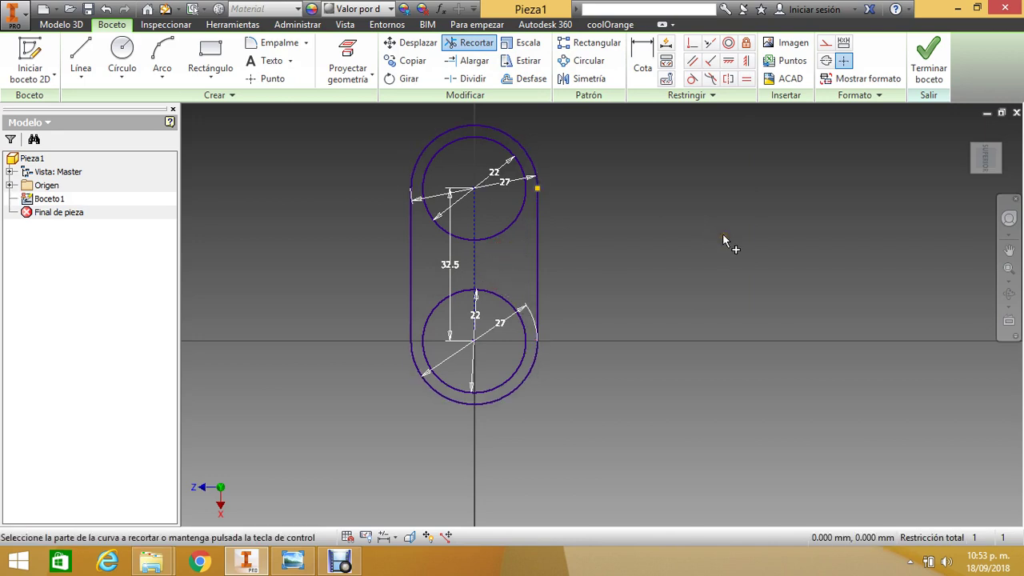
scroll(553, 264, "down", 3)
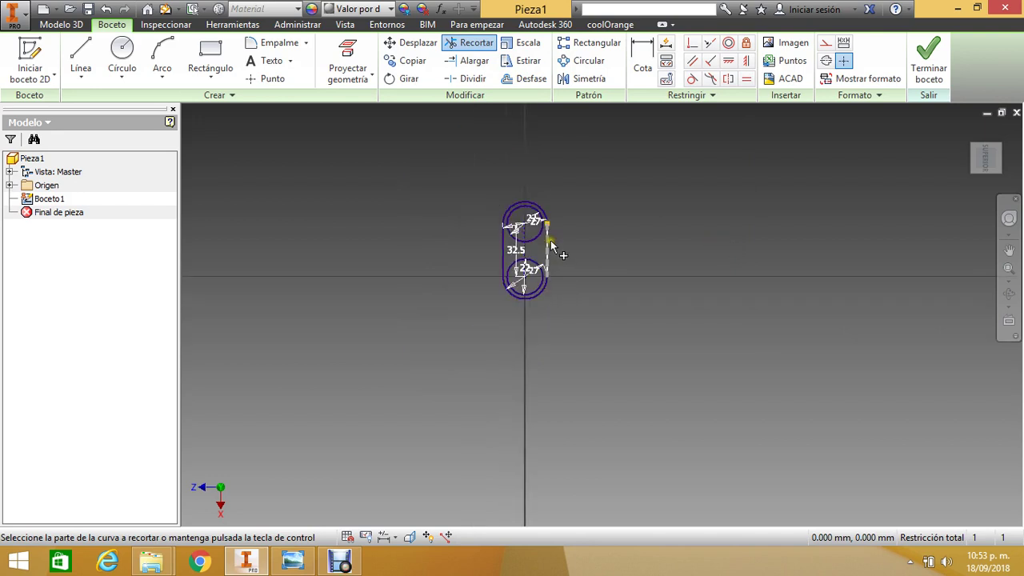
scroll(547, 243, "up", 2)
scroll(548, 243, "up", 3)
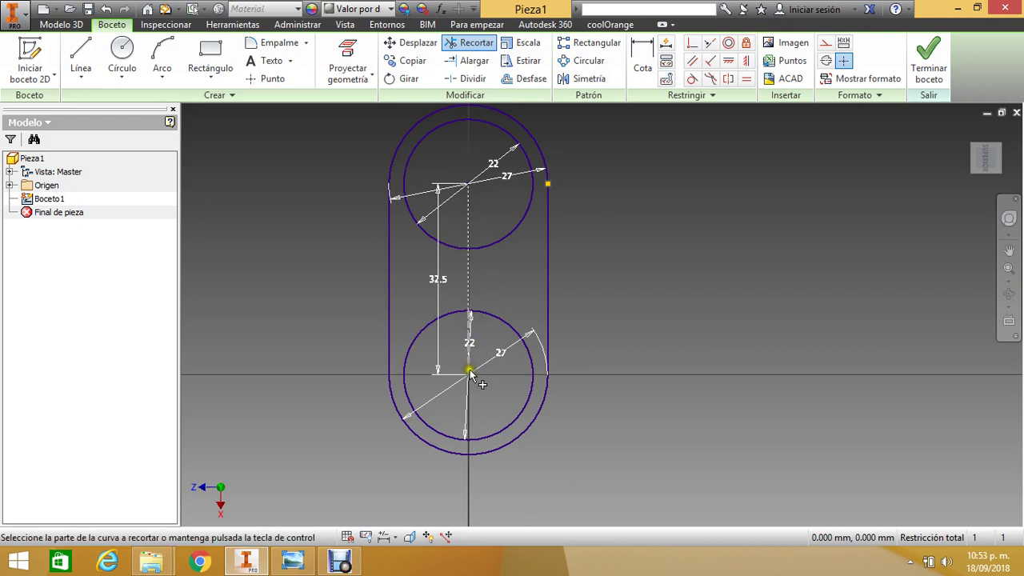
scroll(497, 266, "down", 4)
scroll(511, 218, "up", 3)
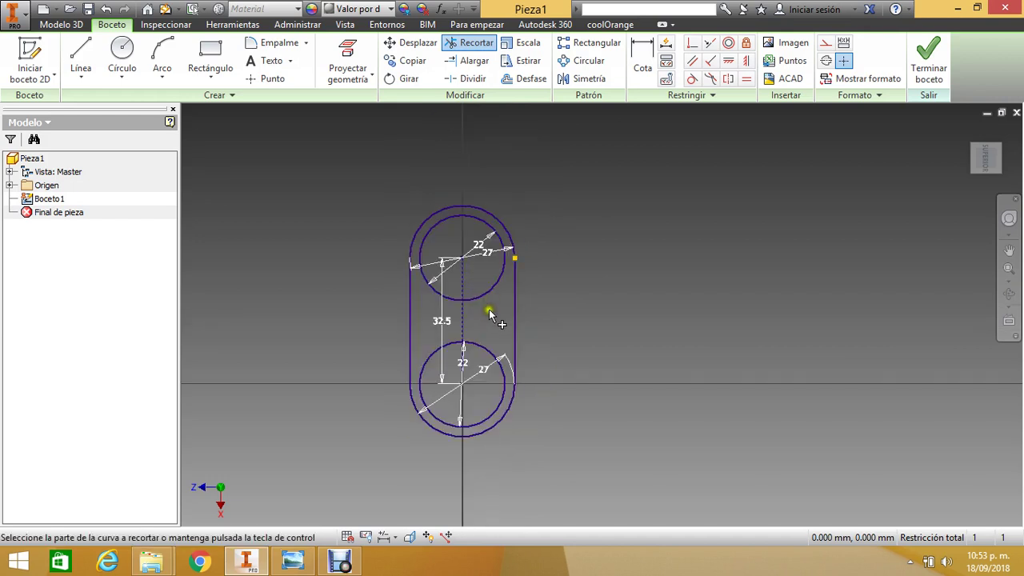
scroll(452, 216, "down", 2)
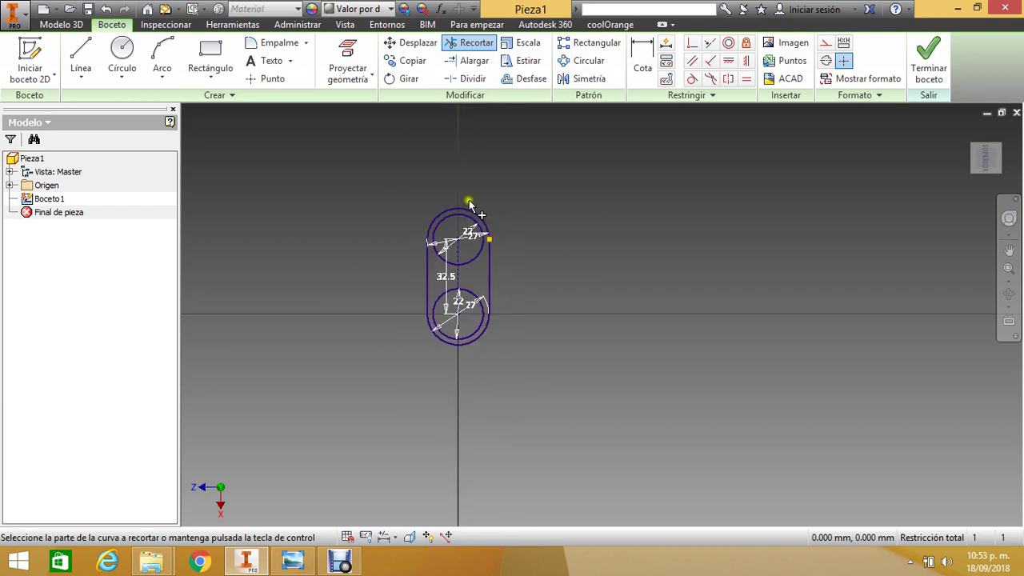
scroll(520, 196, "down", 3)
scroll(512, 216, "up", 4)
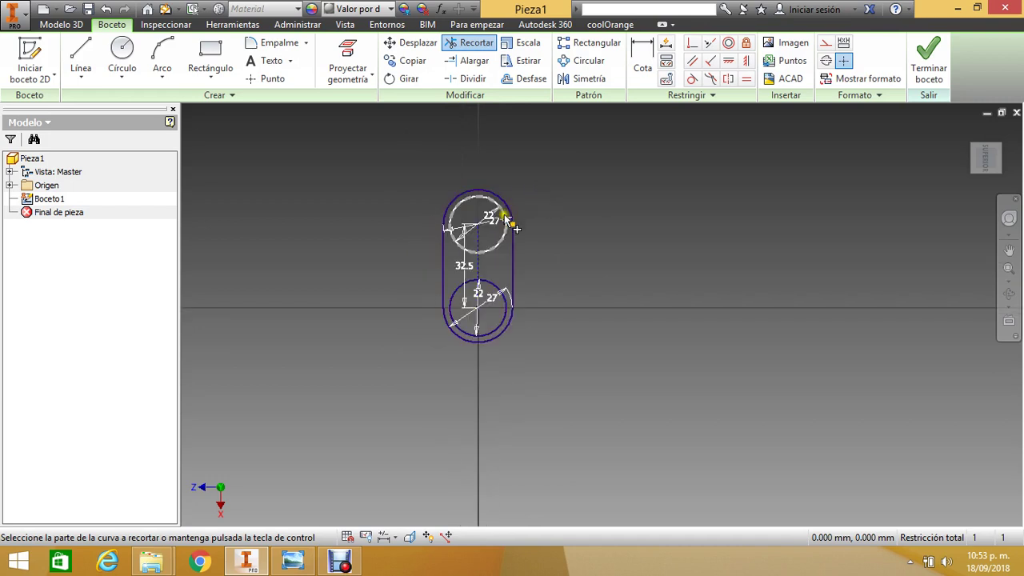
Start a circular sketch pattern of the whole arm geometry, using the centre point of the lower circles as its axis.
left_click(590, 64)
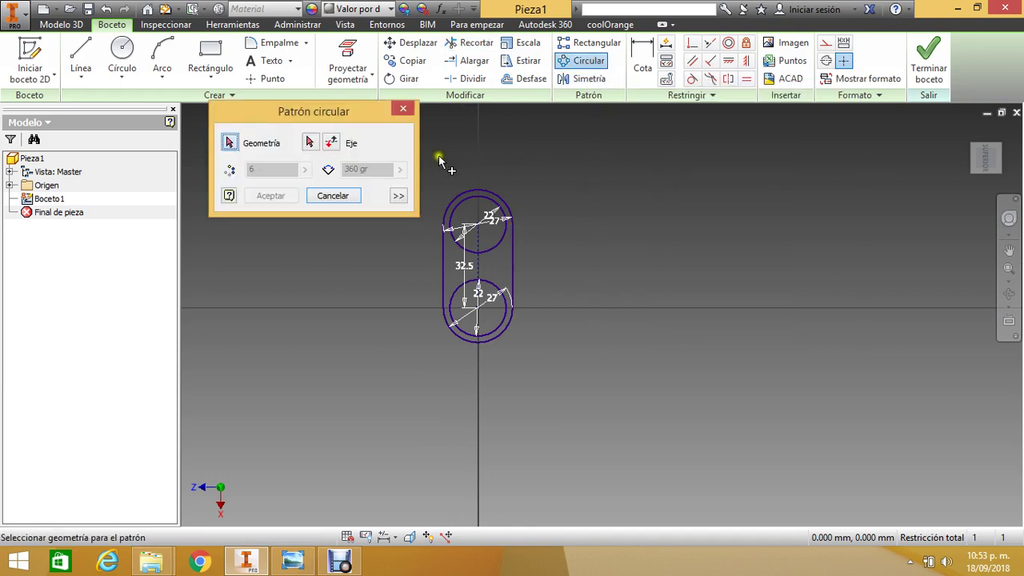
left_click_drag(439, 157, 567, 389)
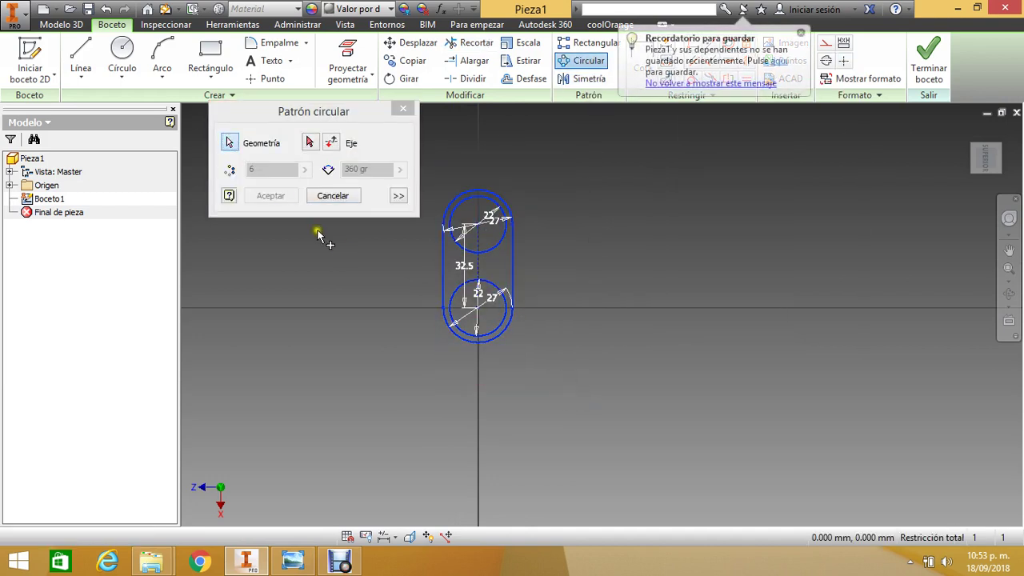
left_click(312, 144)
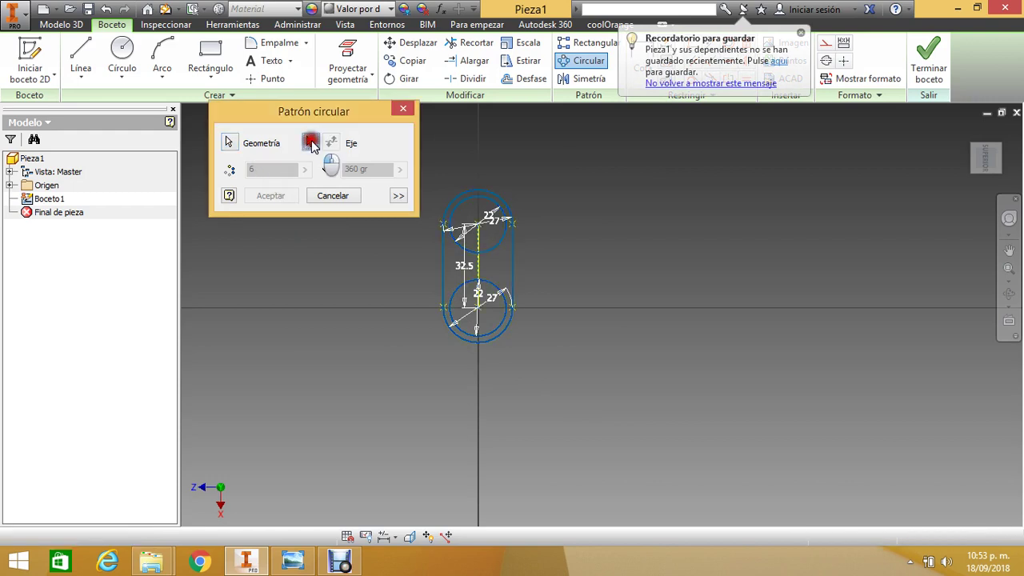
scroll(453, 309, "up", 3)
scroll(478, 318, "up", 2)
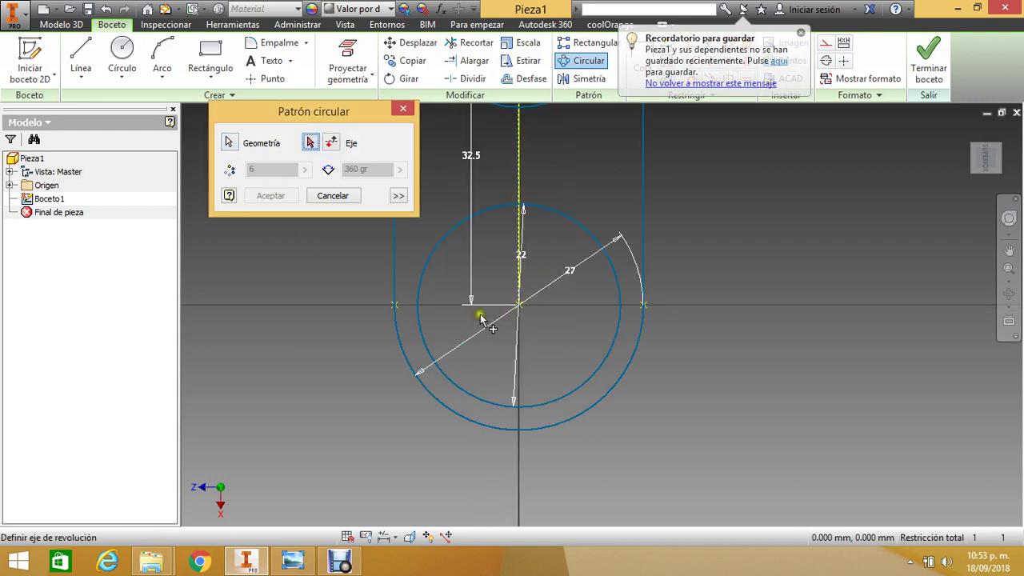
left_click(520, 306)
scroll(520, 306, "down", 5)
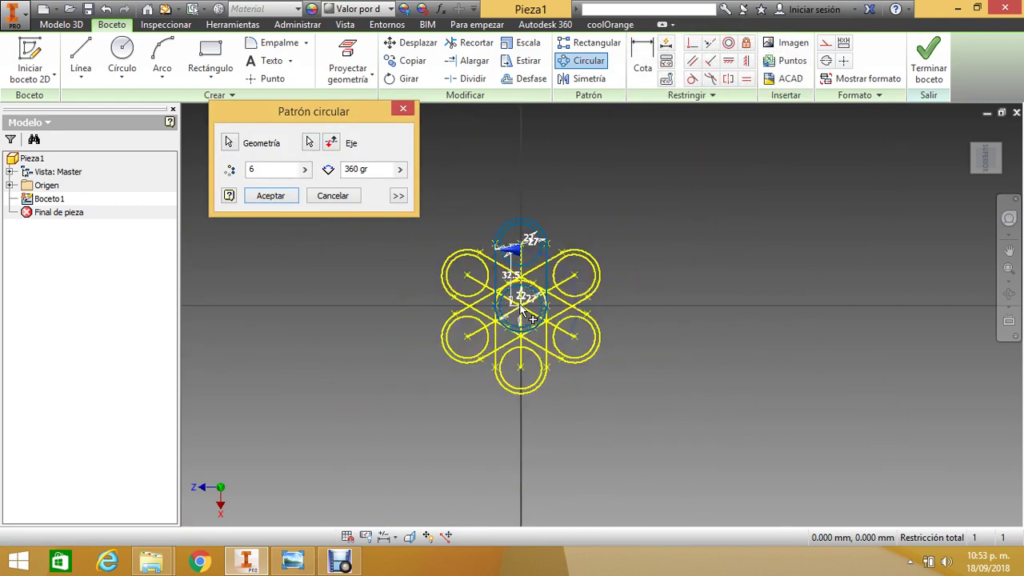
Set the circular pattern to 3 instances and create it.
scroll(520, 308, "up", 2)
scroll(532, 309, "down", 3)
scroll(545, 312, "up", 4)
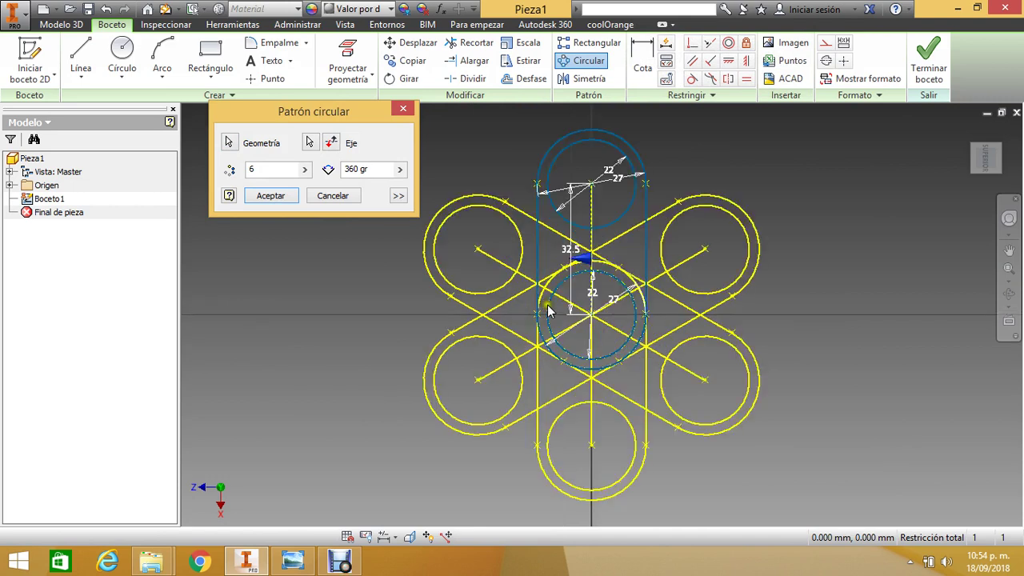
left_click(300, 196)
double_click(280, 171)
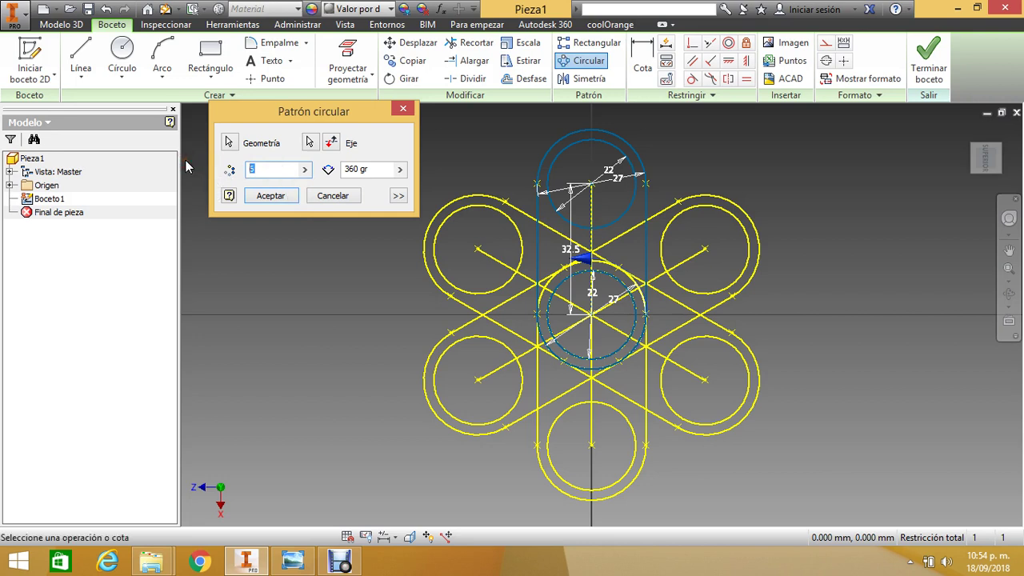
type("3")
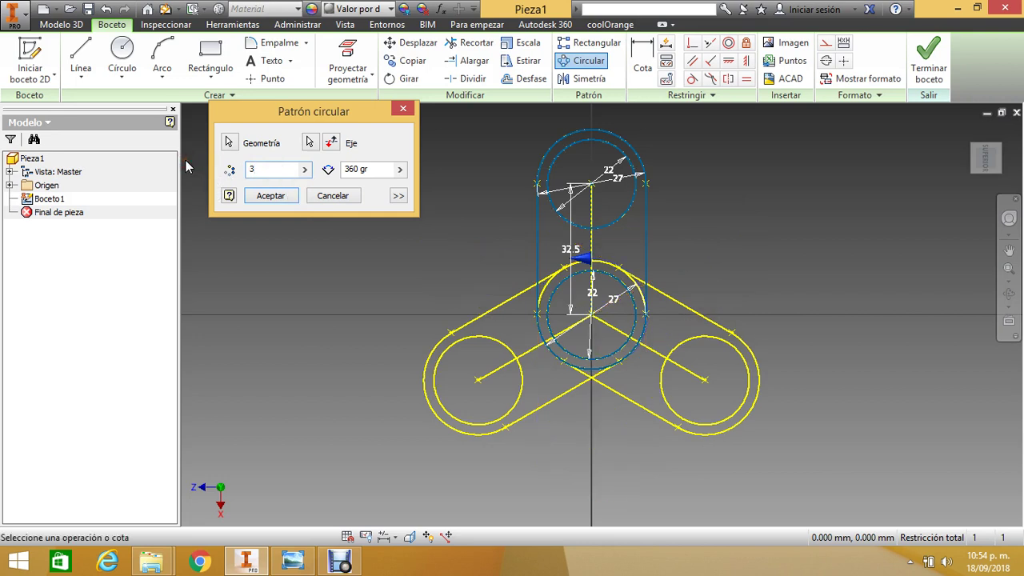
left_click(271, 195)
left_click(284, 195)
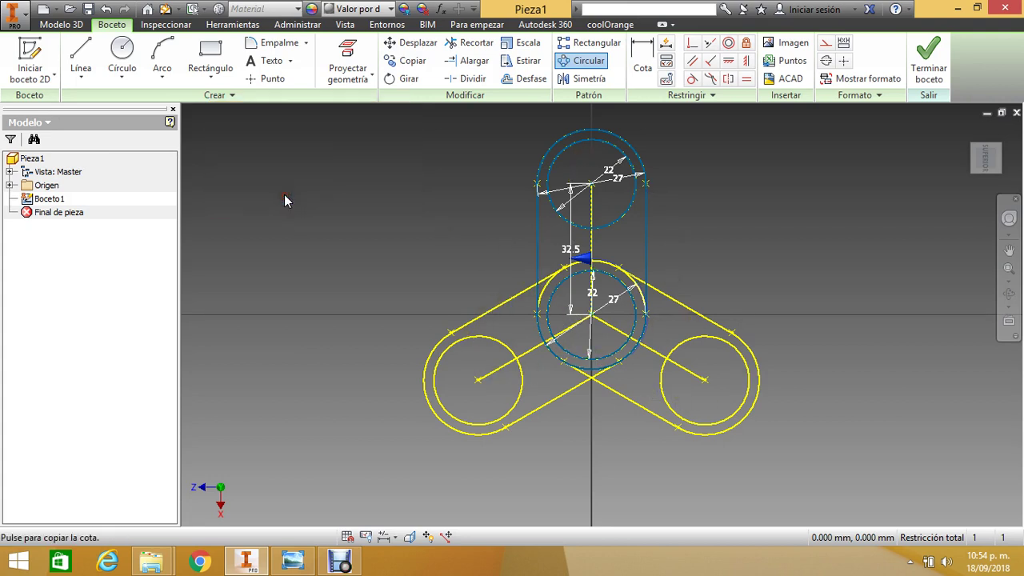
scroll(457, 235, "down", 5)
scroll(472, 254, "up", 3)
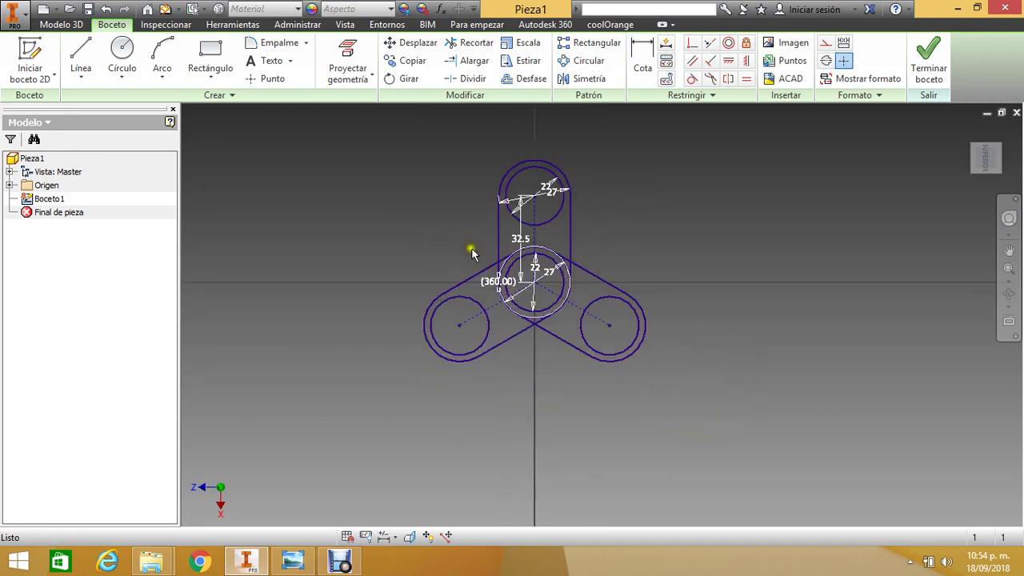
Extrude the three arm regions around the bearing holes 10 mm upward, leaving the four 22 mm circles open.
left_click(1012, 296)
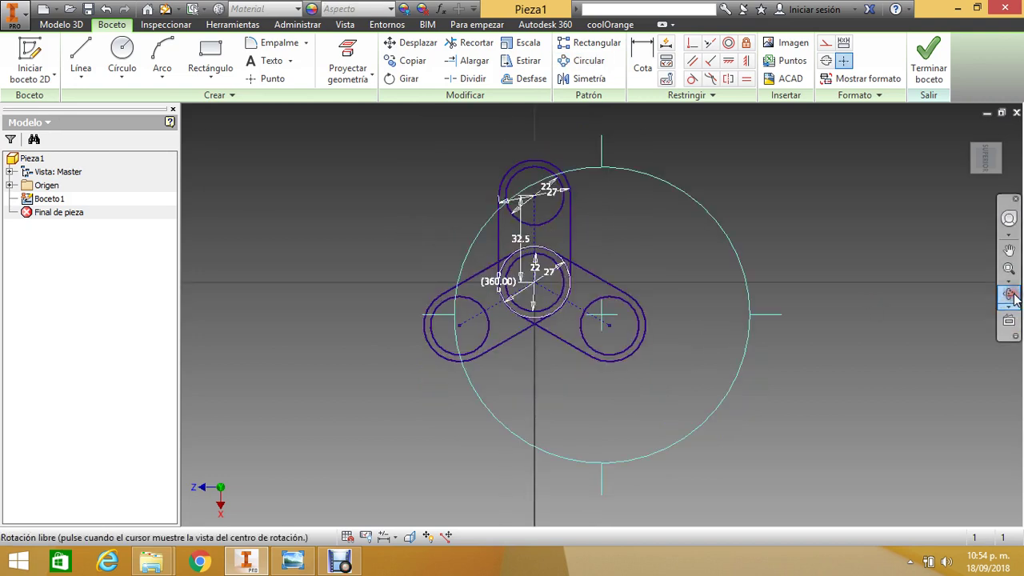
mouse_move(640, 231)
left_mouse_down()
mouse_move(629, 256)
mouse_move(601, 214)
mouse_move(555, 216)
mouse_move(642, 171)
mouse_move(528, 160)
mouse_move(565, 175)
mouse_move(573, 232)
left_mouse_up()
scroll(579, 235, "up", 2)
scroll(575, 240, "down", 2)
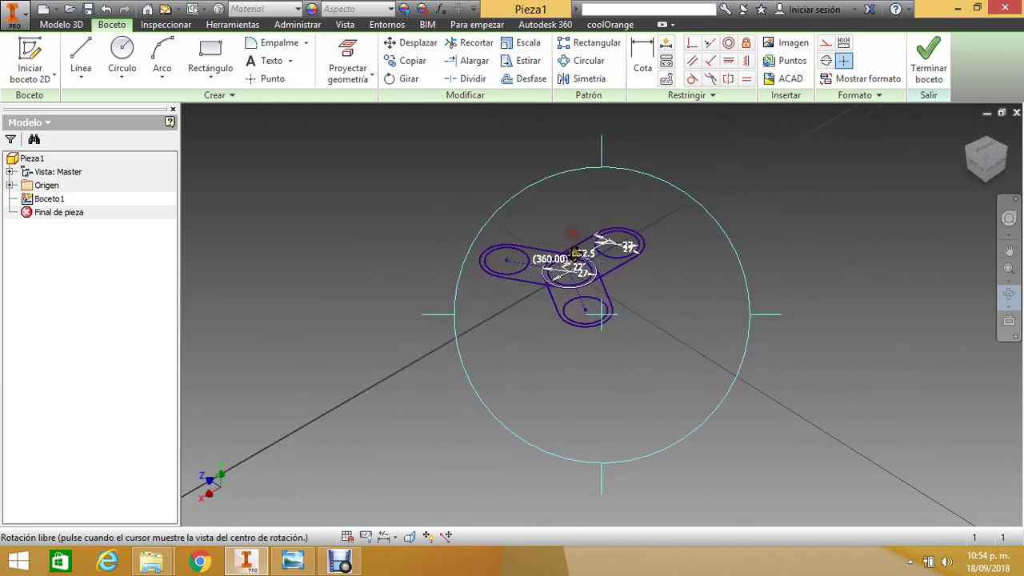
scroll(576, 244, "up", 4)
mouse_move(577, 248)
middle_mouse_down()
mouse_move(579, 272)
mouse_move(563, 274)
middle_mouse_up()
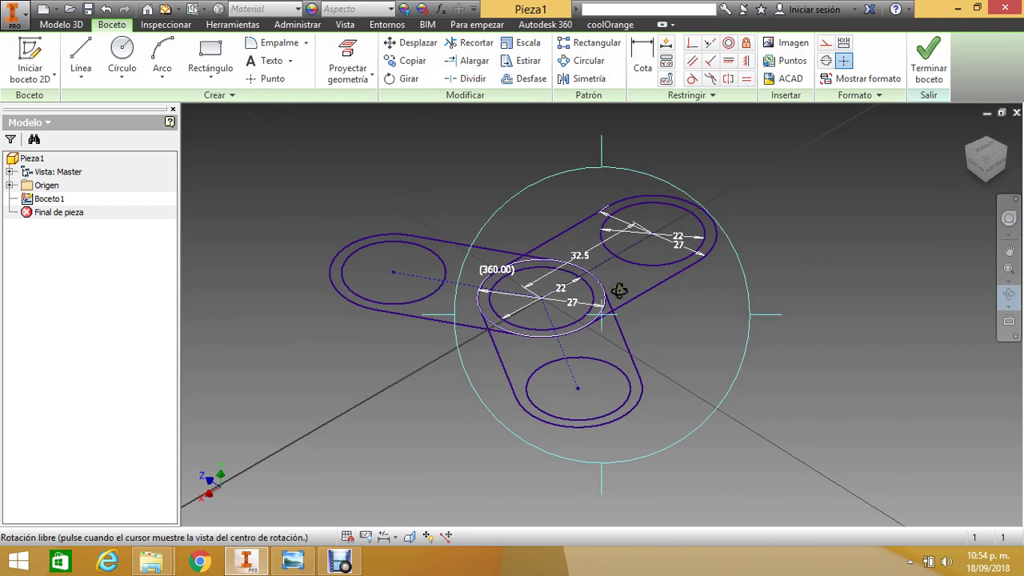
left_click(66, 24)
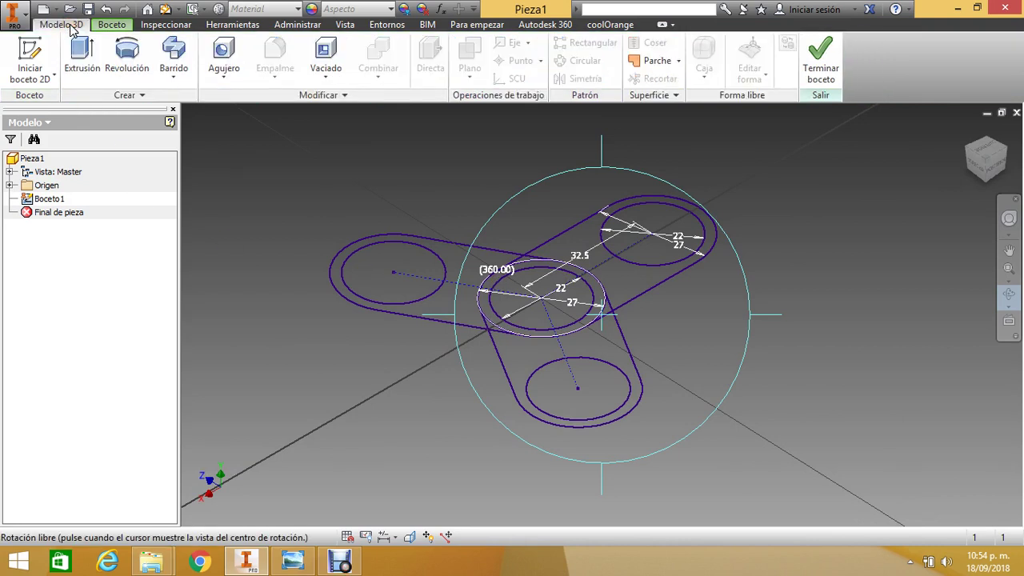
left_click(82, 49)
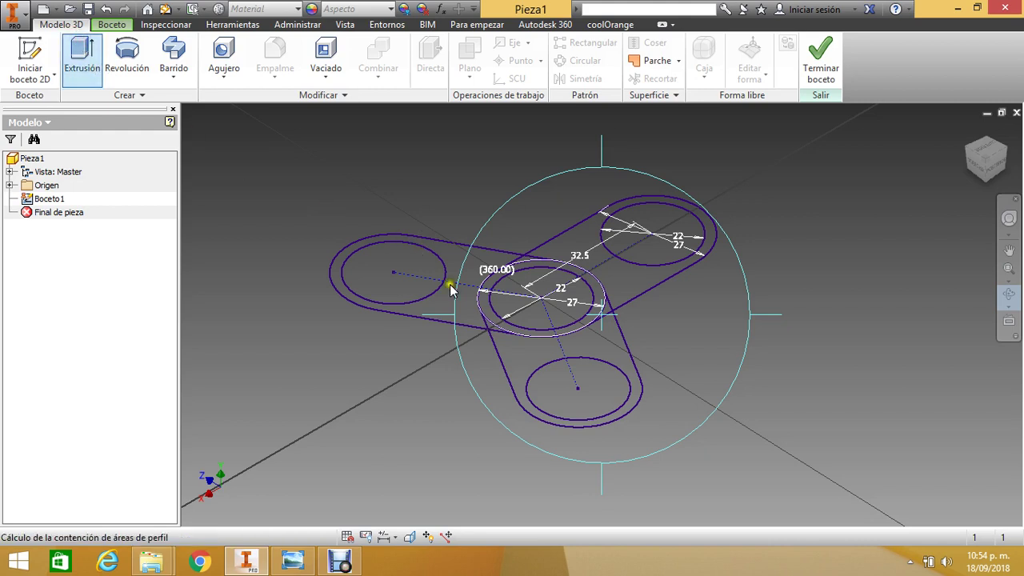
left_click(465, 312)
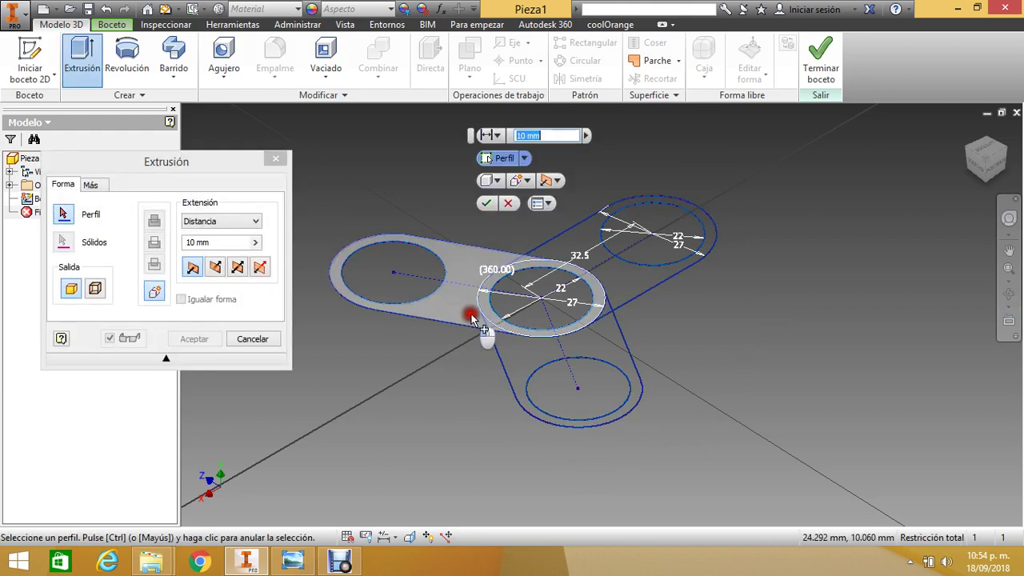
left_click(512, 357)
left_click(636, 288)
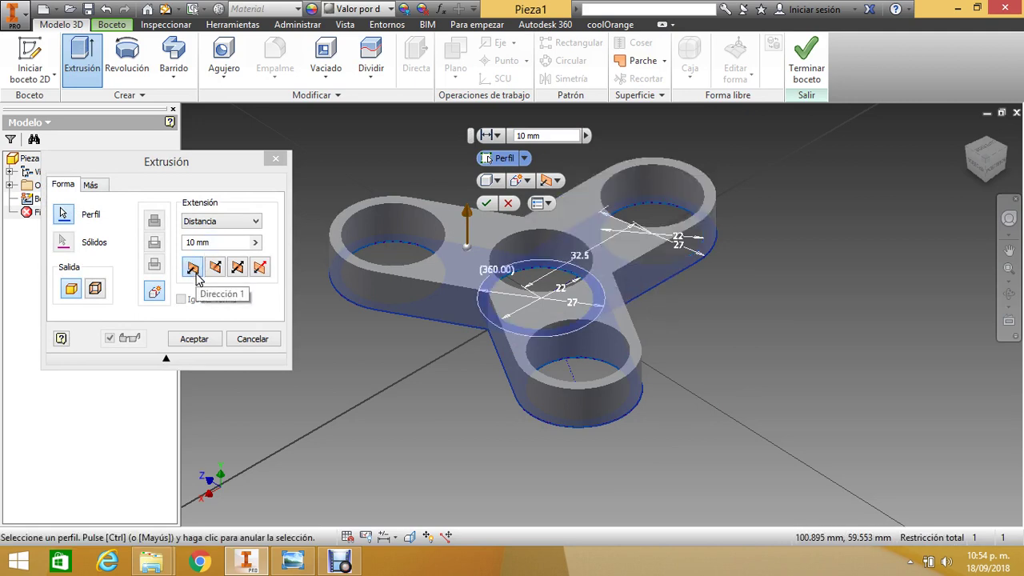
left_click(173, 245)
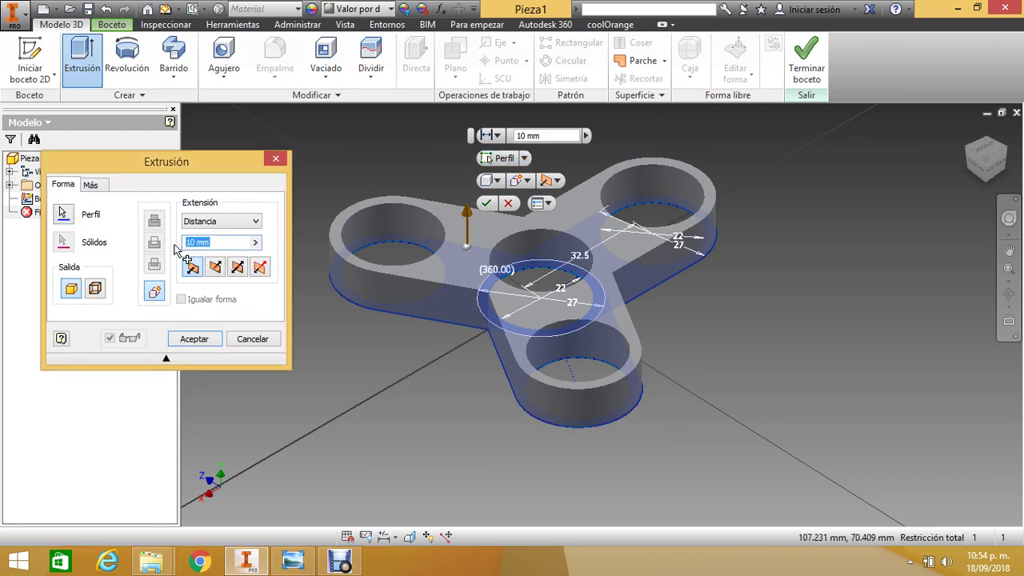
key("Return")
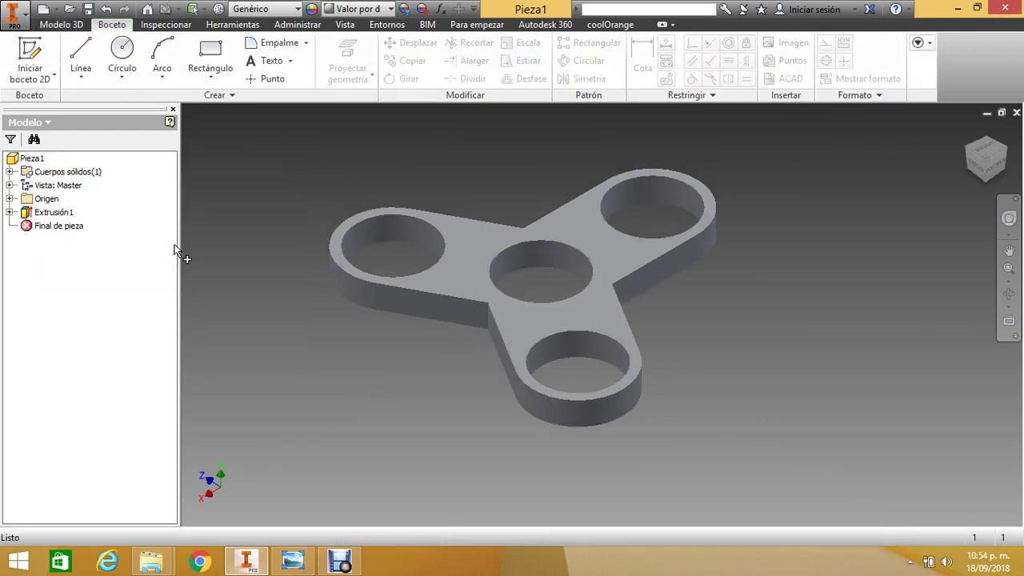
Fillet the three vertical inner corner edges between the arms with a constant radius of 25 mm.
middle_click_drag(509, 219, 546, 222)
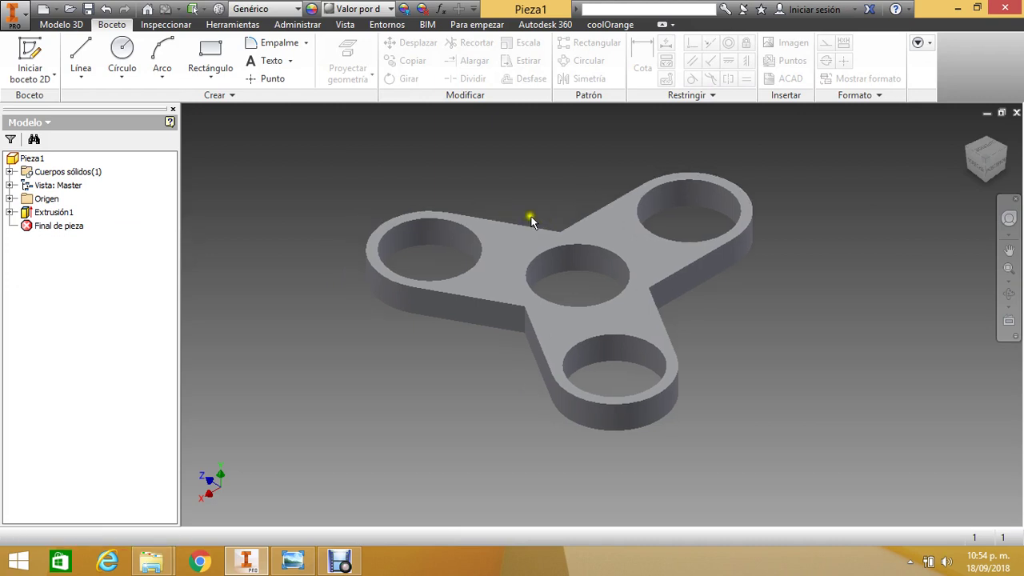
left_click(71, 24)
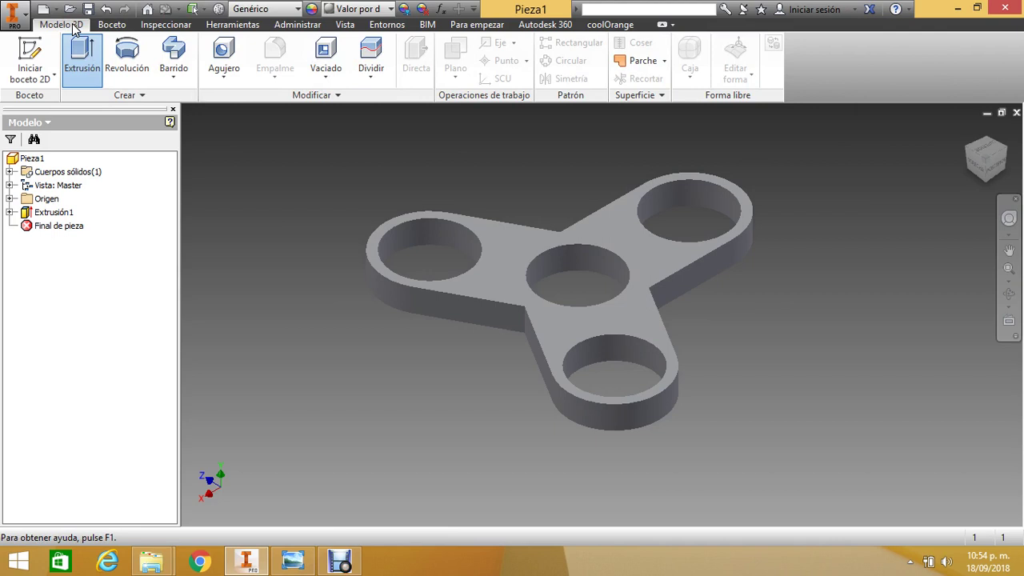
scroll(425, 222, "up", 2)
scroll(532, 190, "down", 3)
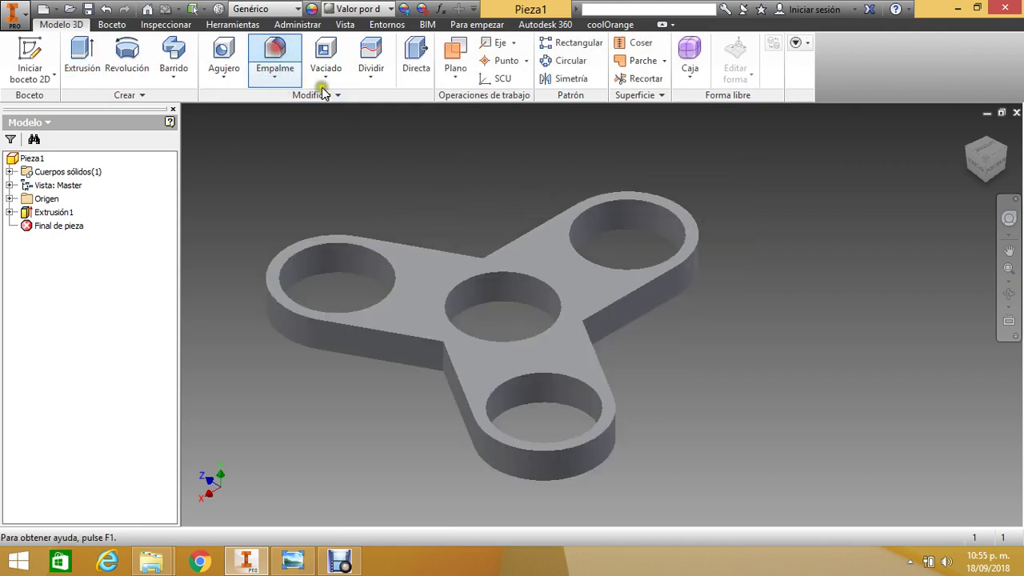
left_click(484, 272)
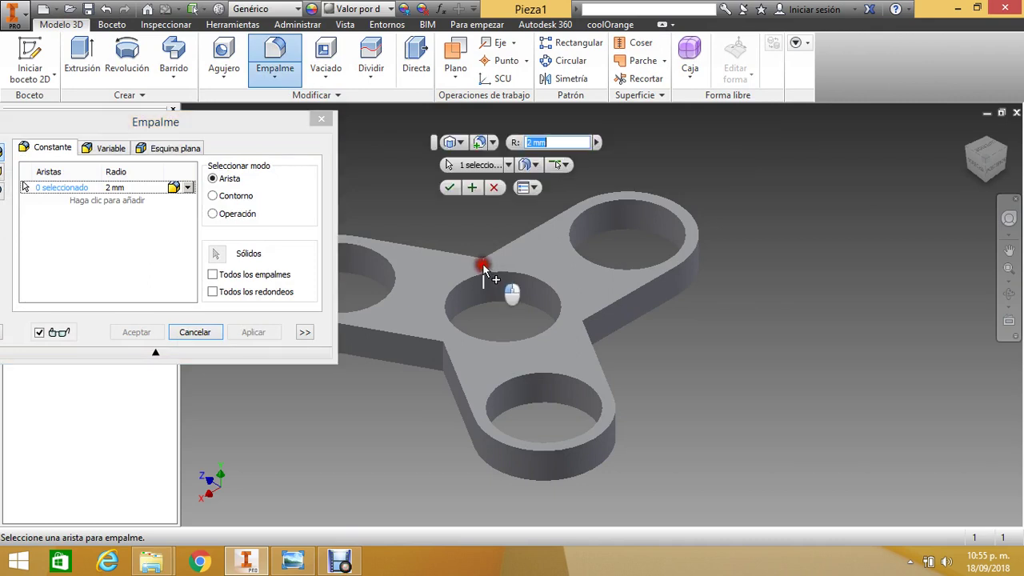
left_click(583, 340)
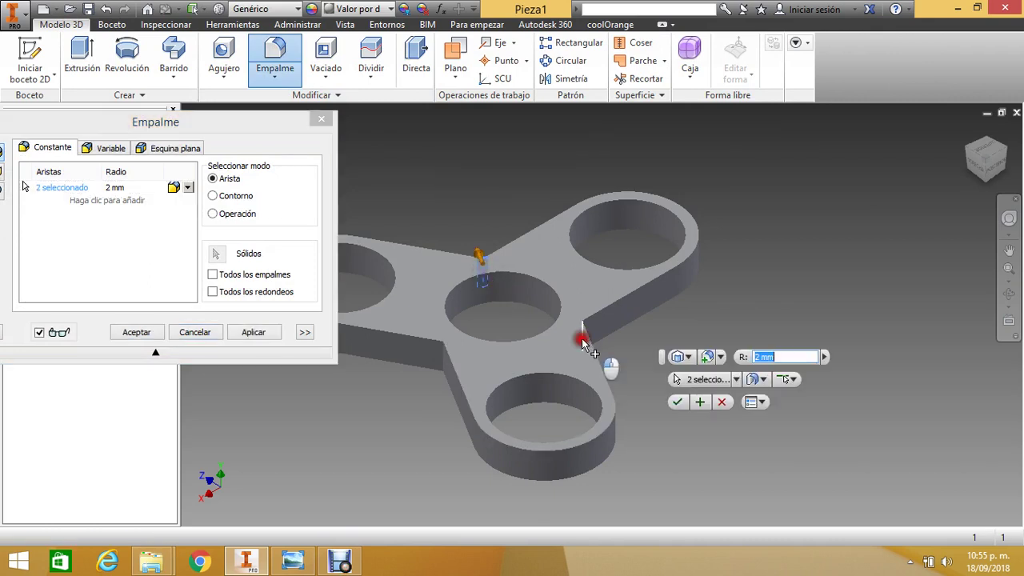
left_click(443, 358)
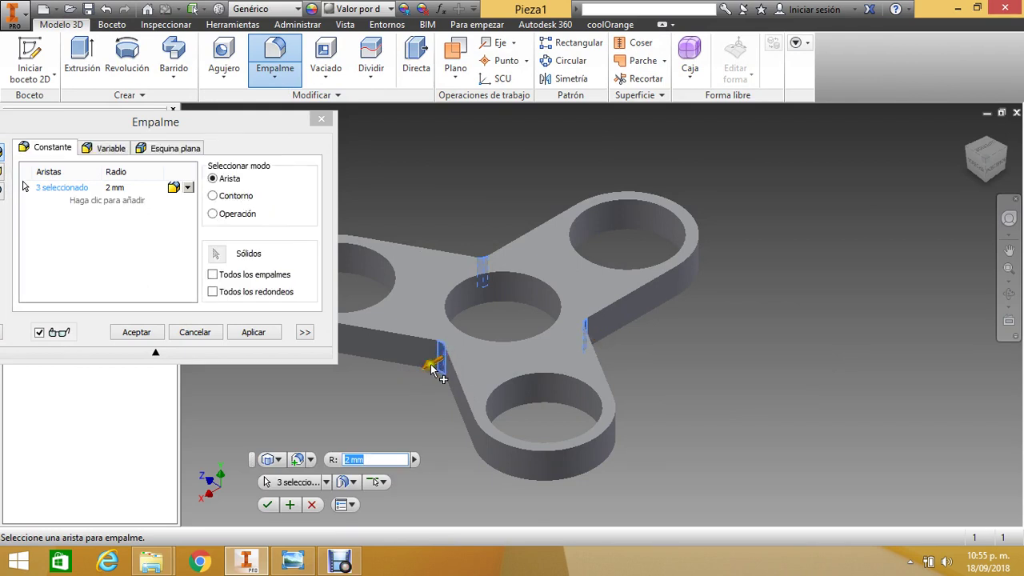
mouse_move(432, 368)
left_mouse_down()
mouse_move(423, 361)
mouse_move(389, 381)
mouse_move(374, 352)
mouse_move(390, 378)
mouse_move(422, 364)
mouse_move(403, 374)
mouse_move(414, 371)
left_mouse_up()
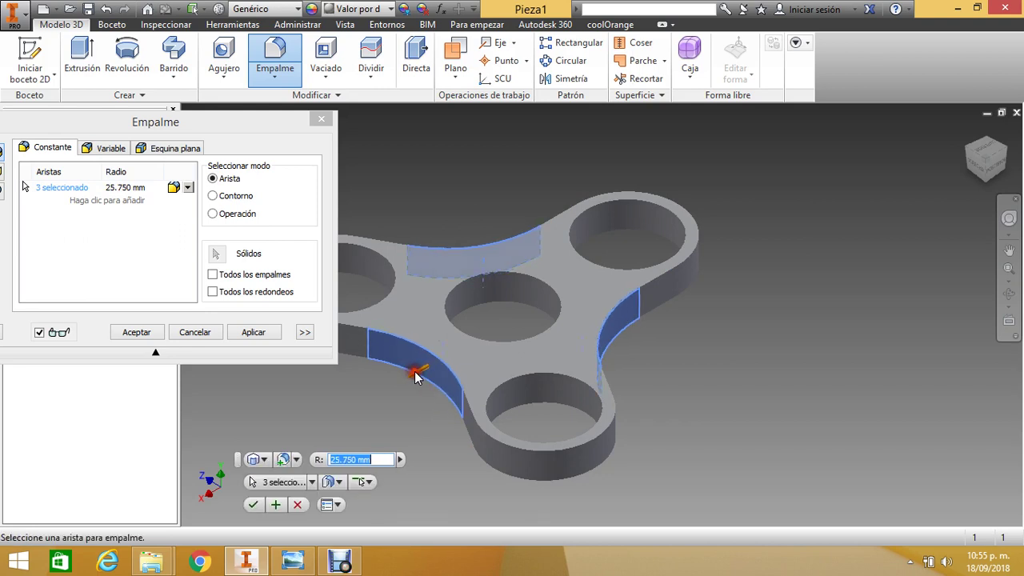
left_click(136, 194)
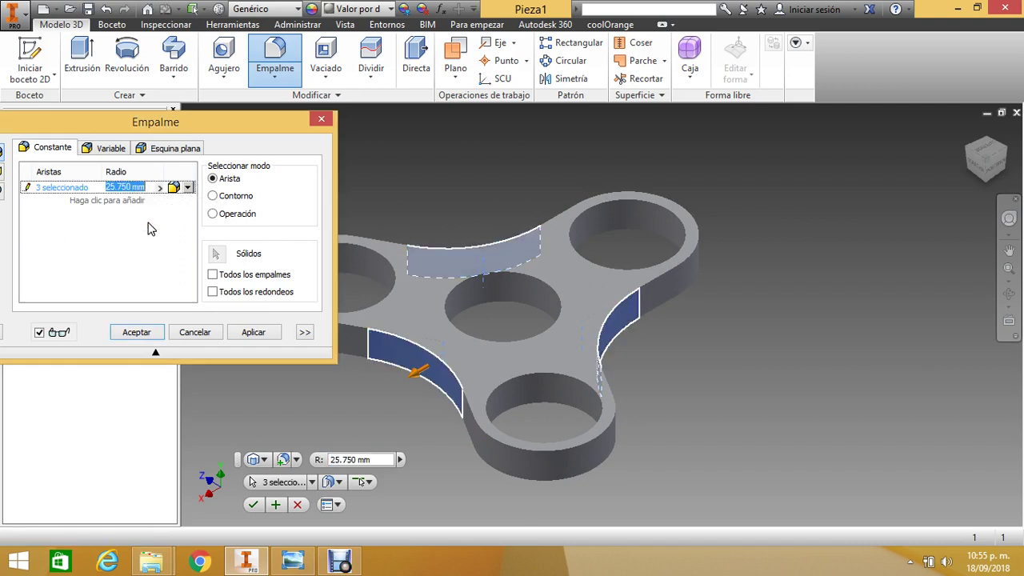
type("25")
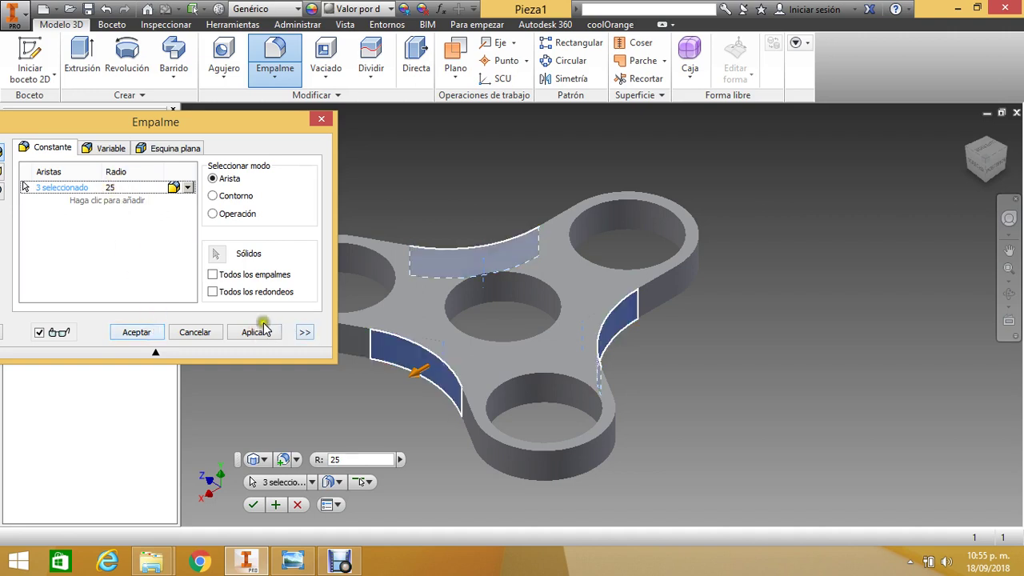
left_click(136, 332)
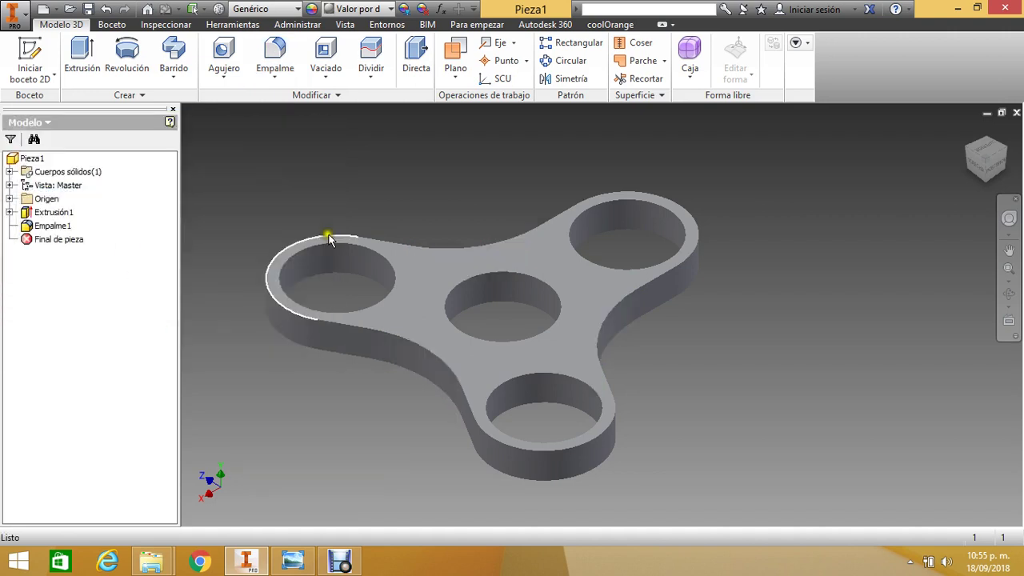
Examine the filleted spinner body from several distances and viewing angles.
middle_click_drag(408, 228, 468, 201)
scroll(517, 222, "down", 3)
scroll(520, 224, "up", 5)
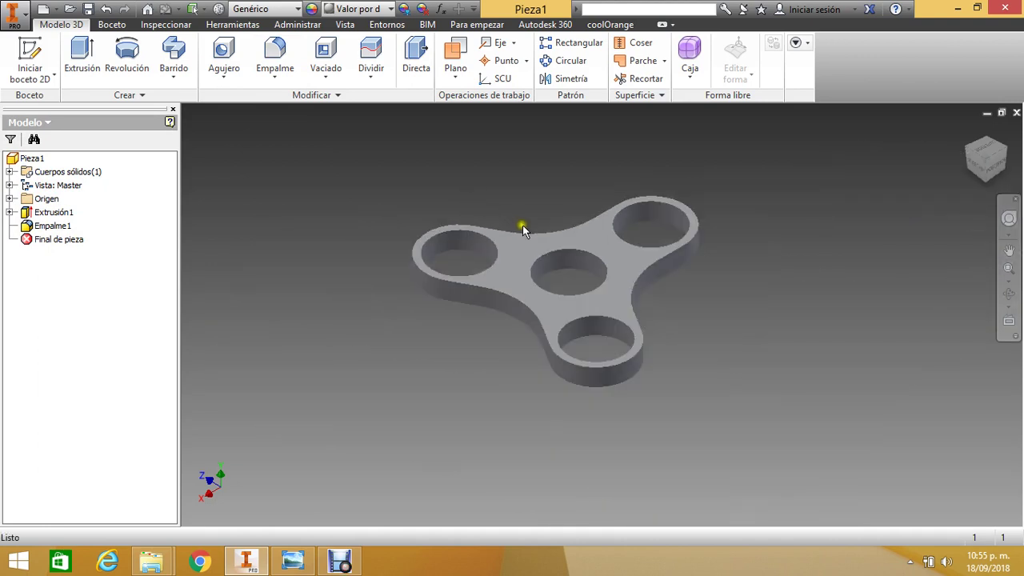
scroll(779, 252, "down", 3)
scroll(782, 250, "up", 3)
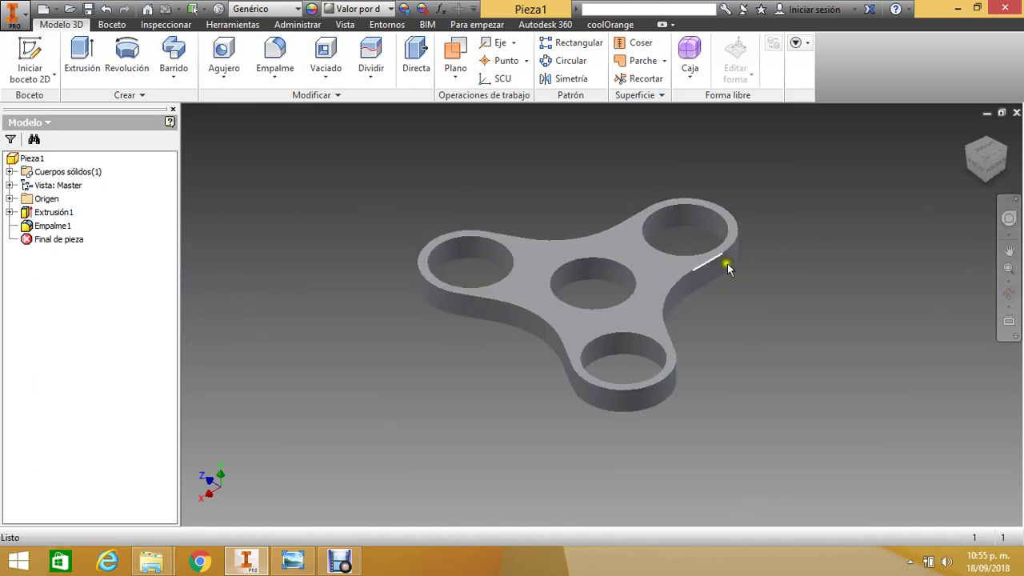
left_click(1008, 293)
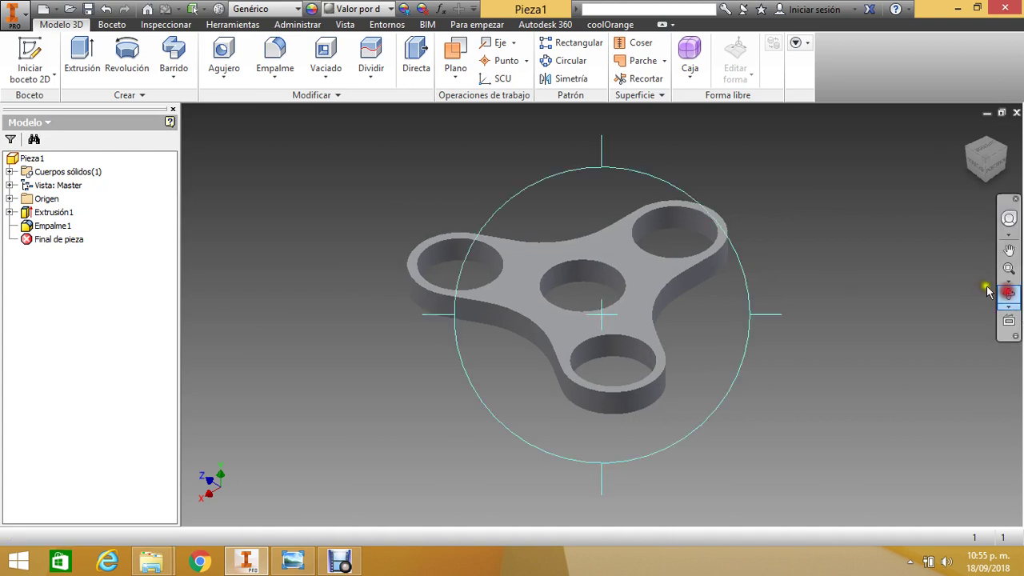
mouse_move(631, 248)
left_mouse_down()
mouse_move(589, 245)
mouse_move(633, 258)
left_mouse_up()
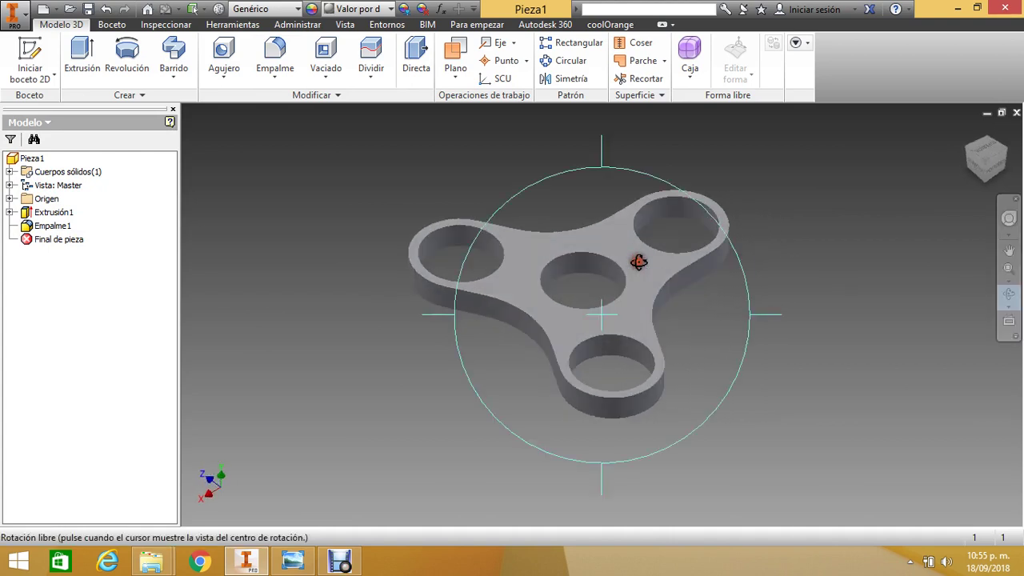
scroll(634, 253, "up", 2)
key("Escape")
middle_click_drag(634, 254, 661, 245, "shift")
key("F4")
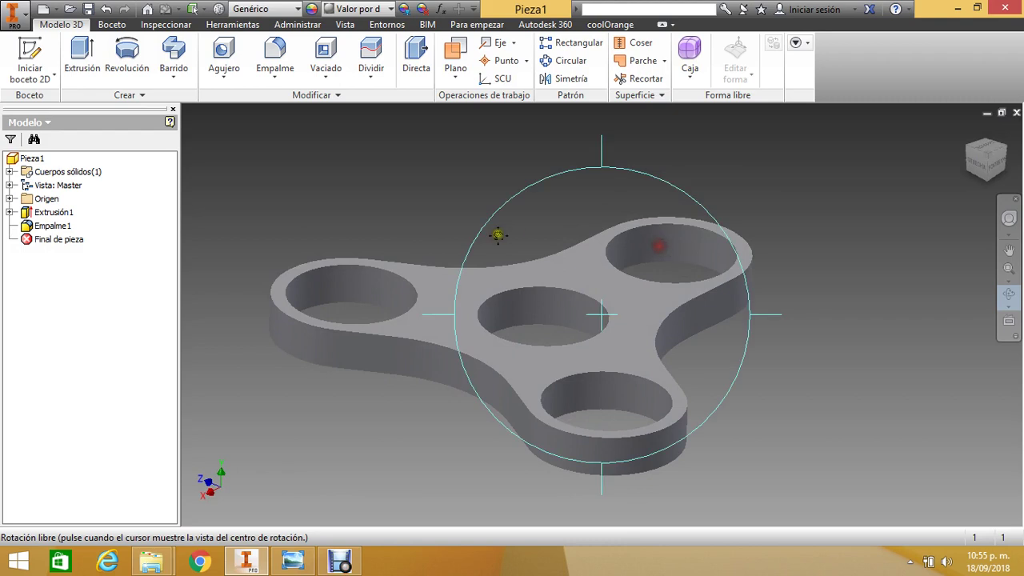
left_click_drag(493, 231, 653, 283)
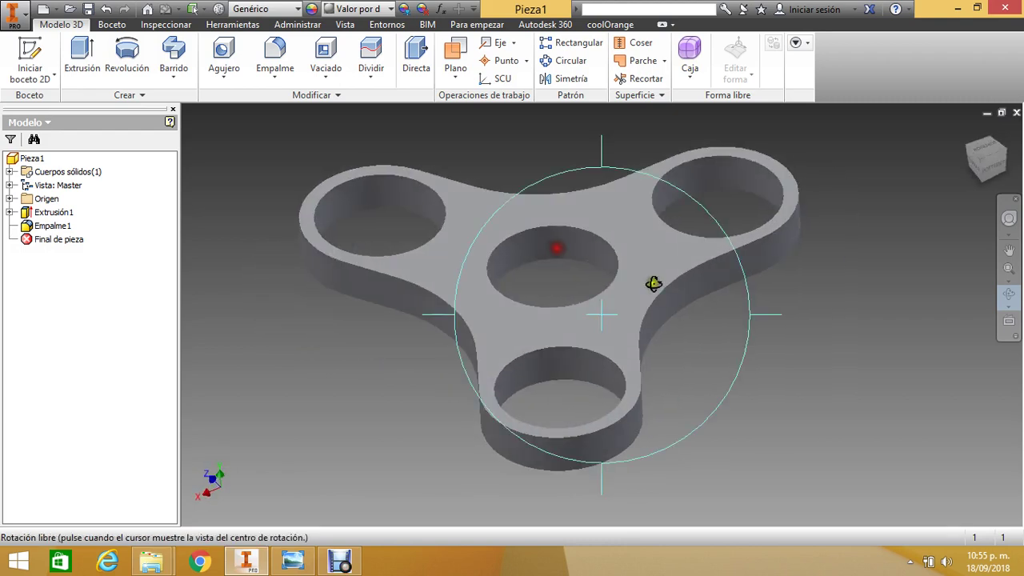
Fillet the outer perimeter edges of the spinner body on both the upper and lower faces with a constant radius of 2 mm.
left_click(272, 54)
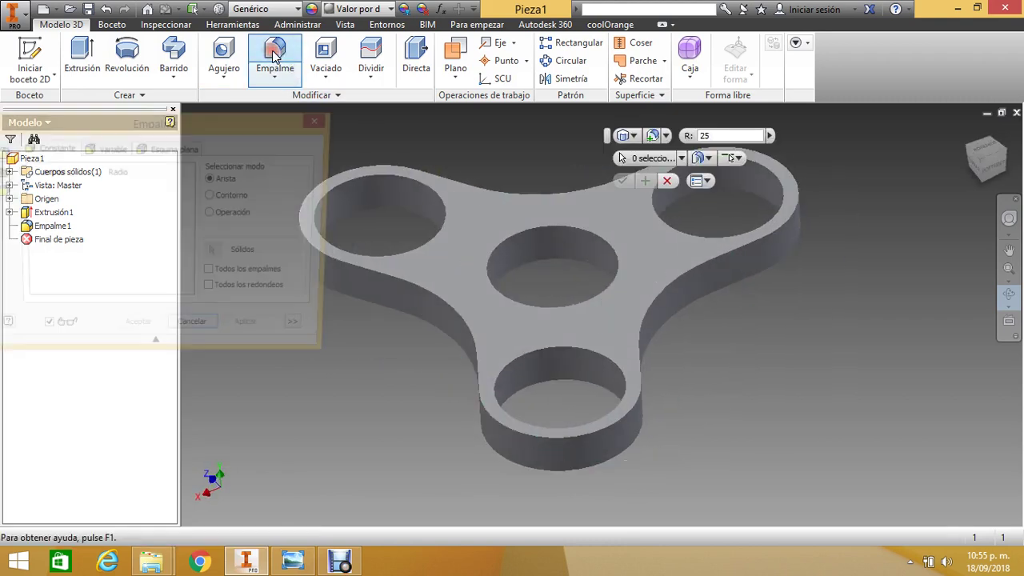
left_click(685, 279)
middle_click_drag(577, 277, 613, 258)
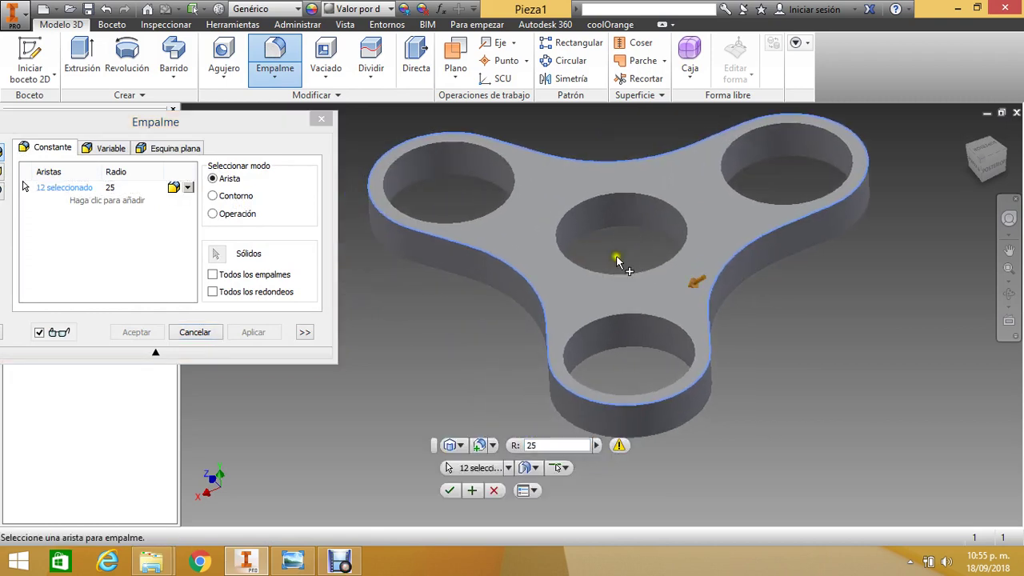
left_click(496, 446)
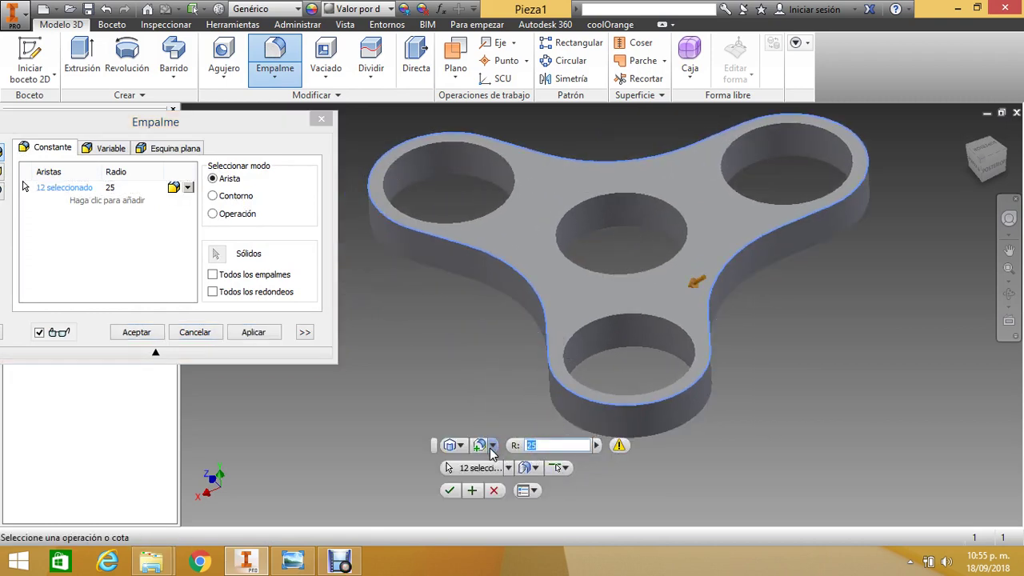
type("2")
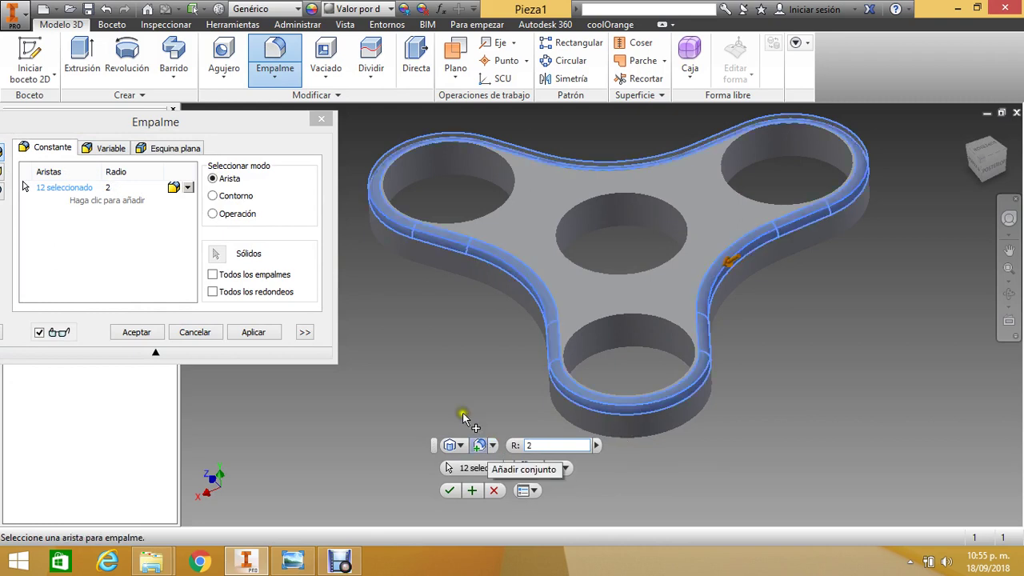
middle_click_drag(514, 389, 500, 375)
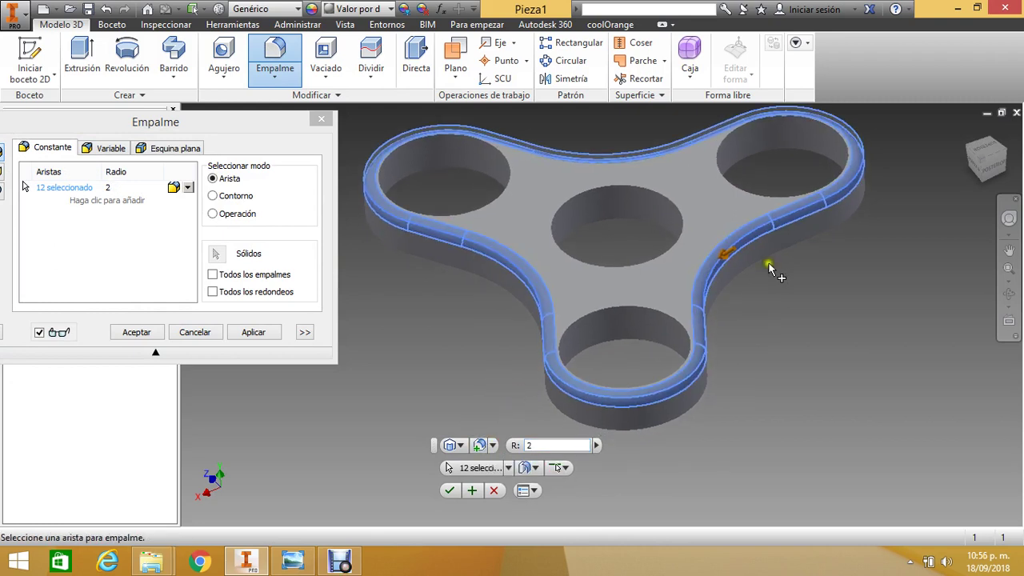
left_click(741, 275)
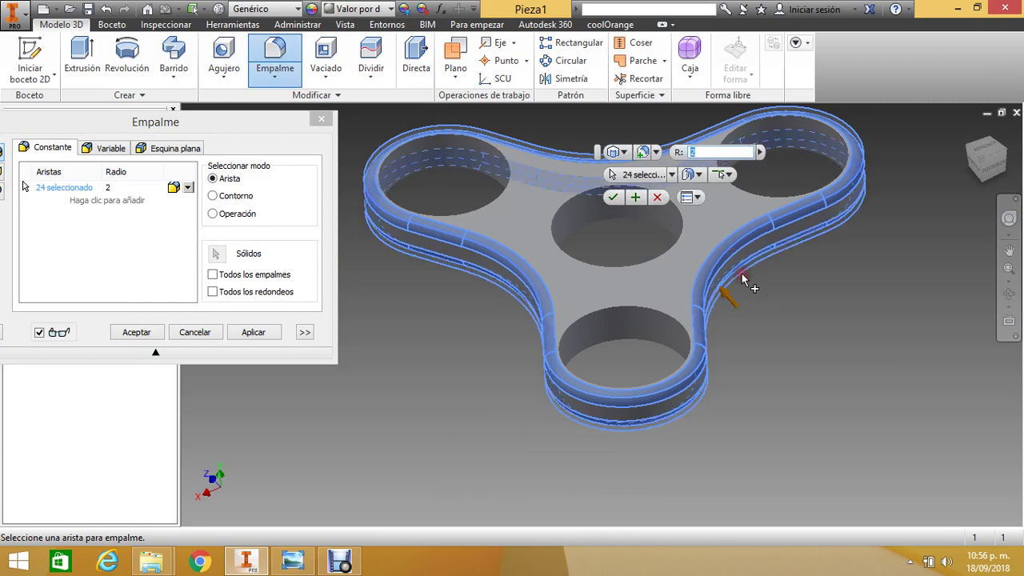
left_click(1006, 297)
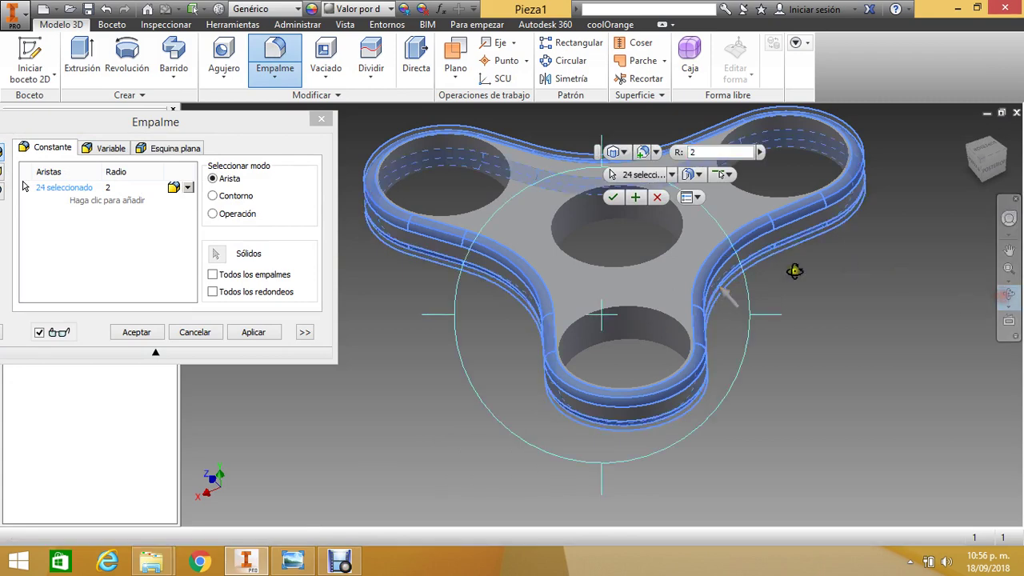
left_click_drag(726, 272, 735, 390)
left_click_drag(607, 286, 613, 283)
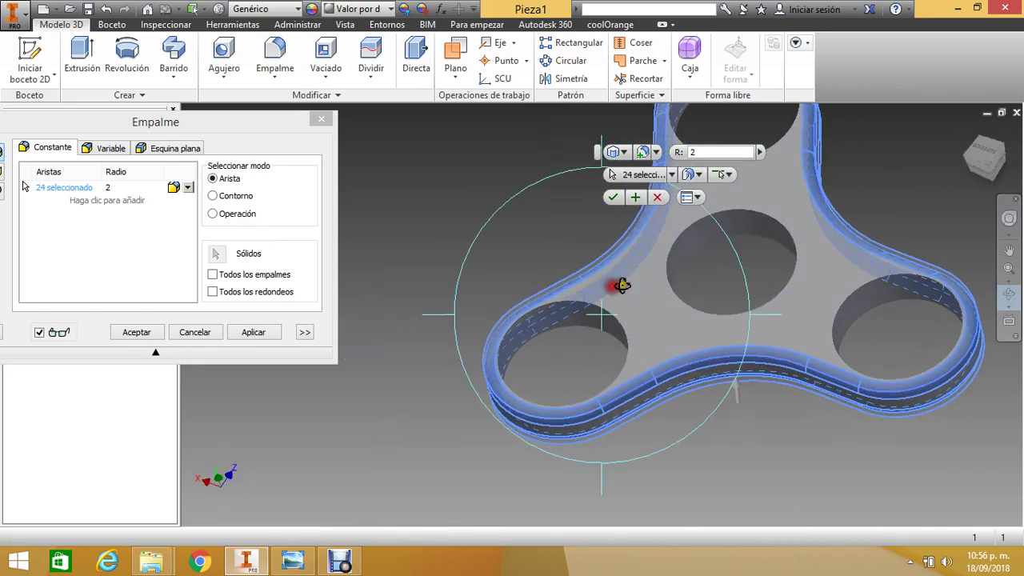
left_click(613, 198)
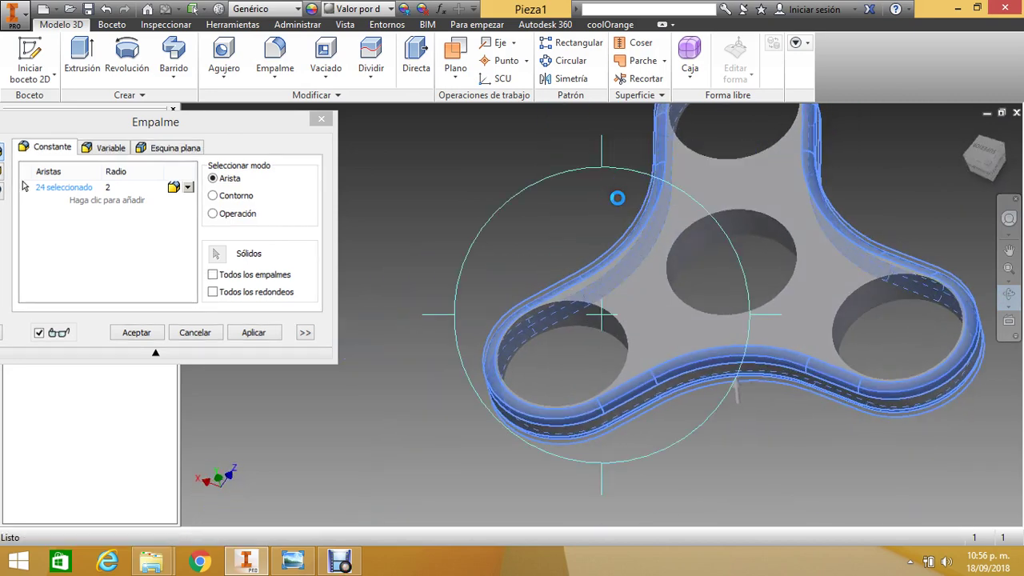
middle_click_drag(644, 227, 469, 268)
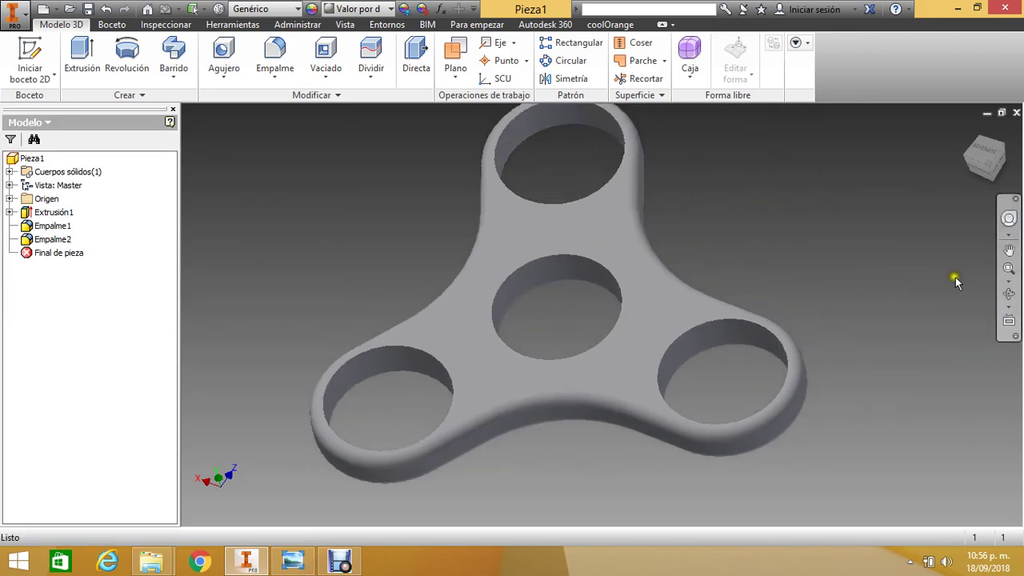
Fillet the upper and lower circular edges of all four bearing holes with a constant radius of 0.5 mm.
left_click(1007, 290)
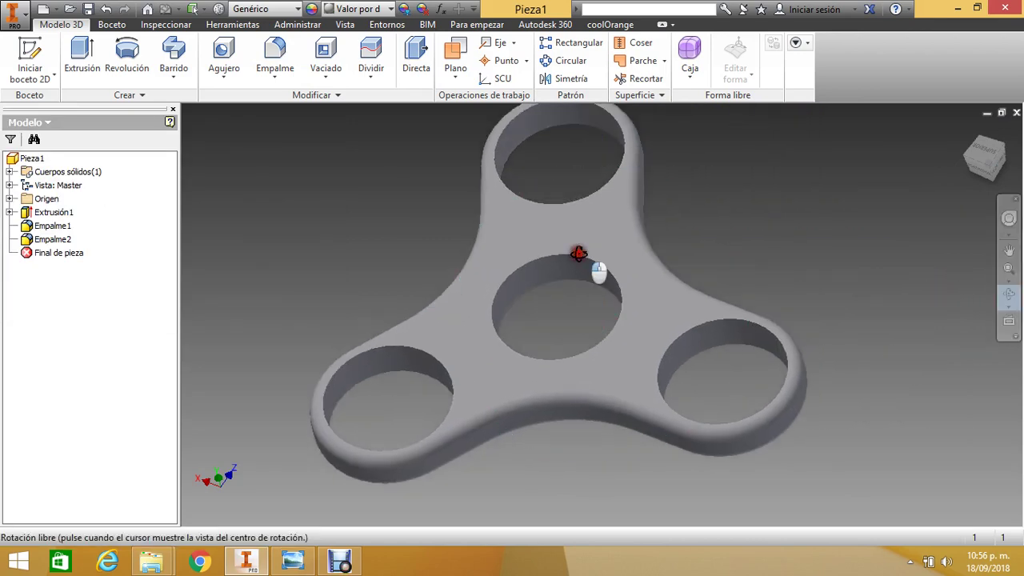
left_click_drag(576, 256, 658, 235)
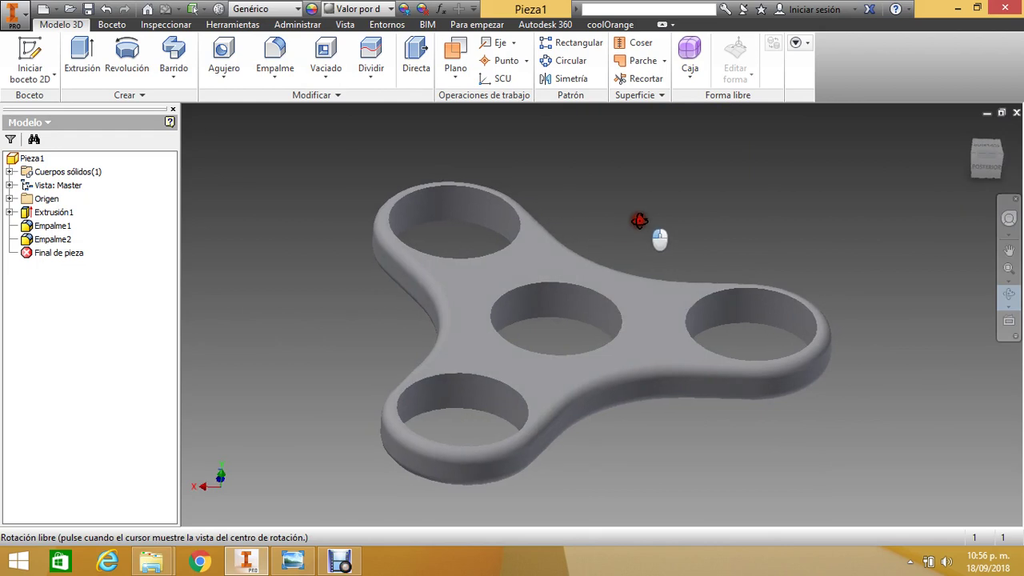
left_click(286, 70)
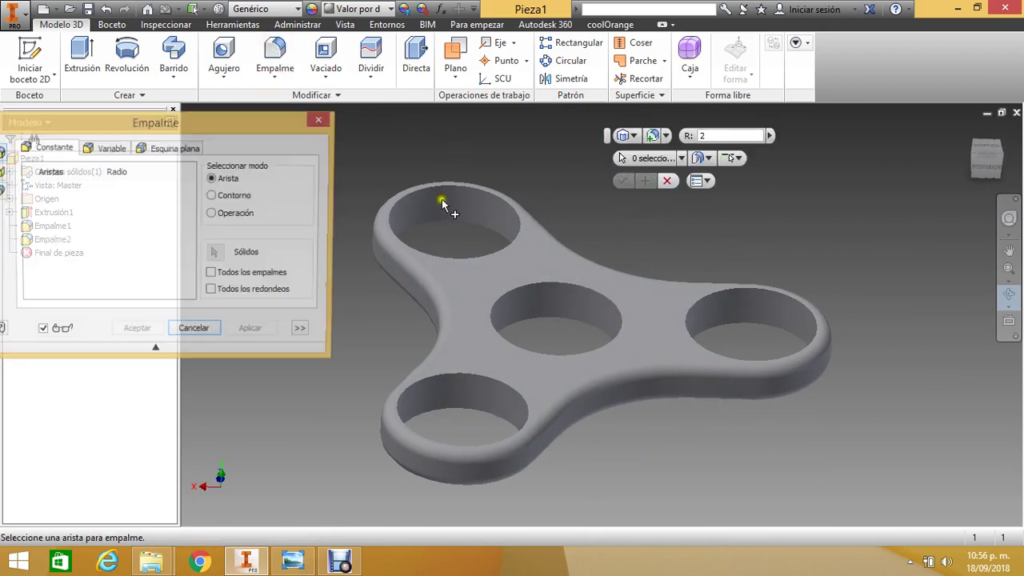
left_click(480, 213)
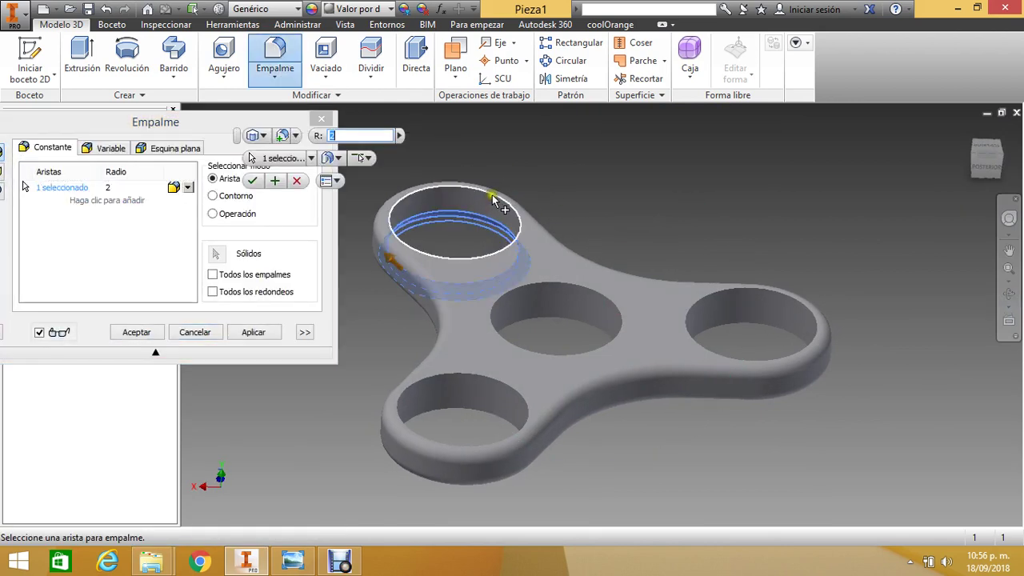
left_click(493, 202)
left_click(563, 290)
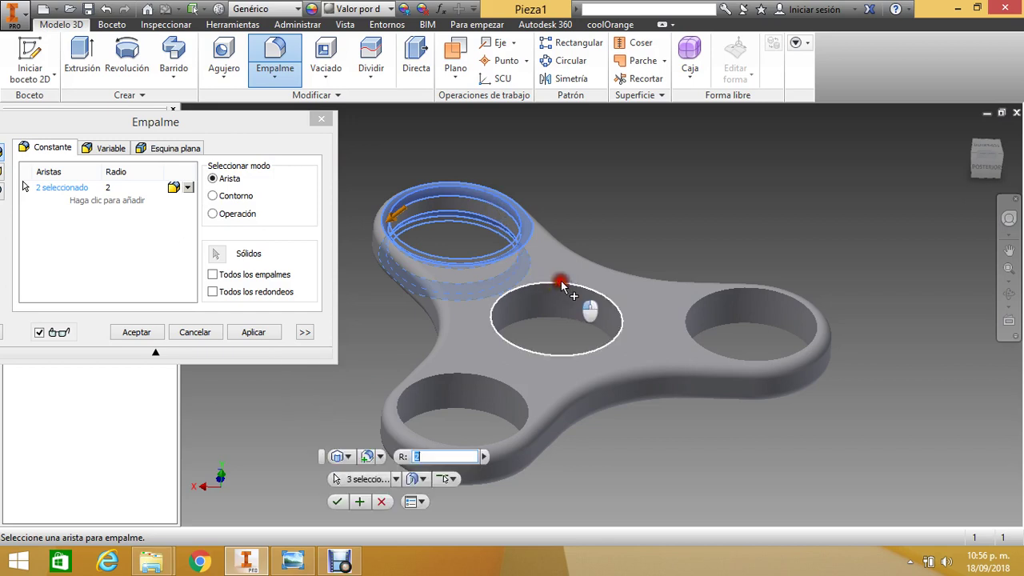
left_click(563, 319)
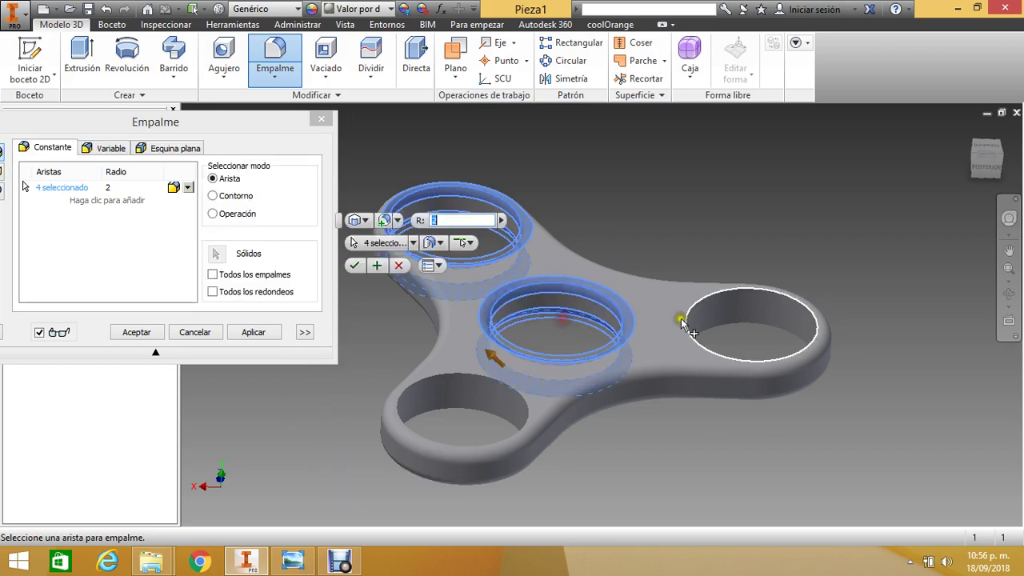
left_click(772, 324)
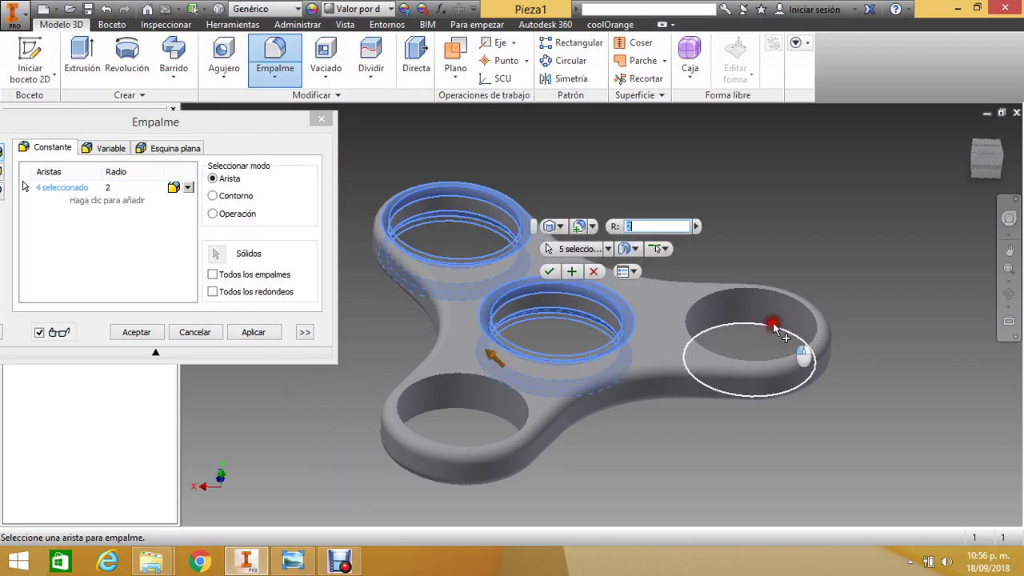
left_click(743, 290)
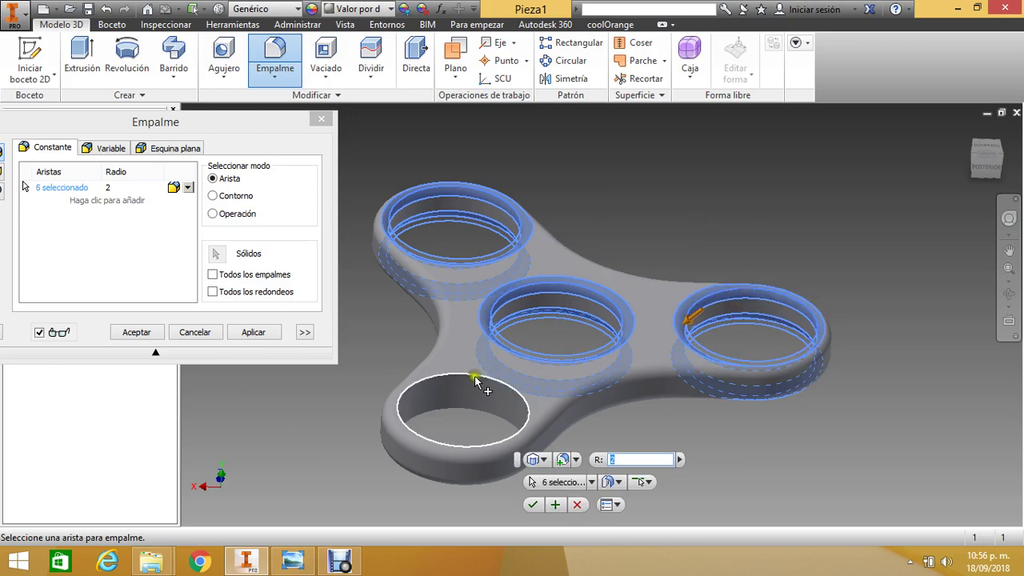
left_click(472, 411)
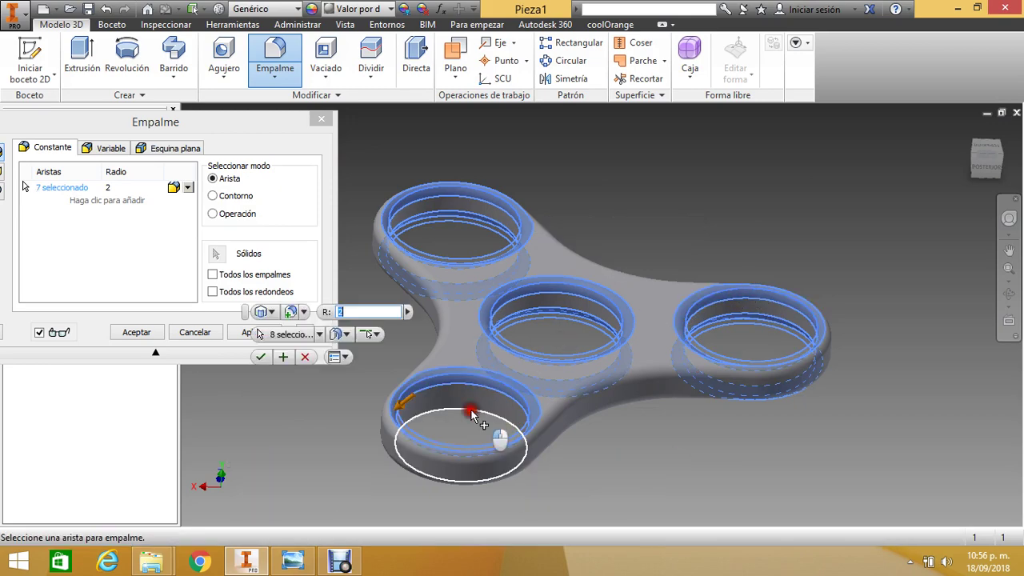
left_click(110, 189)
left_click(101, 192)
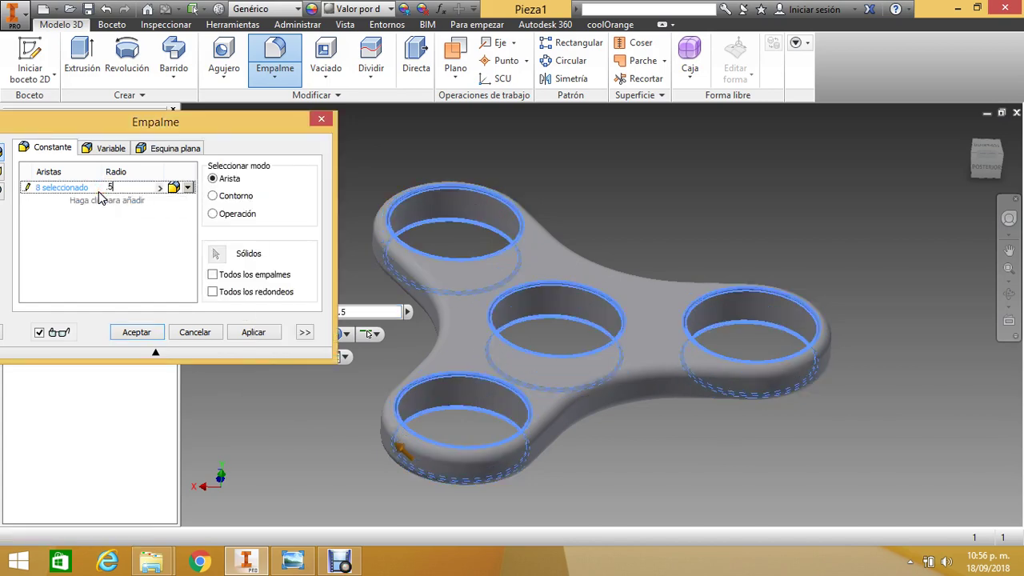
left_click(92, 228)
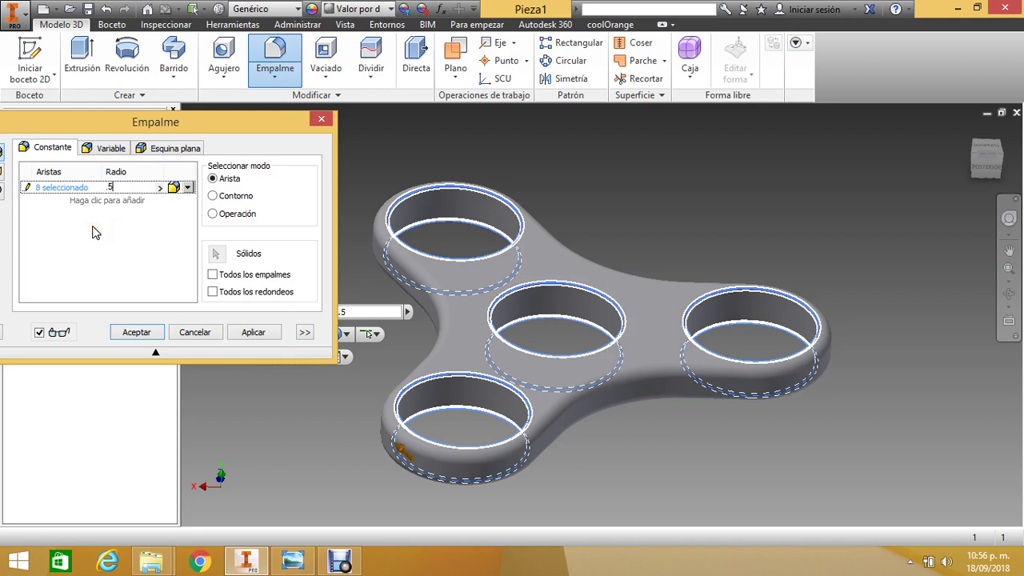
left_click(141, 334)
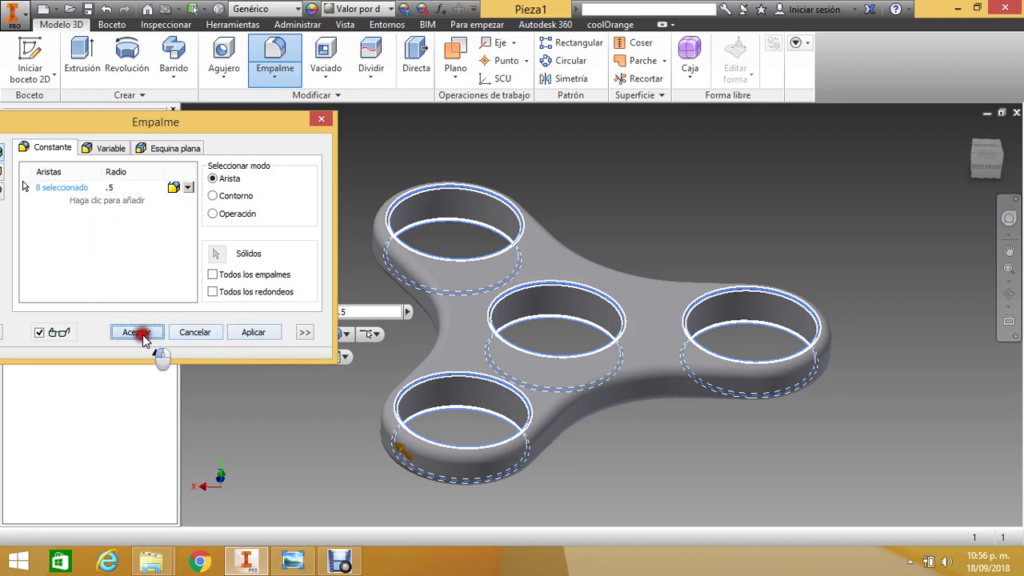
left_click(310, 317)
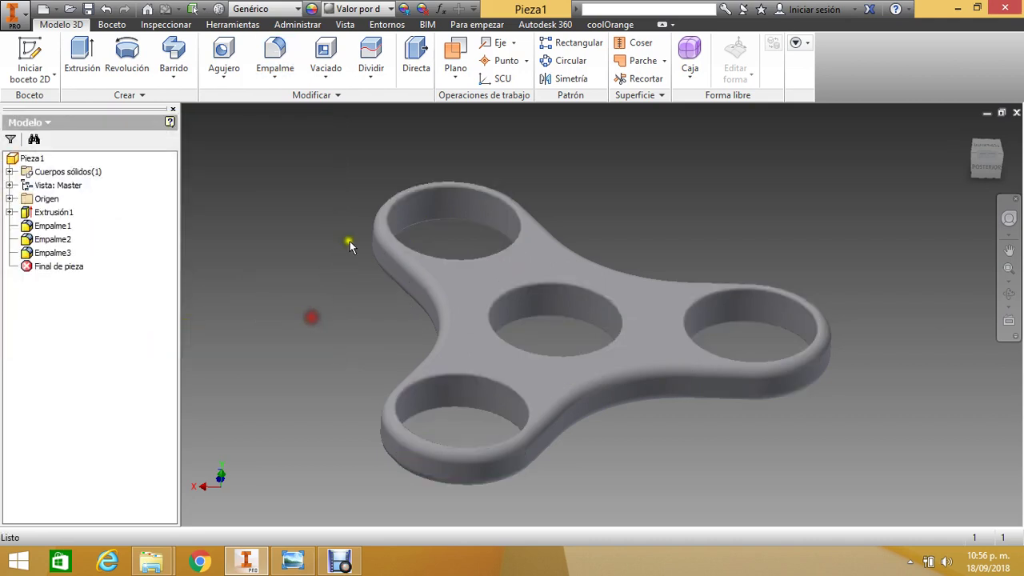
Save the part on the desktop (Escritorio) as an Inventor part file named Cuerpo Spinner.
scroll(404, 209, "up", 5)
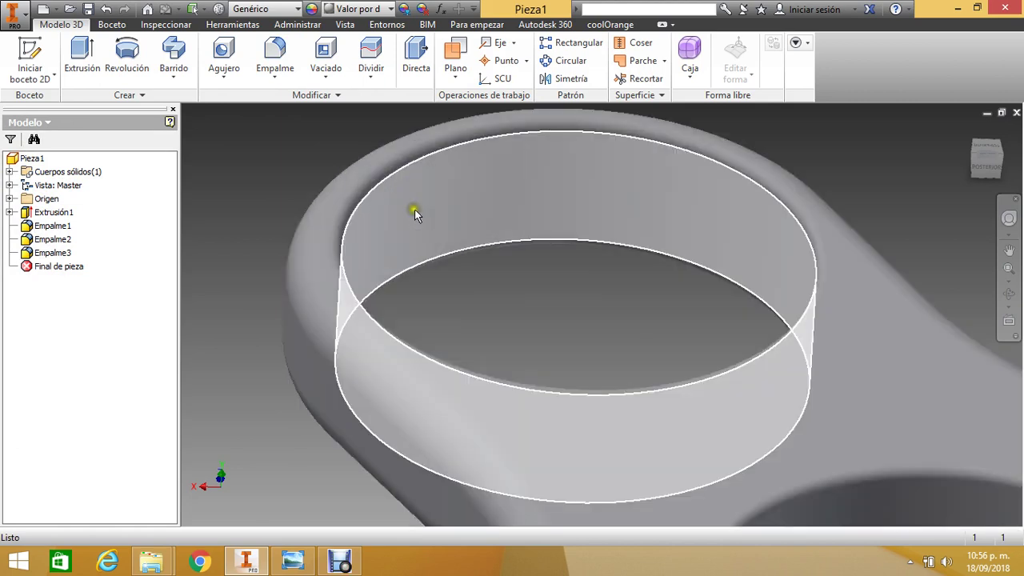
scroll(234, 184, "down", 8)
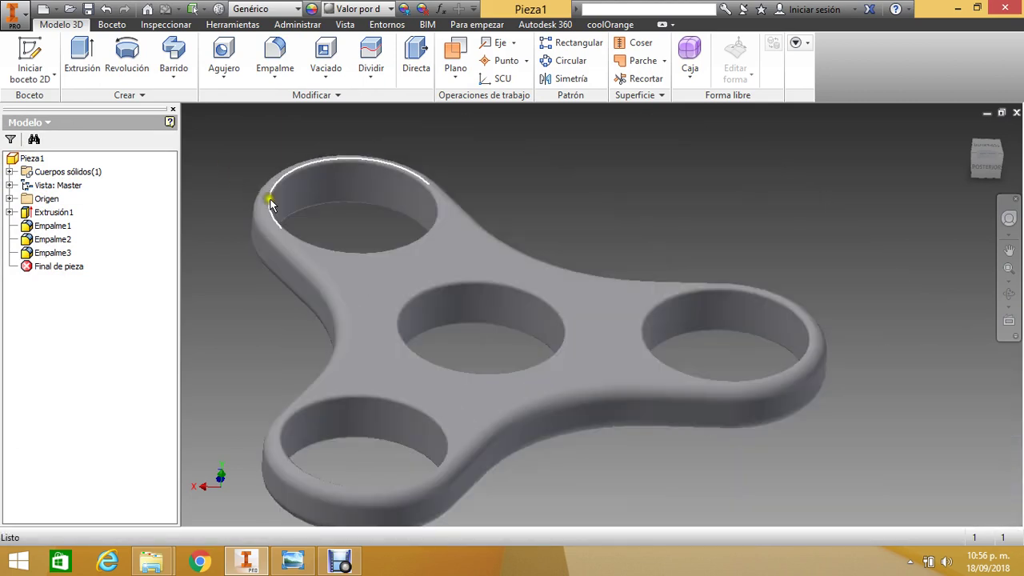
scroll(489, 247, "up", 5)
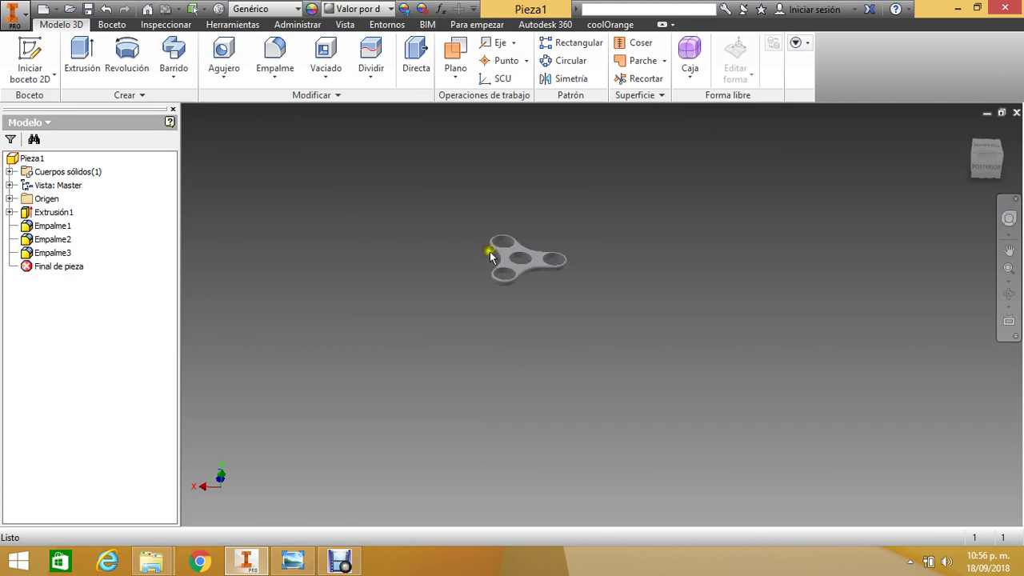
scroll(661, 211, "up", 3)
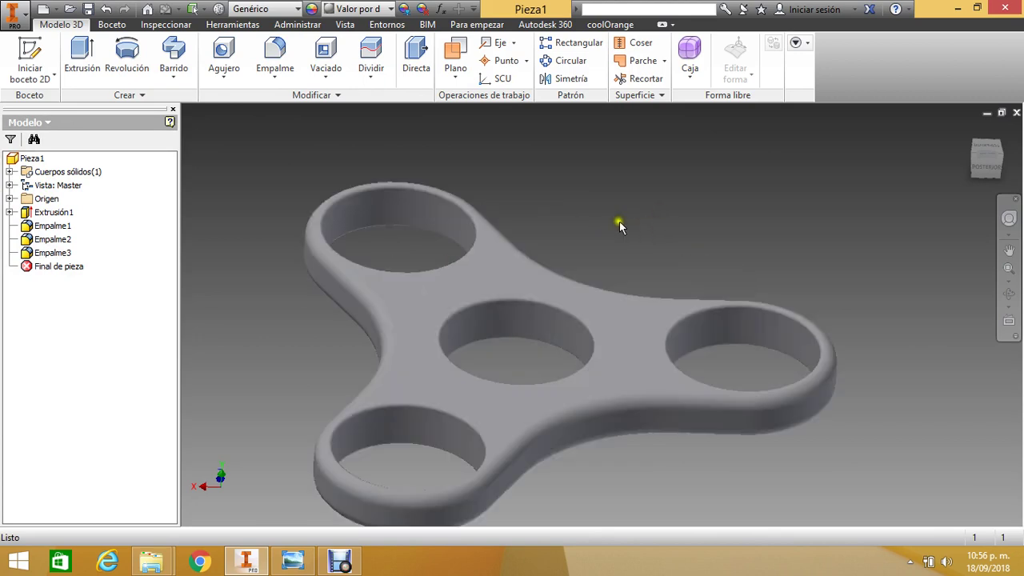
scroll(620, 222, "down", 2)
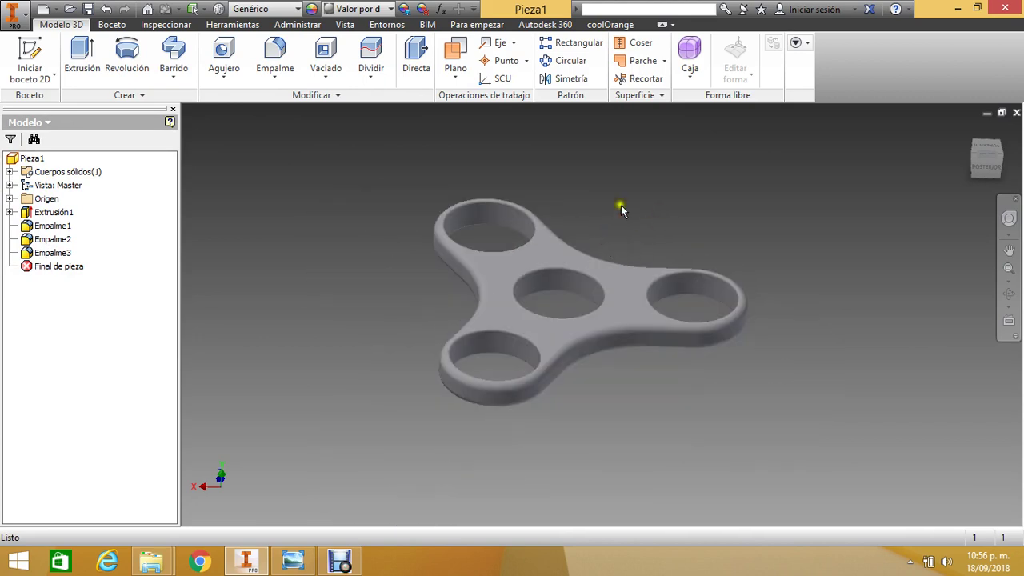
left_click(88, 10)
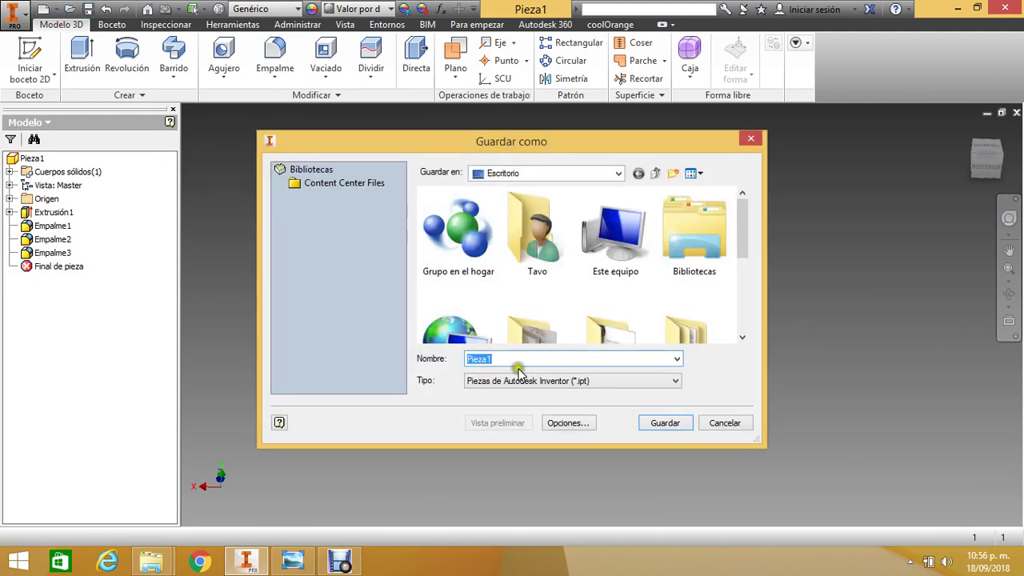
type("Cuerpo Spinner")
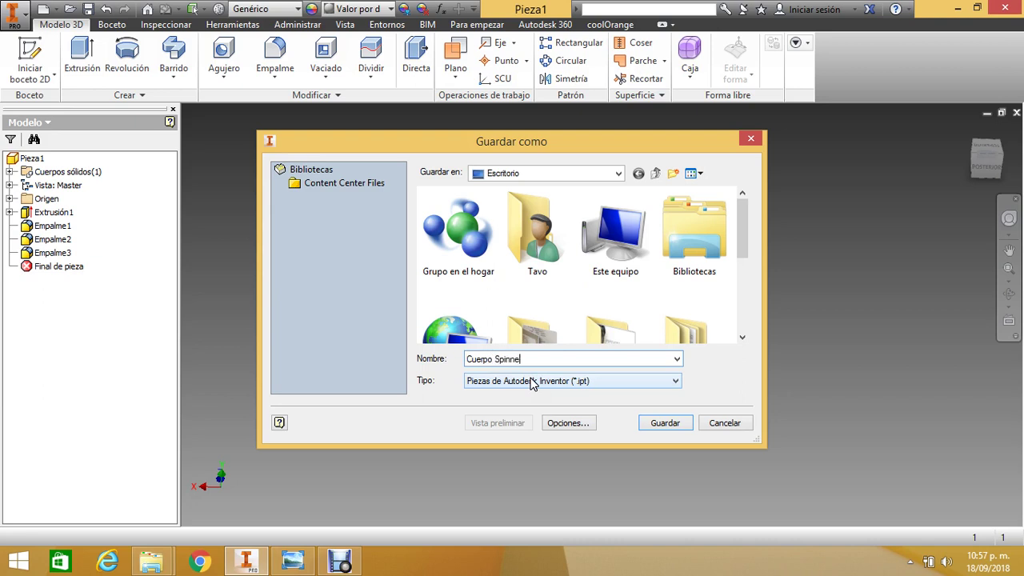
left_click(667, 422)
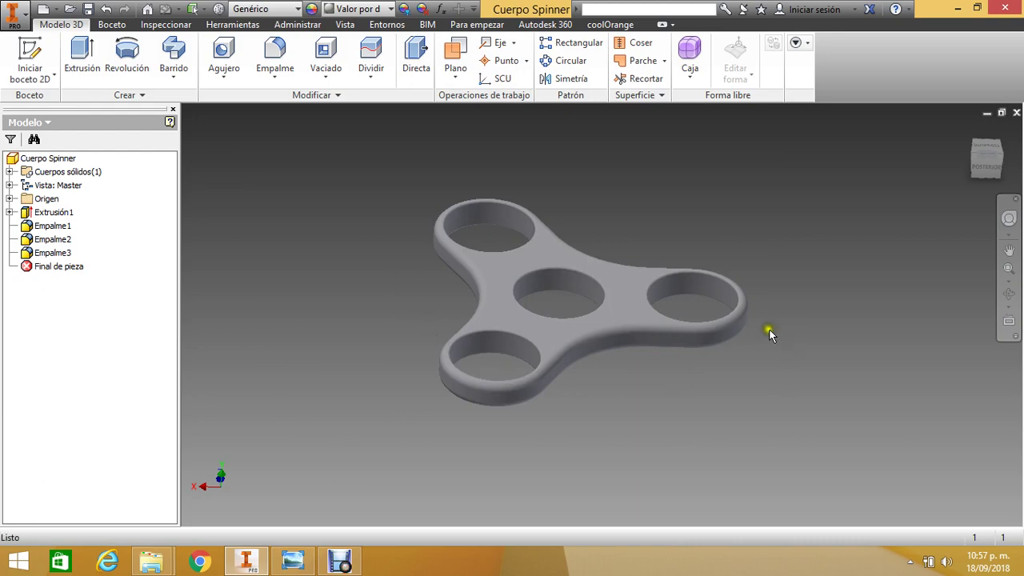
Create a new part from the metric Standard (mm).ipt template and restore the document windows to floating size.
left_click(43, 9)
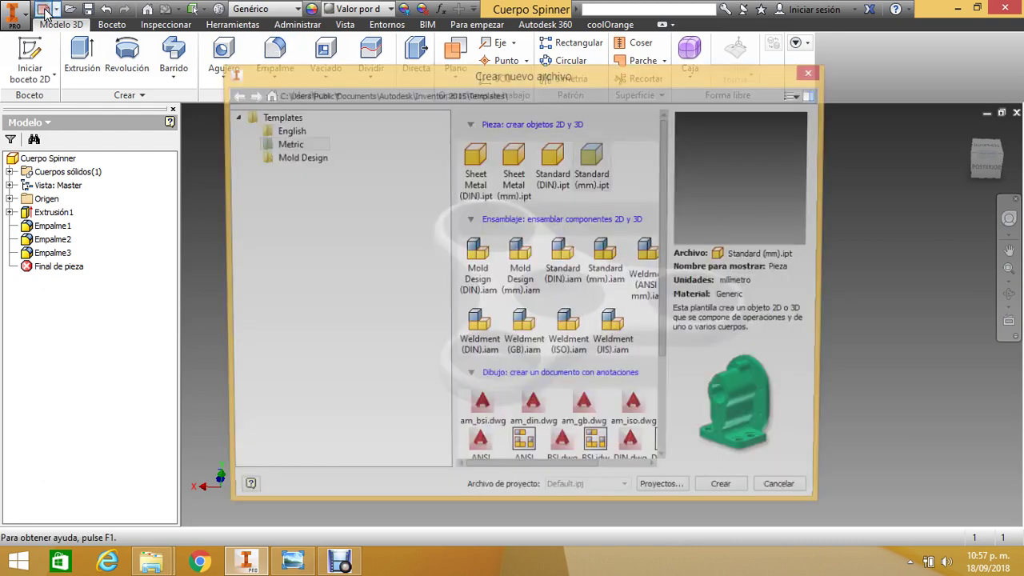
double_click(589, 170)
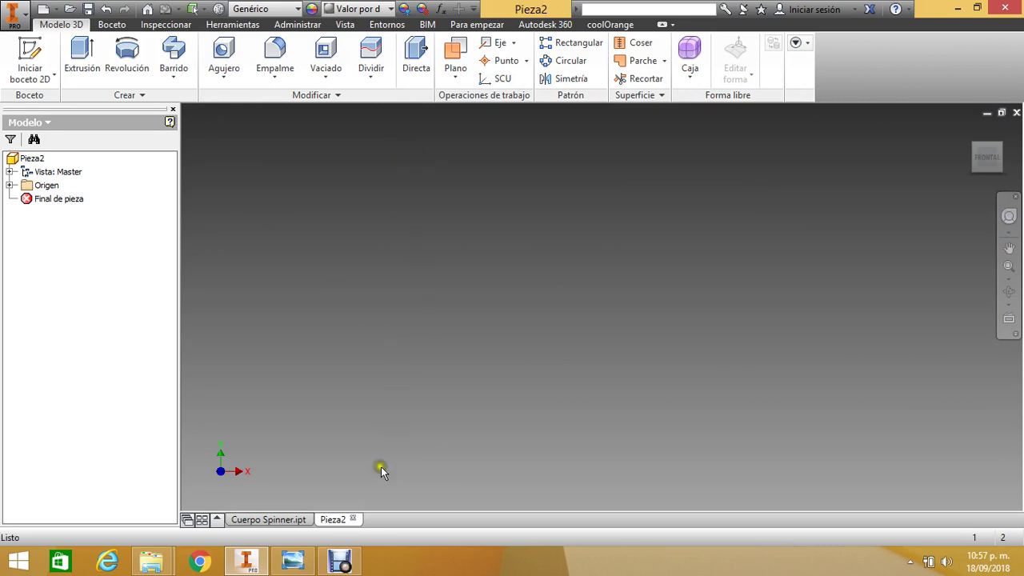
left_click(258, 560)
left_click(257, 559)
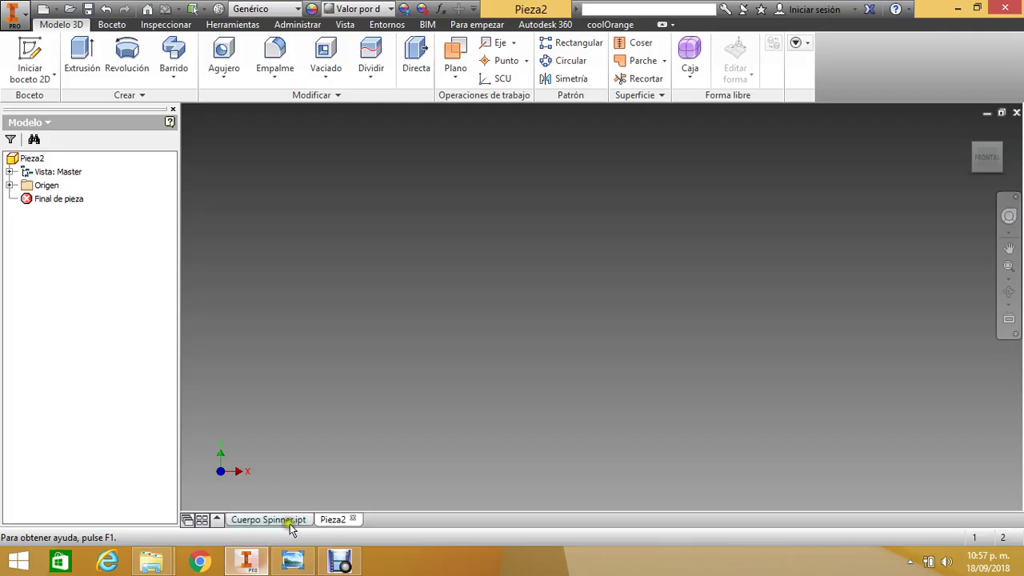
left_click(1000, 112)
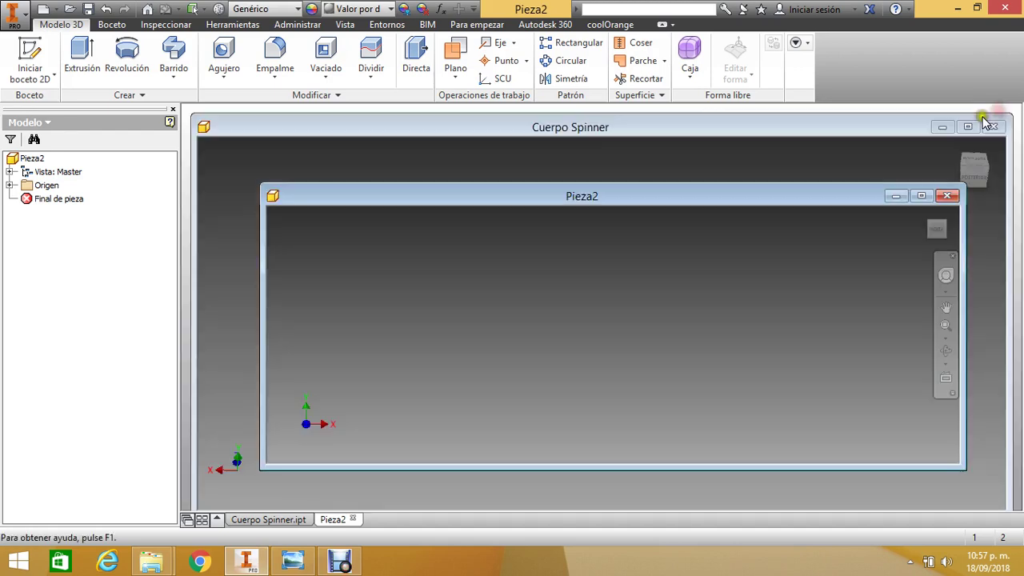
Minimize the Cuerpo Spinner document window and maximize the empty Pieza2 part window.
left_click(614, 127)
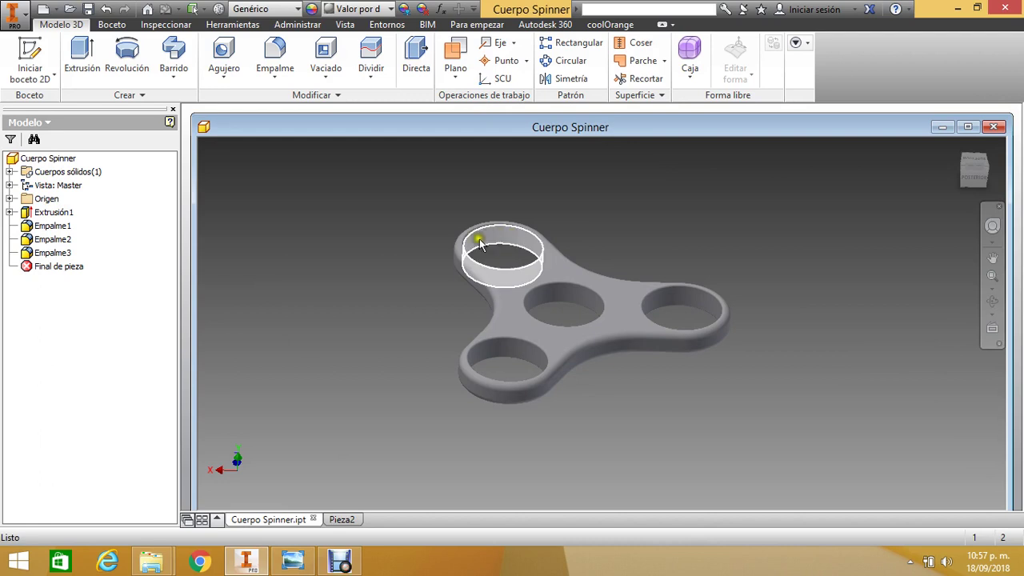
left_click(941, 127)
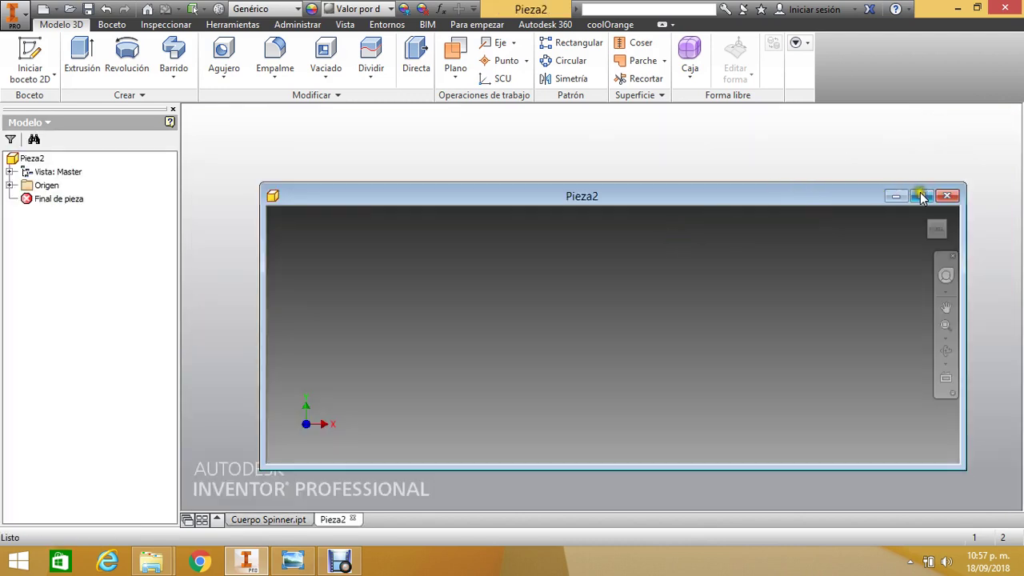
left_click(920, 196)
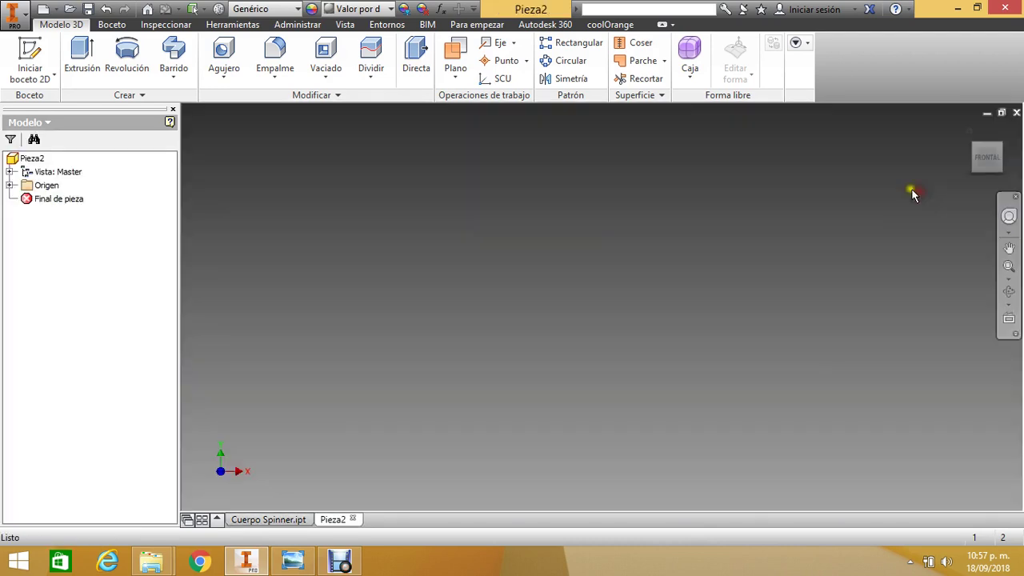
Start a 2D sketch on the YZ plane of the new part.
left_click(112, 24)
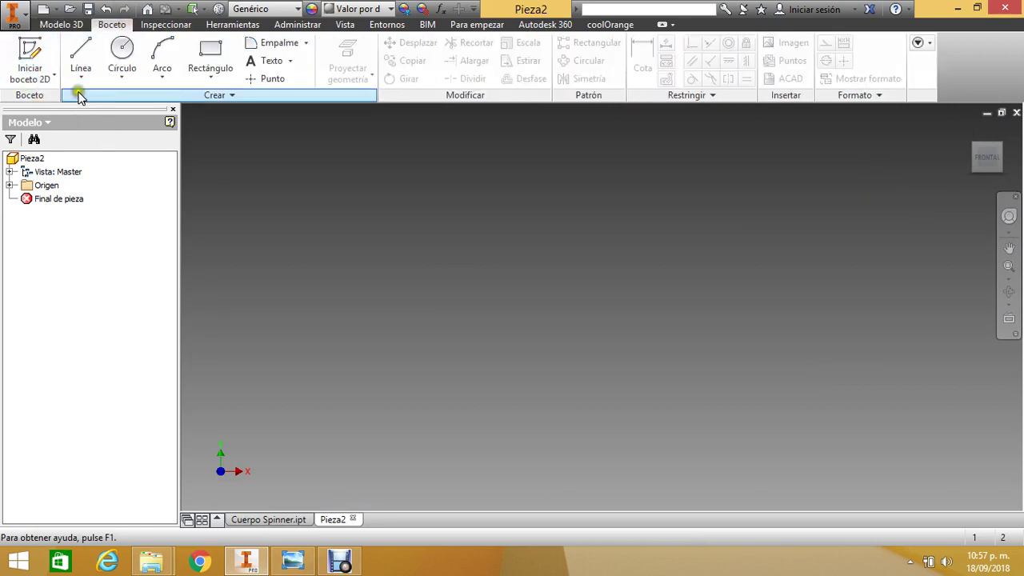
left_click(50, 78)
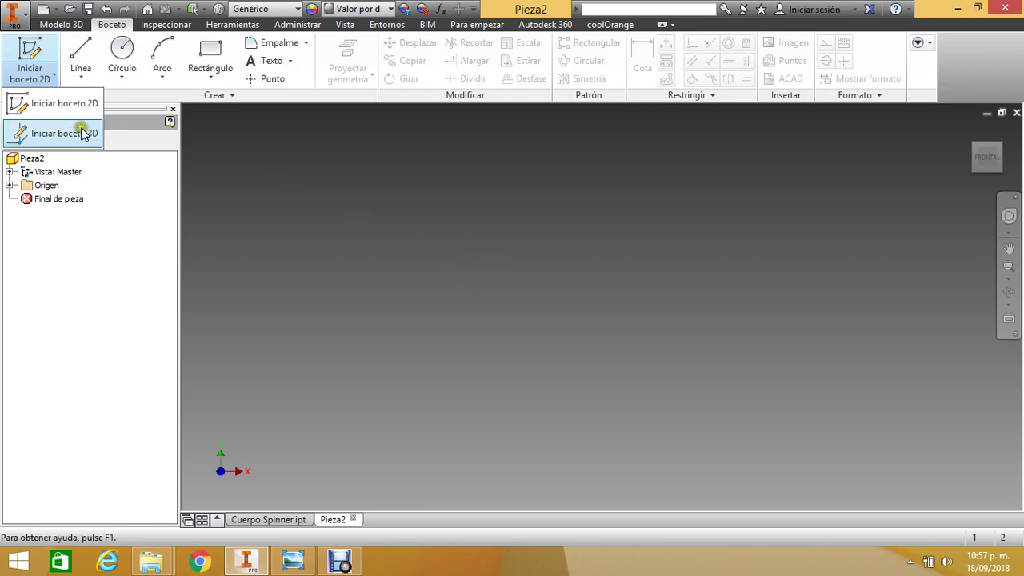
left_click(41, 101)
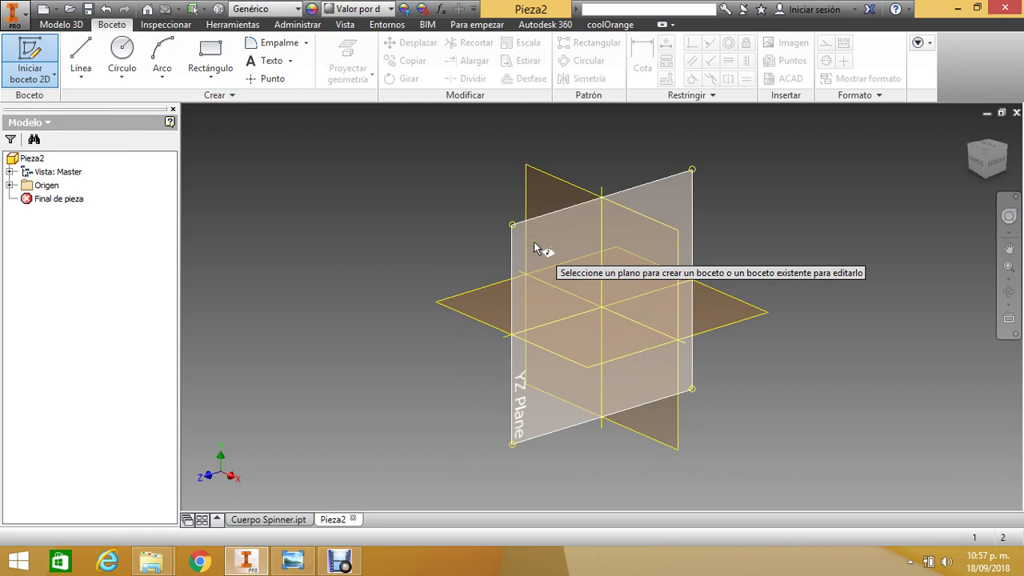
mouse_move(536, 247)
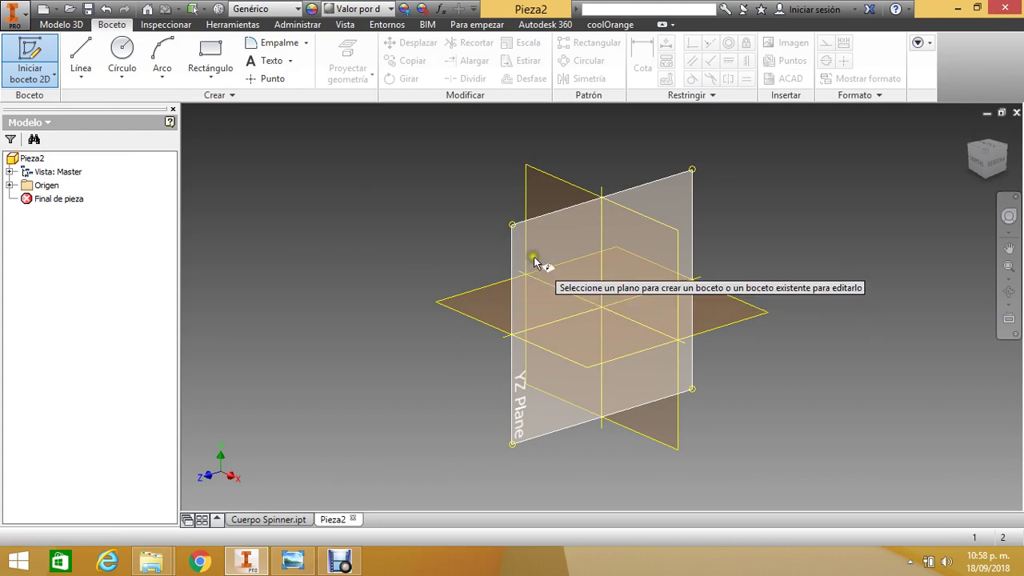
left_click(534, 262)
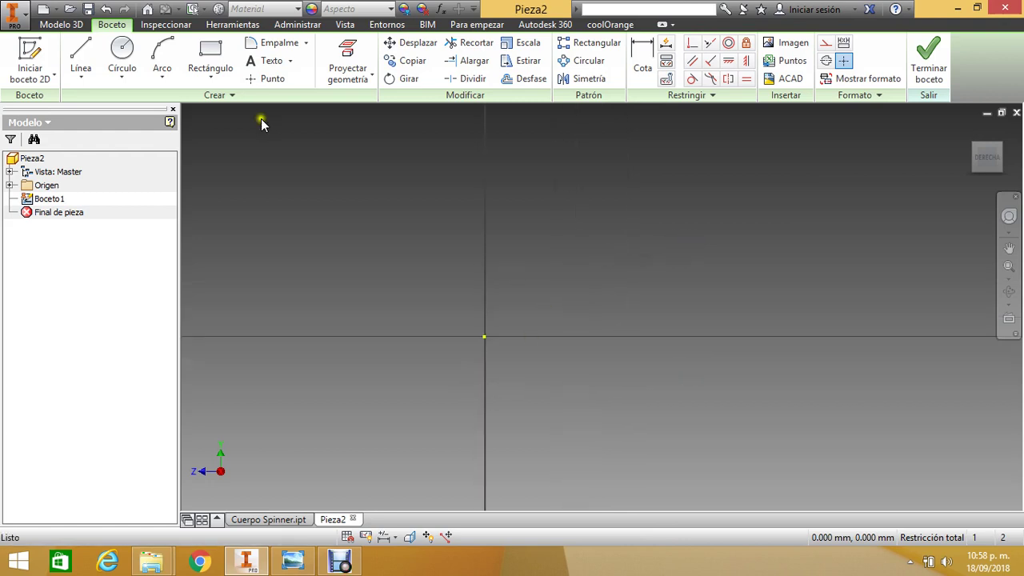
Draw an 11 mm line from the origin along the sketch's horizontal axis.
left_click(81, 62)
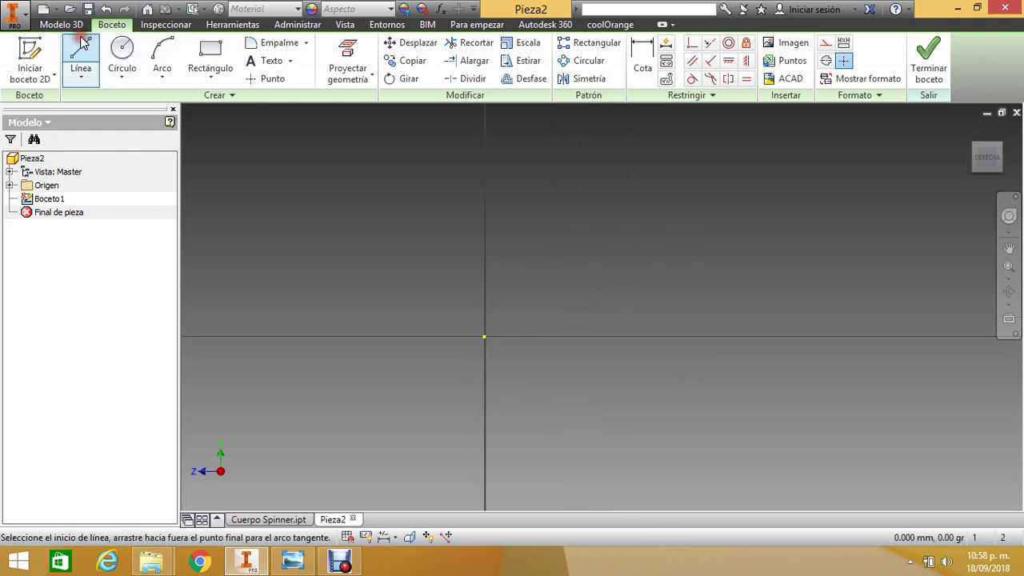
left_click(484, 336)
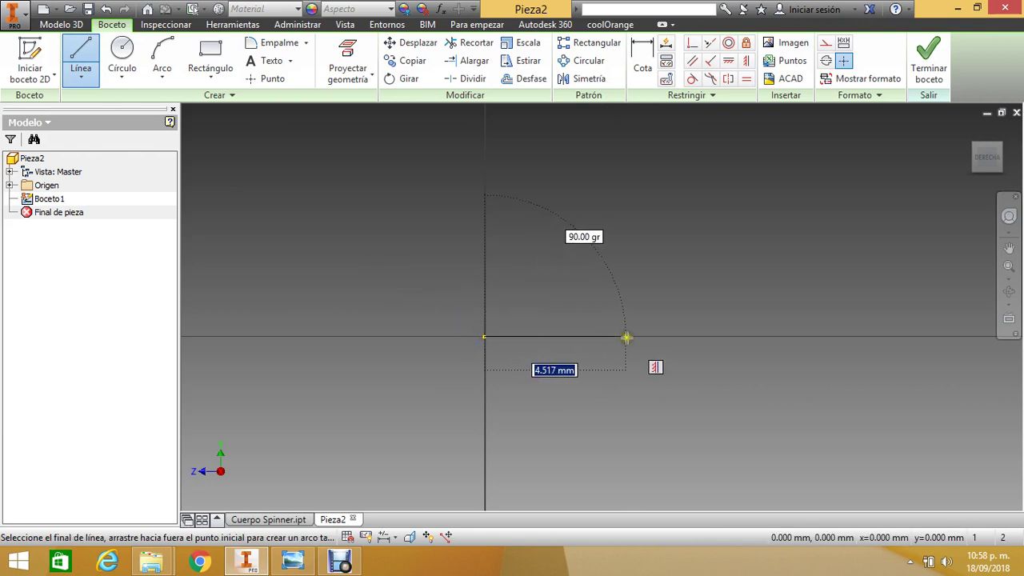
type("11")
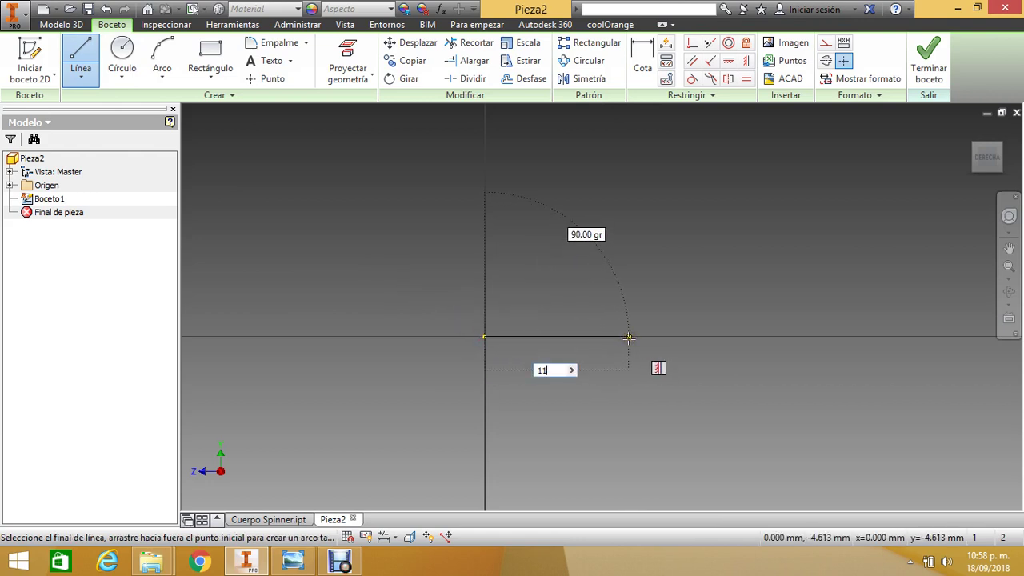
key("Return")
key("Escape")
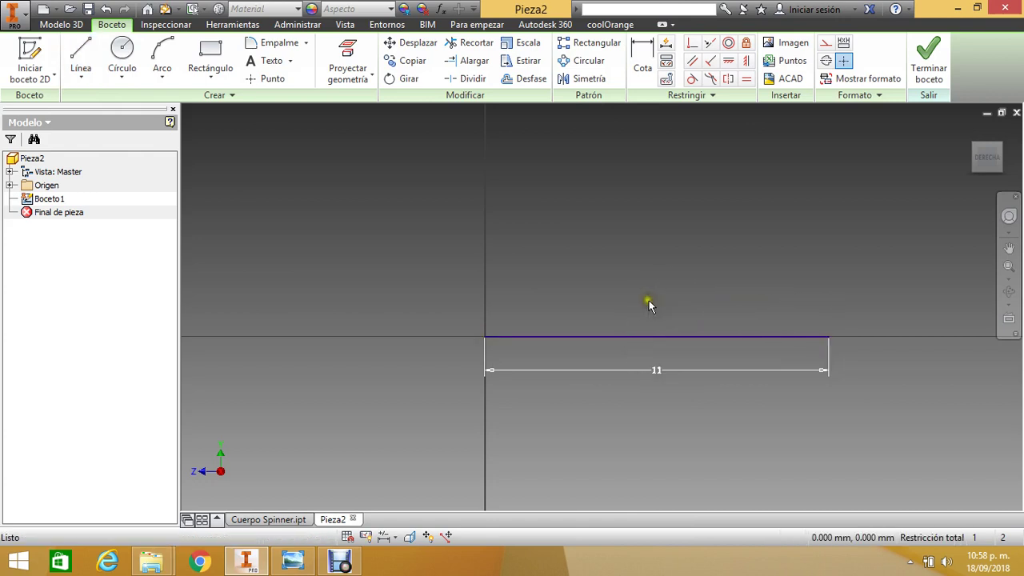
Convert the 11 mm horizontal line to construction geometry.
scroll(650, 304, "down", 5)
scroll(676, 301, "up", 5)
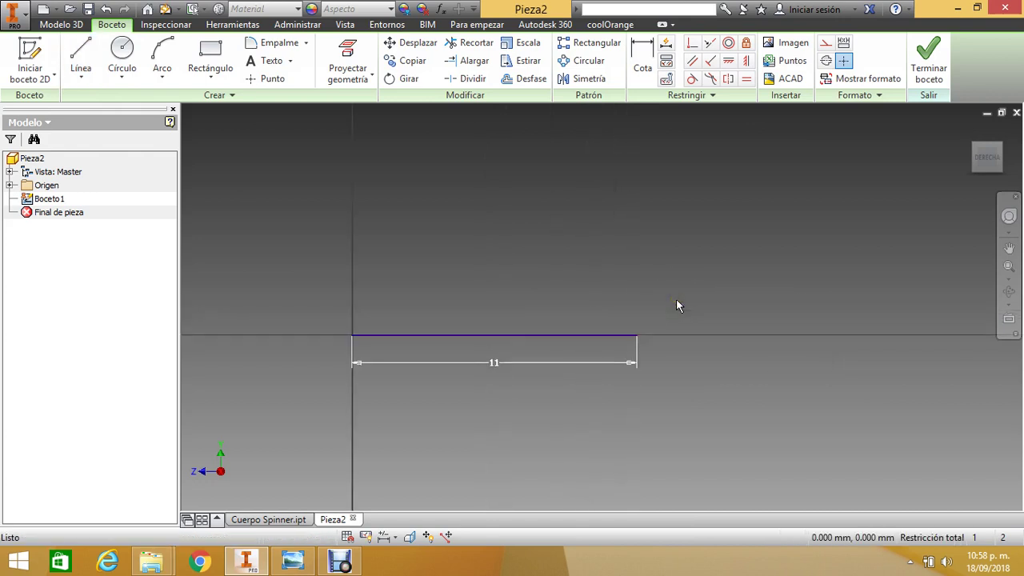
left_click(622, 316)
scroll(623, 318, "up", 3)
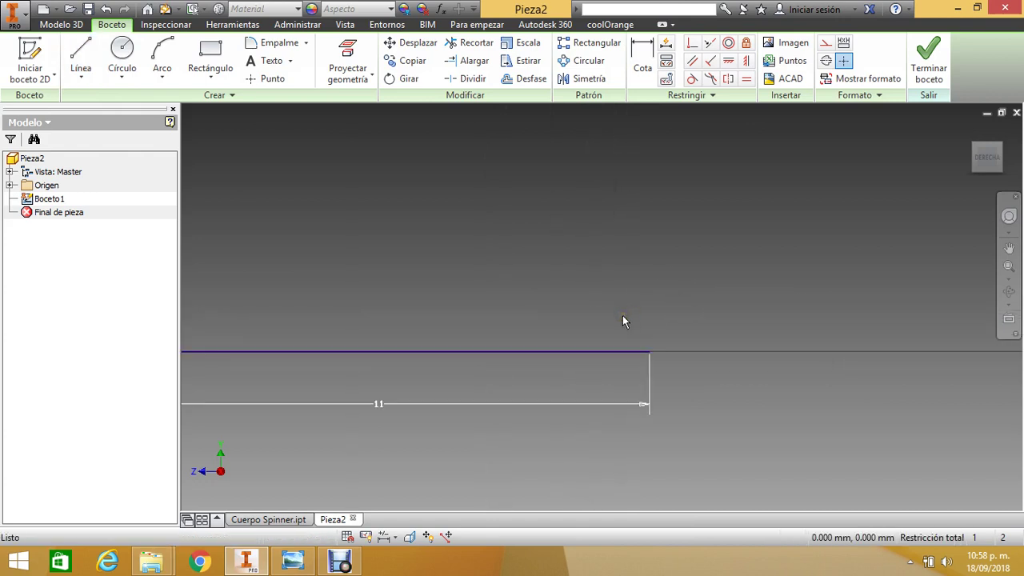
scroll(623, 318, "down", 6)
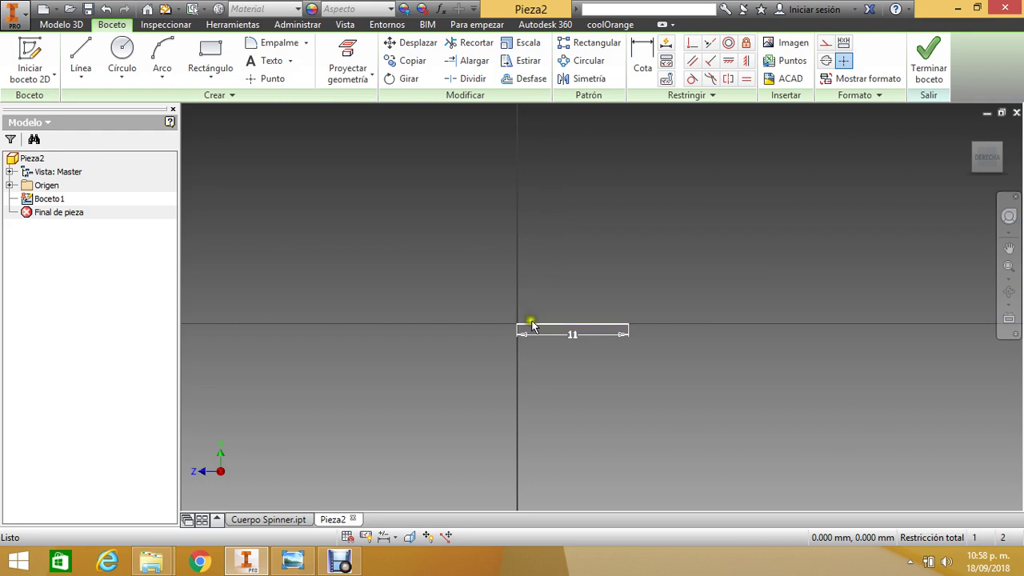
scroll(613, 306, "up", 3)
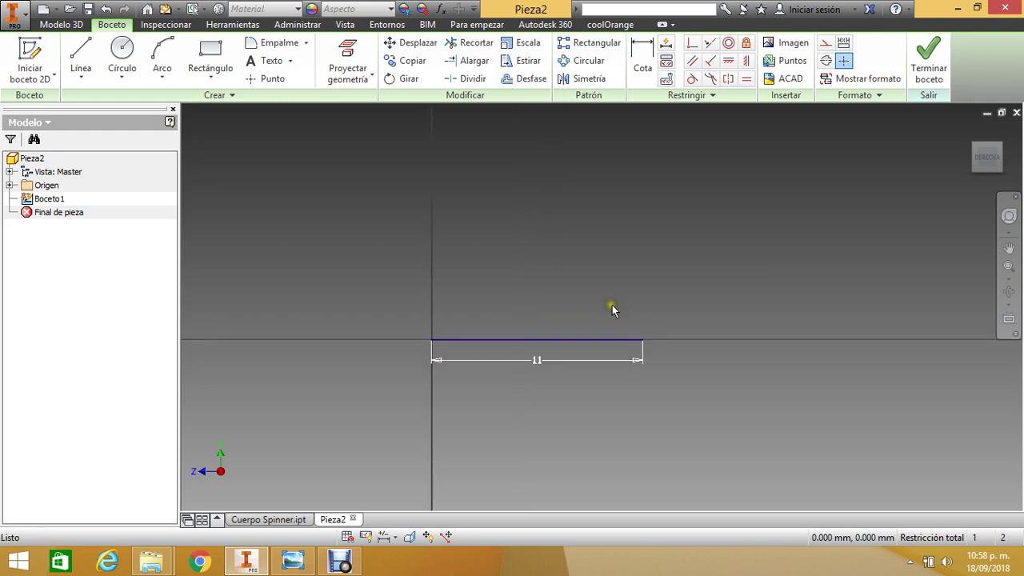
right_click(571, 343)
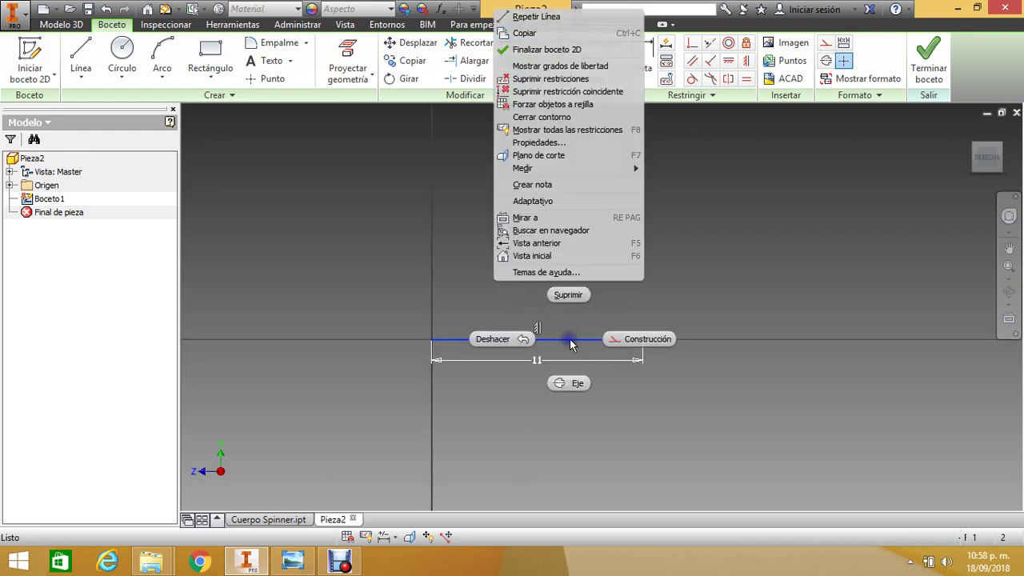
left_click(648, 341)
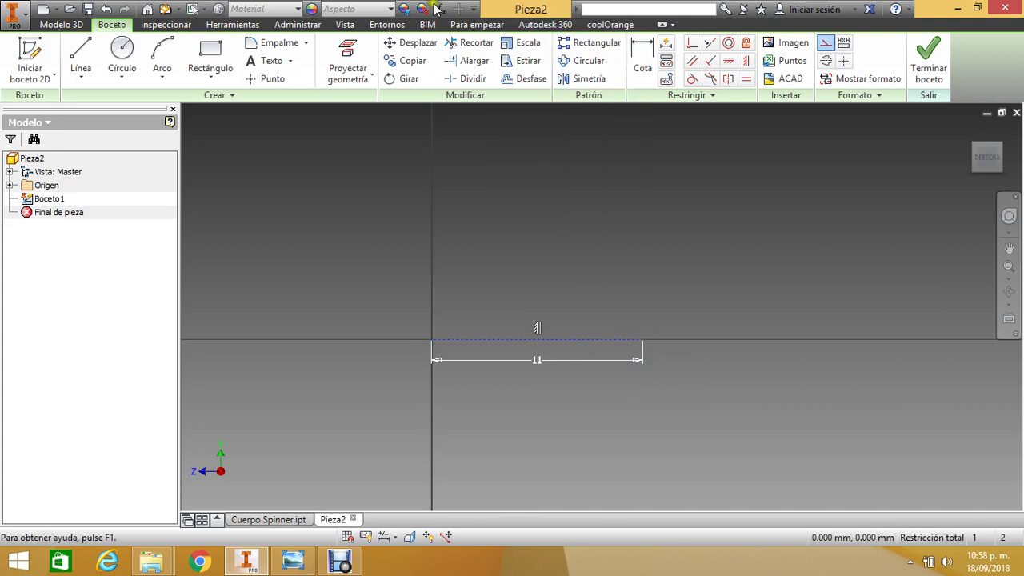
Draw a closed rectangle of lines from the origin, 7 mm high and 6 mm wide, with its base on the construction line.
left_click(80, 54)
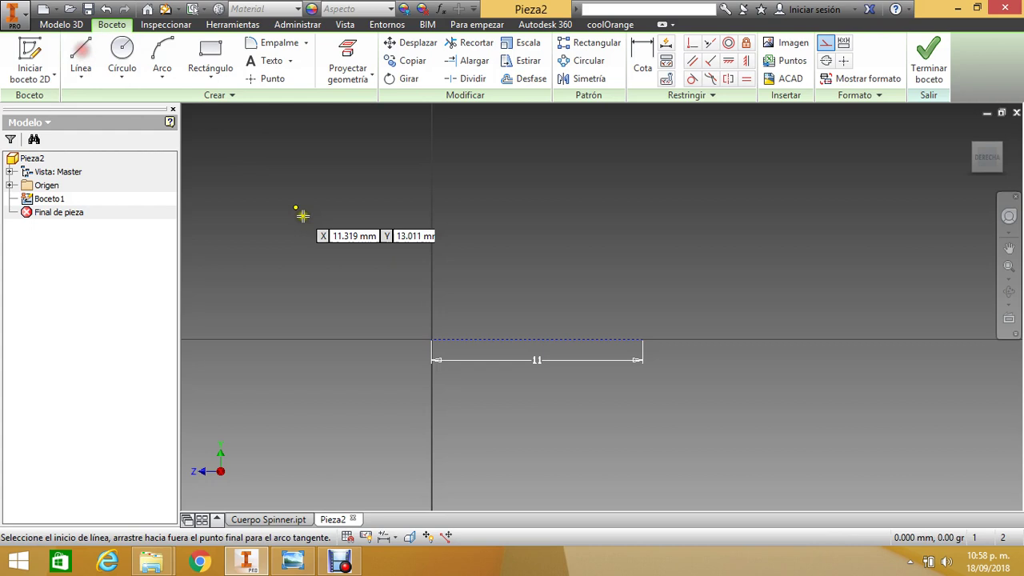
left_click(431, 340)
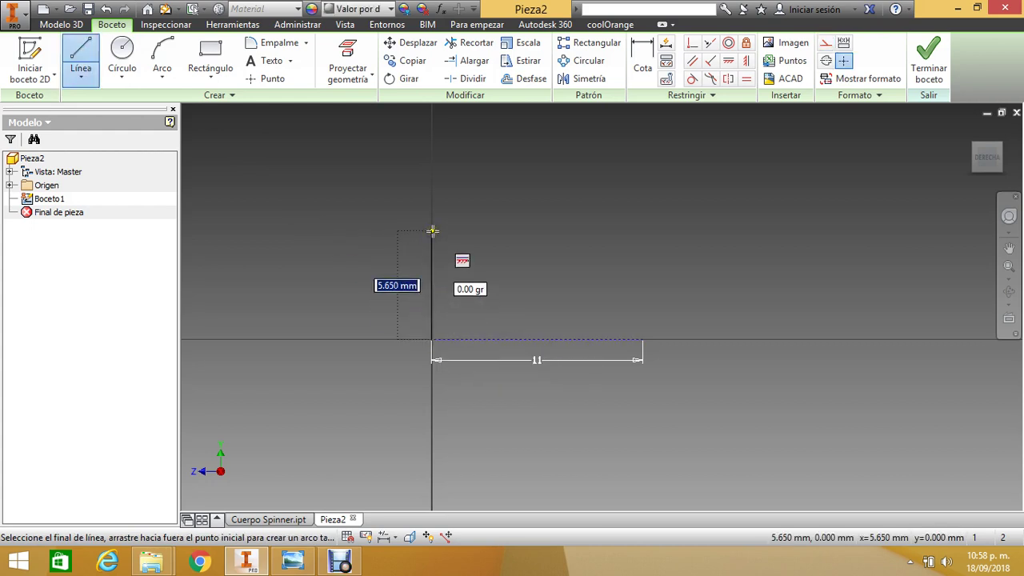
type("7")
key("Return")
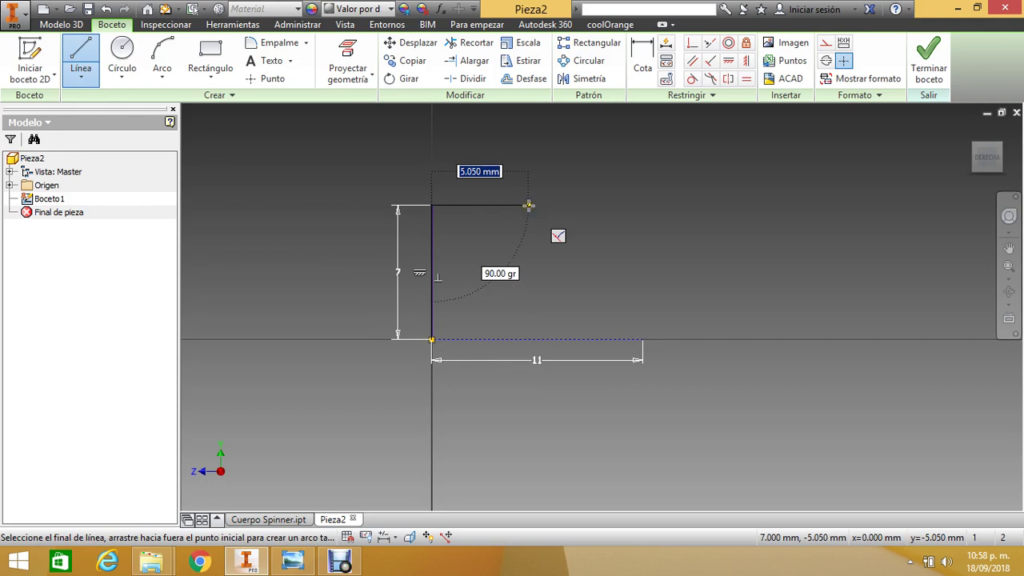
type("6")
key("Return")
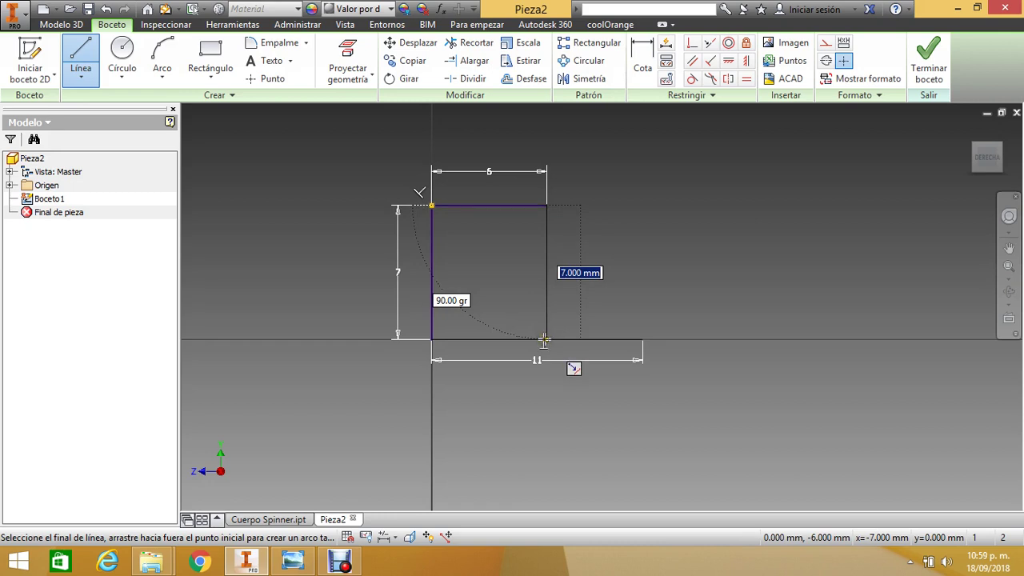
double_click(545, 339)
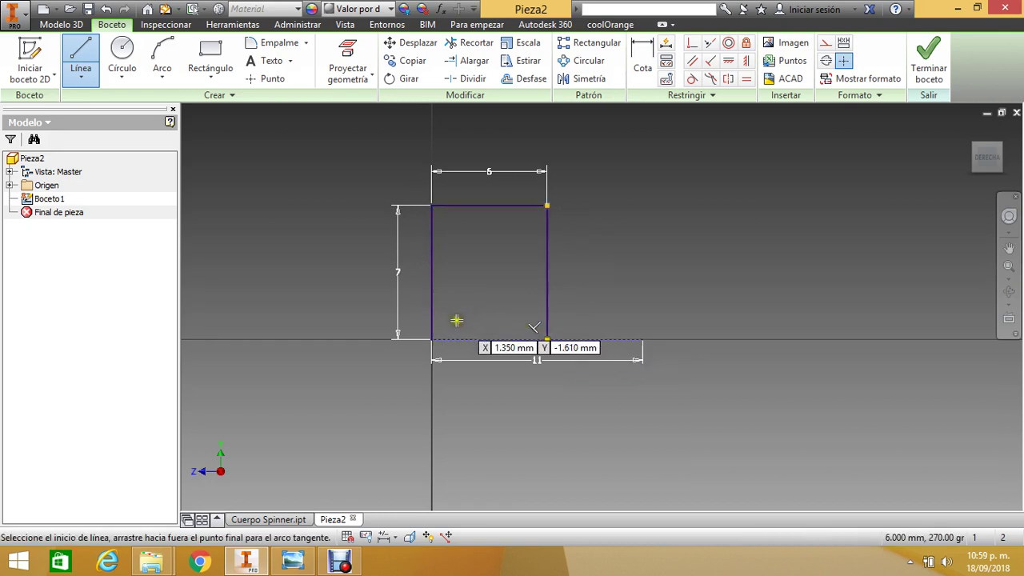
left_click(431, 339)
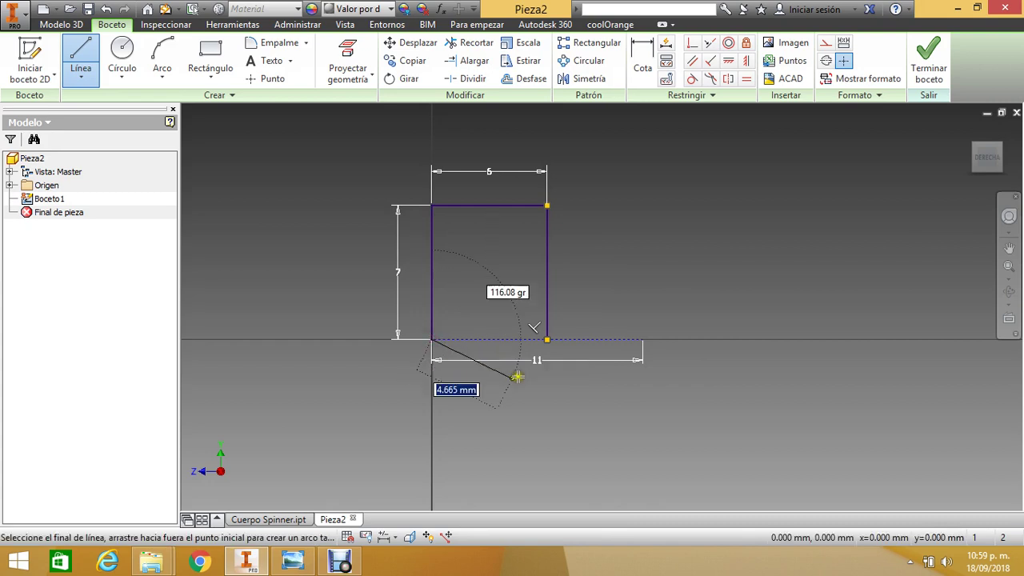
double_click(547, 341)
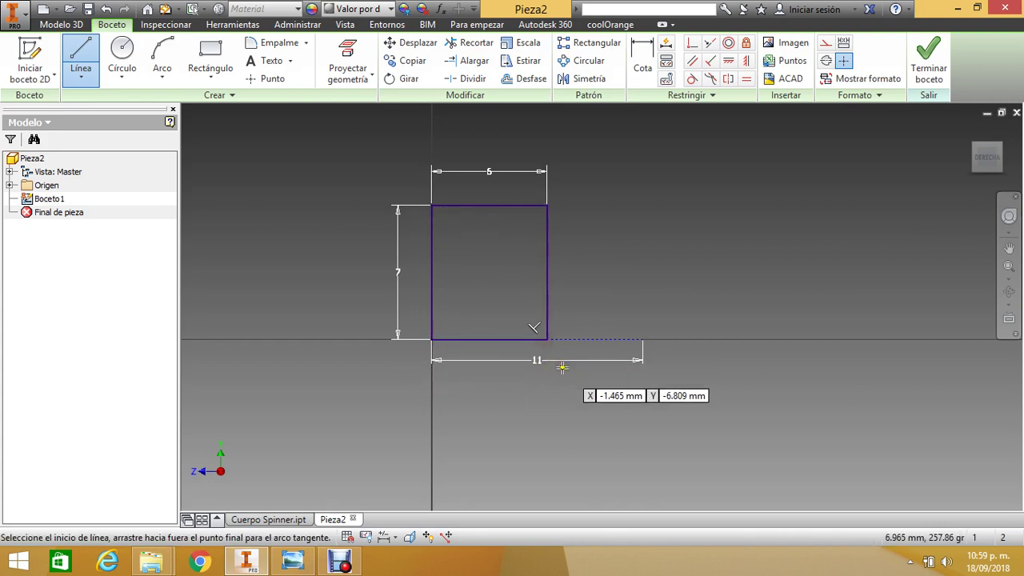
key("Escape")
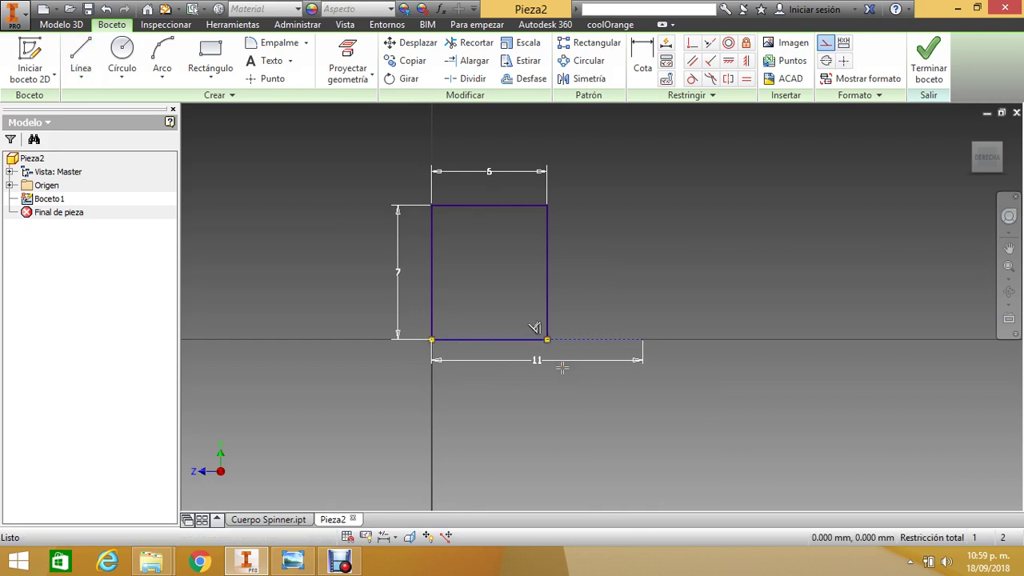
Draw a vertical line 7 mm upward from the far end of the 11 mm line.
left_click(80, 54)
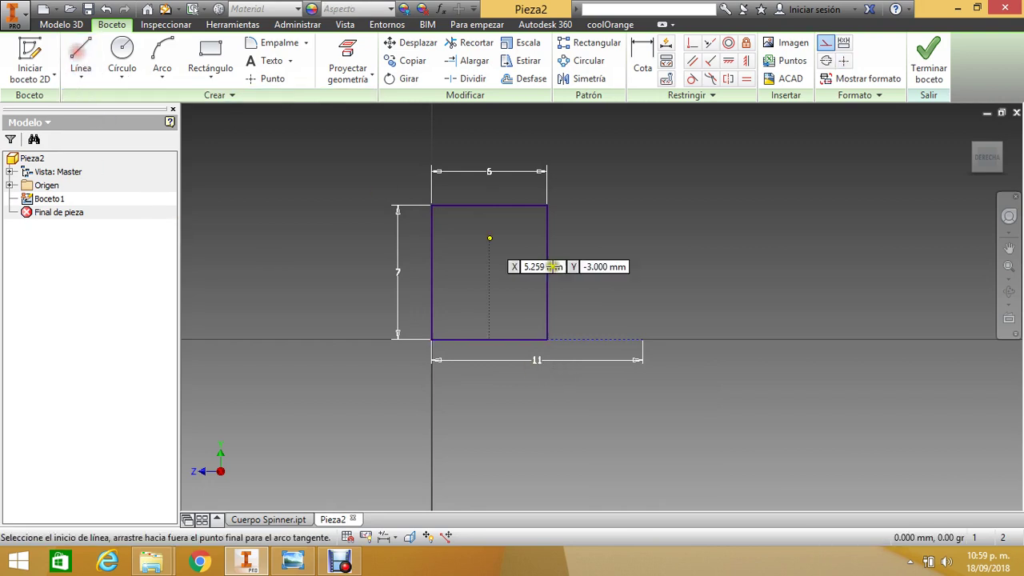
left_click(642, 340)
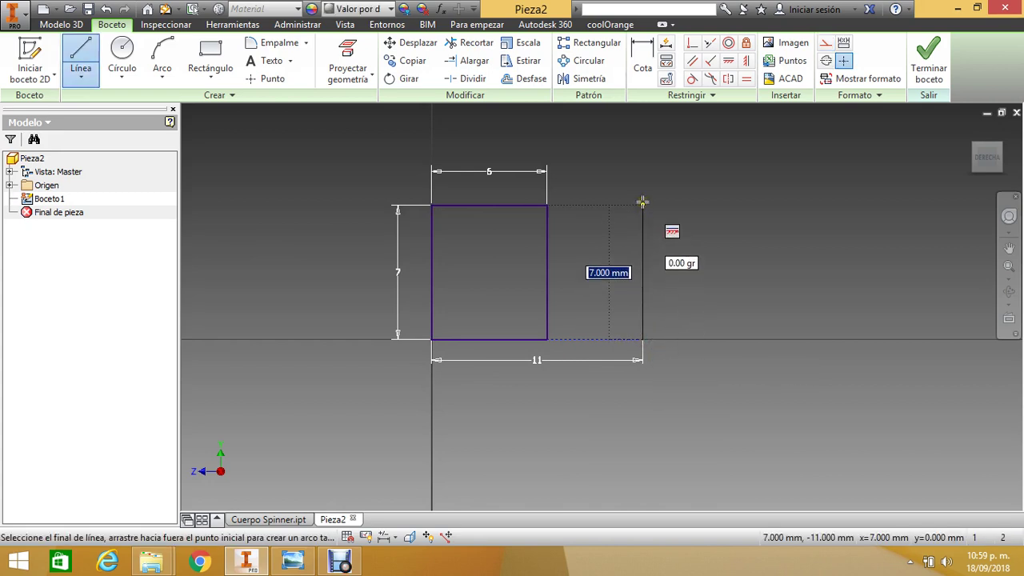
left_click(642, 203)
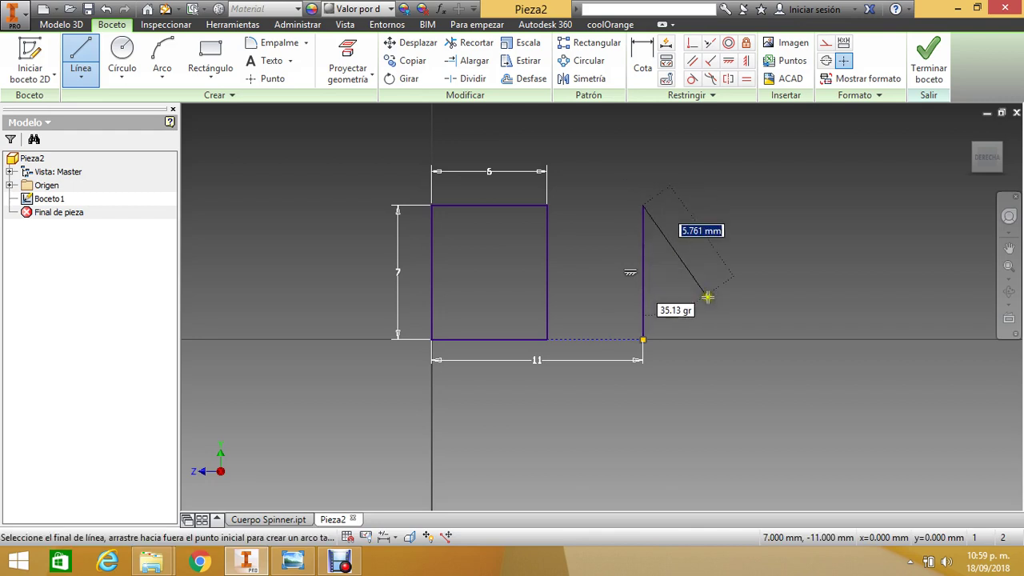
key("Escape")
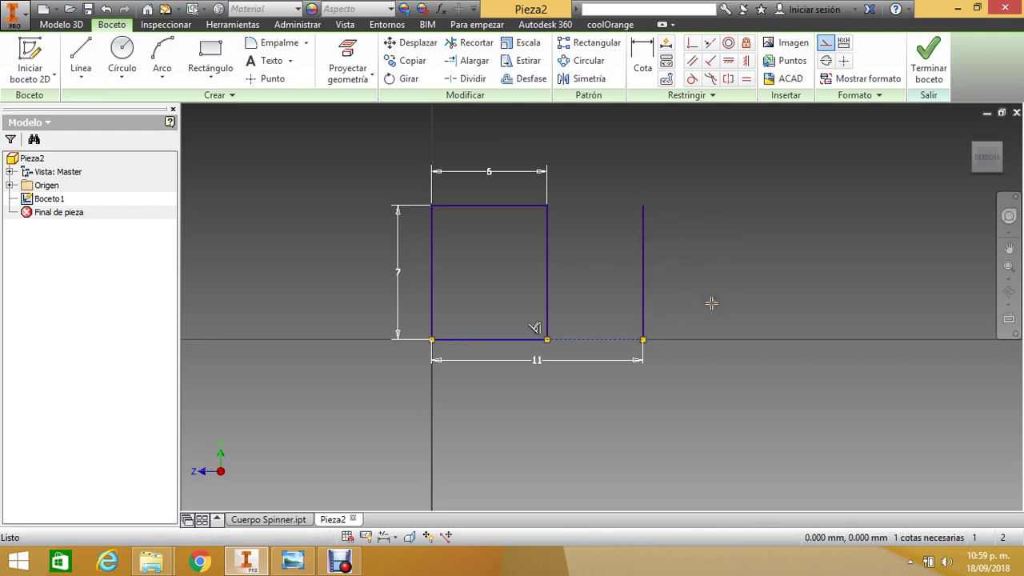
Switch the 11 mm base line back to normal geometry and convert the separate 7 mm vertical line at its end to construction geometry.
right_click(643, 214)
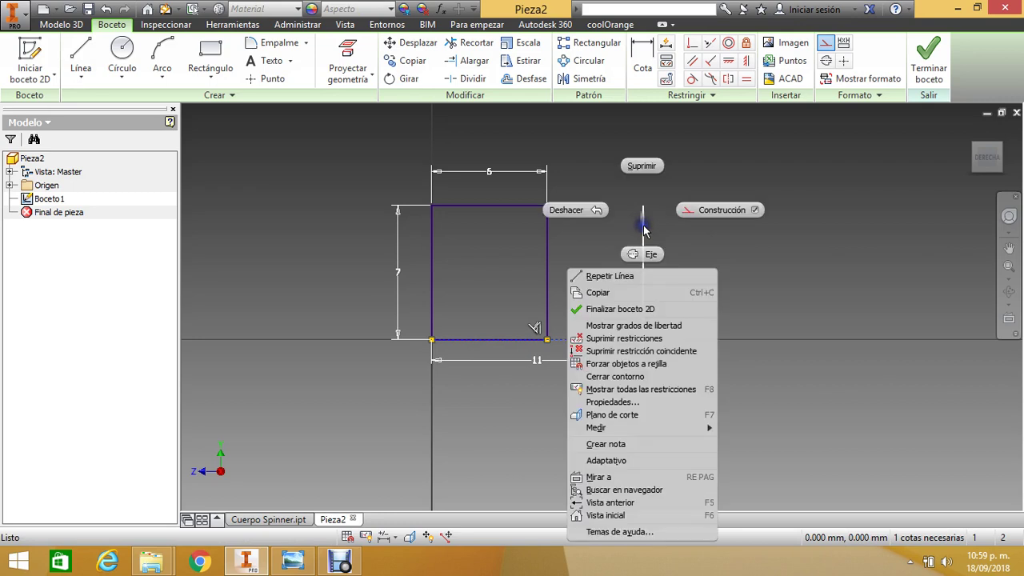
left_click(722, 209)
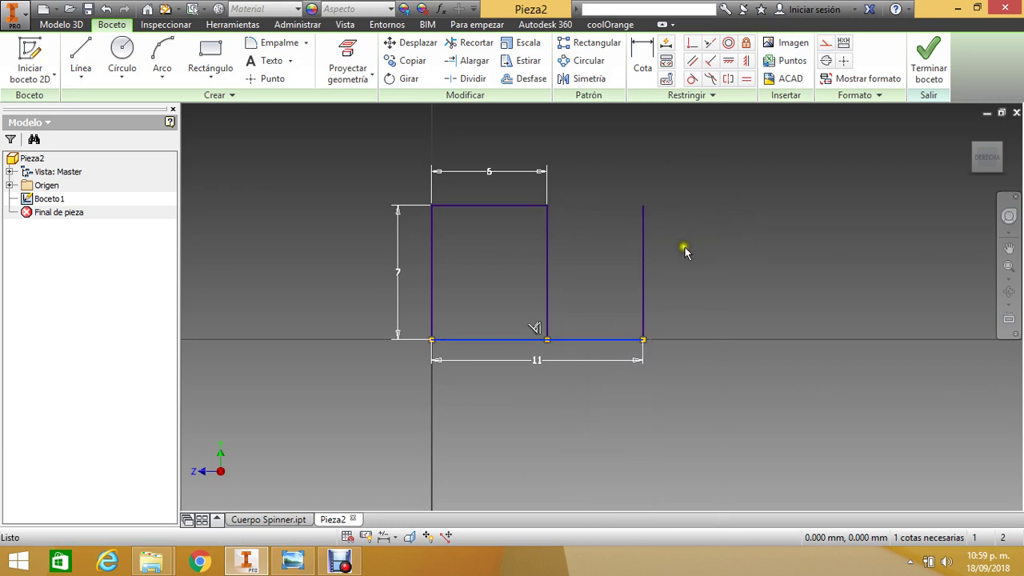
left_click(640, 266)
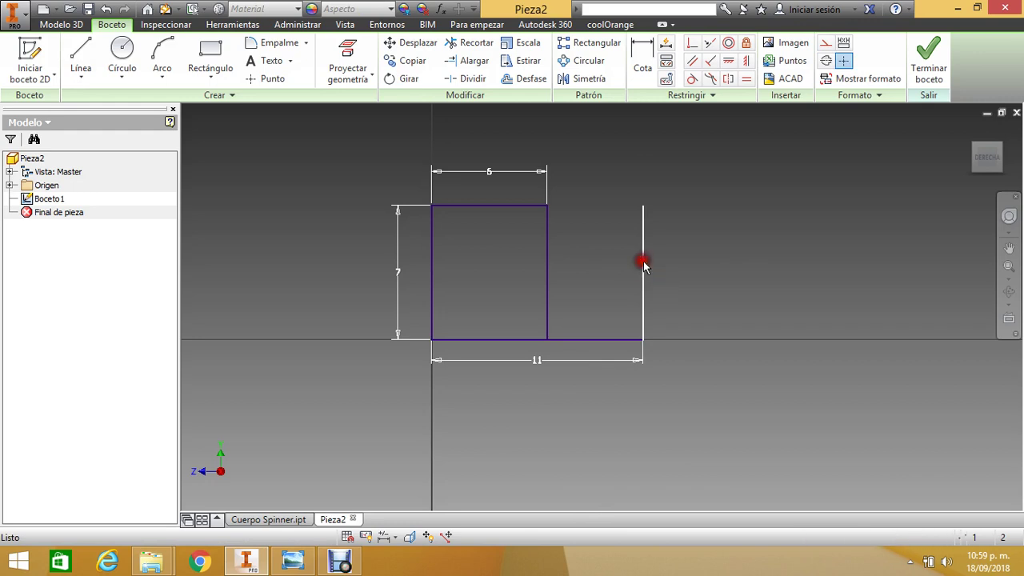
right_click(644, 267)
left_click(697, 213)
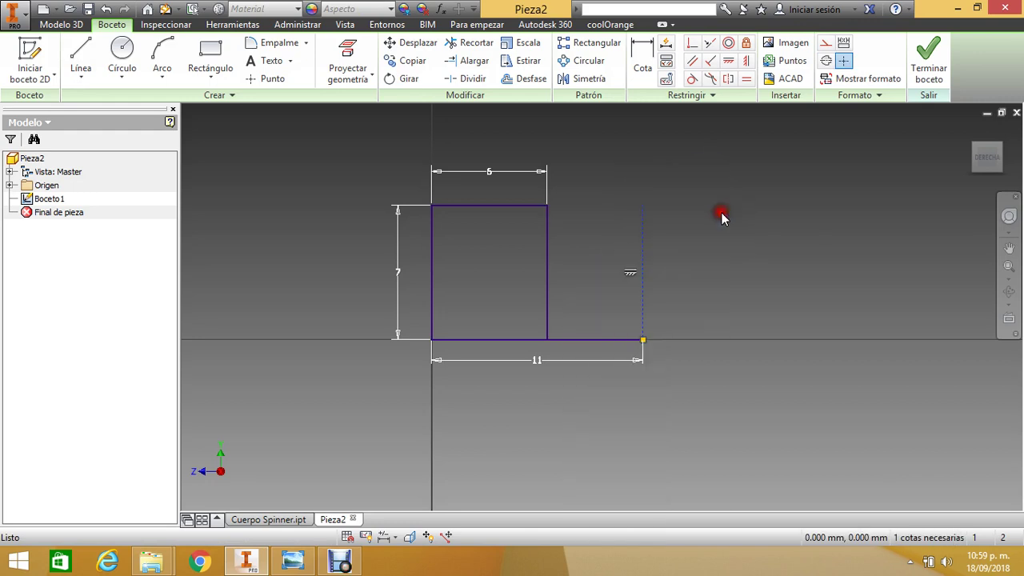
left_click(670, 396)
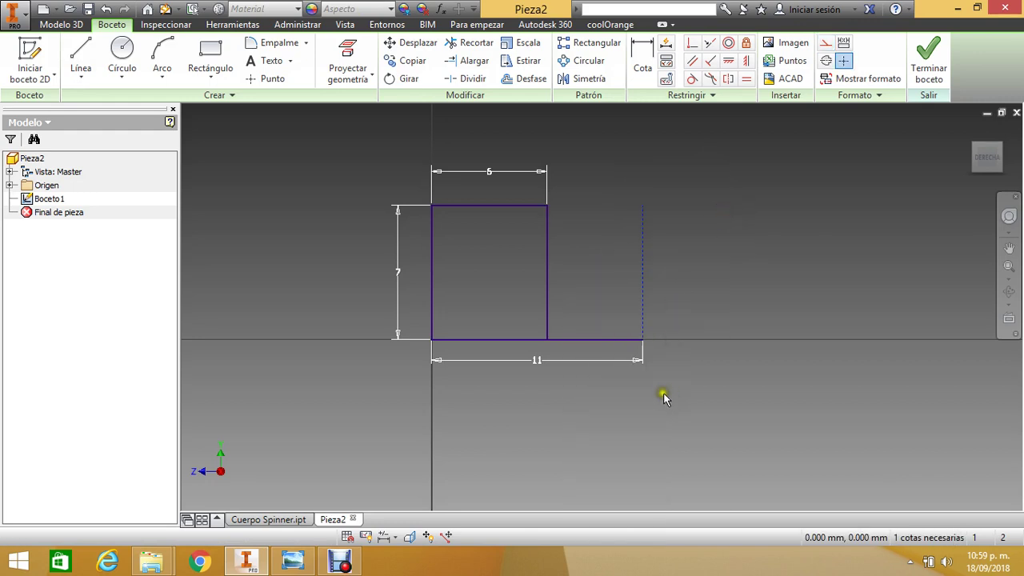
Convert the 11 mm base line to construction geometry, keeping the rectangle's own base edge as normal geometry.
left_click(598, 341)
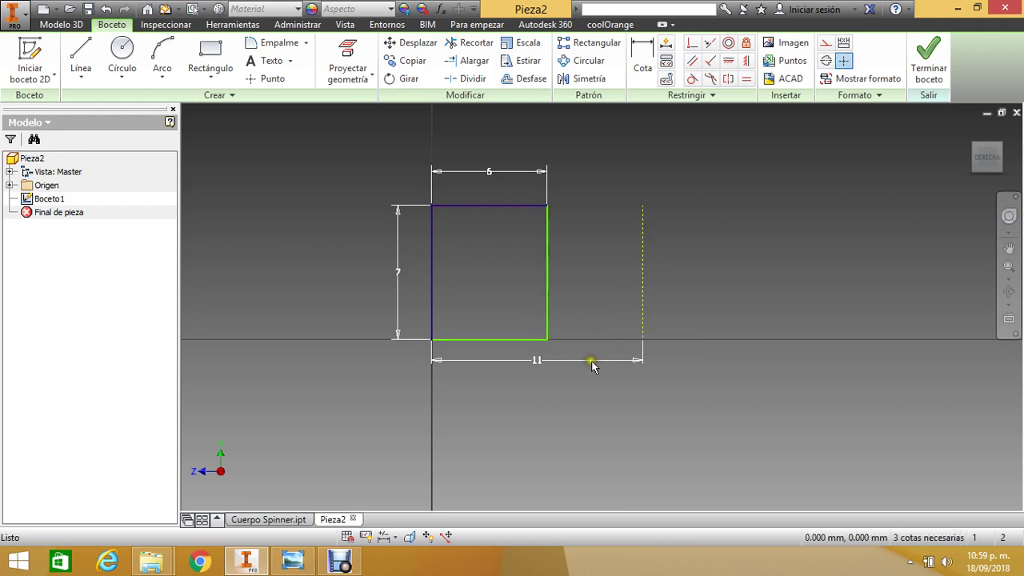
key("ctrl+z")
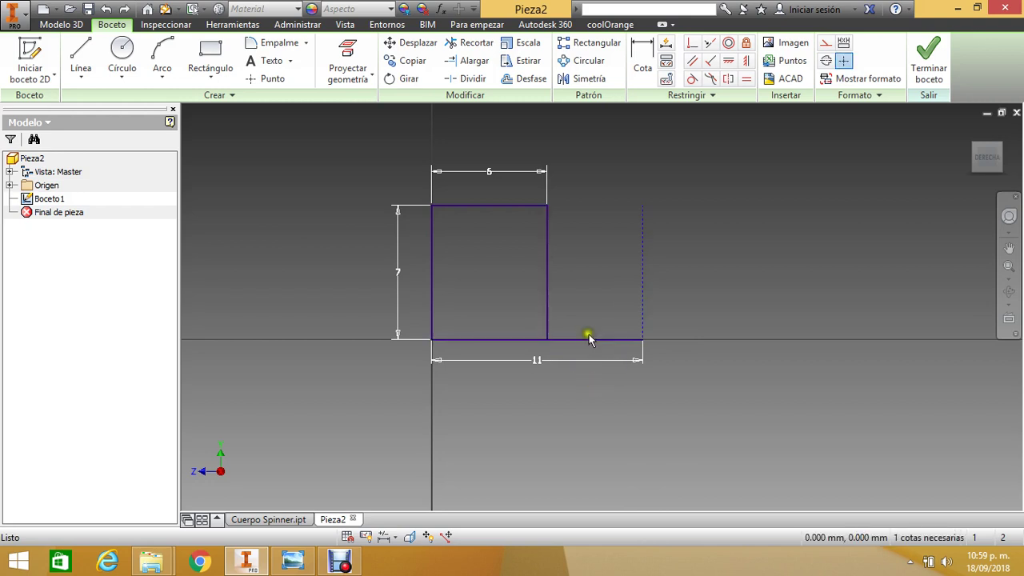
right_click(587, 342)
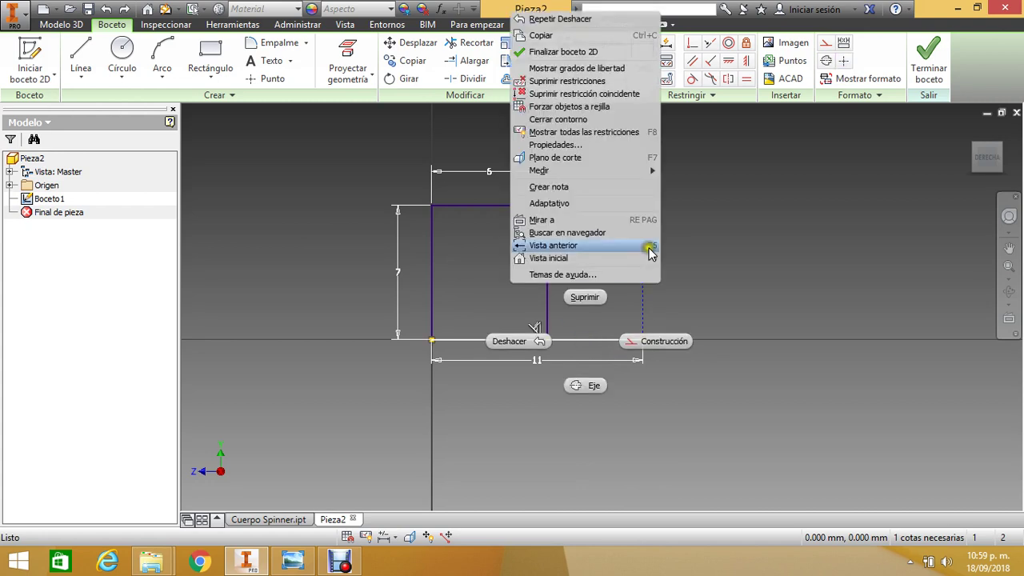
left_click(656, 344)
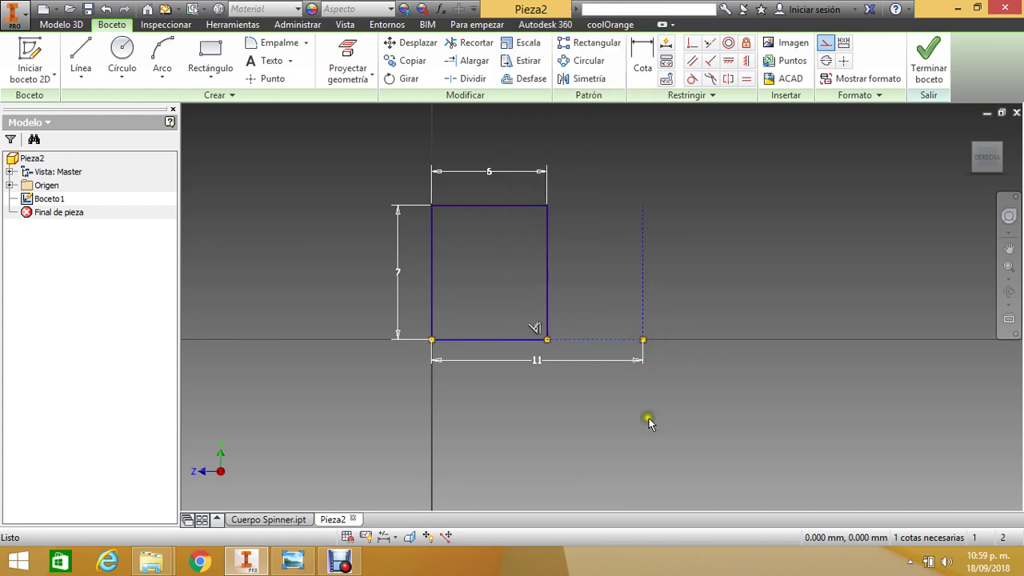
left_click(651, 478)
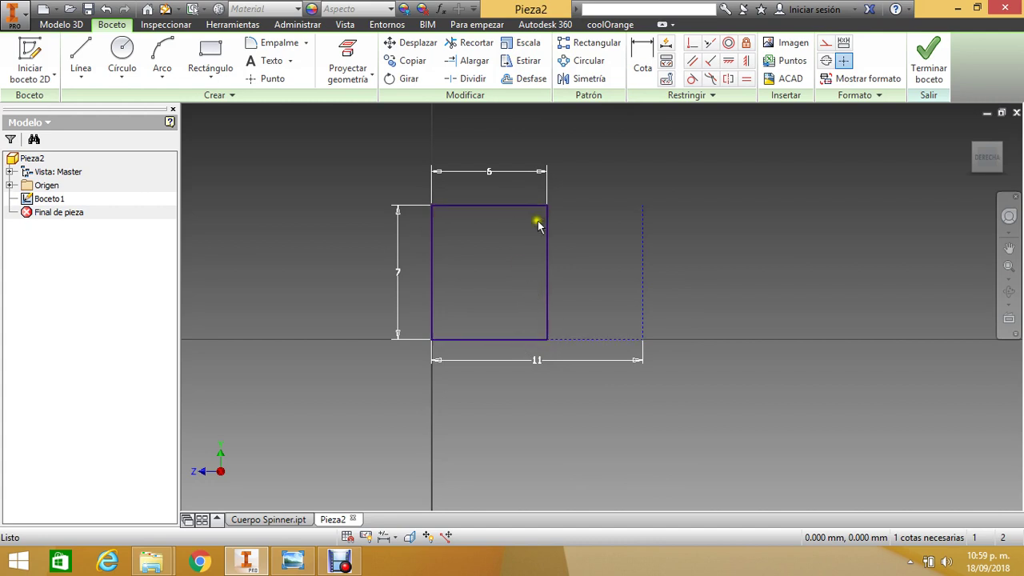
Draw a vertical line through the middle of the rectangle, from the midpoint of its upper edge to its base.
scroll(532, 236, "down", 2)
scroll(526, 221, "up", 2)
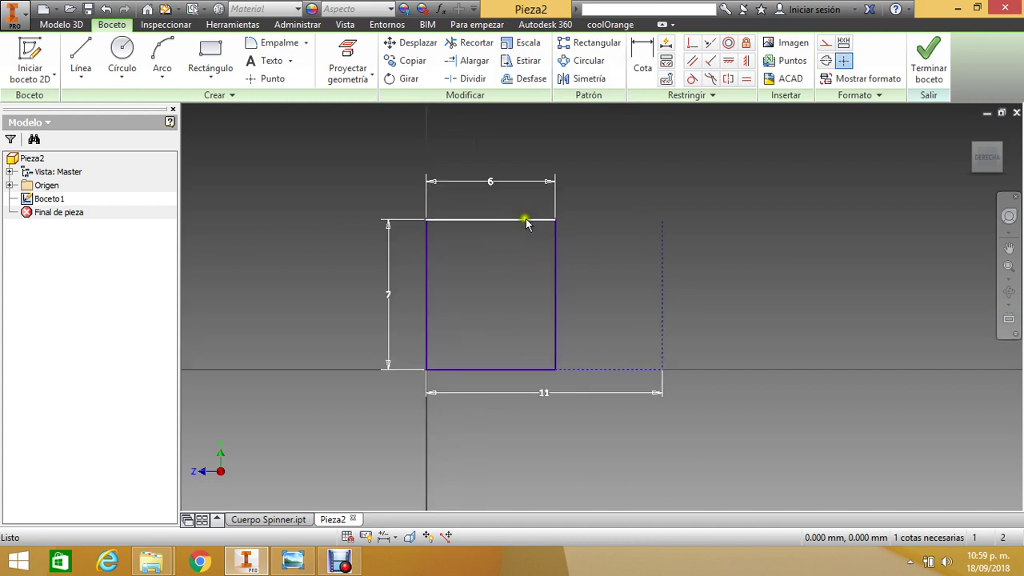
left_click(80, 53)
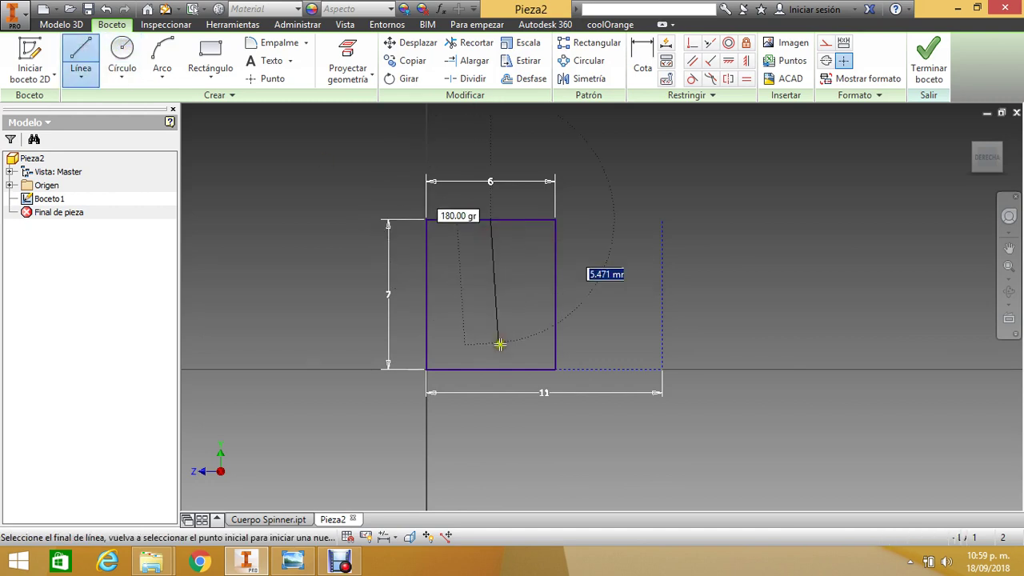
double_click(488, 370)
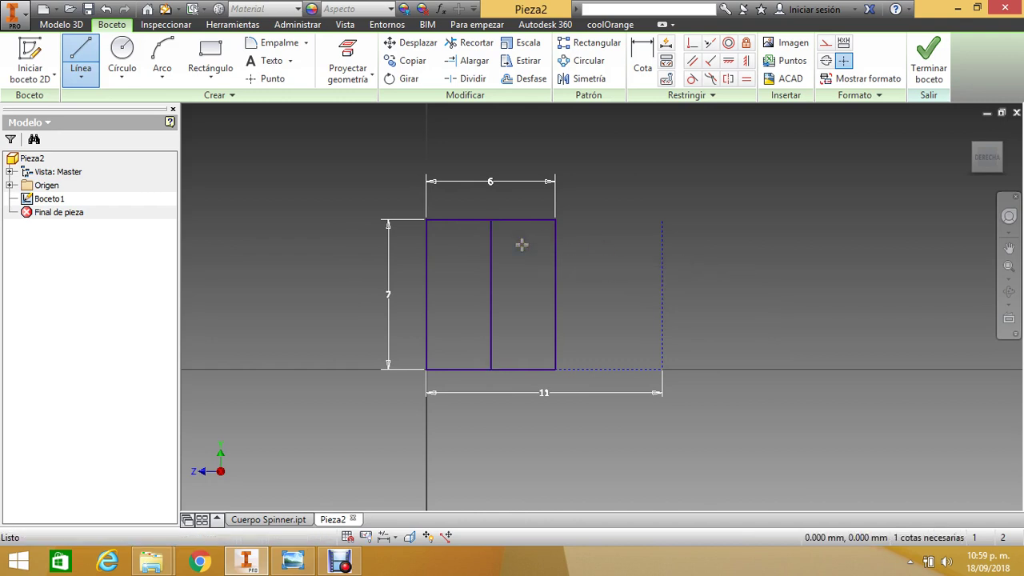
key("Escape")
Check the spinner reference image in Windows Photo Viewer, return to the Inventor sketch and offset the rectangle's centre line 1 mm toward the origin.
scroll(521, 244, "down", 3)
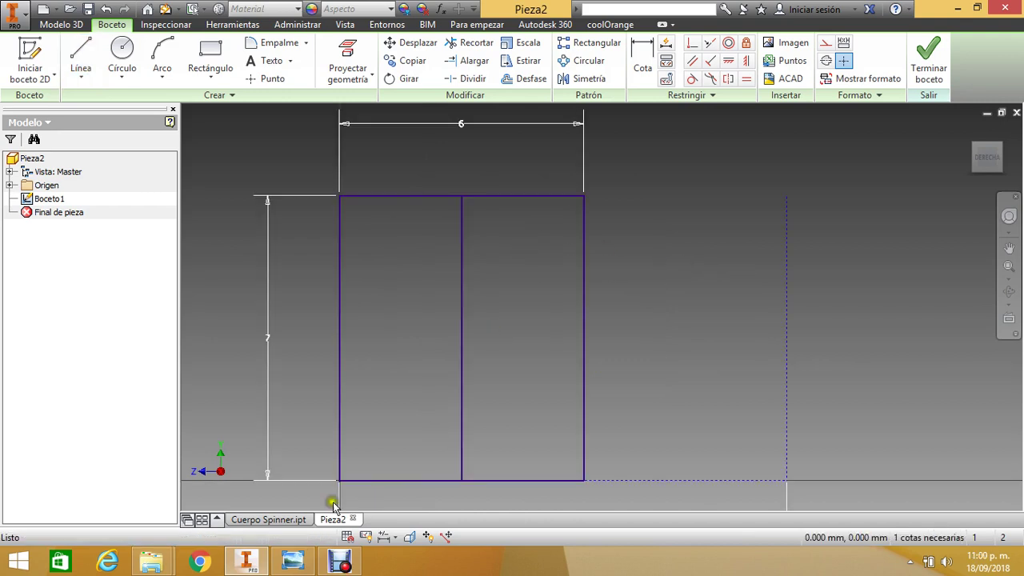
left_click(292, 560)
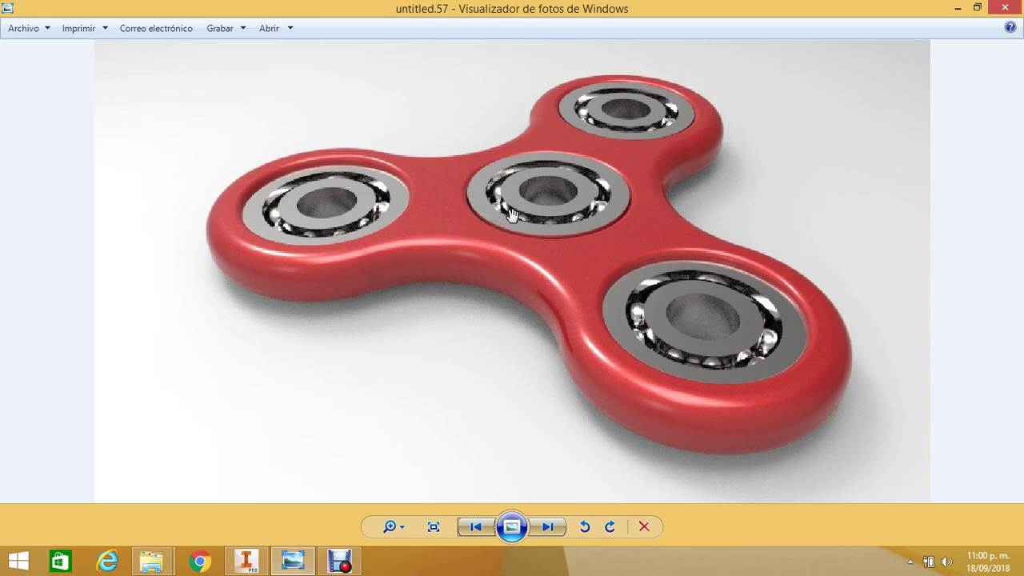
left_click(246, 560)
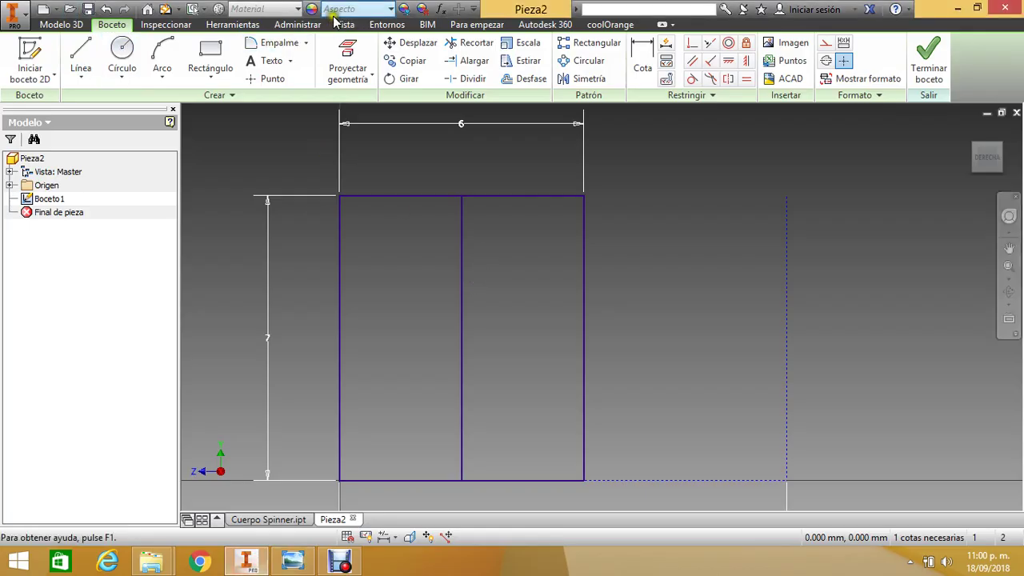
left_click(528, 80)
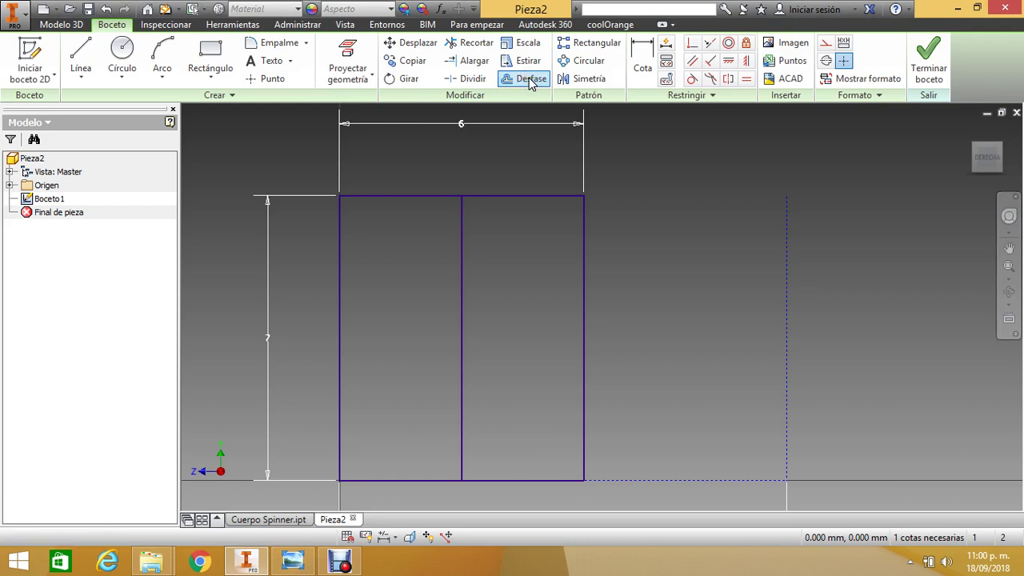
left_click(459, 228)
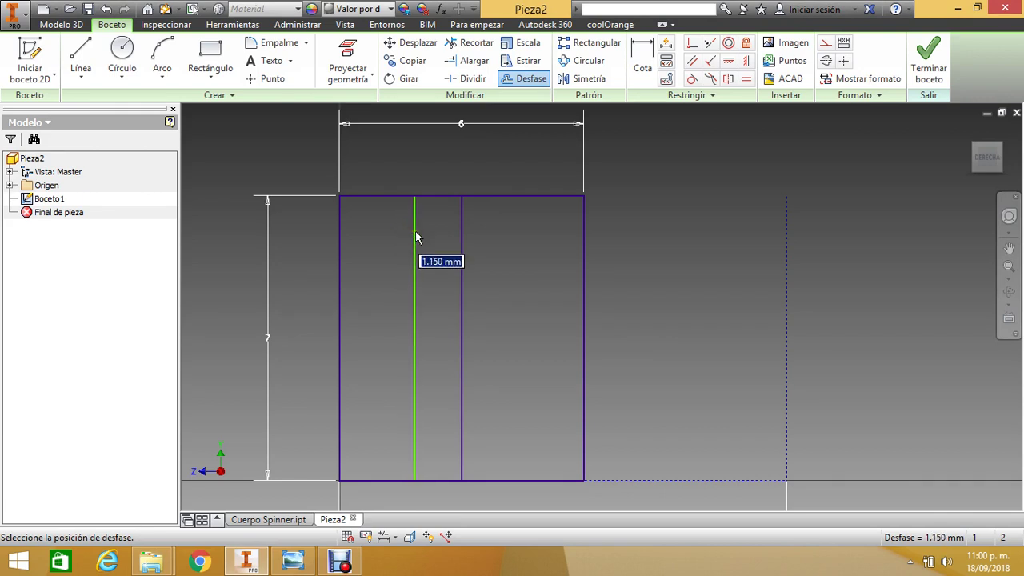
type("1")
key("Return")
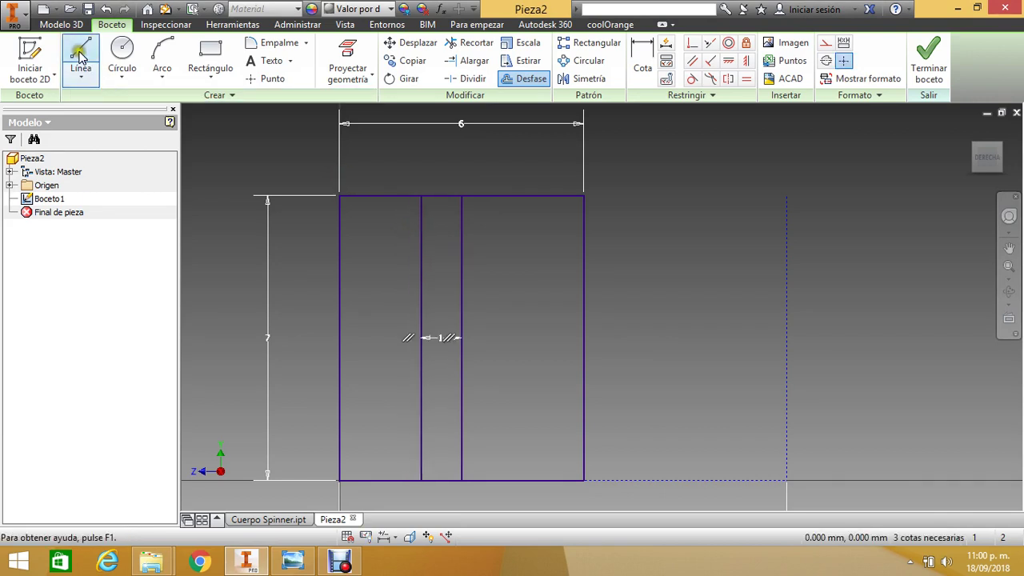
Offset the rectangle's centre line 1 mm to the opposite side, away from the origin.
left_click(80, 56)
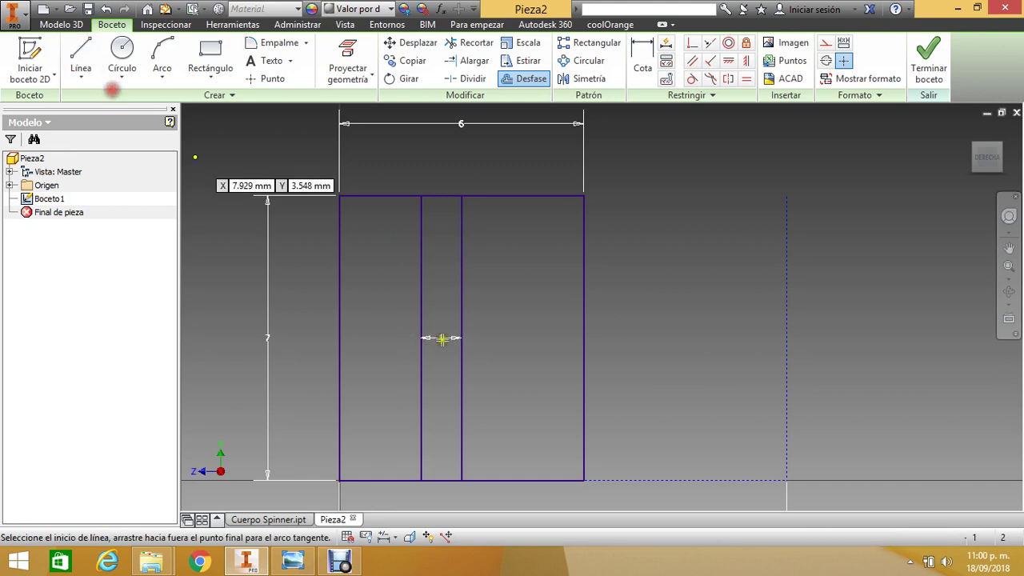
left_click(462, 284)
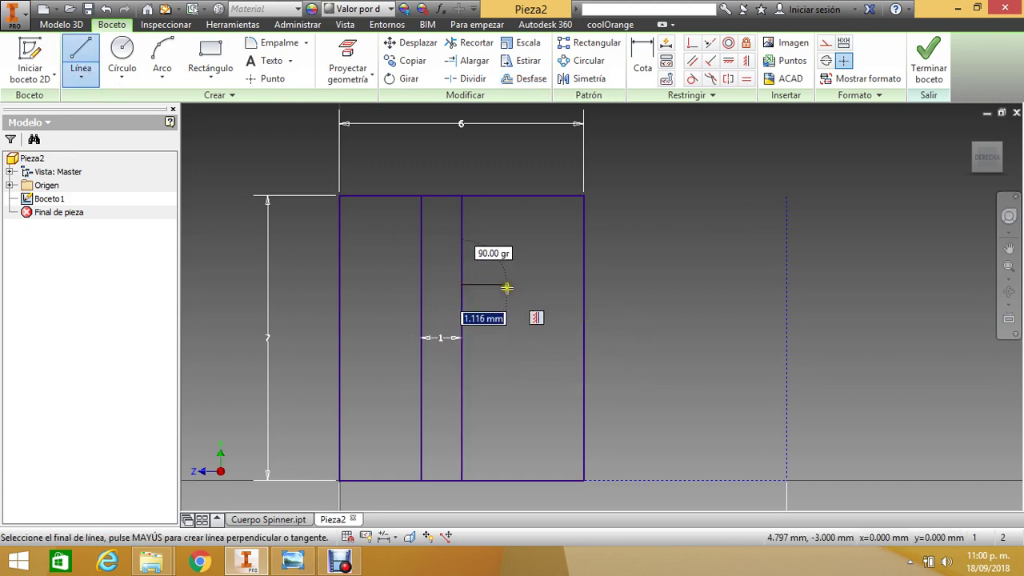
left_click(510, 78)
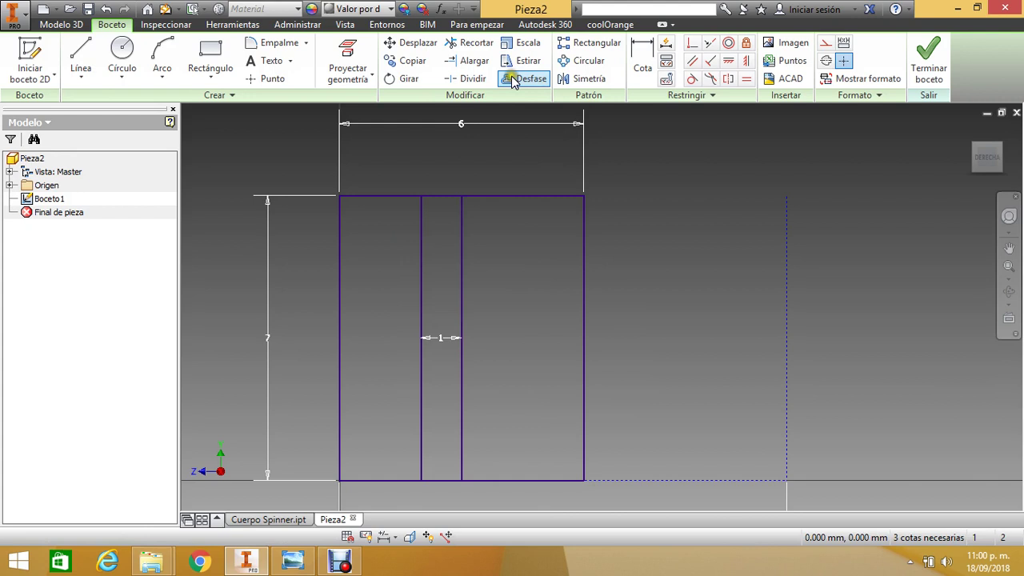
left_click(461, 214)
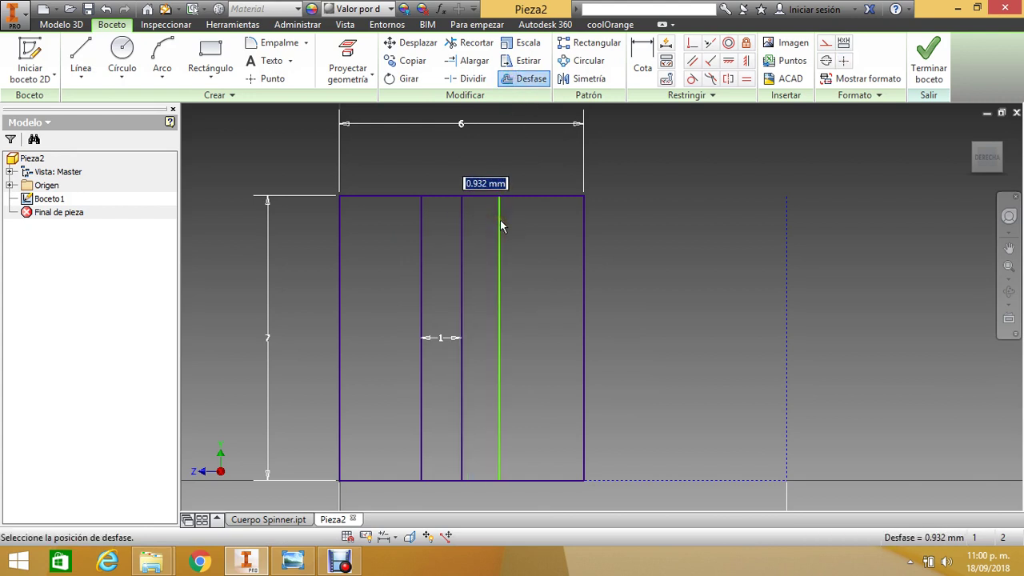
type("1")
key("Return")
key("Escape")
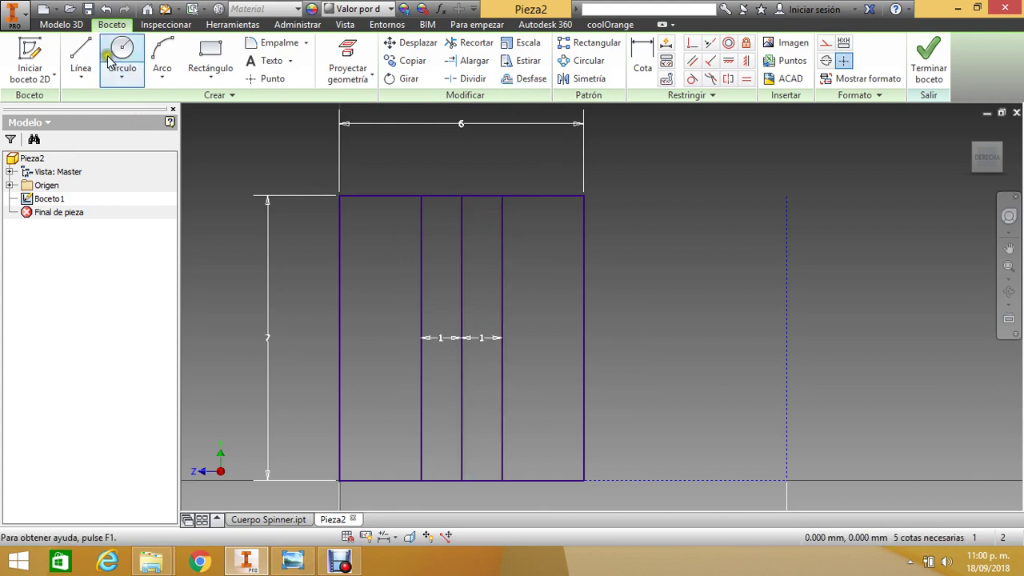
Draw a circle 5.5 mm in diameter centred on the midpoint of the rectangle's centre line.
left_click(119, 50)
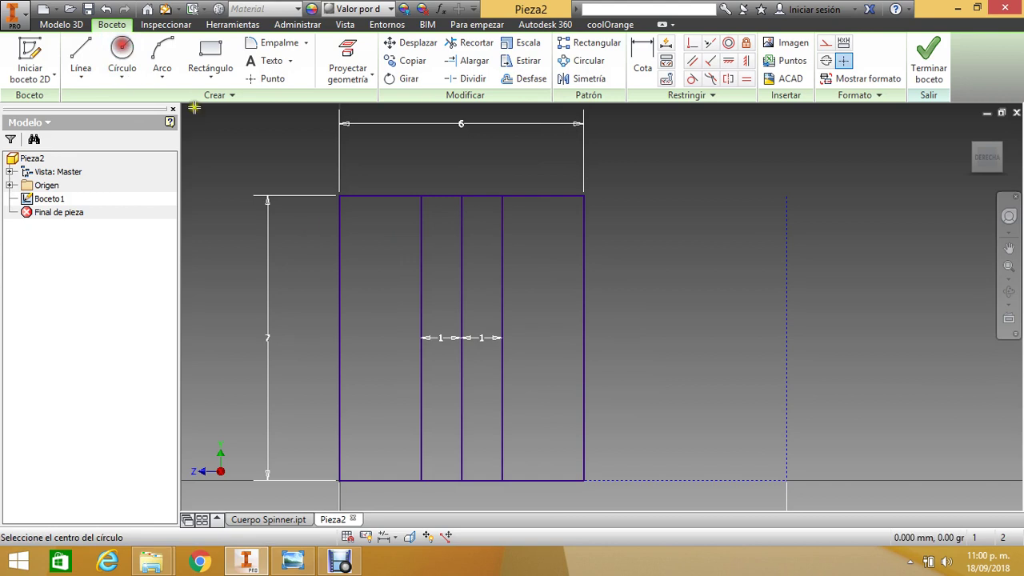
left_click(461, 337)
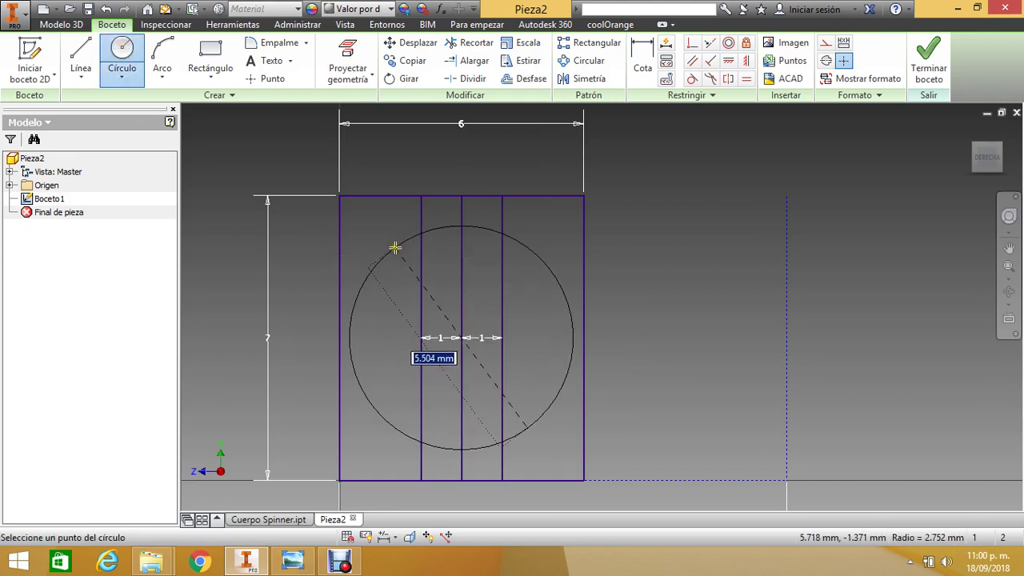
type("5")
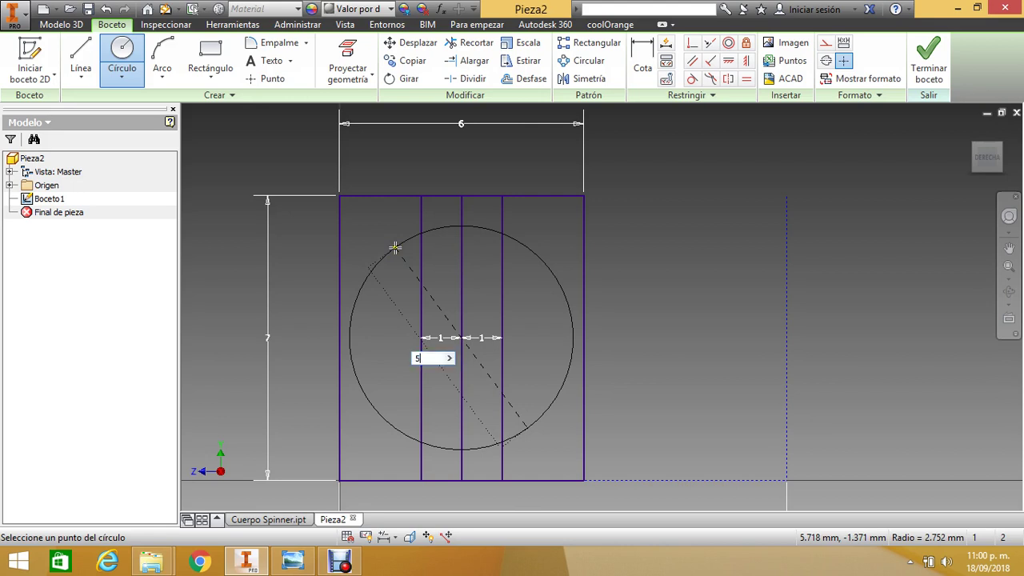
type(".5")
key("Return")
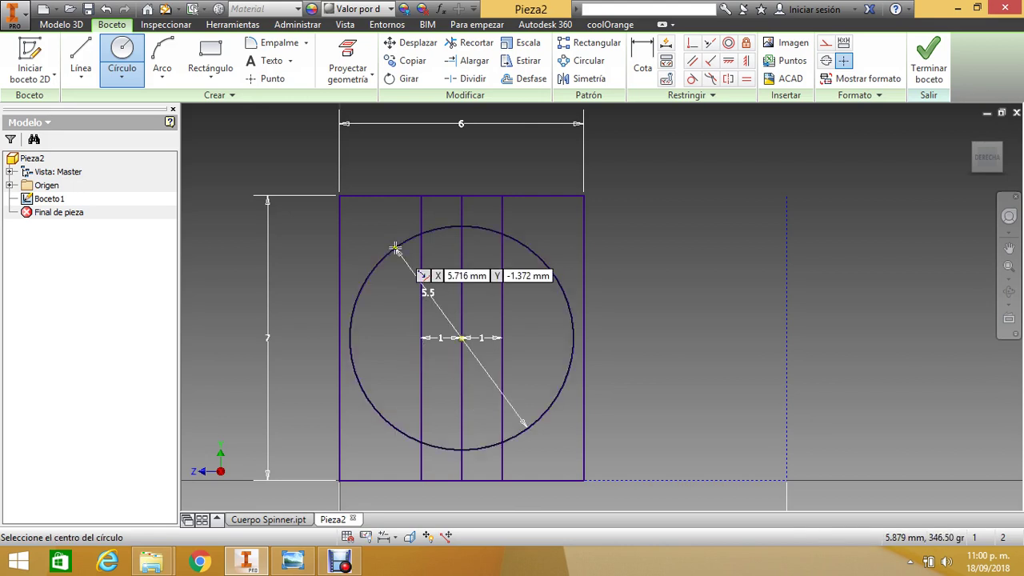
key("Escape")
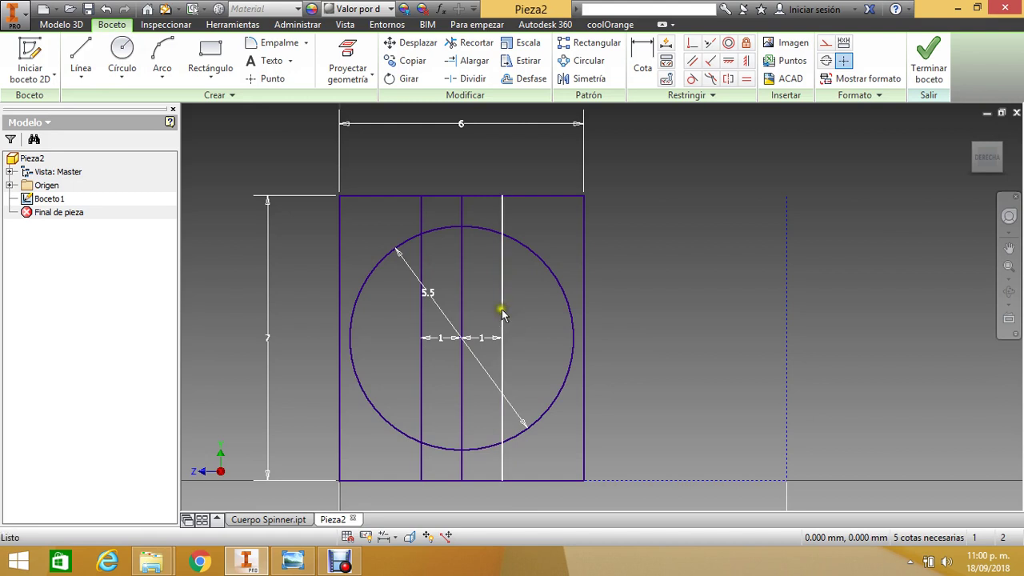
scroll(501, 313, "down", 3)
scroll(501, 308, "up", 2)
scroll(470, 364, "down", 2)
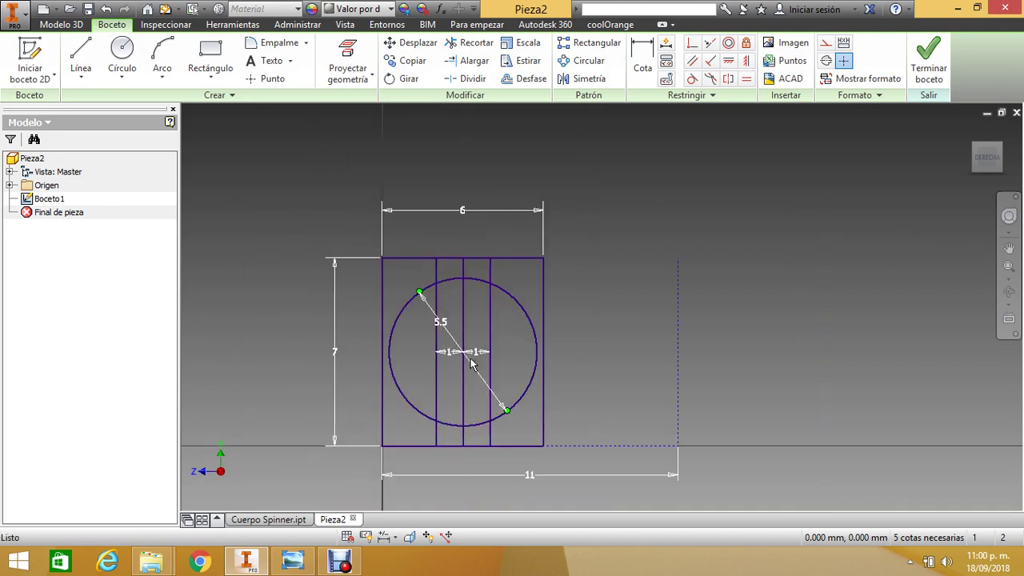
scroll(455, 404, "up", 3)
scroll(451, 284, "down", 4)
scroll(453, 342, "up", 3)
scroll(440, 287, "up", 2)
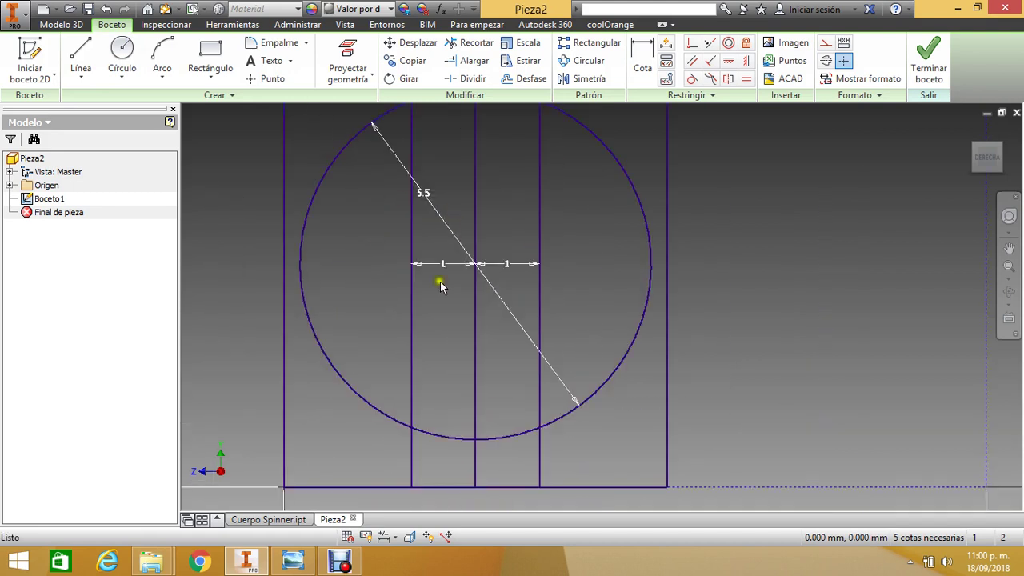
left_click(443, 266)
scroll(445, 271, "down", 2)
scroll(444, 270, "down", 2)
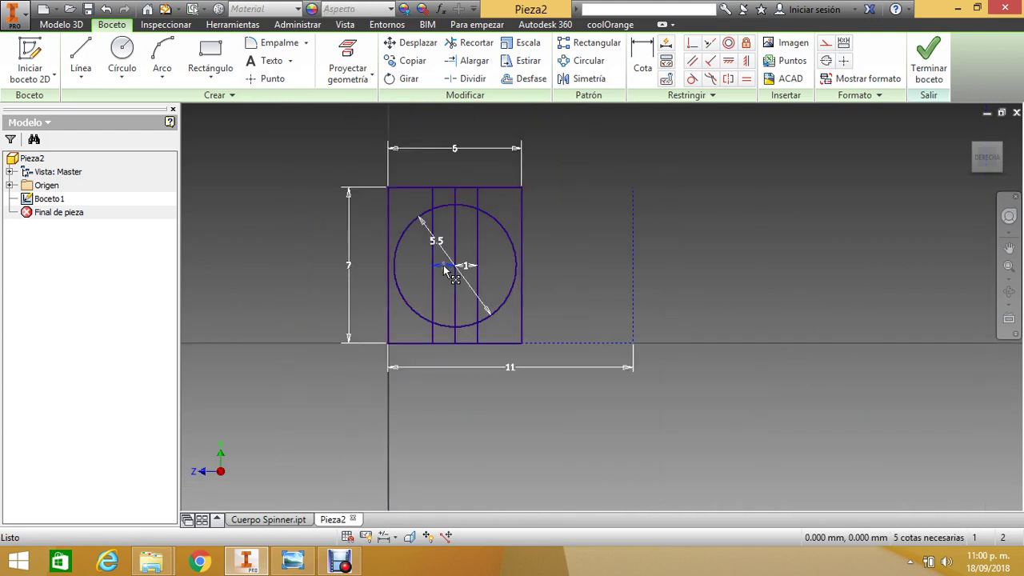
Delete the vertical centre line that runs through the circle's centre.
scroll(480, 205, "up", 2)
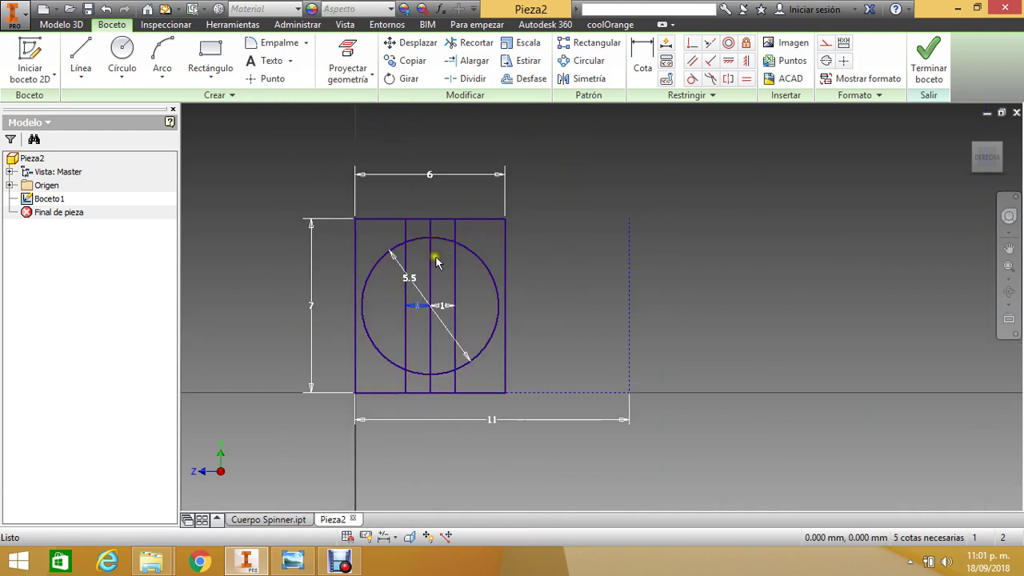
scroll(437, 258, "up", 2)
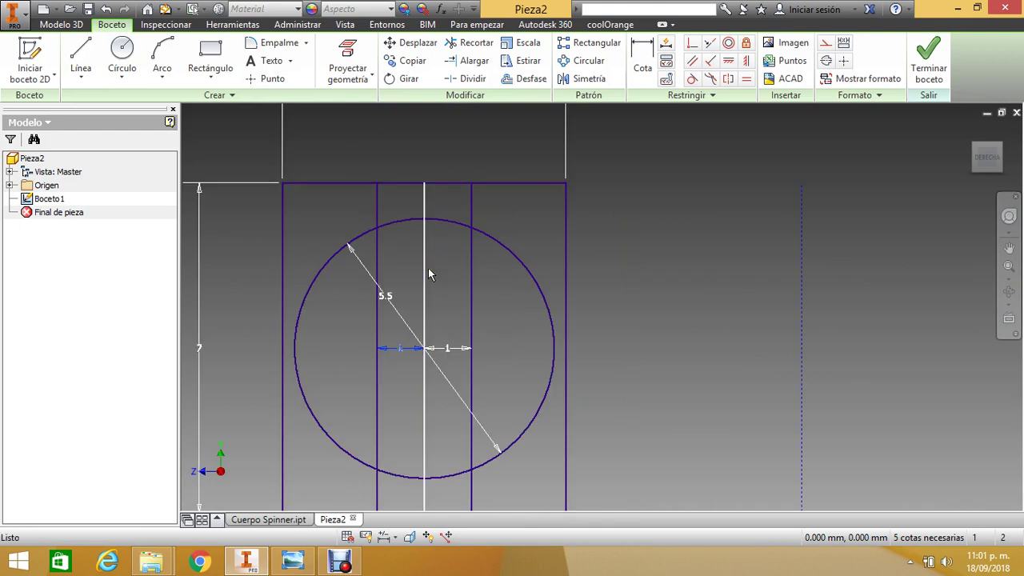
scroll(429, 272, "down", 2)
scroll(428, 273, "up", 3)
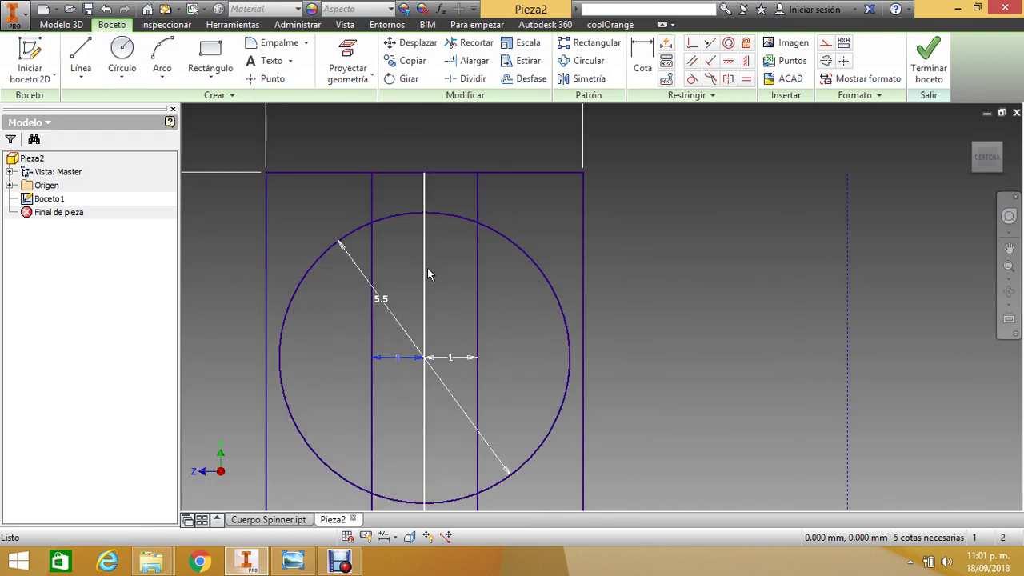
left_click(426, 260)
key("Delete")
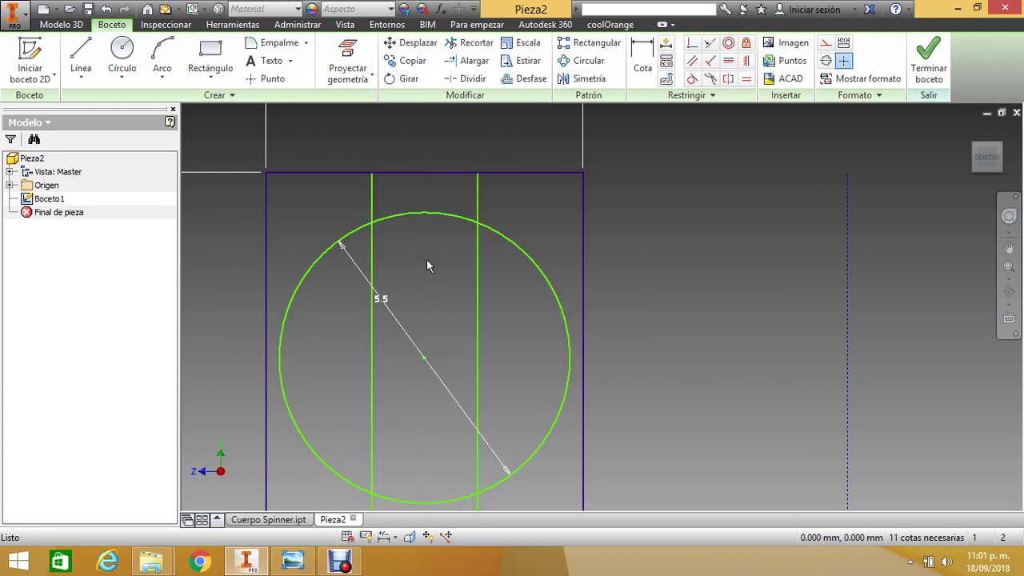
Trim the top edge between the two offset lines, the circle's top and bottom arcs, and the offset line portions inside the circle.
scroll(454, 228, "down", 2)
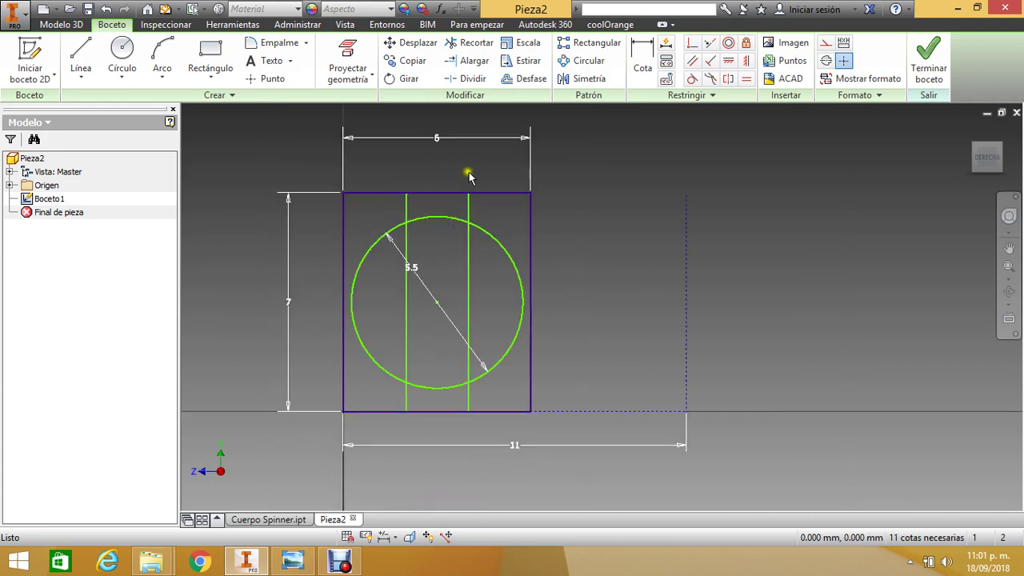
left_click(475, 42)
left_click(428, 193)
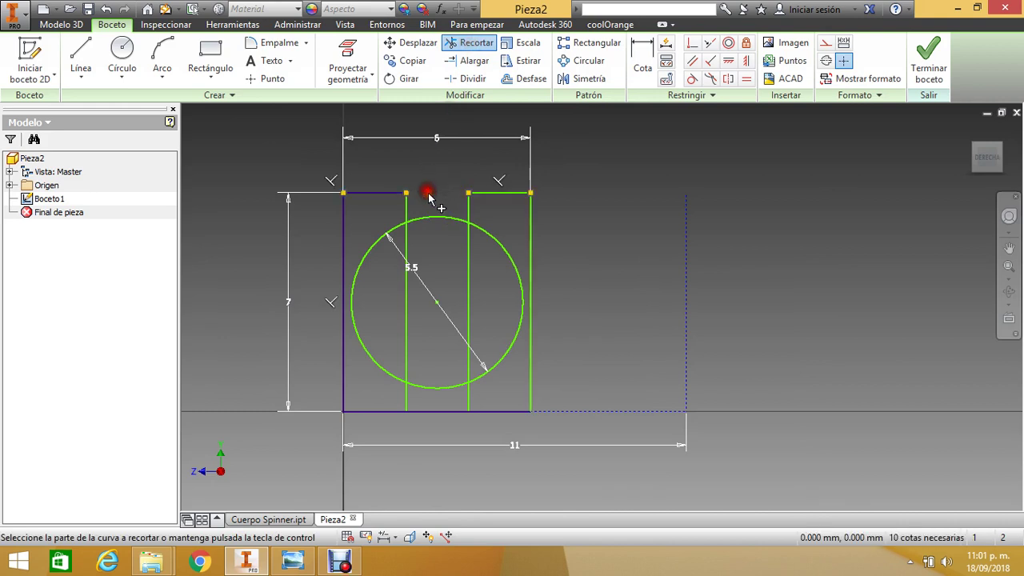
left_click(434, 217)
left_click(405, 255)
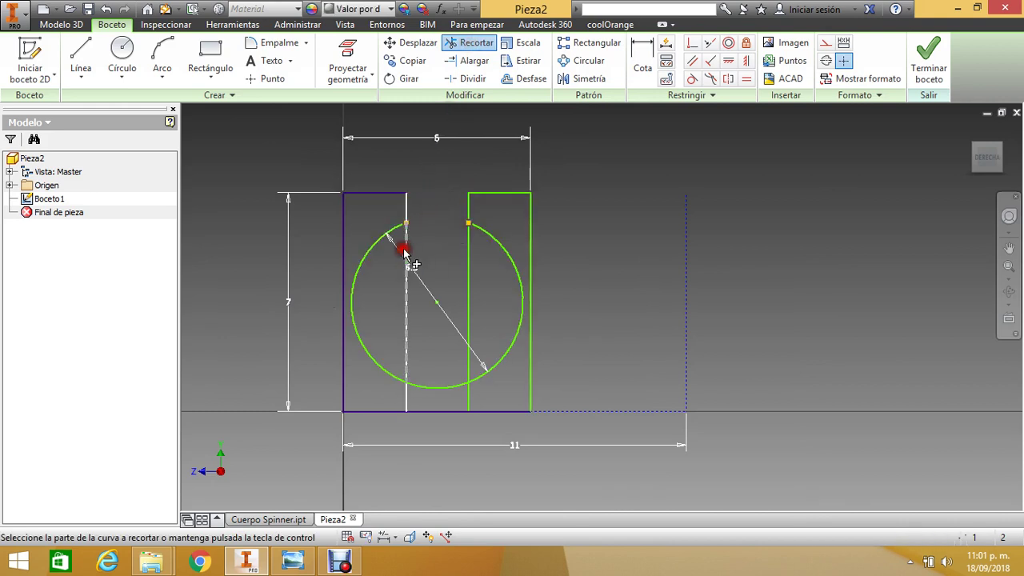
left_click(468, 248)
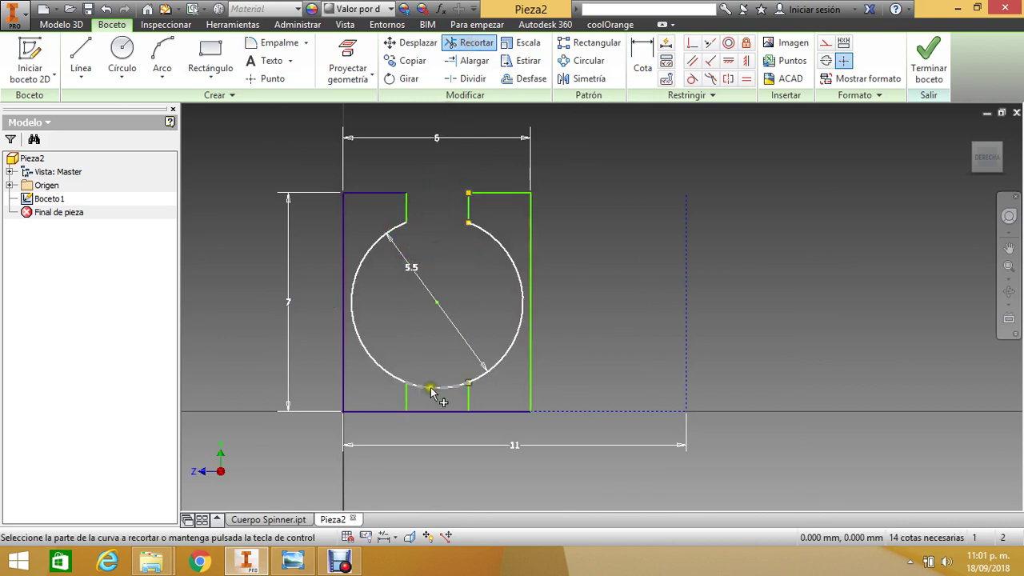
left_click(430, 388)
left_click(430, 410)
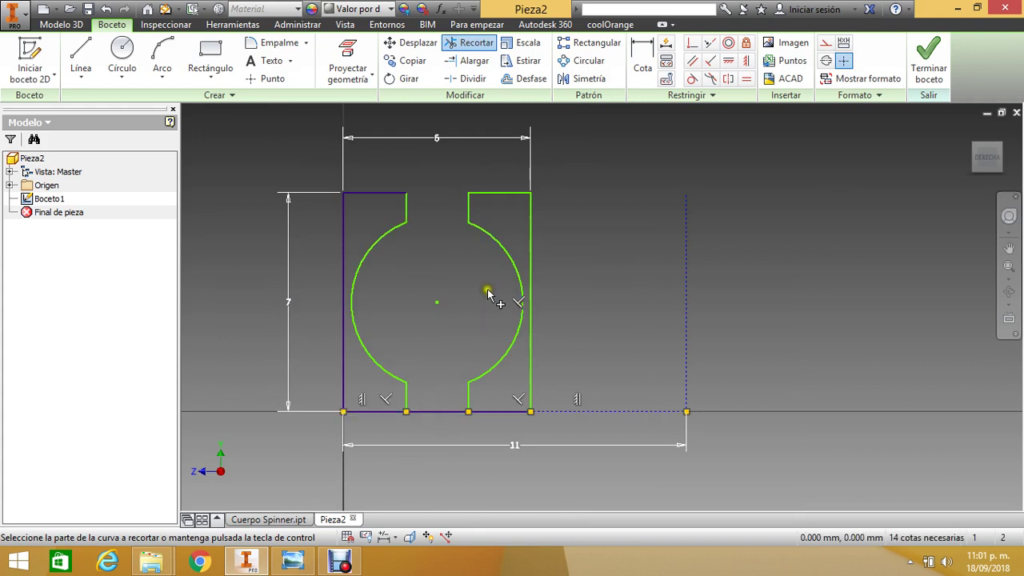
scroll(487, 292, "up", 1)
scroll(487, 293, "down", 2)
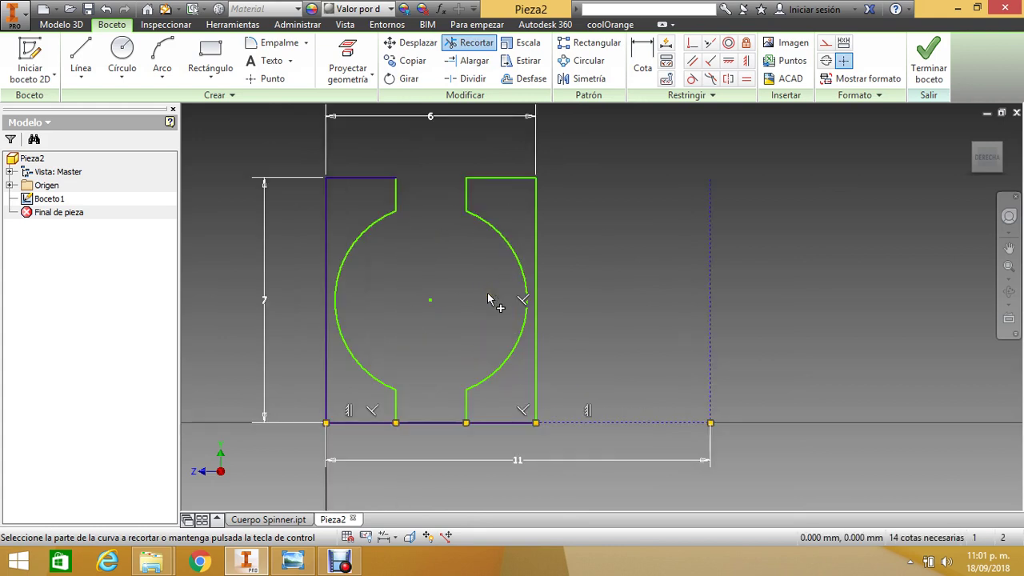
key("Escape")
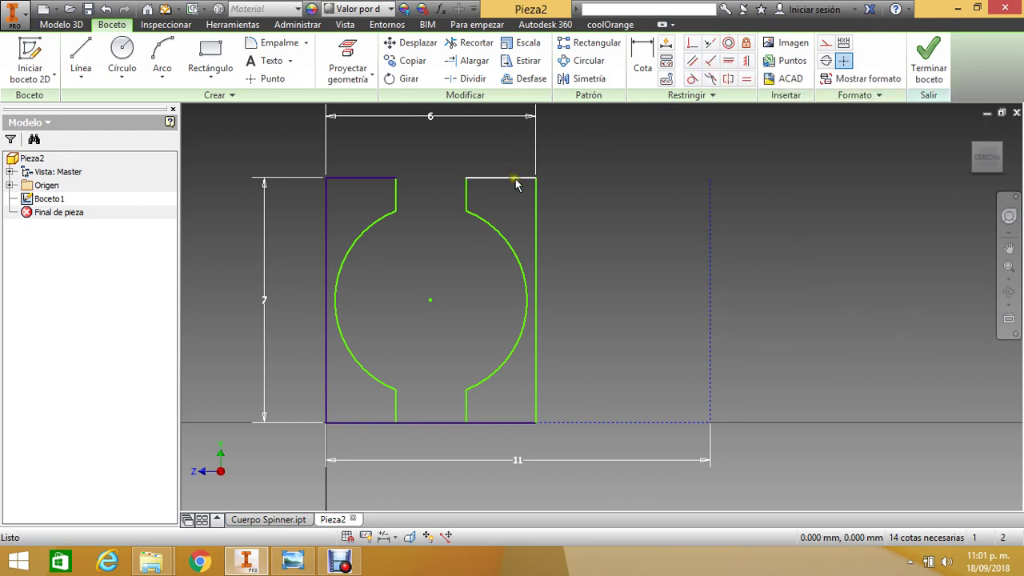
Trim the rectangle's bottom edge between the two offset lines to leave two separate closed profiles.
left_click(531, 240)
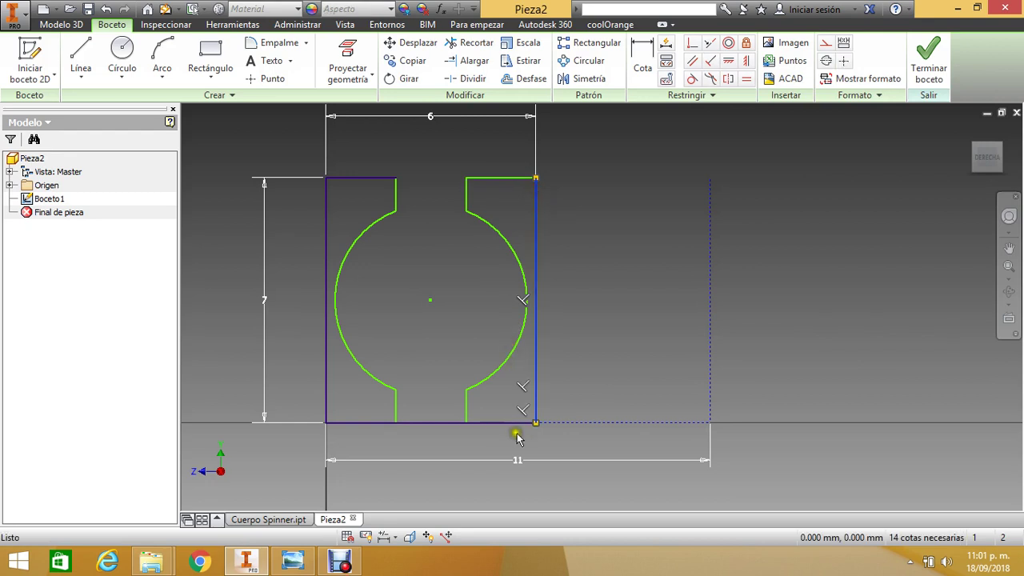
left_click(506, 423)
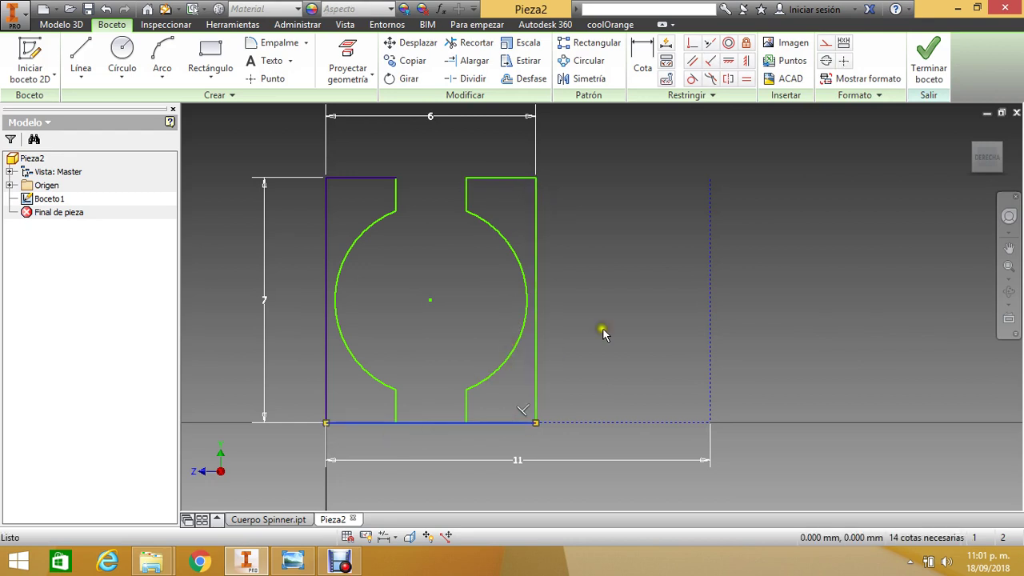
scroll(543, 243, "down", 5)
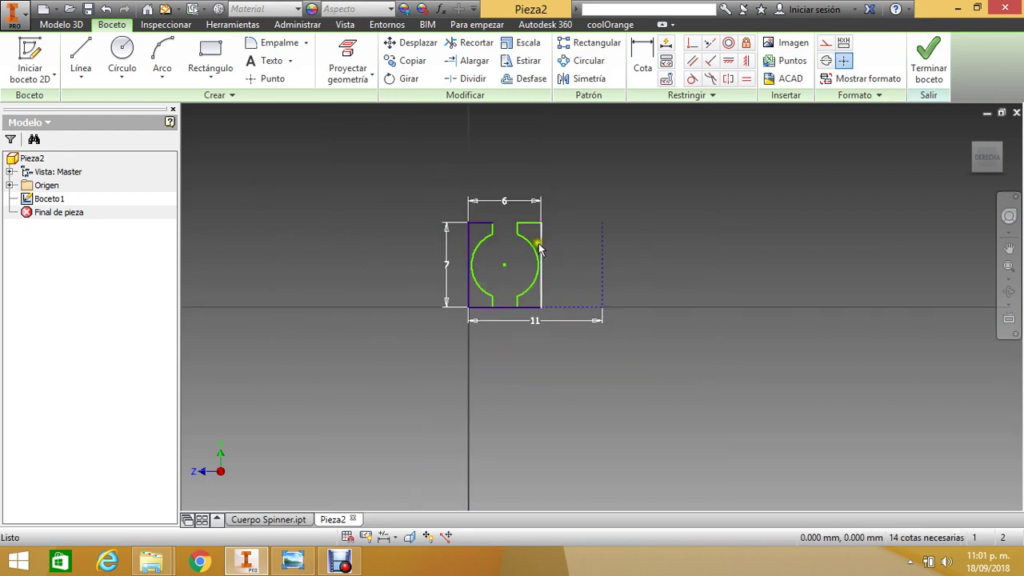
scroll(539, 248, "up", 3)
scroll(498, 275, "up", 3)
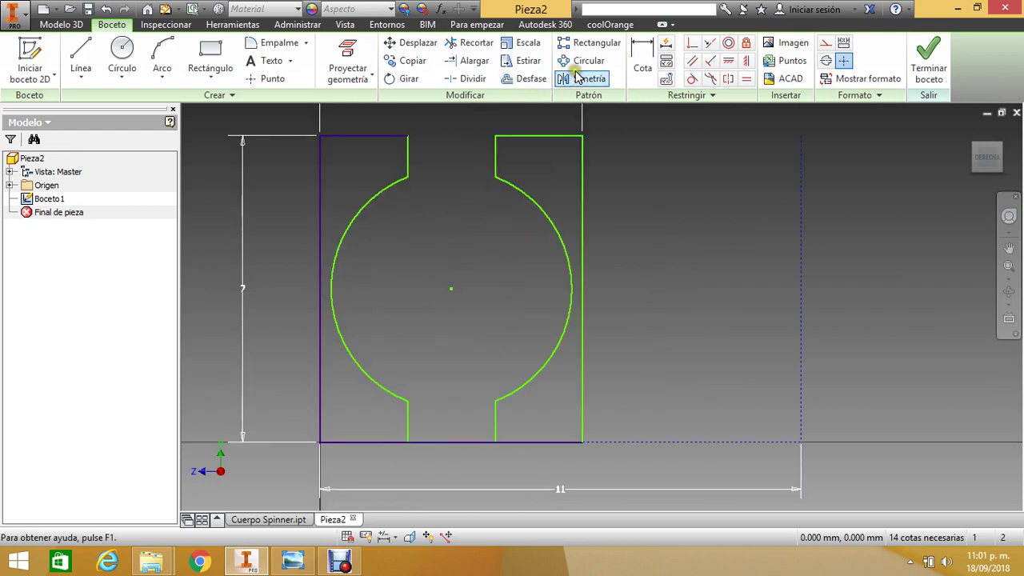
left_click(468, 44)
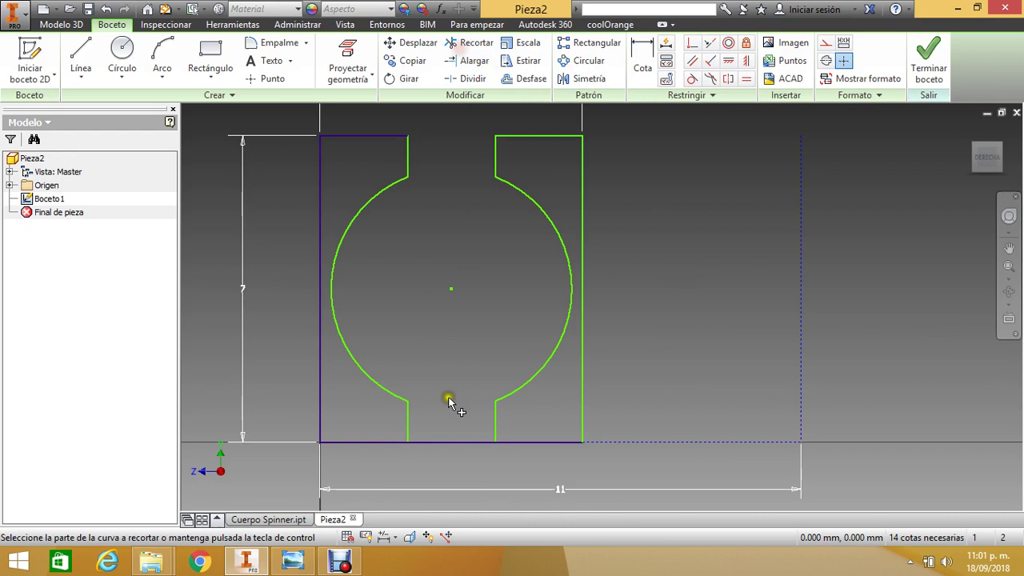
left_click(451, 443)
scroll(474, 392, "down", 2)
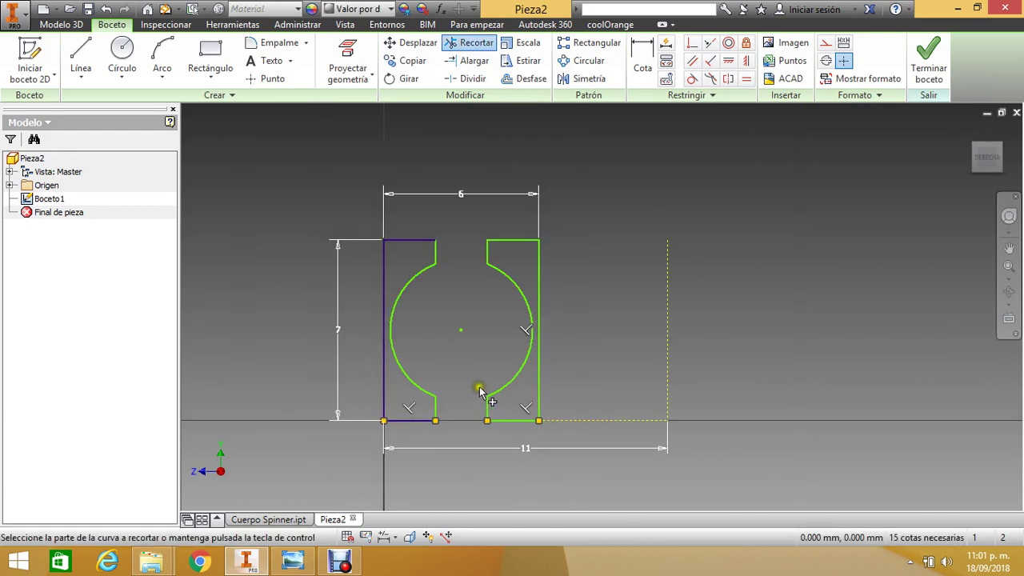
key("Escape")
scroll(565, 319, "down", 5)
scroll(543, 328, "up", 5)
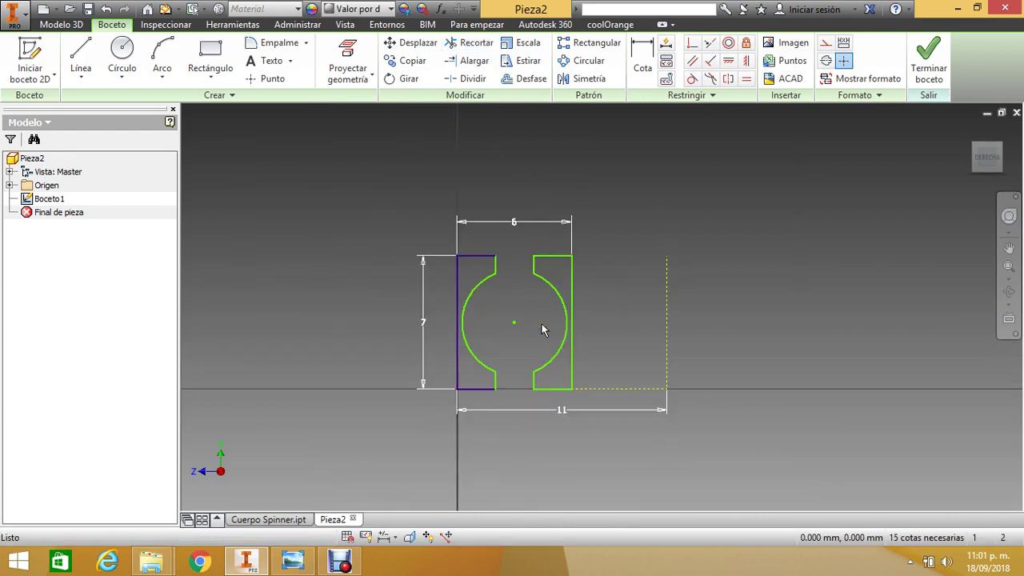
Revolve both closed profiles a complete turn around the vertical centre line at the end of the 11 mm dimension.
left_click(1008, 292)
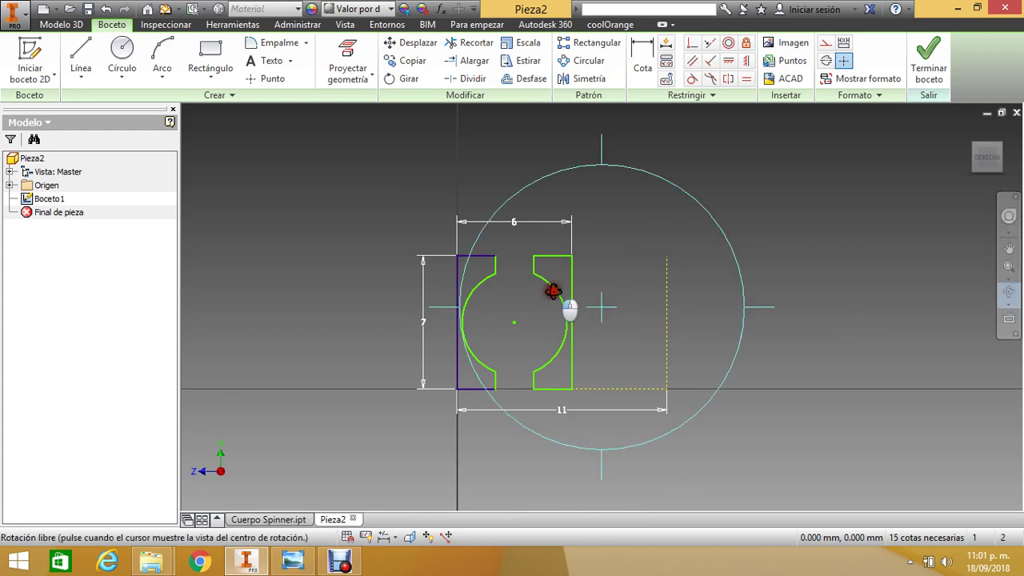
mouse_move(551, 285)
left_mouse_down()
mouse_move(586, 298)
mouse_move(606, 336)
mouse_move(674, 384)
mouse_move(631, 392)
mouse_move(667, 368)
mouse_move(644, 411)
mouse_move(627, 347)
left_mouse_up()
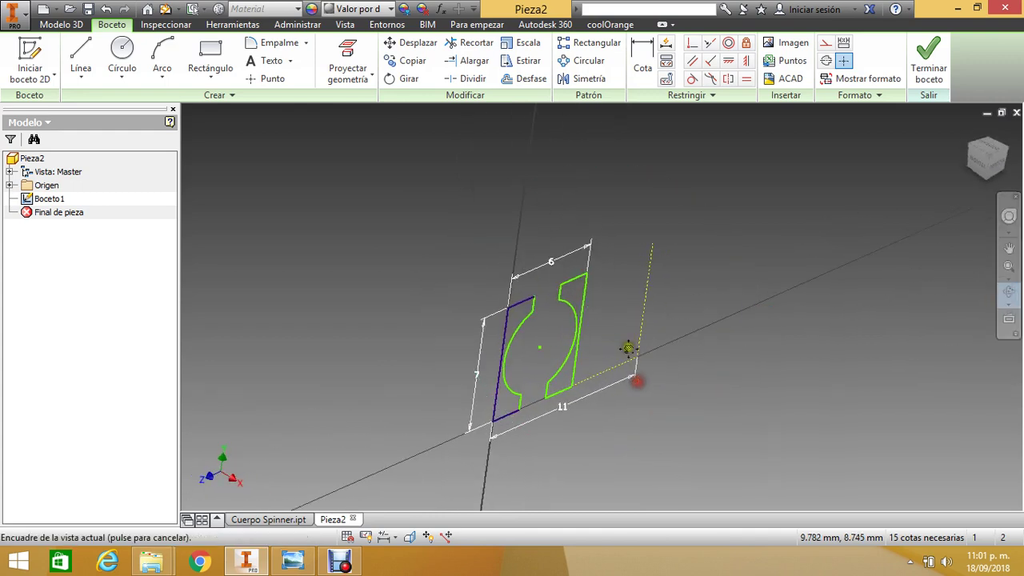
middle_click_drag(626, 347, 499, 253)
mouse_move(499, 253)
left_mouse_down()
mouse_move(520, 256)
mouse_move(549, 304)
mouse_move(512, 285)
mouse_move(500, 248)
mouse_move(480, 265)
mouse_move(468, 251)
mouse_move(521, 267)
mouse_move(487, 252)
mouse_move(513, 264)
mouse_move(462, 219)
mouse_move(482, 237)
mouse_move(475, 232)
left_mouse_up()
scroll(468, 251, "down", 3)
left_click(48, 26)
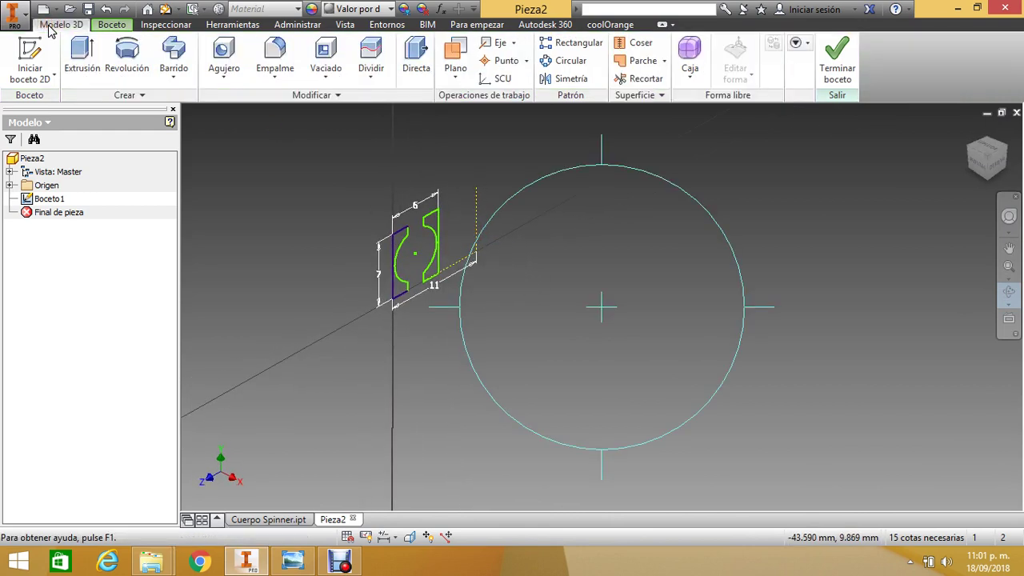
left_click(128, 70)
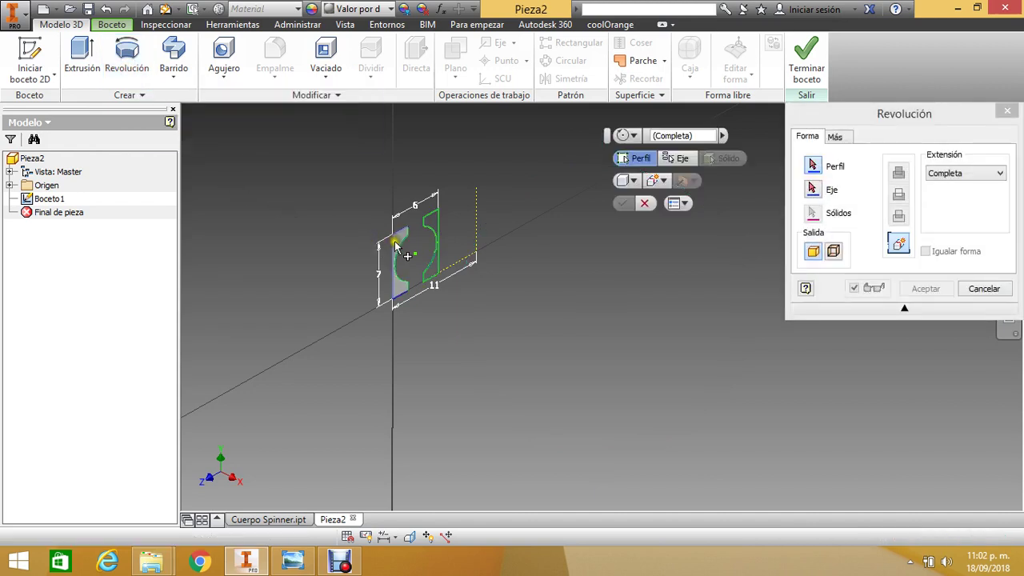
left_click(402, 256)
left_click(429, 233)
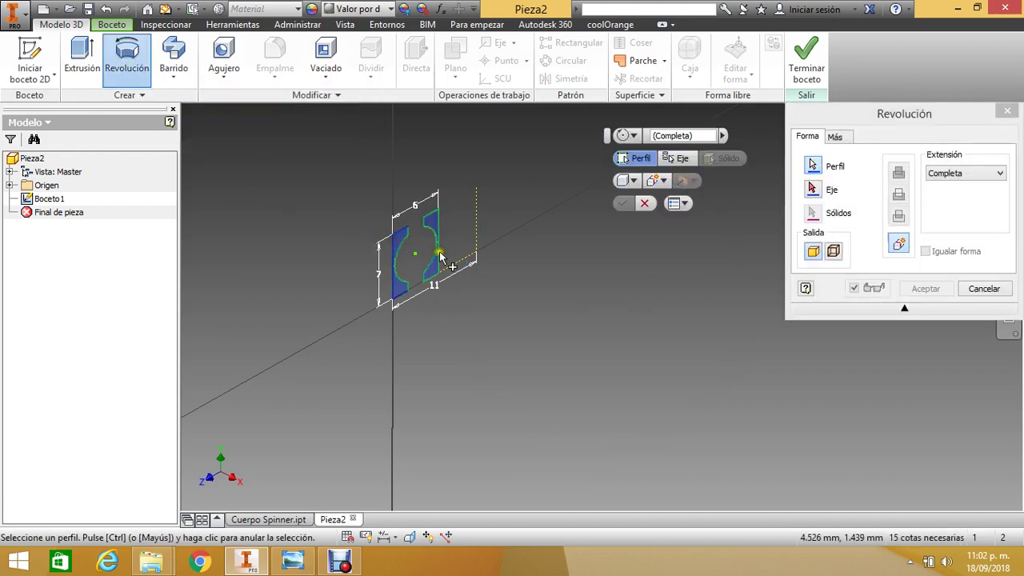
scroll(439, 224, "up", 3)
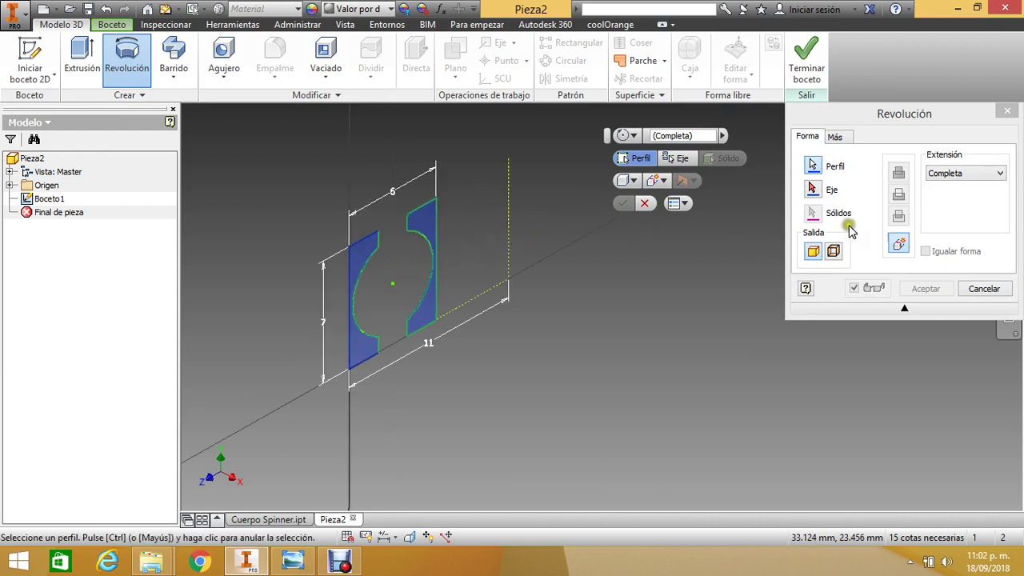
left_click(808, 191)
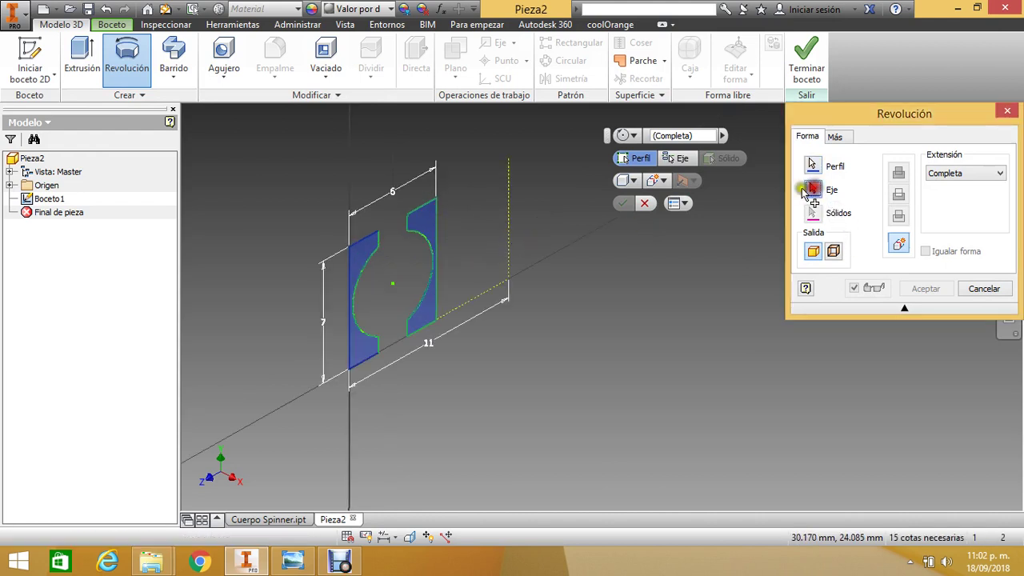
left_click(509, 196)
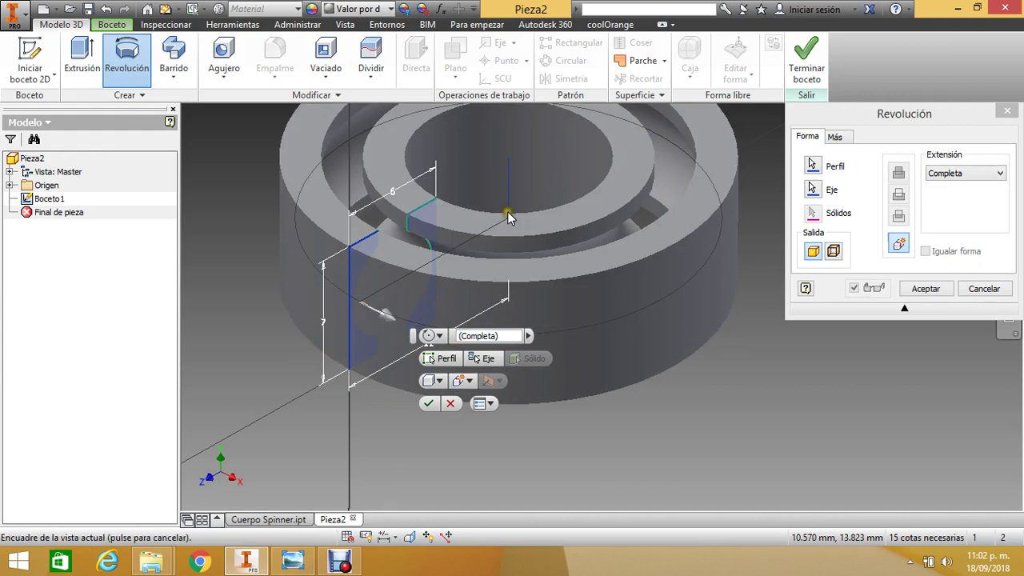
scroll(468, 265, "up", 2)
scroll(468, 264, "down", 4)
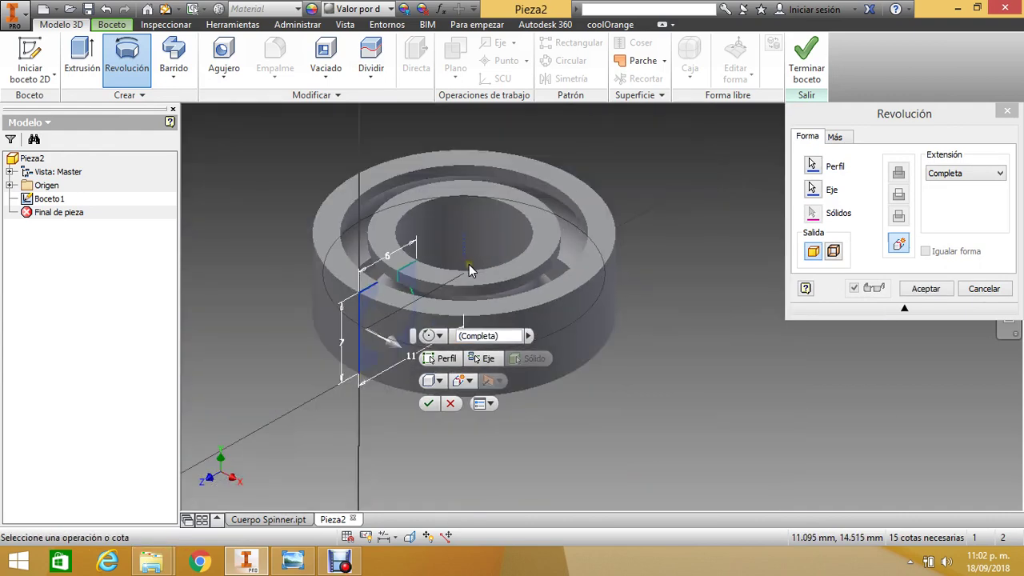
left_click(430, 404)
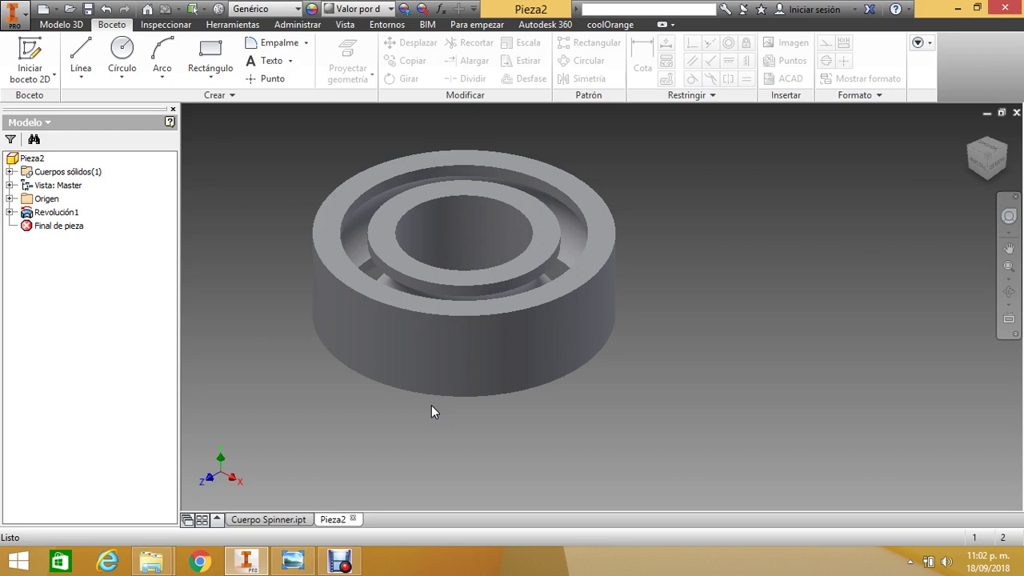
Make the YZ origin plane visible through the bearing rings.
middle_click_drag(356, 232, 366, 239)
left_click_drag(58, 226, 10, 201)
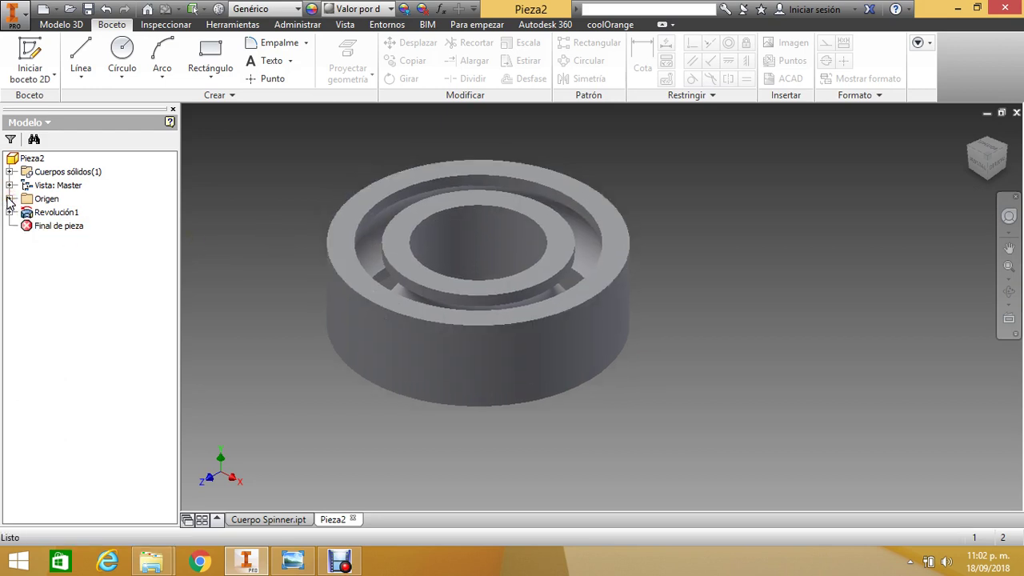
left_click(8, 200)
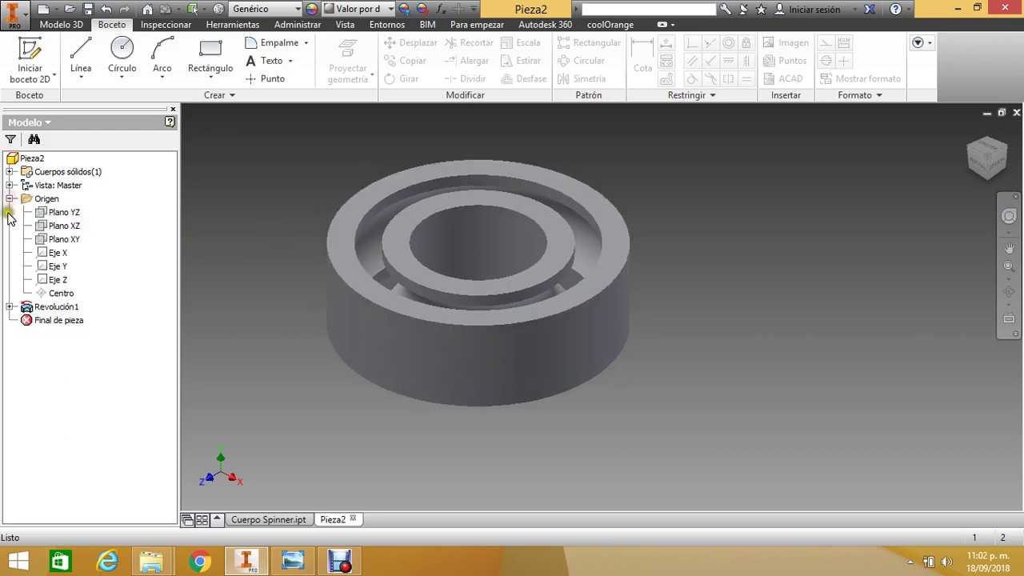
right_click(75, 216)
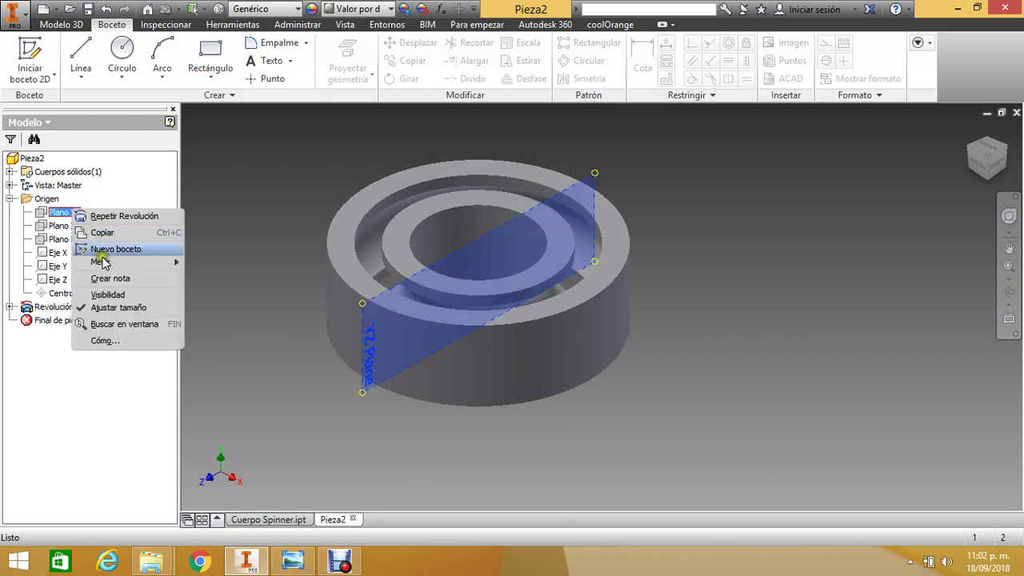
left_click(117, 295)
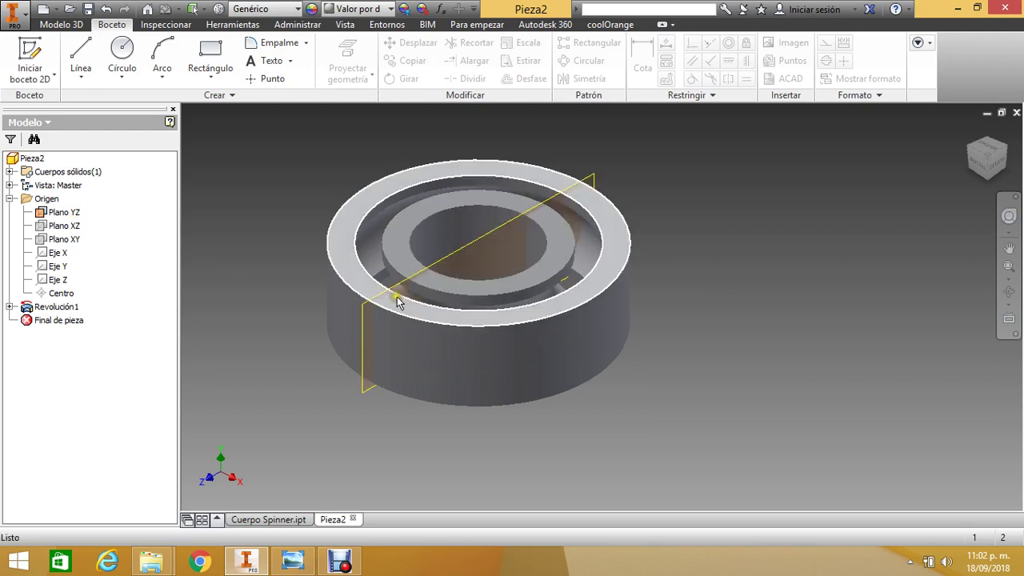
Start a new 2D sketch on the visible YZ plane.
left_click(362, 300)
left_click(363, 313)
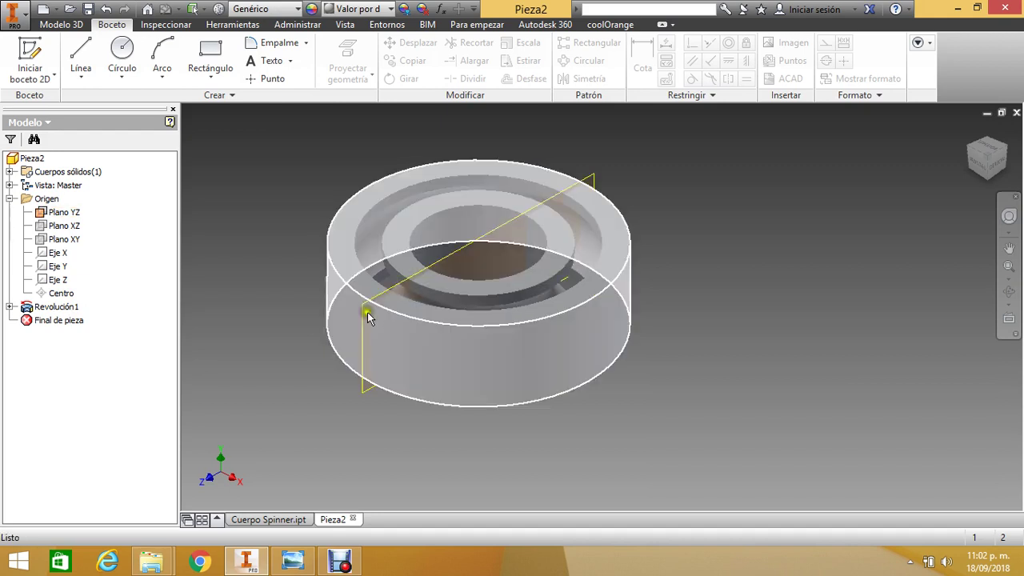
left_click(589, 183)
left_click_drag(592, 176, 605, 173)
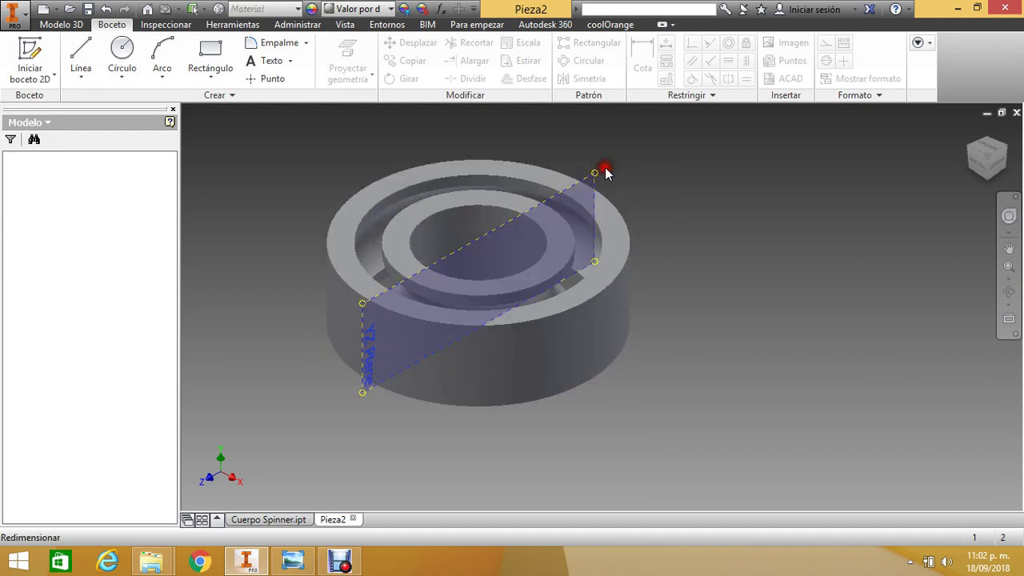
left_click(605, 173)
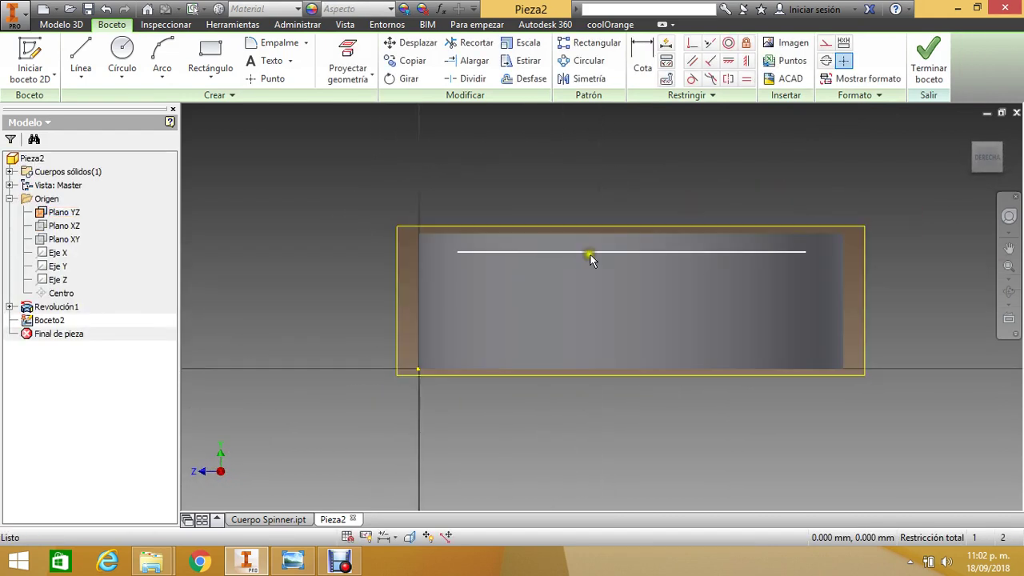
scroll(627, 285, "down", 2)
scroll(648, 286, "up", 3)
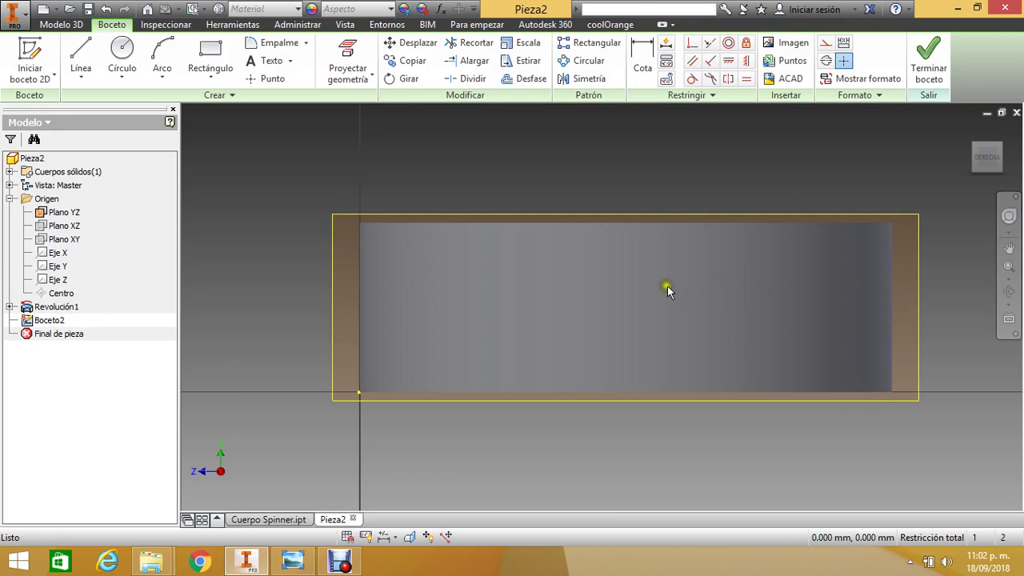
scroll(303, 228, "down", 2)
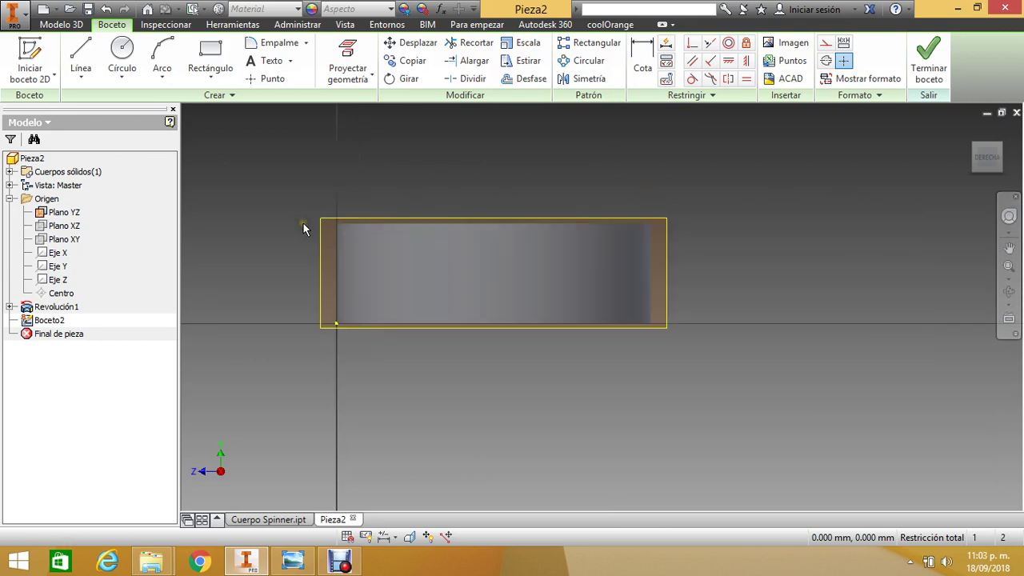
scroll(472, 182, "up", 3)
scroll(469, 228, "down", 2)
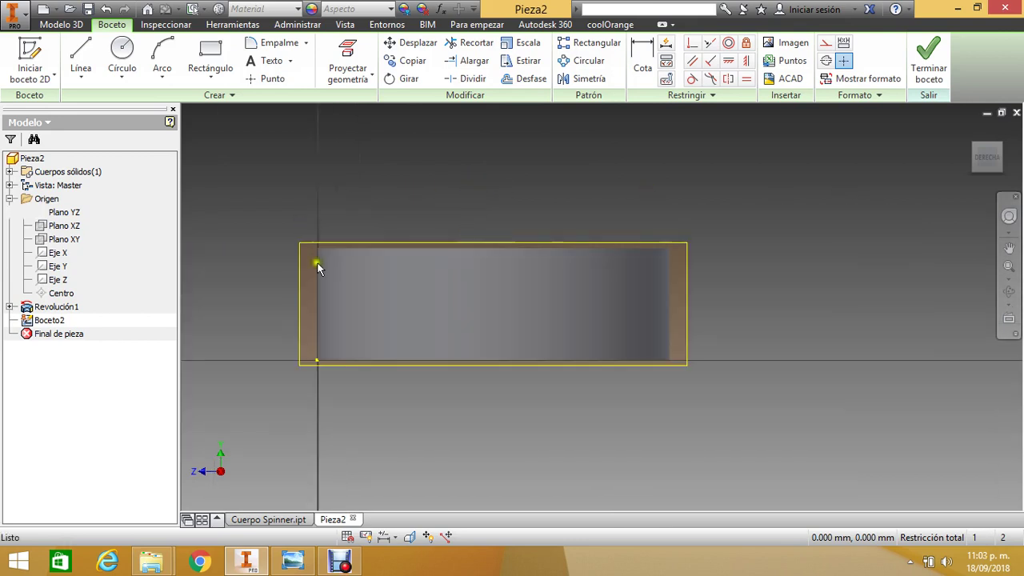
scroll(376, 247, "up", 3)
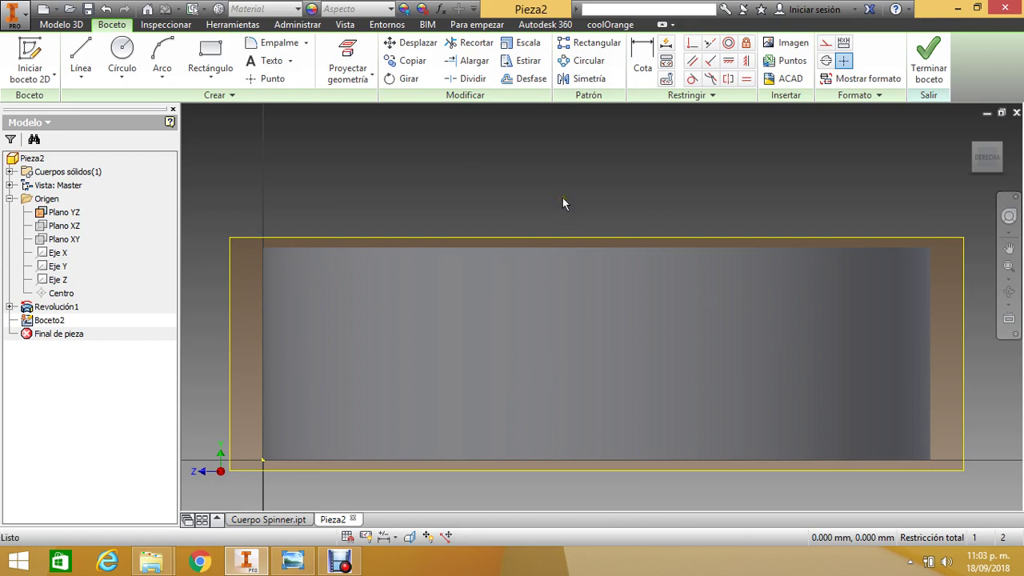
Slice the graphics at the YZ sketch plane to expose the cross-section of the bearing rings and ball groove.
left_click(544, 179)
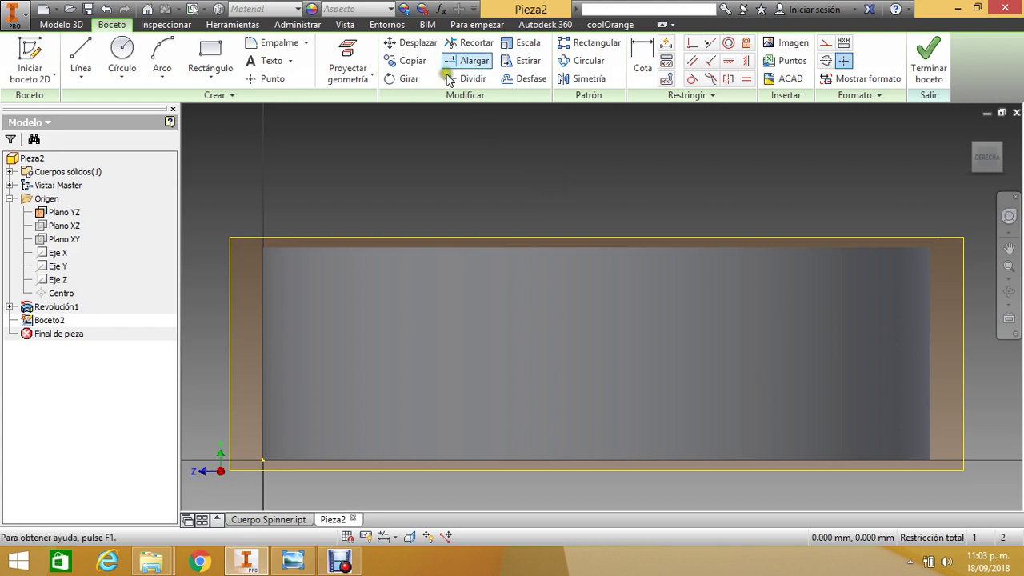
left_click(346, 25)
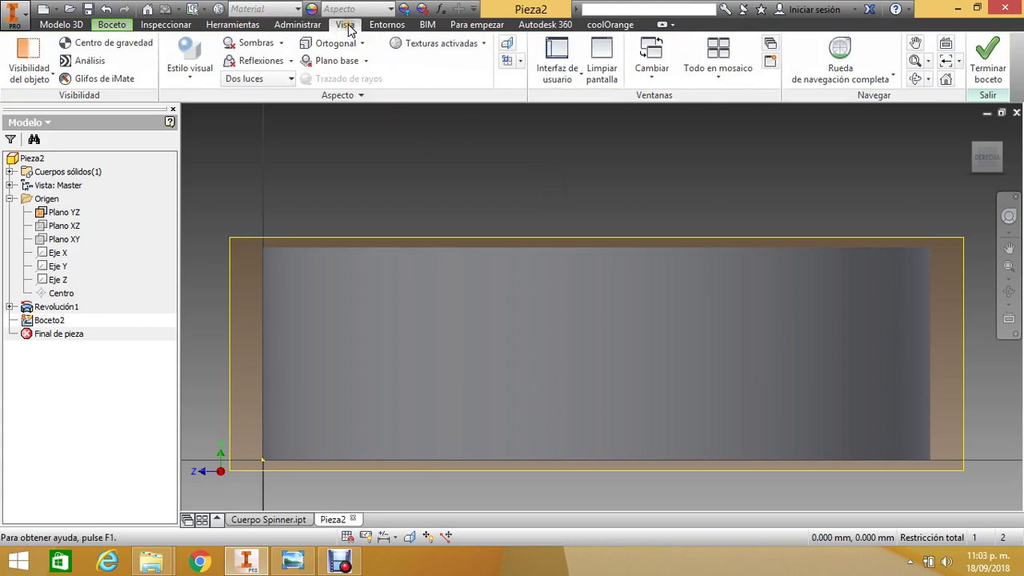
left_click(506, 44)
scroll(552, 205, "up", 3)
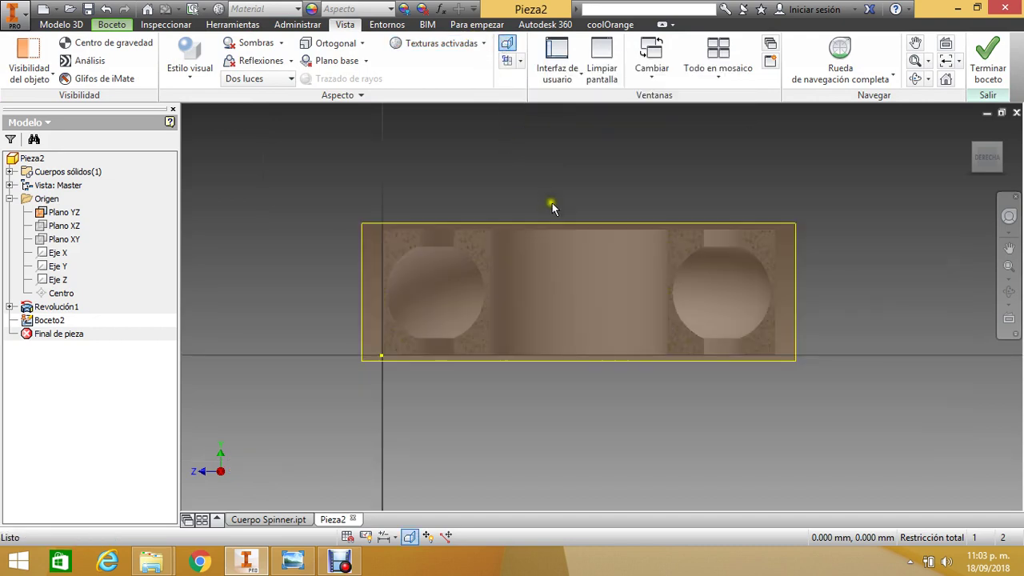
scroll(560, 197, "up", 2)
scroll(560, 197, "down", 3)
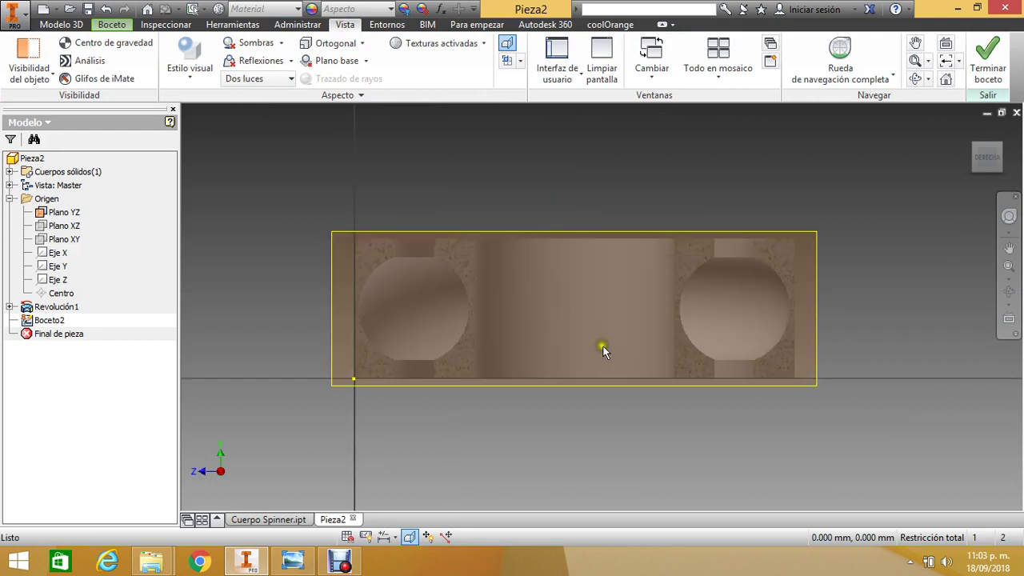
scroll(603, 351, "down", 2)
scroll(613, 293, "up", 2)
scroll(440, 266, "down", 2)
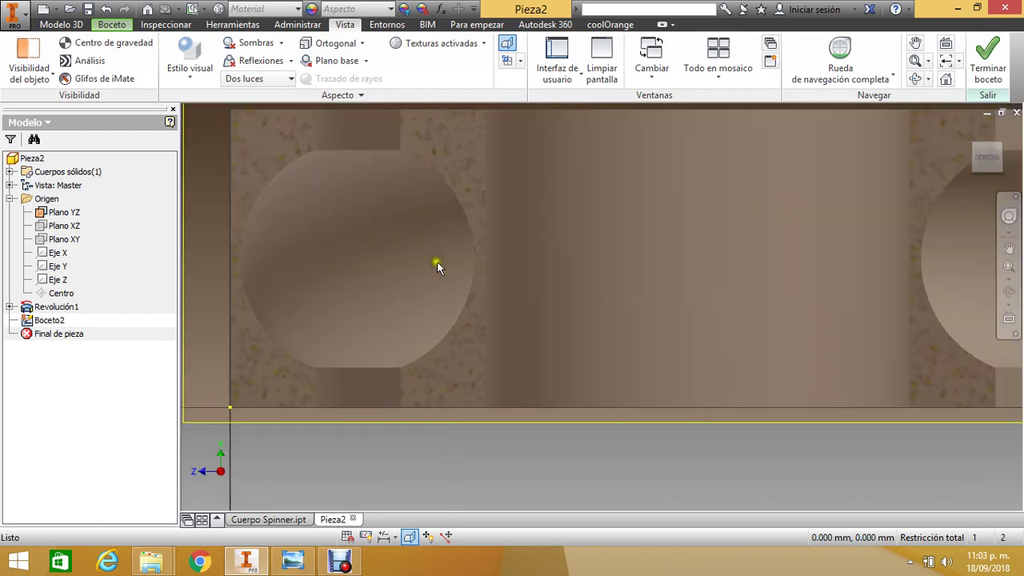
scroll(449, 180, "up", 2)
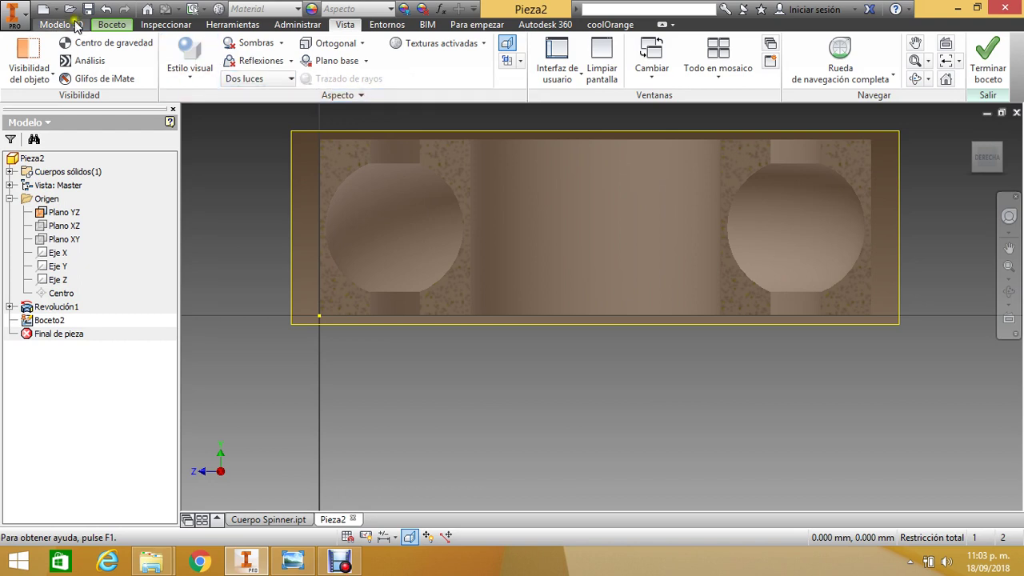
Project the inner ring's curved groove edge, on the section nearest the sketch origin, into the YZ-plane sketch.
left_click(112, 24)
scroll(338, 137, "up", 3)
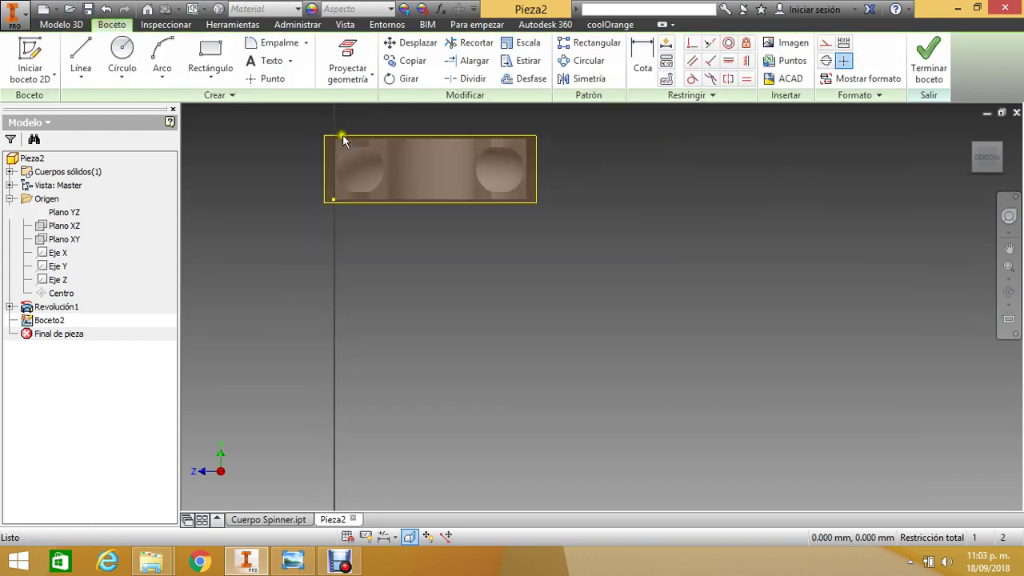
scroll(359, 133, "down", 4)
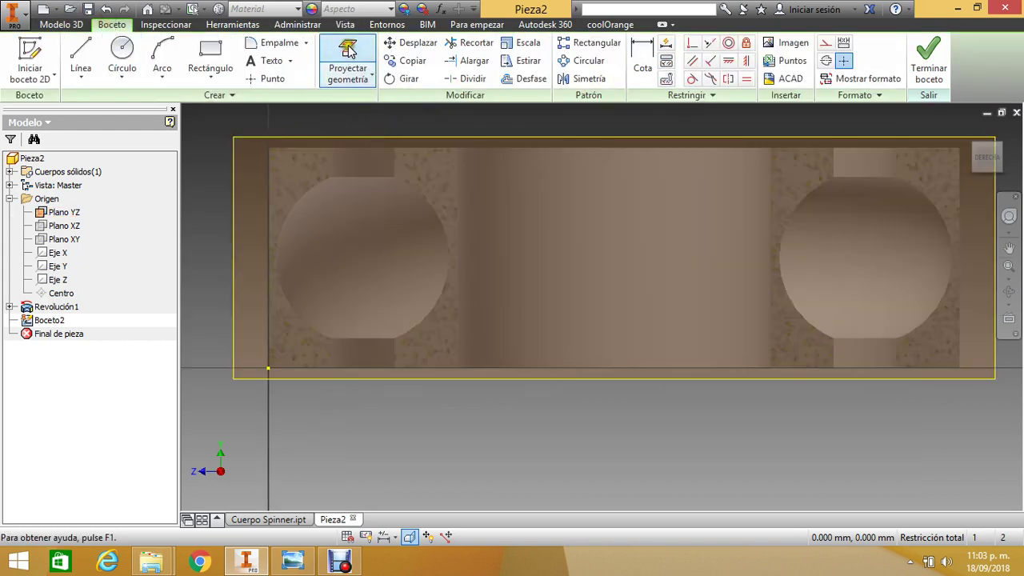
left_click(352, 68)
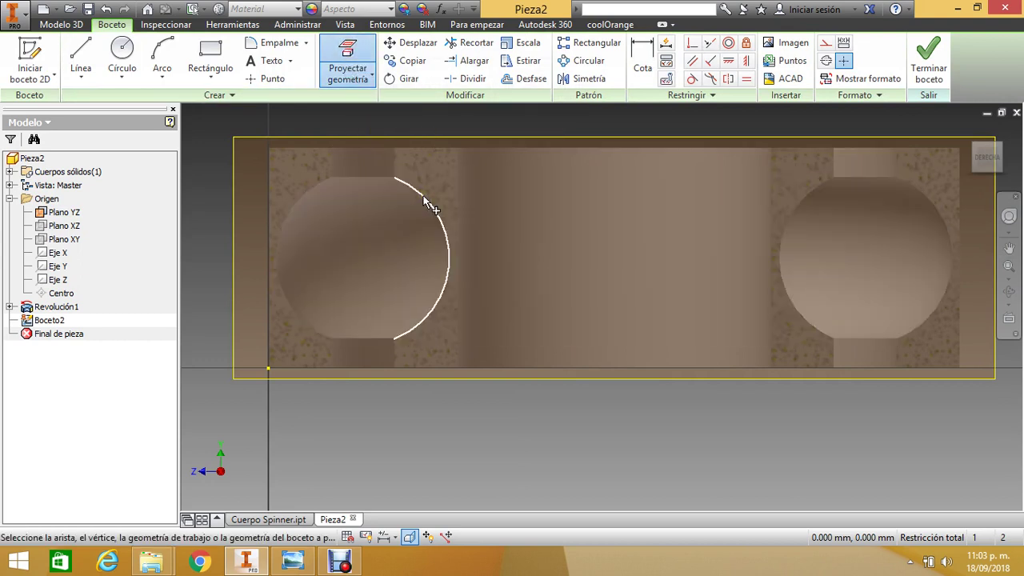
left_click(424, 200)
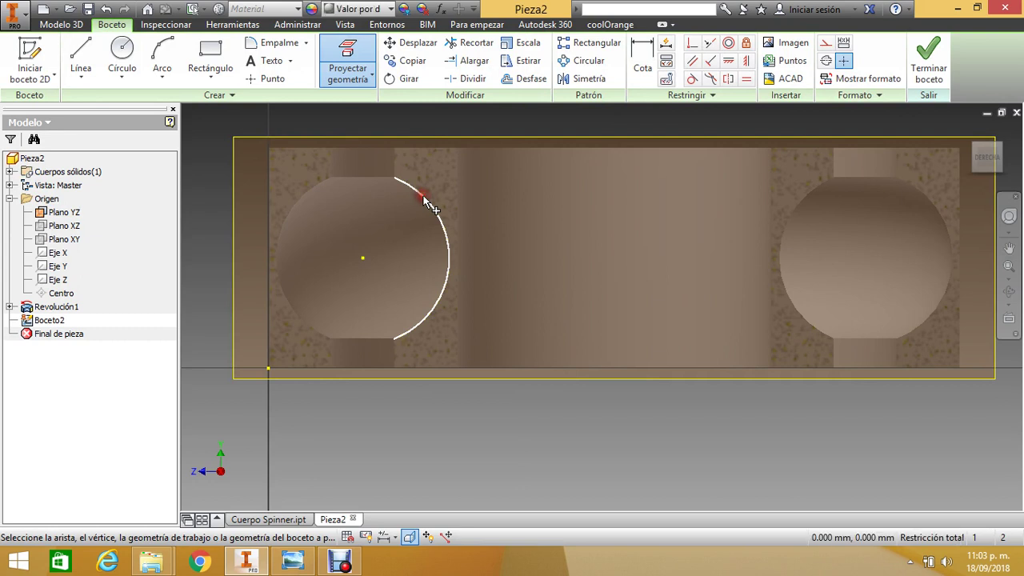
Start a centre-point circle in the YZ-plane sketch for the ball in the bearing groove.
scroll(524, 383, "up", 2)
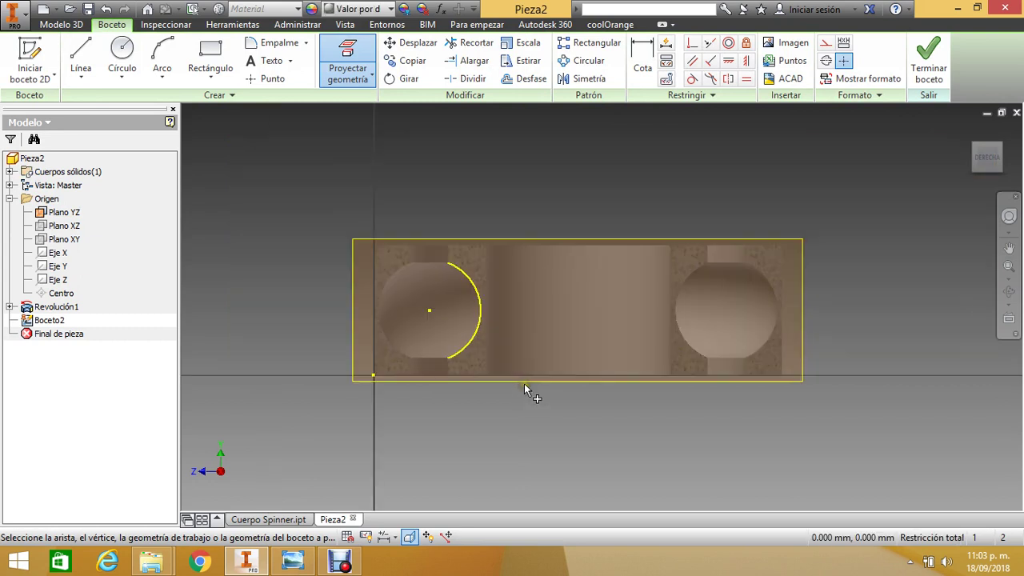
scroll(500, 378, "down", 4)
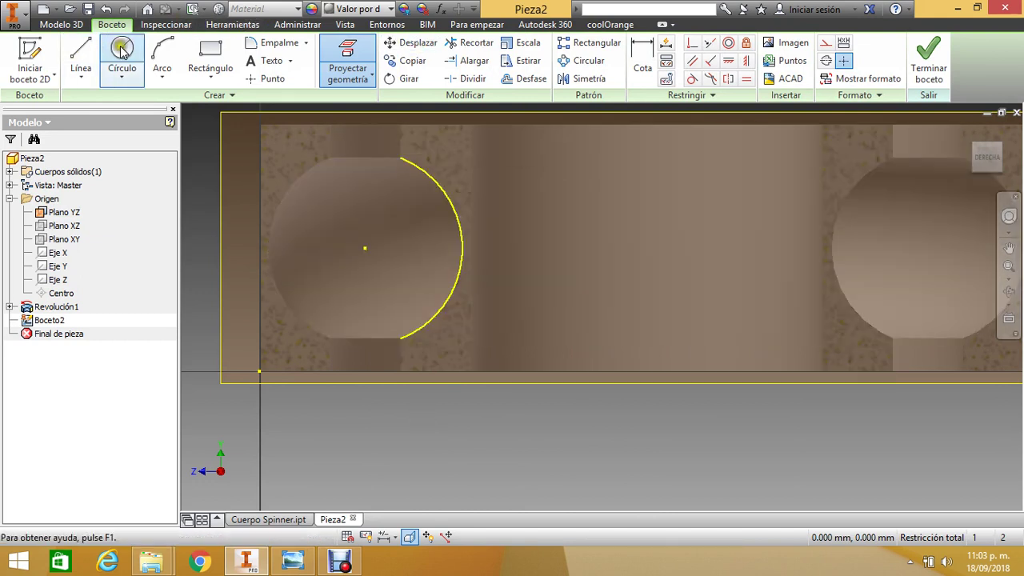
left_click(134, 67)
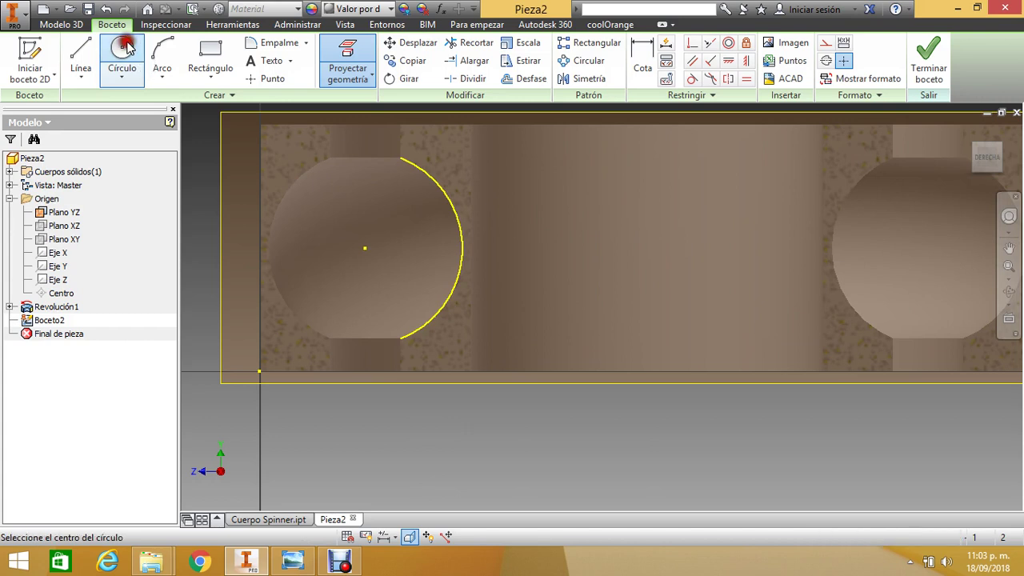
Draw a 4.8 mm diameter circle centred on the projected centre point of the bearing's ball groove.
left_click(365, 248)
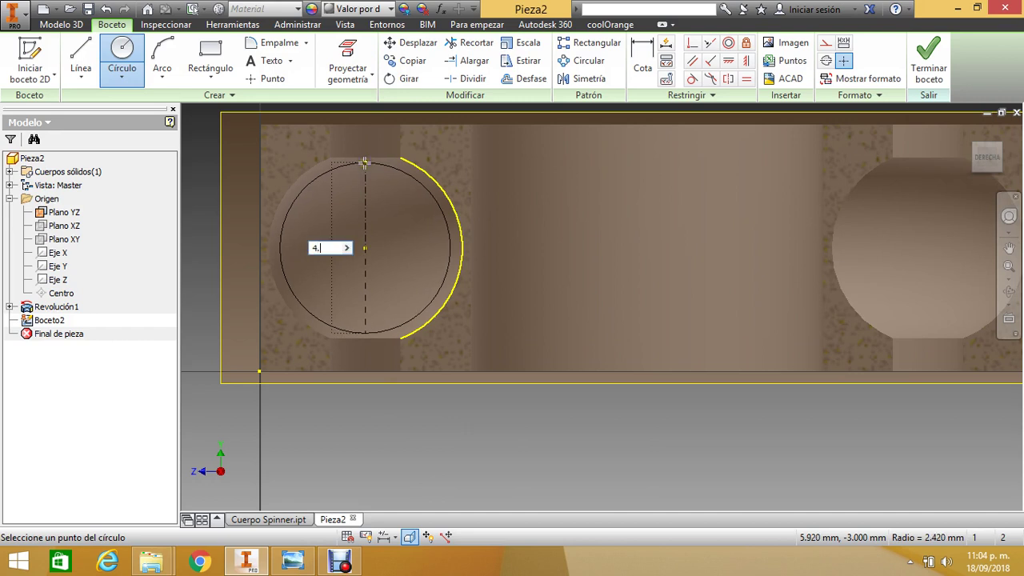
type("4.8")
key("Return")
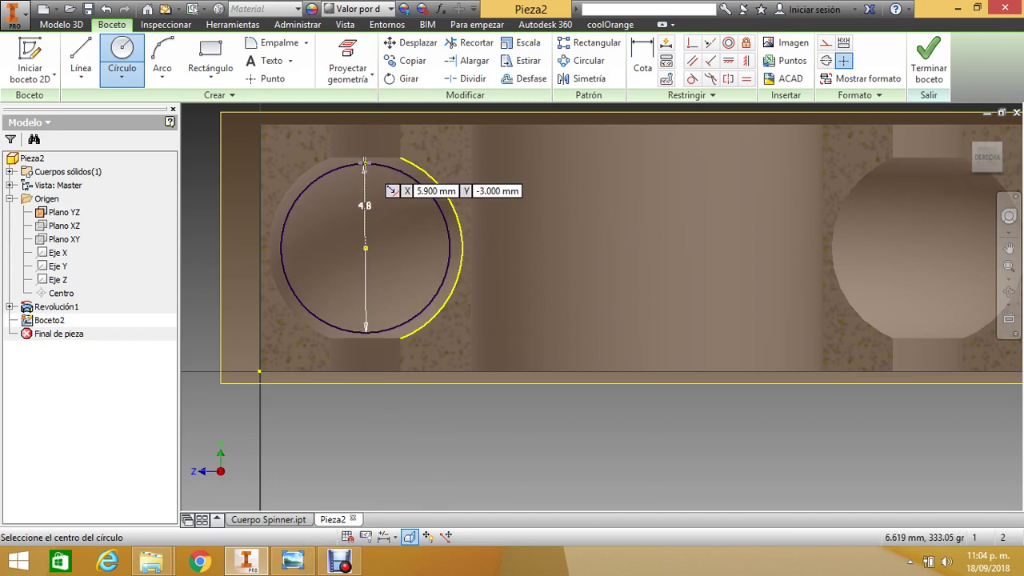
scroll(398, 204, "down", 2)
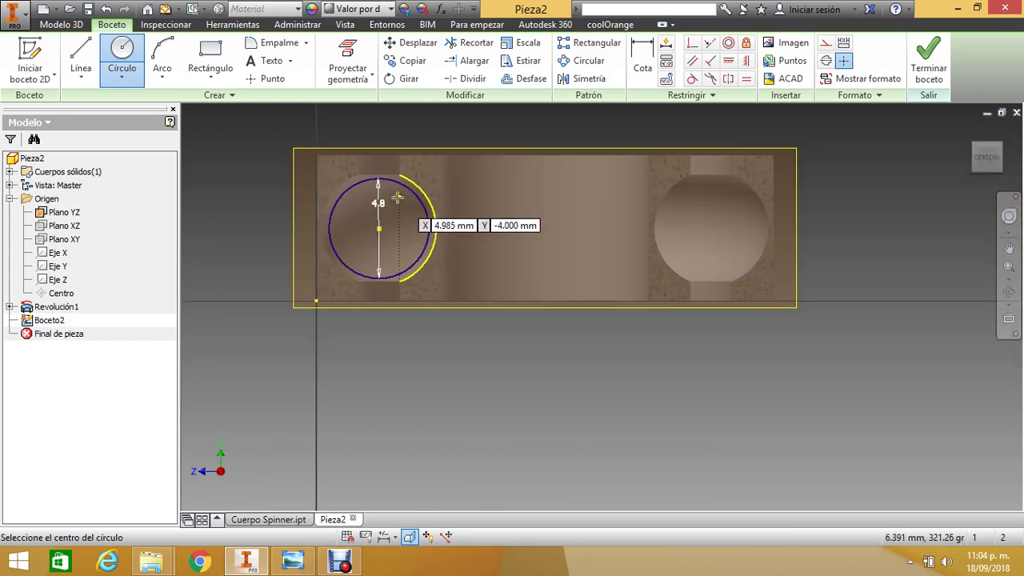
scroll(397, 209, "up", 3)
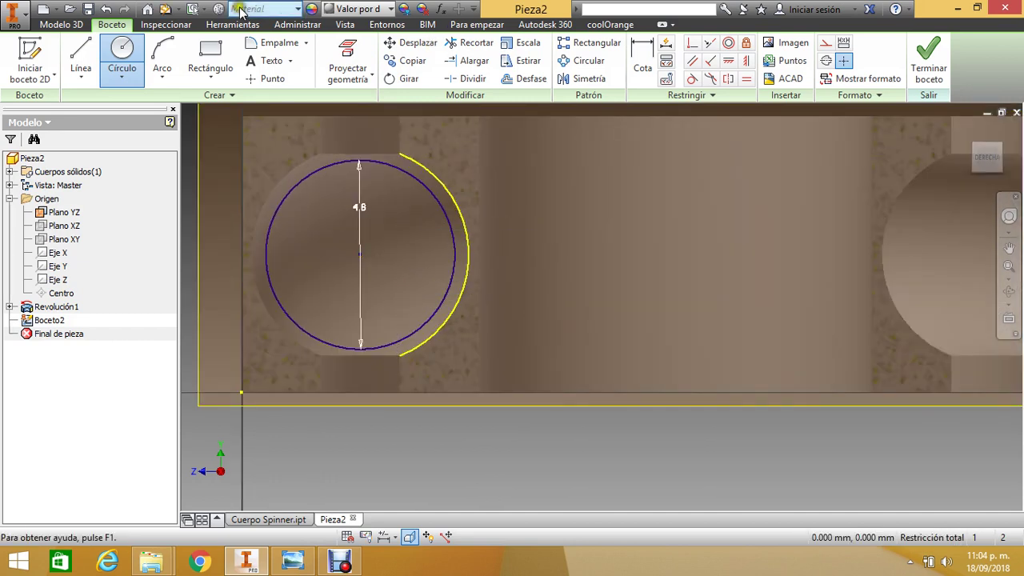
Draw a vertical line across the full diameter of the circle, joining its uppermost and lowermost points.
left_click(86, 51)
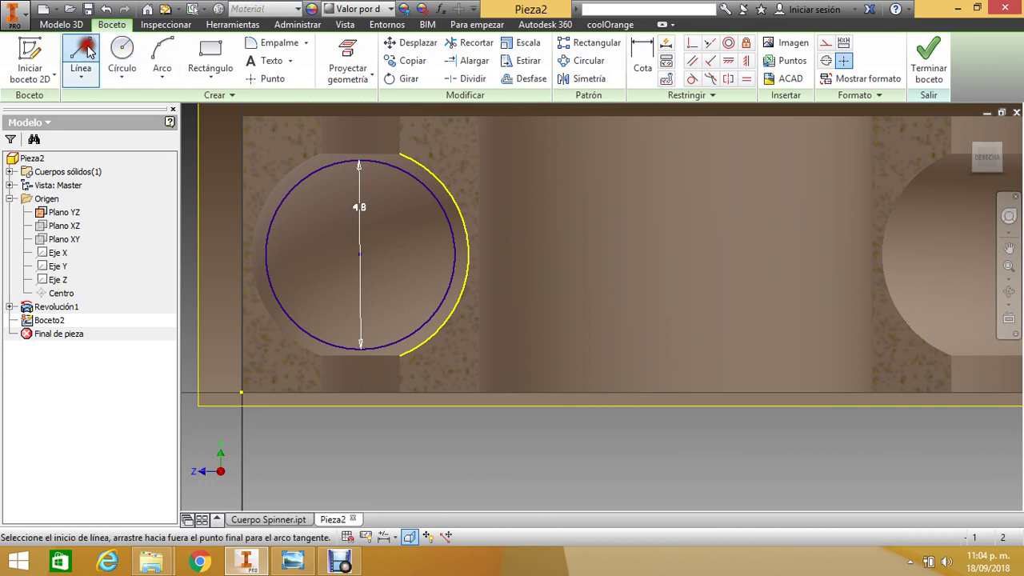
left_click(359, 162)
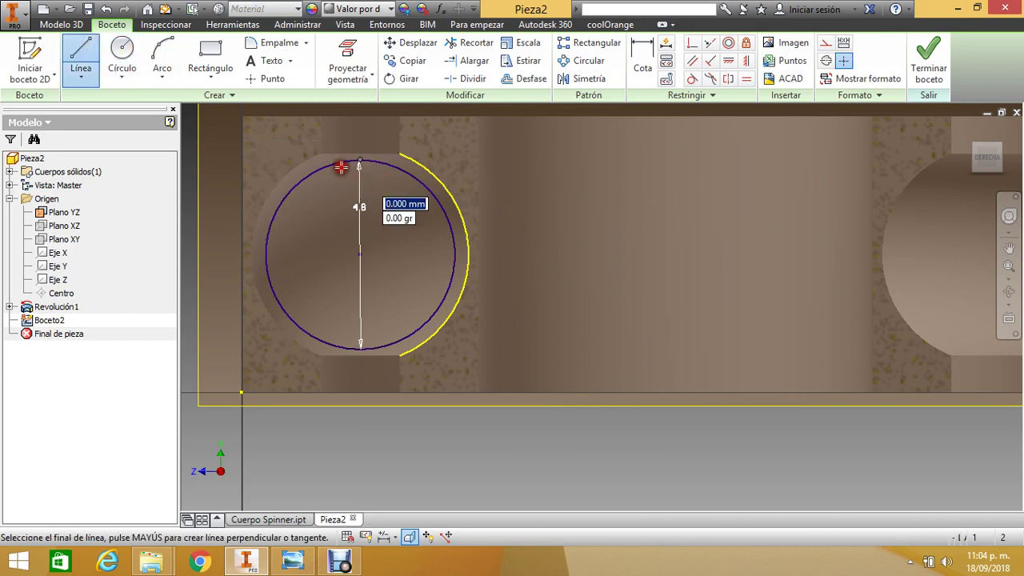
left_click(360, 349)
key("Escape")
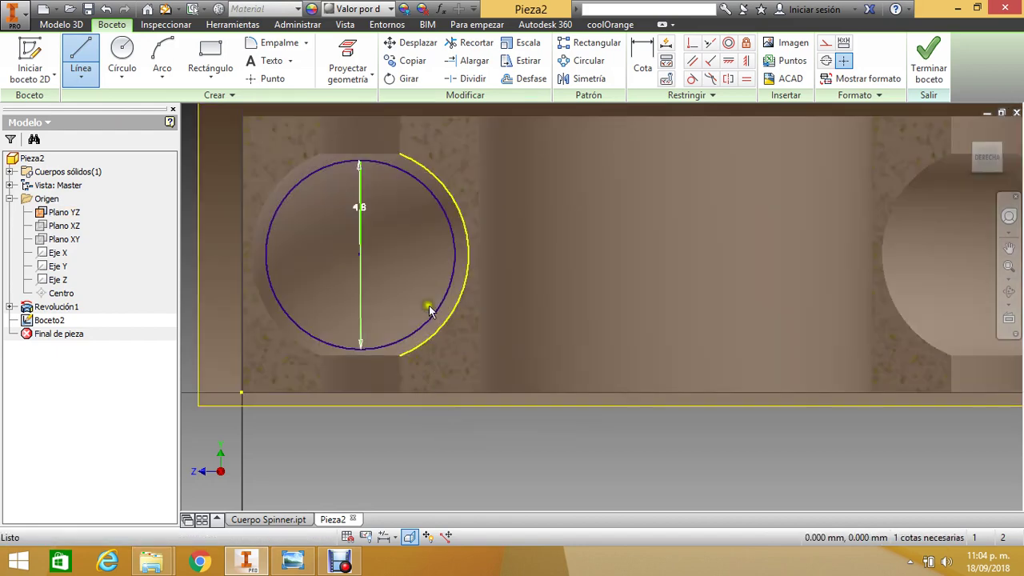
key("Escape")
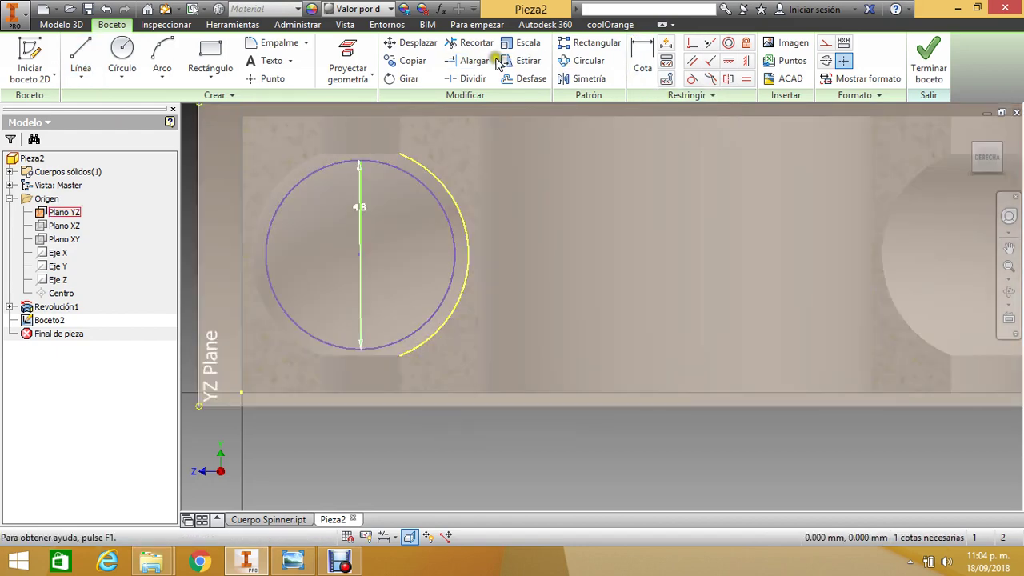
Trim away the half of the circle facing the bearing's bore to leave a closed semicircle.
left_click(476, 42)
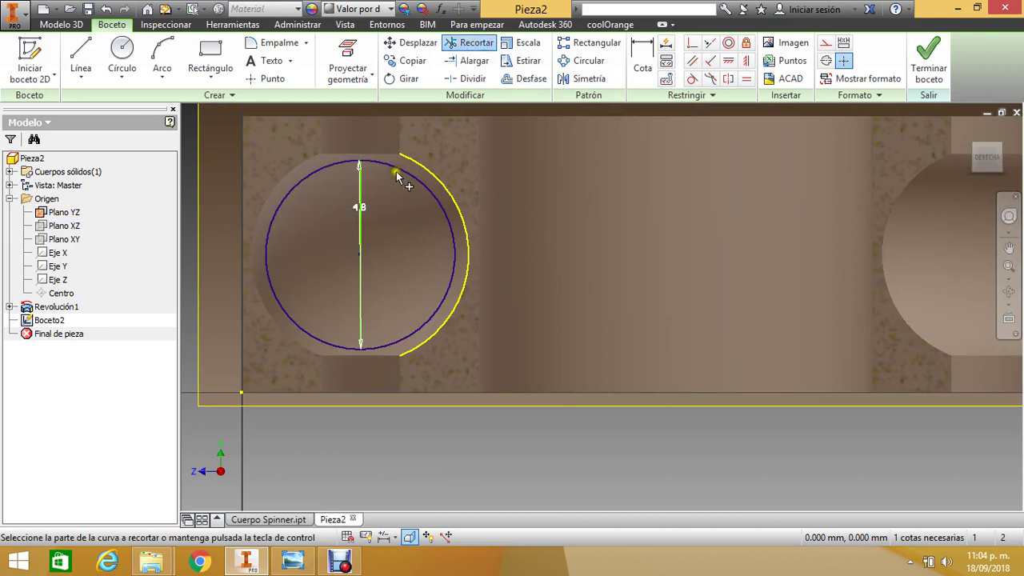
left_click(400, 173)
scroll(402, 180, "down", 2)
scroll(401, 187, "down", 5)
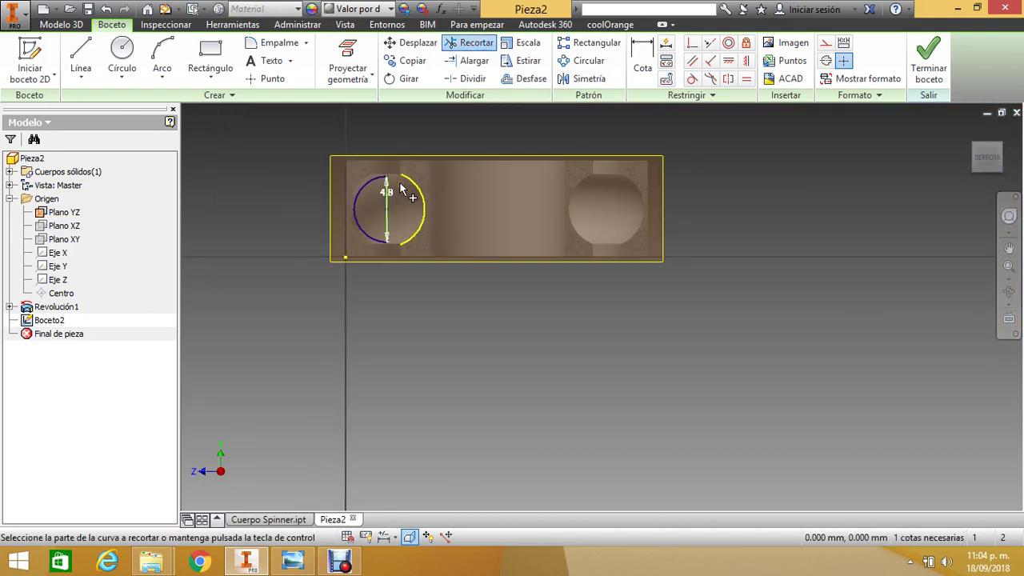
scroll(424, 238, "up", 4)
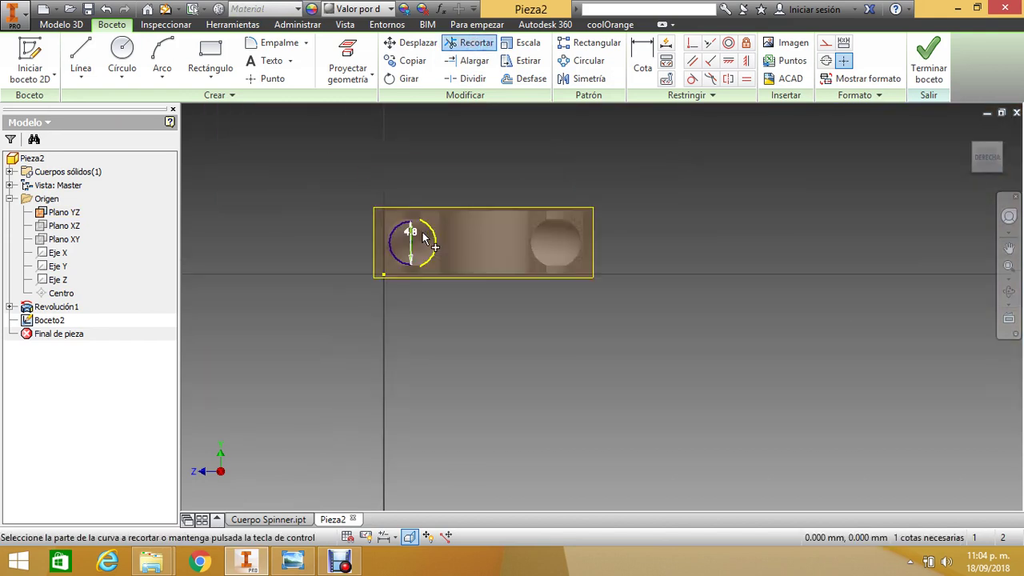
Revolve the semicircular profile a full turn about its vertical diameter line to form a solid ball joined to the rings.
left_click(1006, 294)
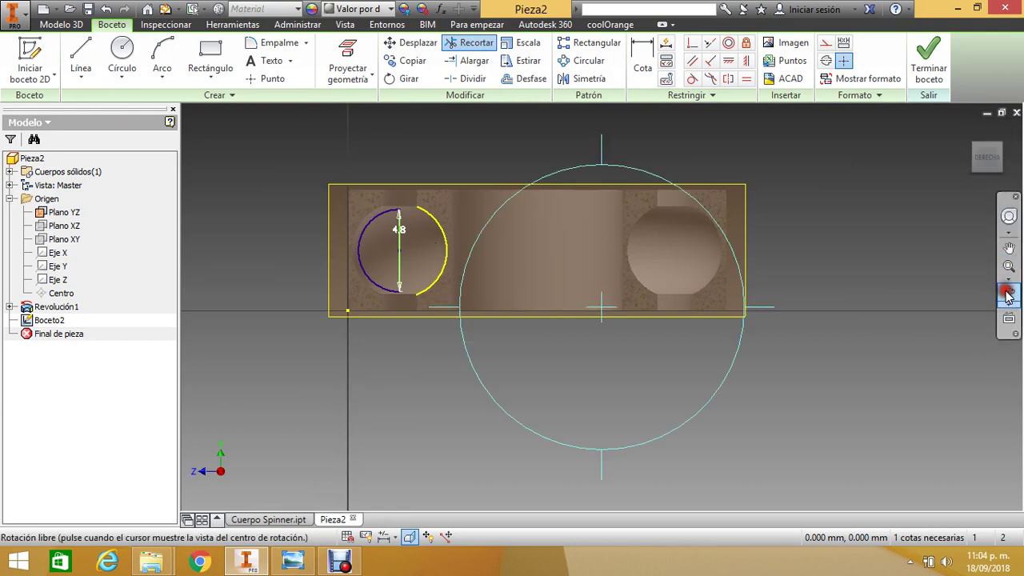
mouse_move(567, 221)
left_mouse_down()
mouse_move(603, 239)
mouse_move(613, 267)
mouse_move(677, 295)
mouse_move(655, 327)
mouse_move(679, 306)
mouse_move(663, 384)
left_mouse_up()
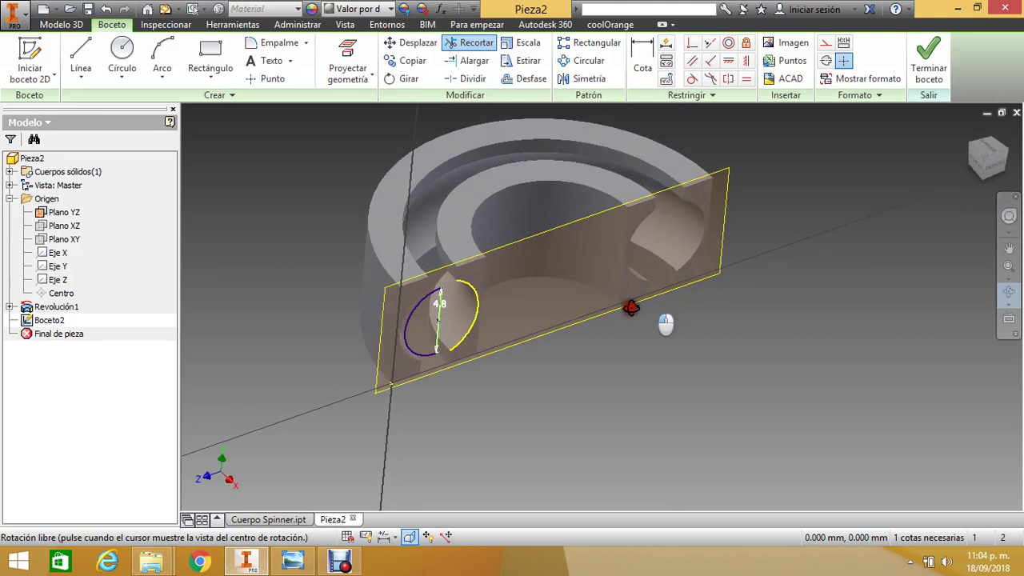
scroll(446, 322, "up", 2)
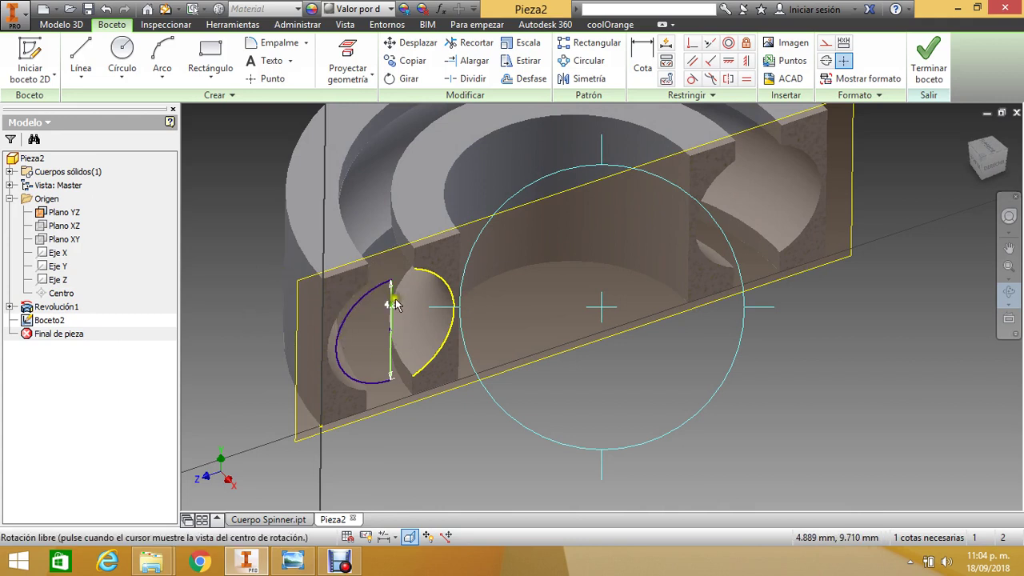
left_click_drag(392, 297, 503, 252)
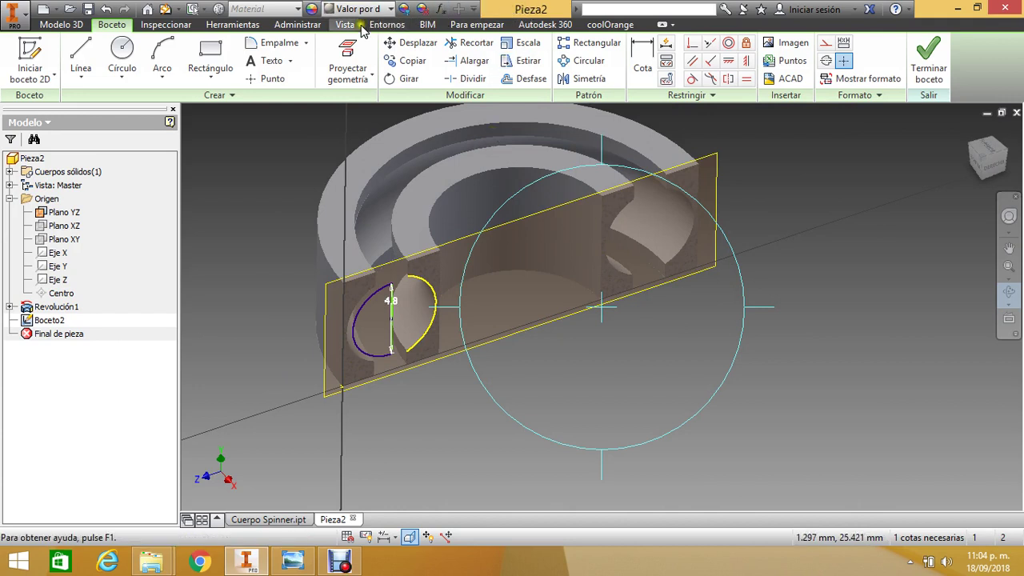
left_click(59, 25)
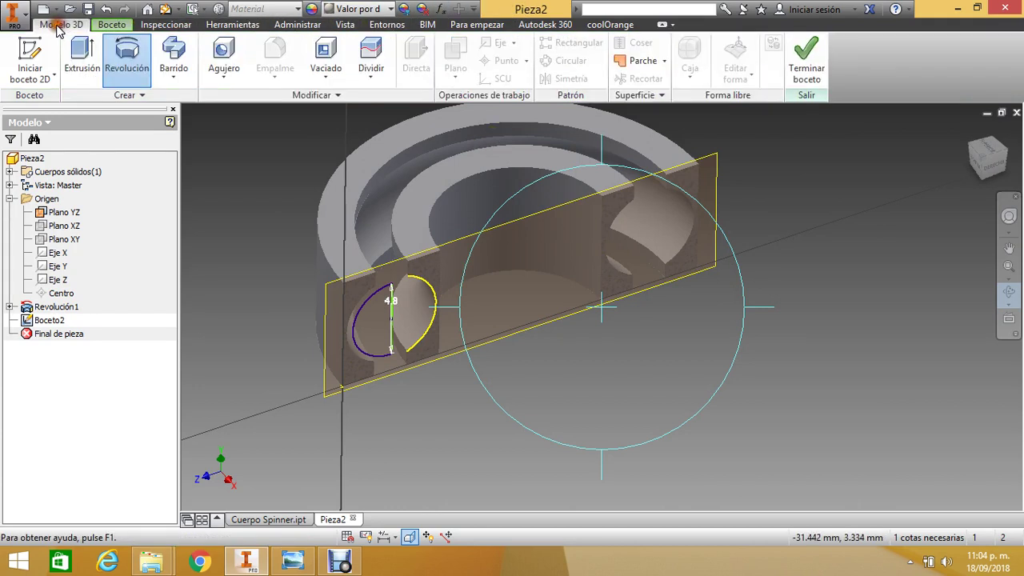
left_click(126, 54)
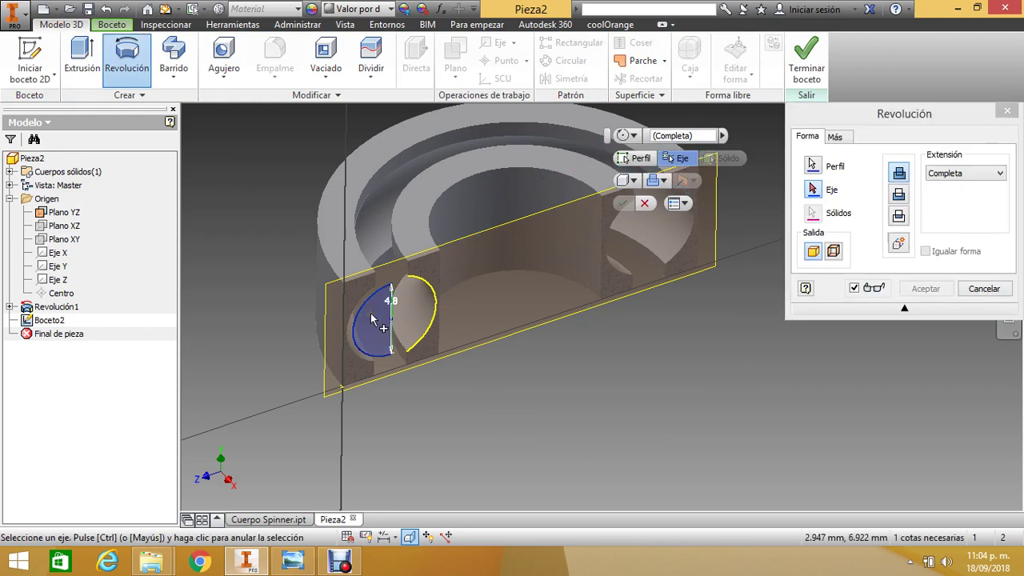
left_click(815, 190)
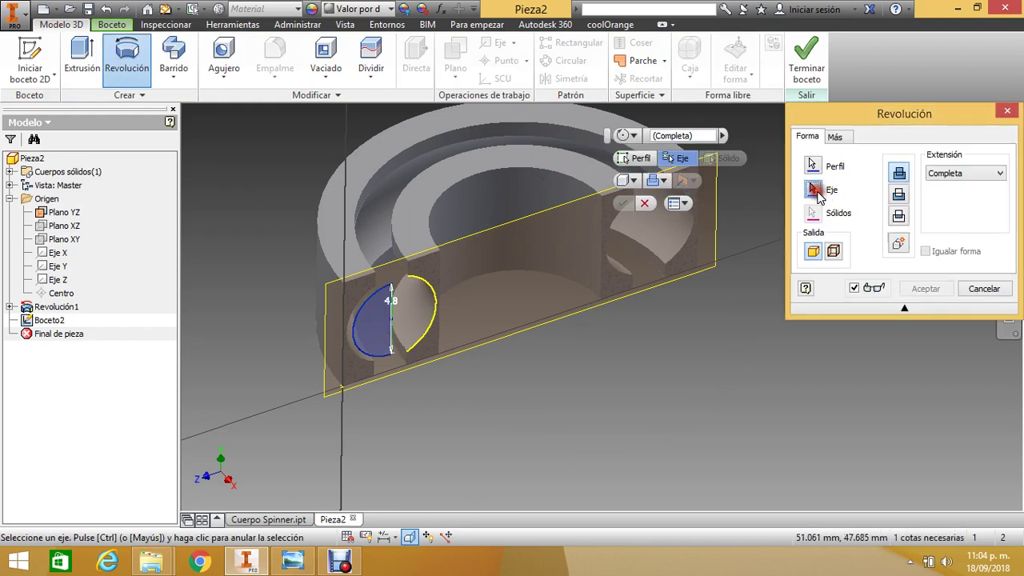
left_click(393, 330)
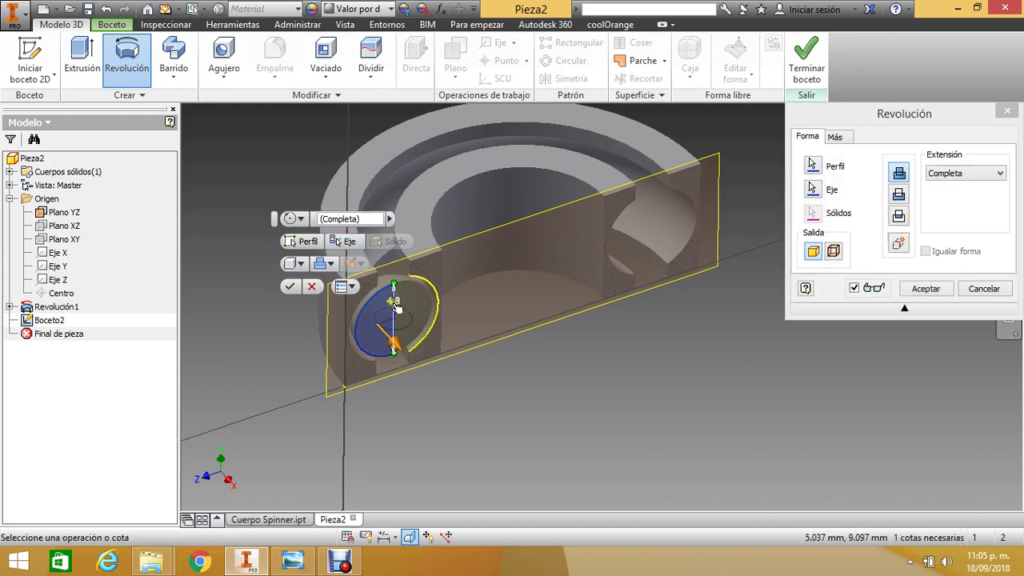
scroll(395, 306, "up", 5)
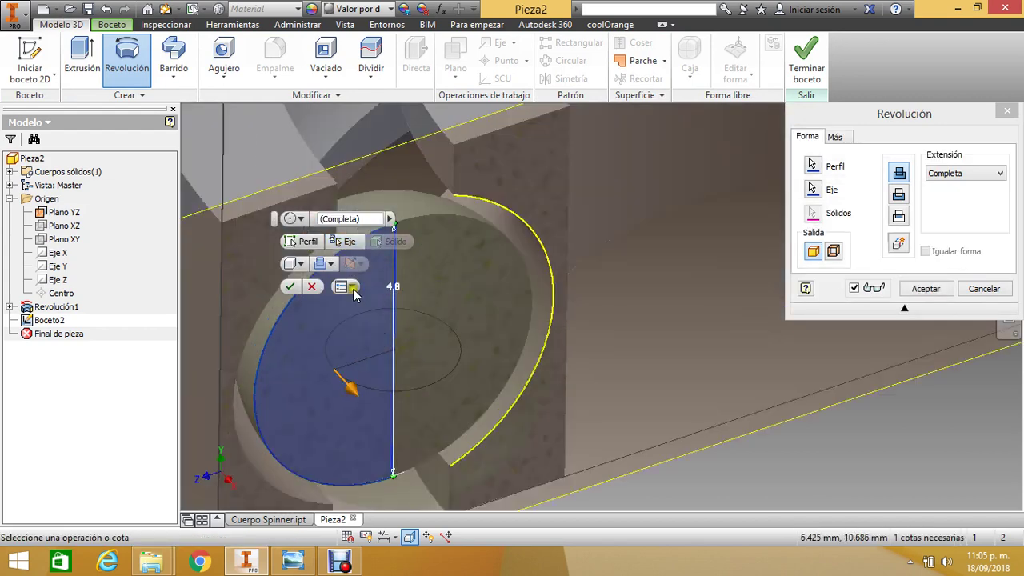
left_click(295, 286)
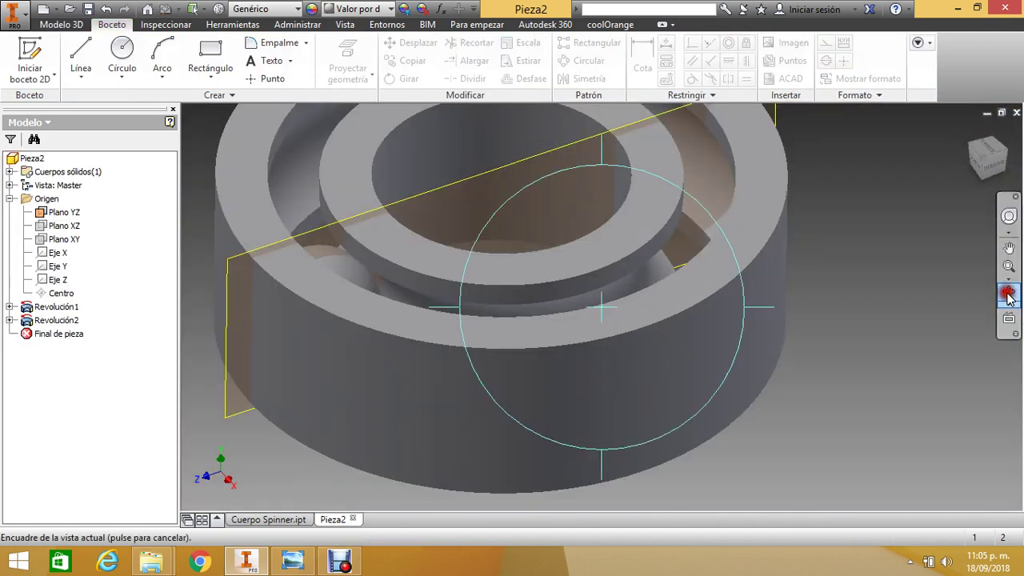
Create a circular pattern of the revolved ball with 8 instances over 360 degrees about the bearing's bore axis.
left_click(1008, 295)
left_click_drag(670, 210, 595, 272)
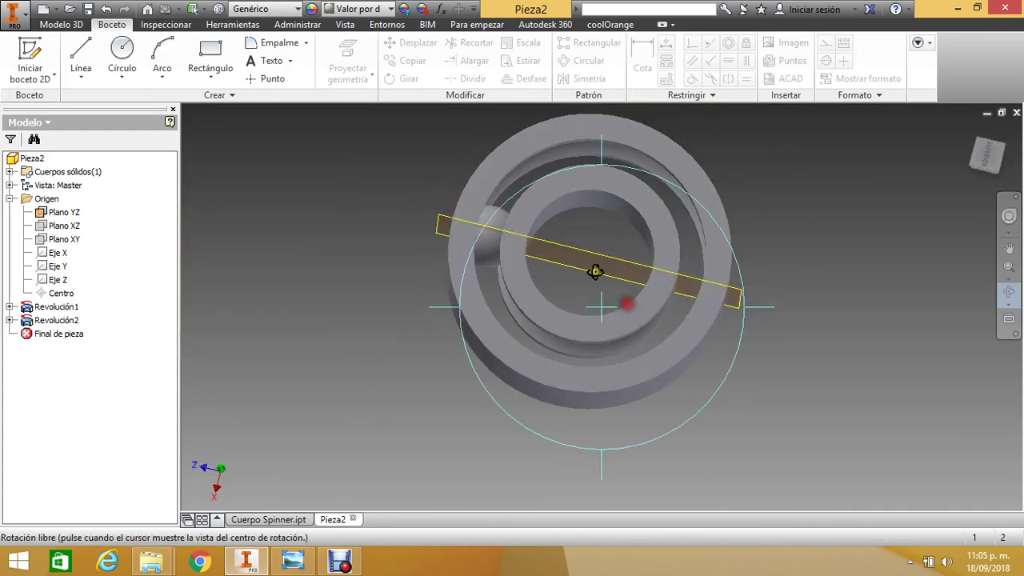
scroll(595, 272, "up", 5)
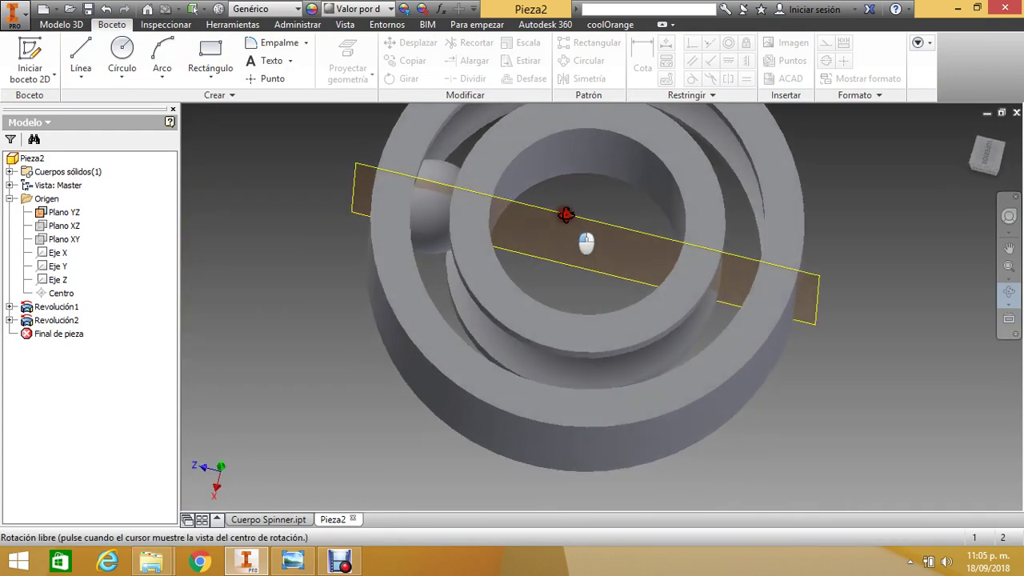
scroll(586, 244, "down", 5)
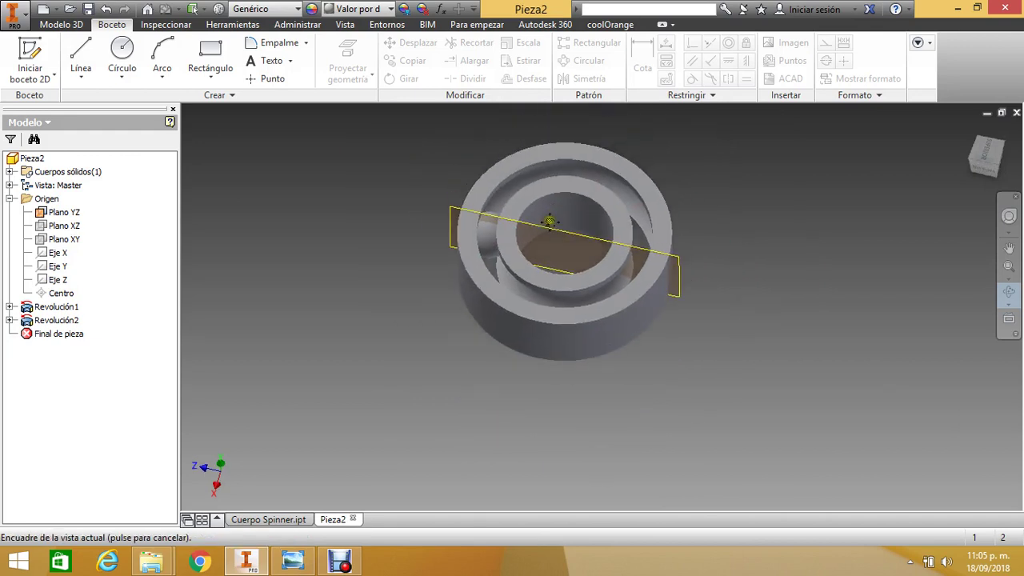
middle_click_drag(550, 222, 563, 272)
scroll(536, 276, "up", 2)
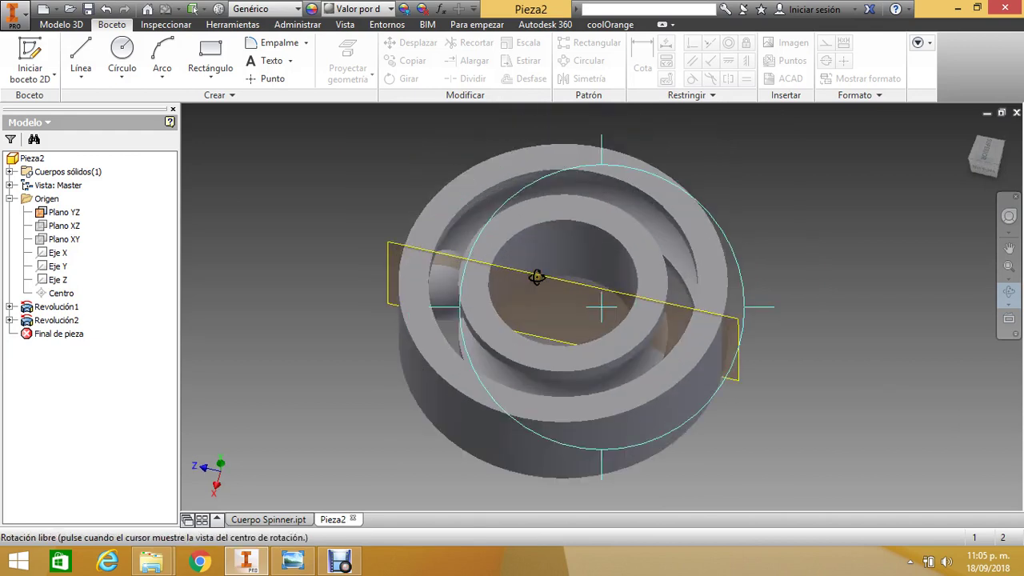
left_click(74, 25)
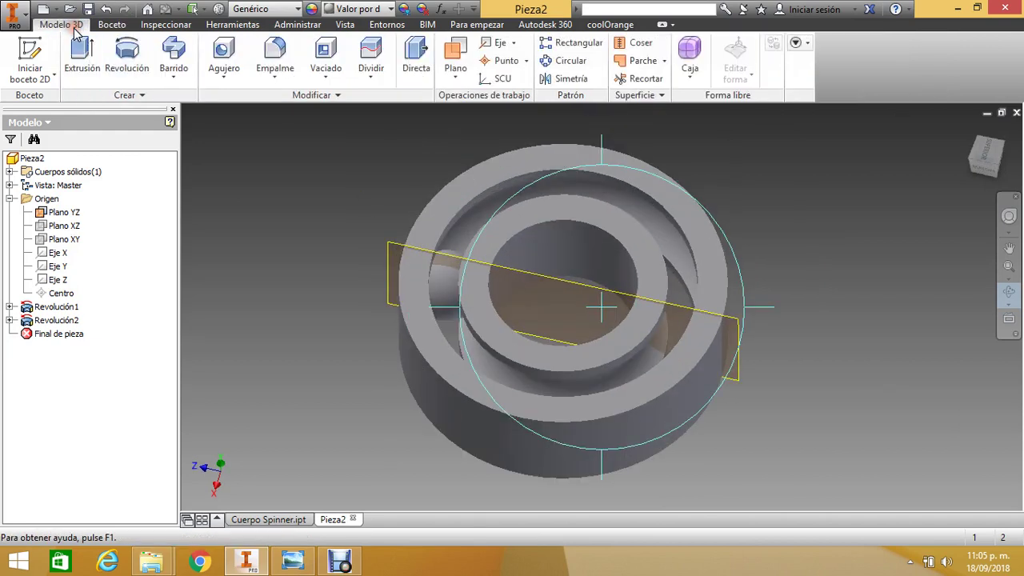
left_click(572, 65)
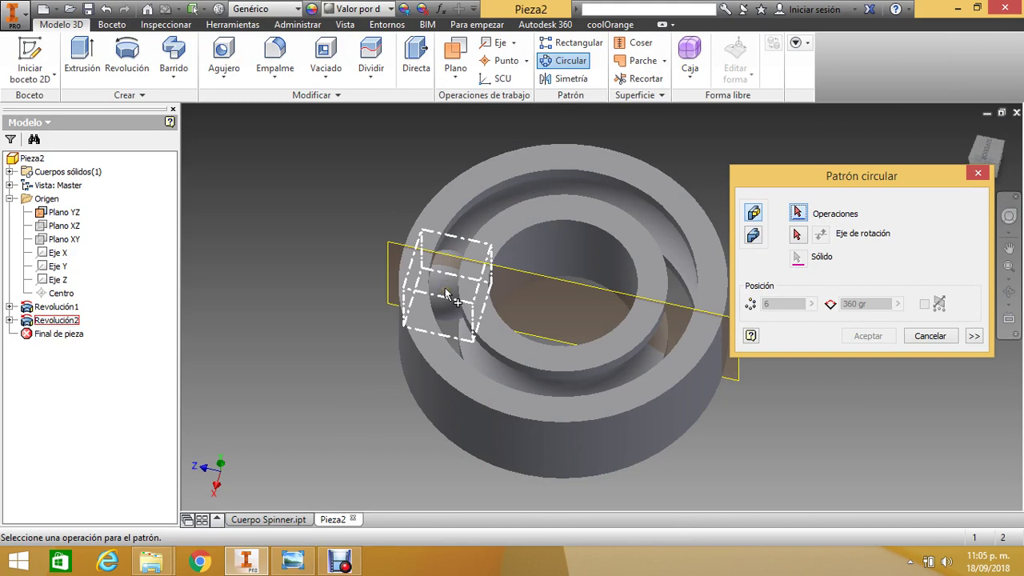
left_click(451, 297)
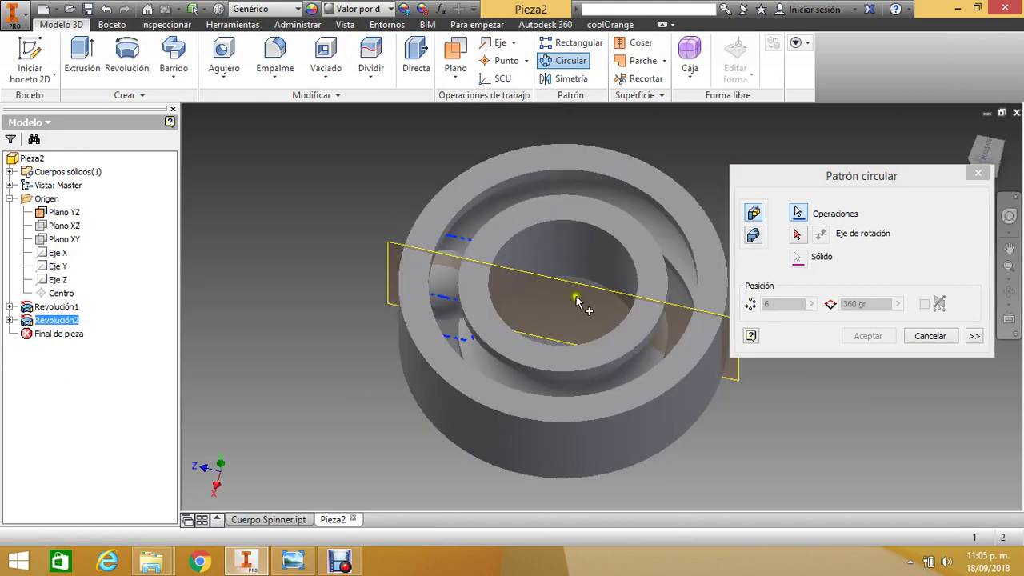
left_click(798, 236)
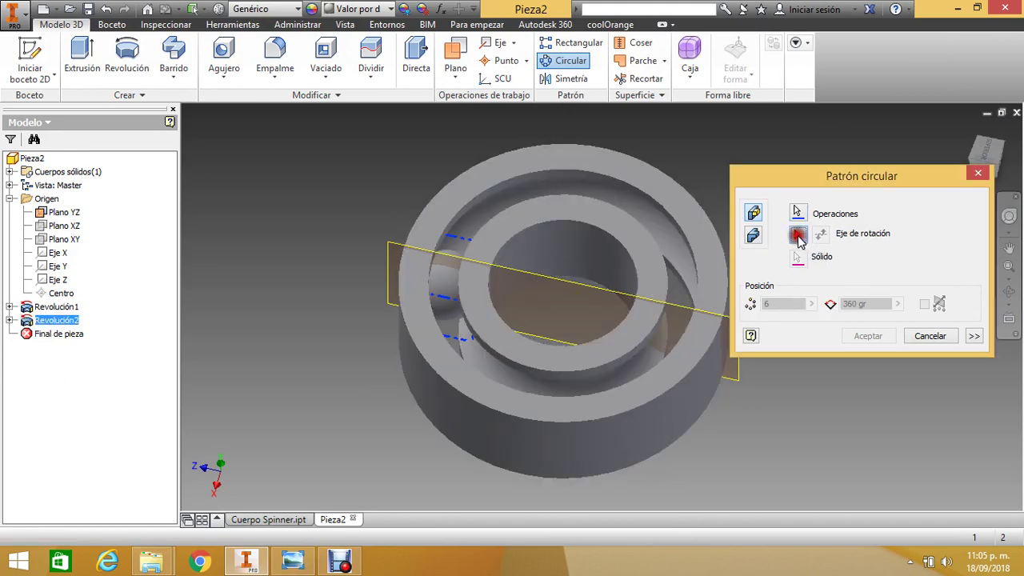
left_click(628, 252)
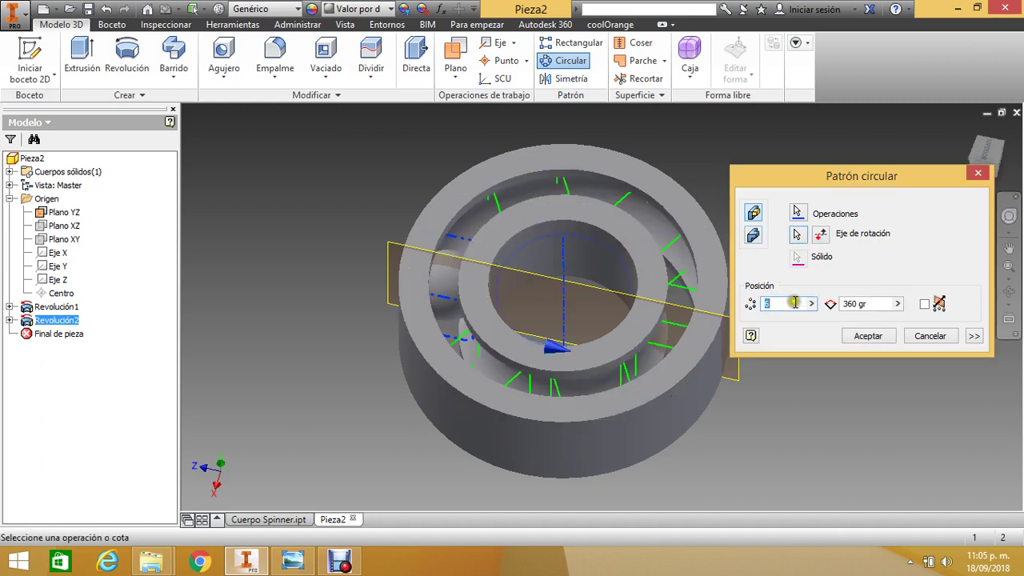
type("5")
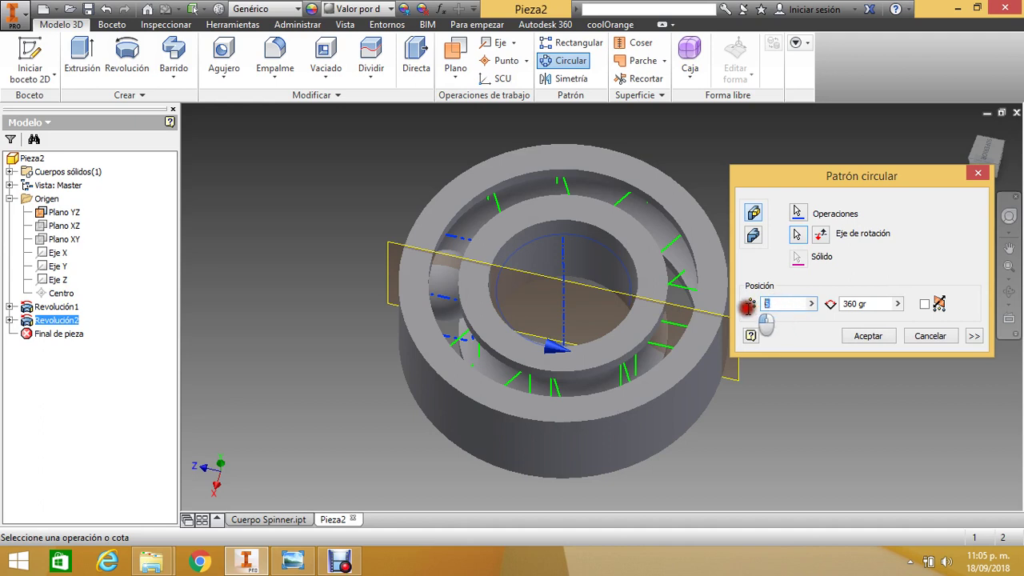
type("8")
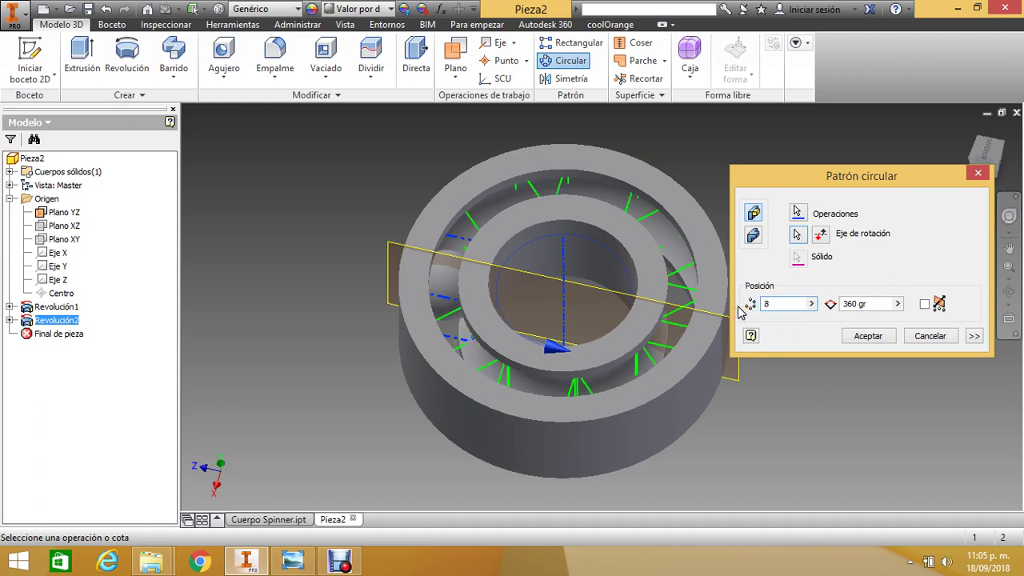
key("Return")
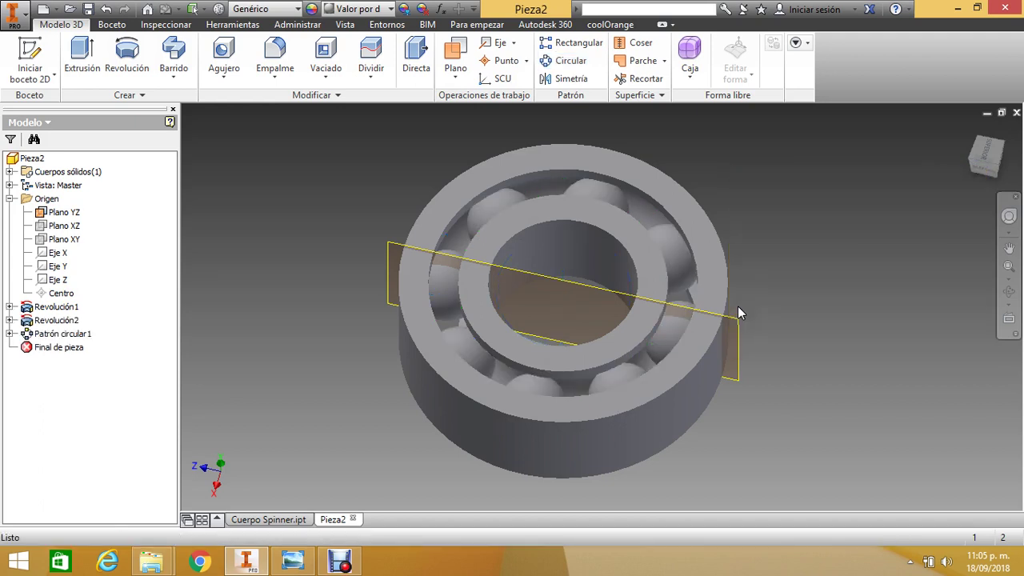
Start a fillet and select both outside circular edges of the outer ring and both edges of the inner ring's bore.
left_click(1004, 291)
left_click_drag(649, 223, 576, 235)
scroll(578, 240, "up", 2)
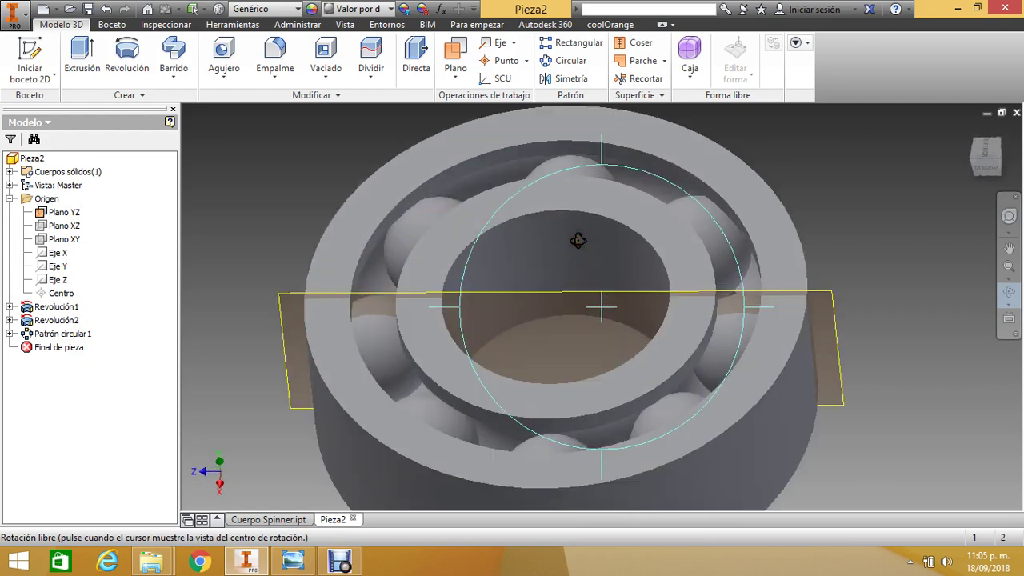
left_click(280, 59)
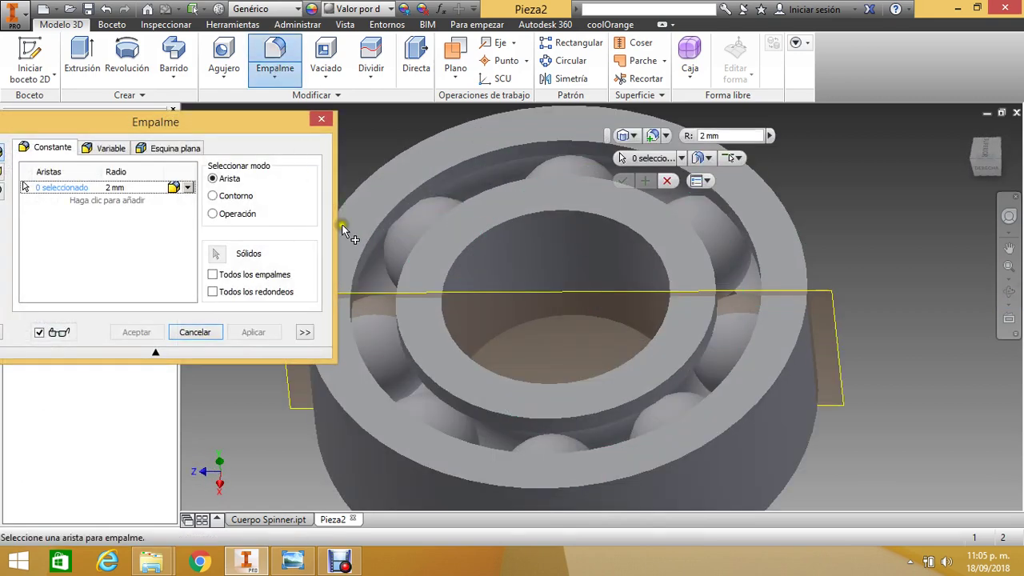
middle_click_drag(511, 247, 565, 226)
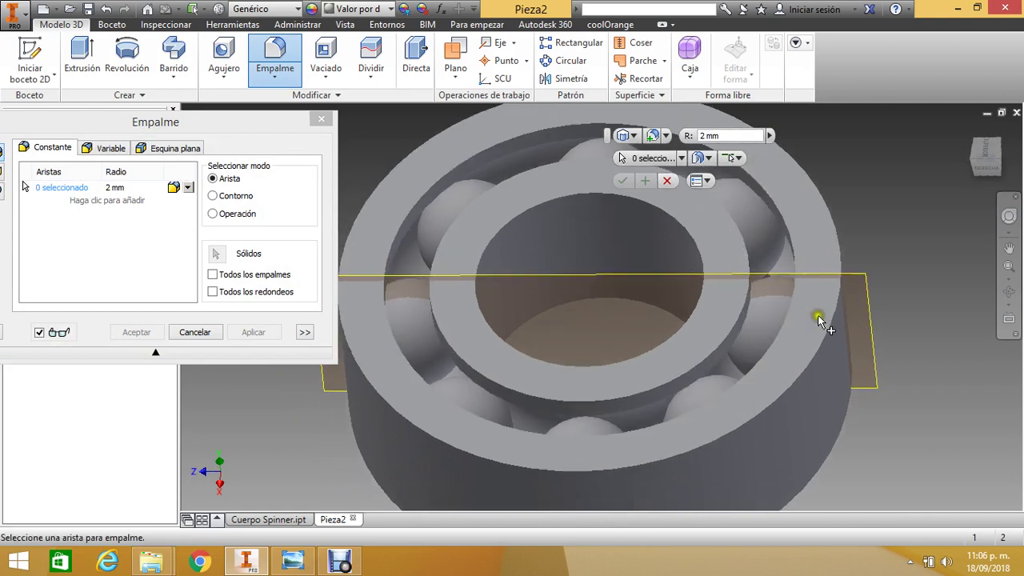
left_click(827, 346)
middle_click_drag(797, 336, 736, 340)
left_click(733, 339)
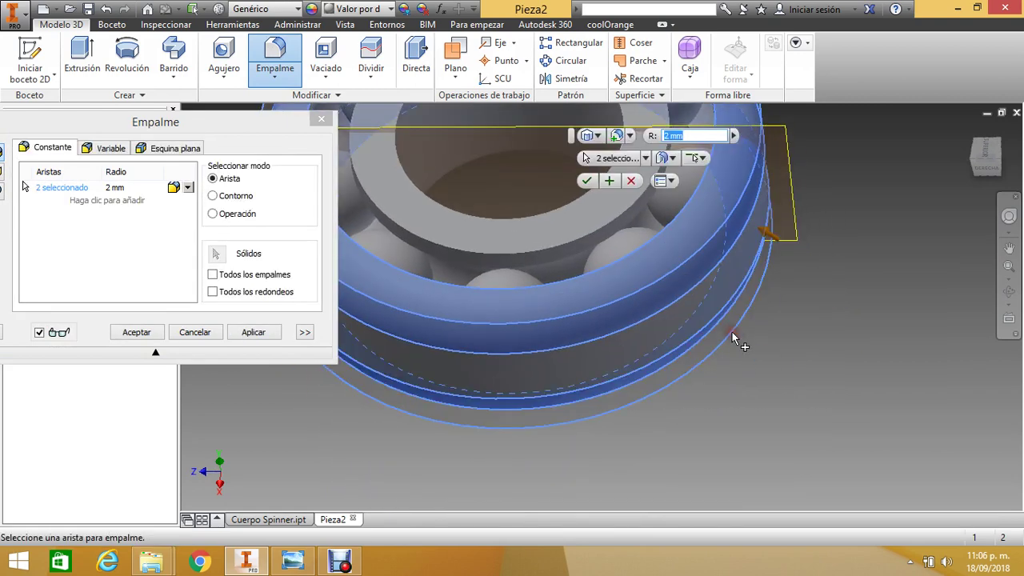
middle_click_drag(583, 248, 526, 254)
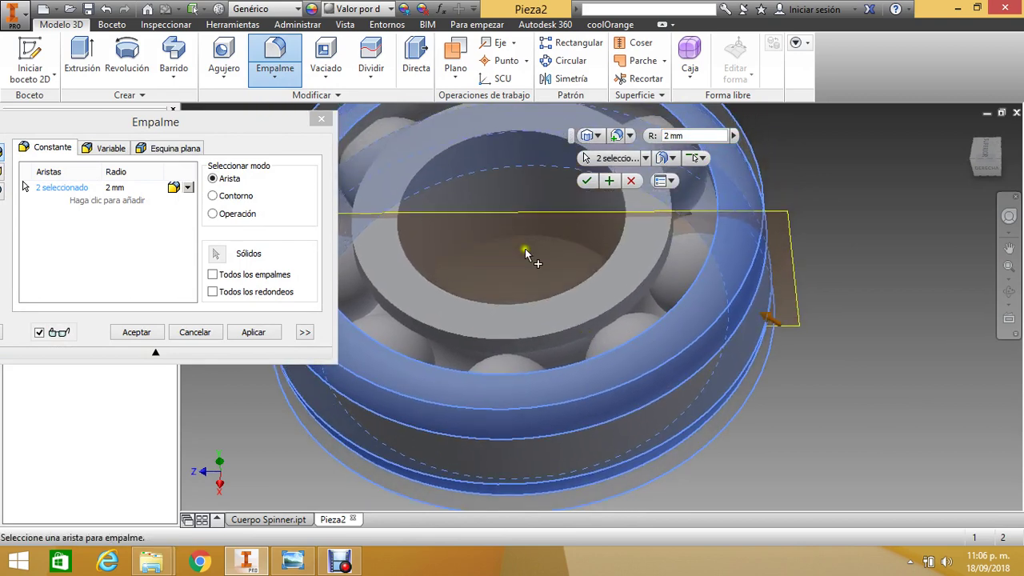
left_click(519, 243)
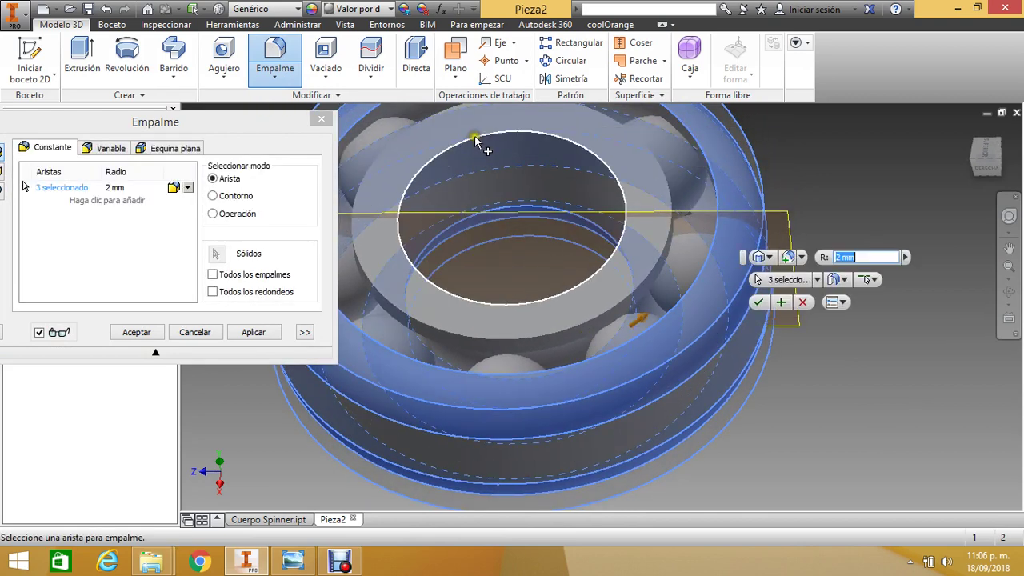
left_click(475, 141)
scroll(475, 142, "down", 5)
scroll(534, 218, "up", 3)
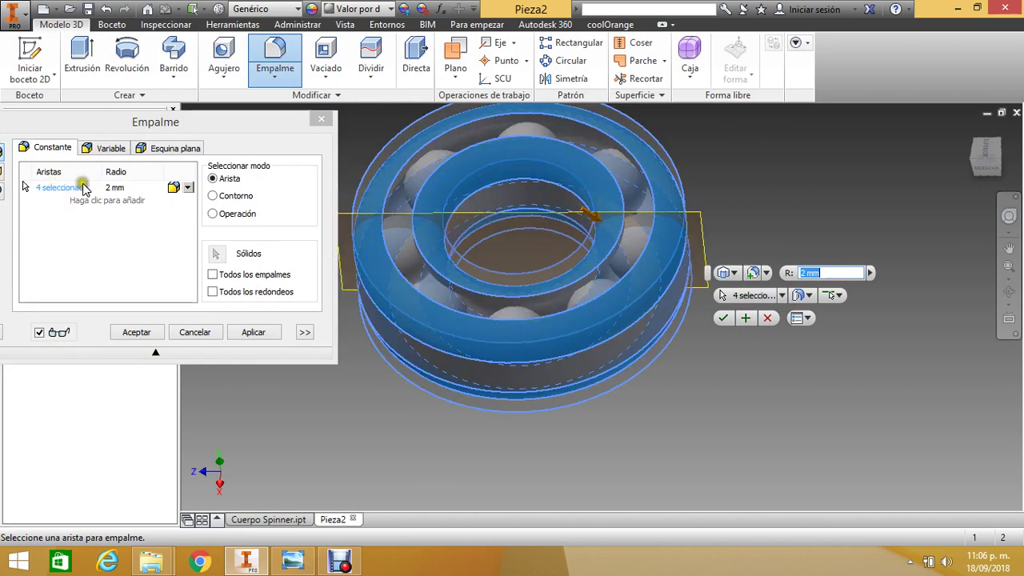
Set the radius of the fillet on the four selected edges to 0.5 mm.
left_click(132, 187)
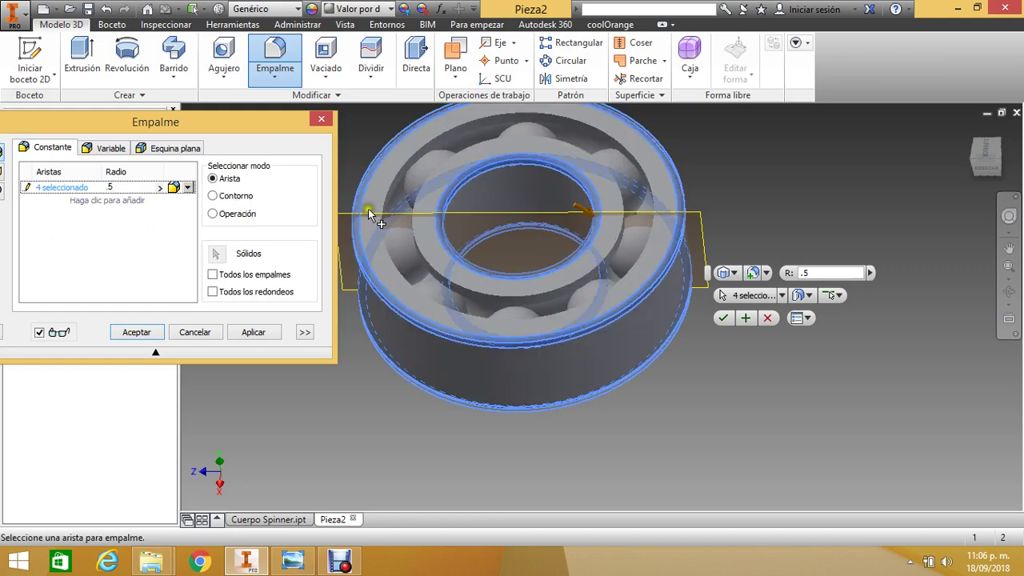
middle_click_drag(431, 221, 473, 231)
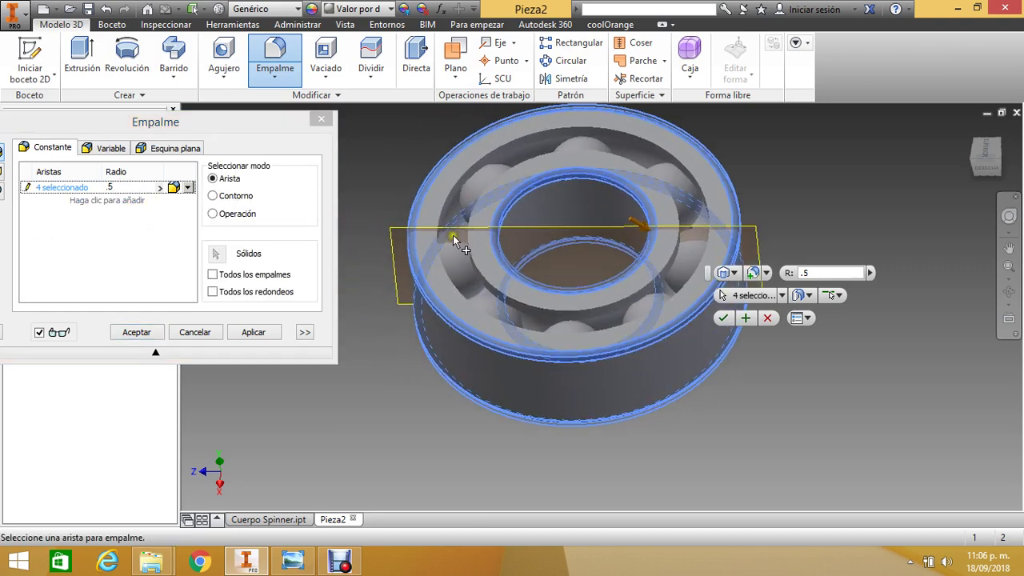
scroll(453, 234, "up", 3)
scroll(453, 234, "down", 3)
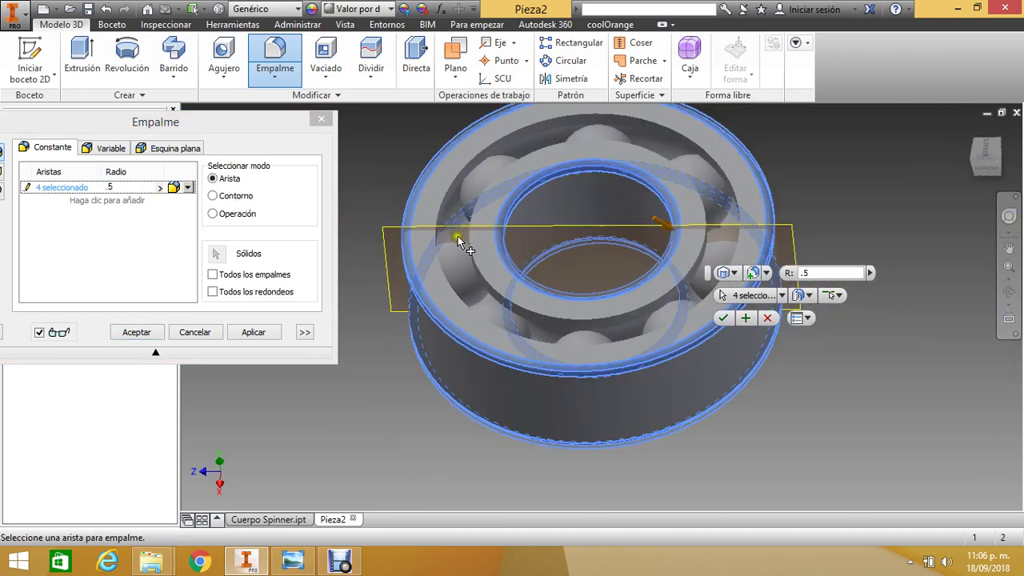
Set the fillet radius to 0.3 mm and apply it to the four selected ring edges.
left_click(121, 187)
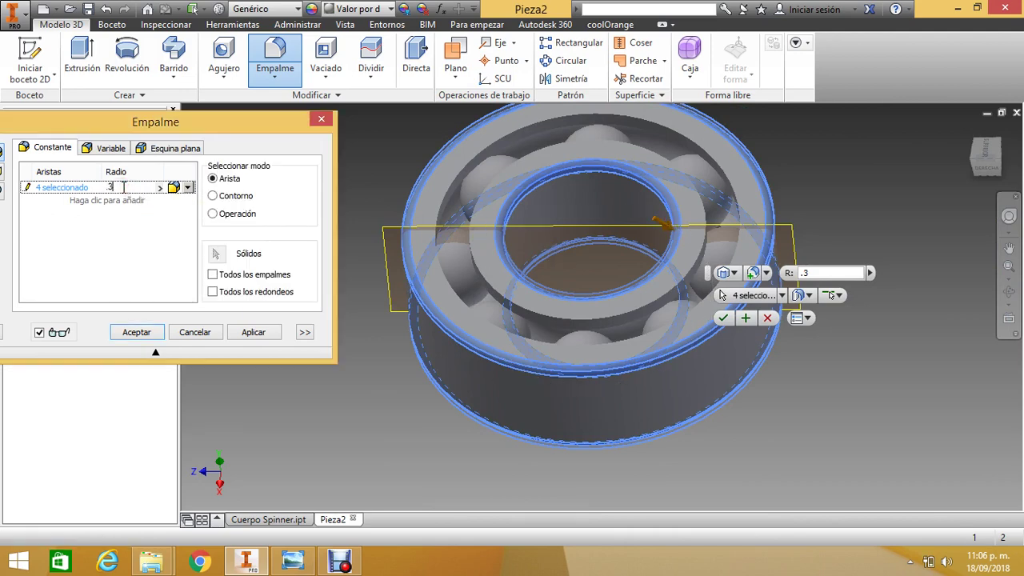
type(".3")
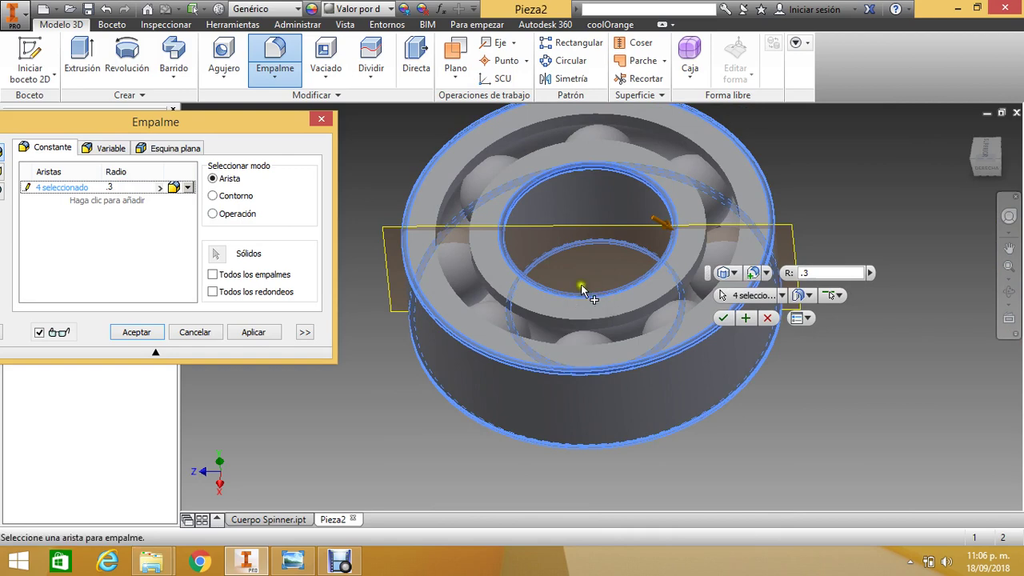
middle_click_drag(582, 285, 452, 278)
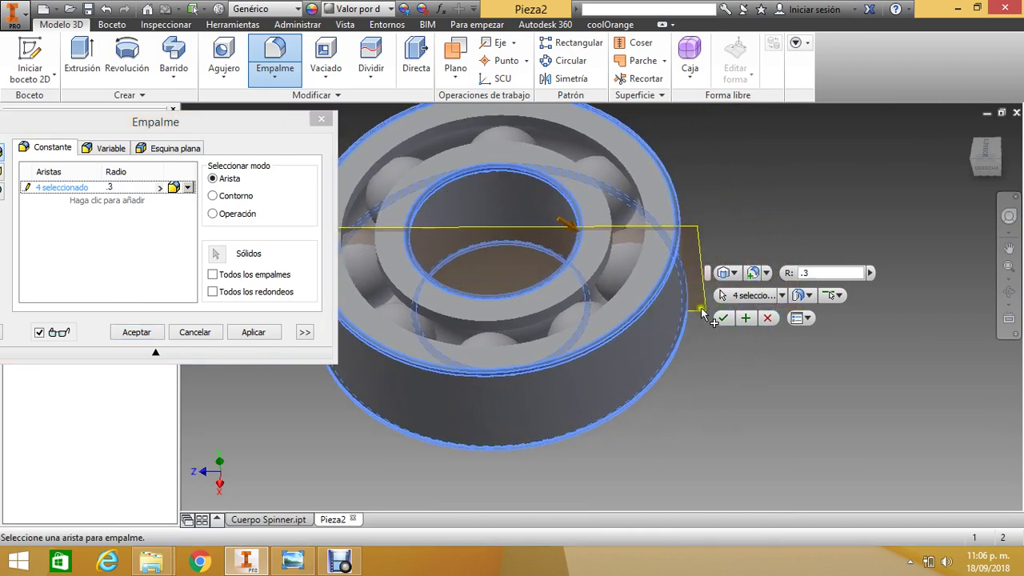
left_click(719, 318)
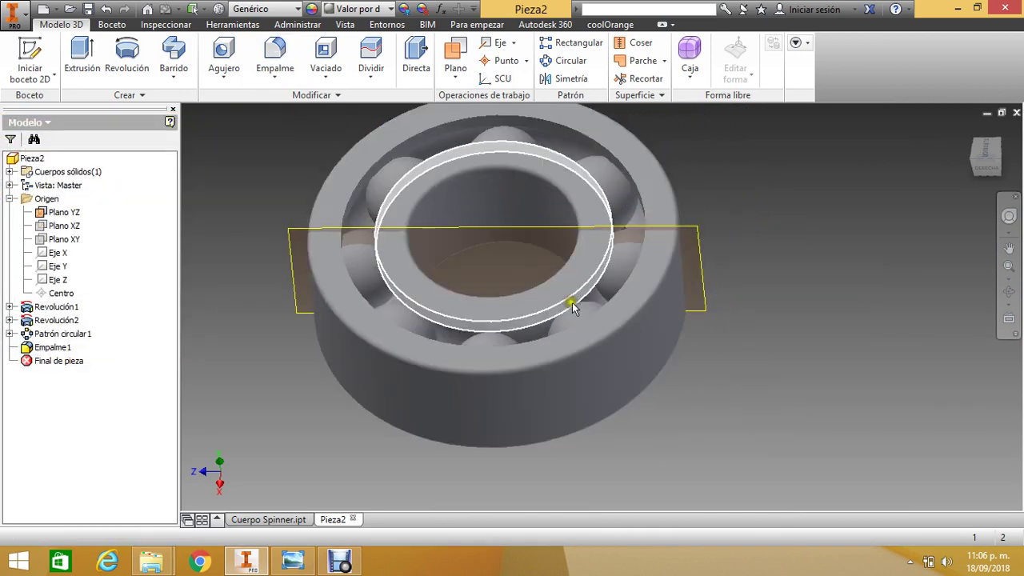
middle_click_drag(574, 299, 602, 322)
scroll(663, 270, "down", 2)
scroll(659, 269, "up", 3)
scroll(672, 275, "down", 3)
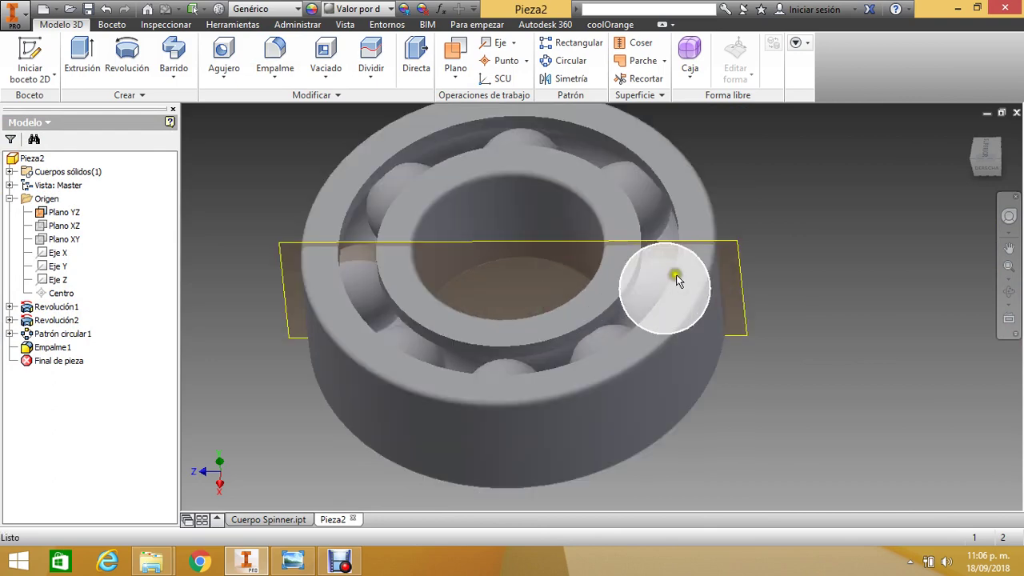
left_click(1007, 295)
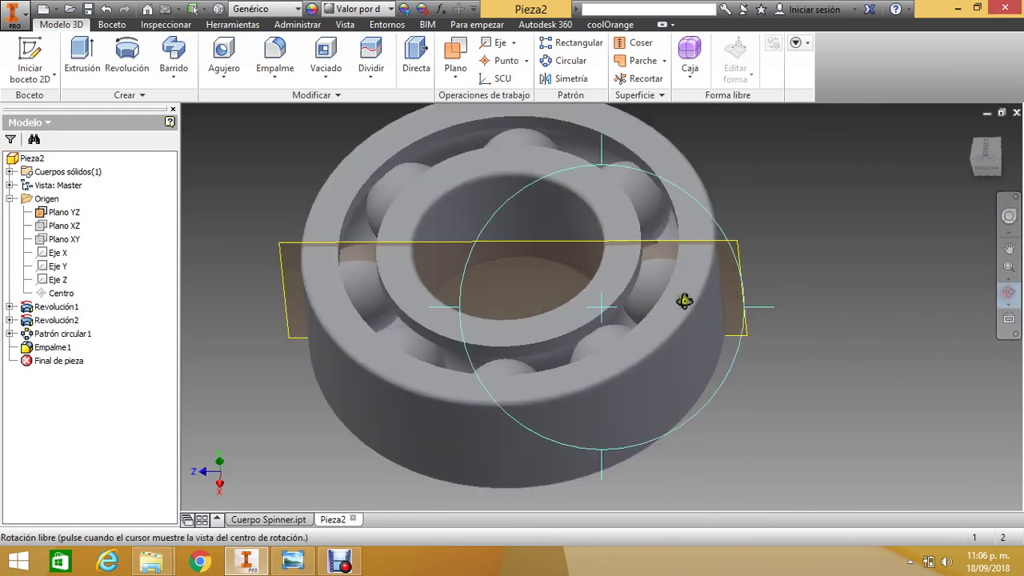
left_click_drag(681, 297, 576, 247)
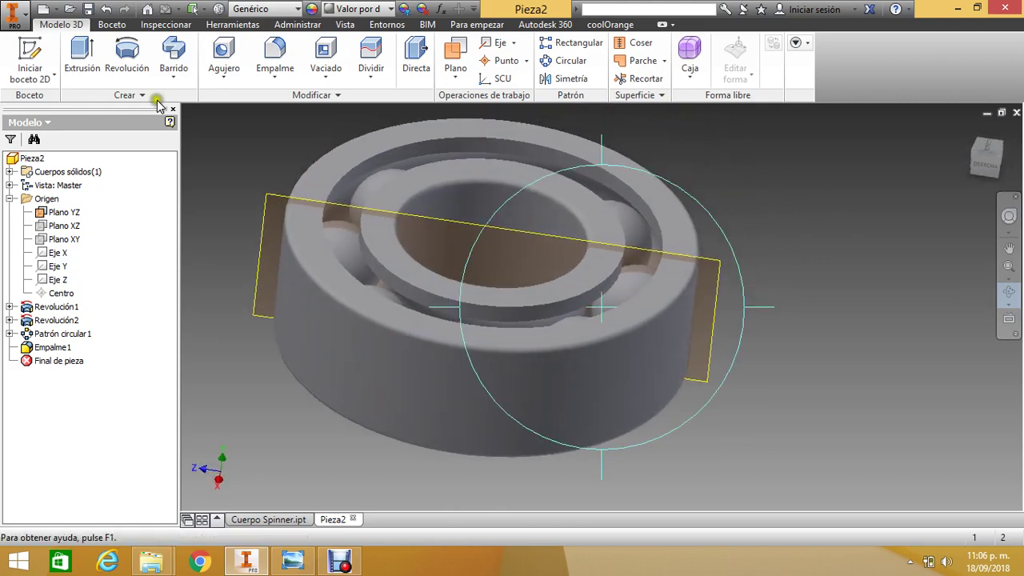
Save the bearing part on the desktop (Escritorio) as "Balero Spinner" in the Inventor part format.
left_click(16, 16)
left_click(90, 11)
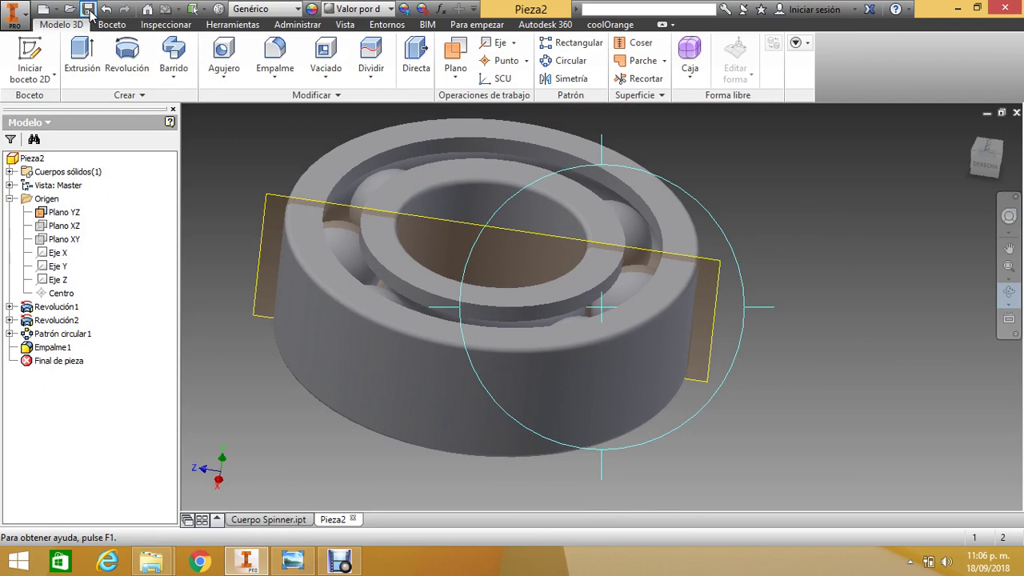
left_click(91, 11)
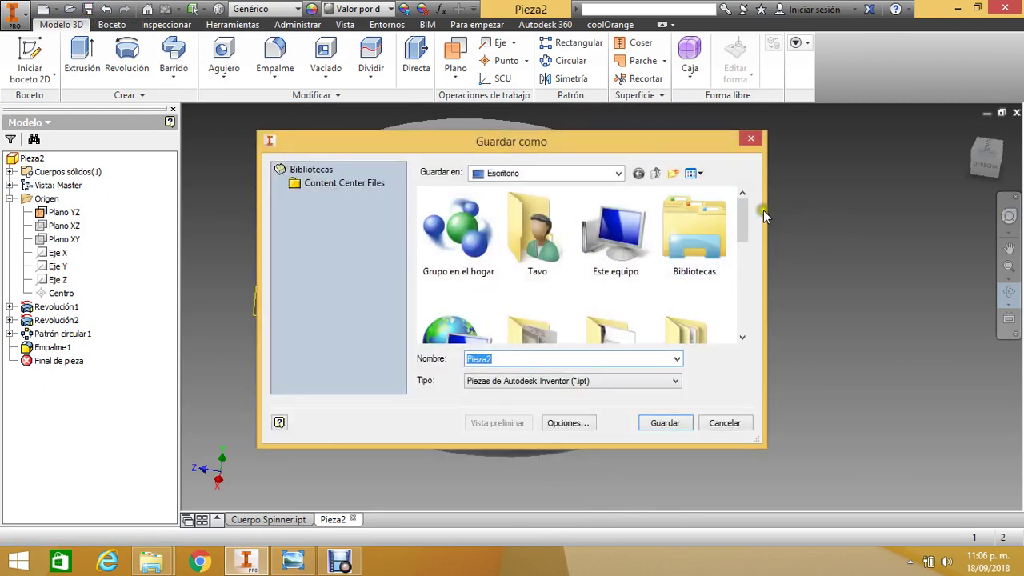
left_click_drag(763, 210, 734, 338)
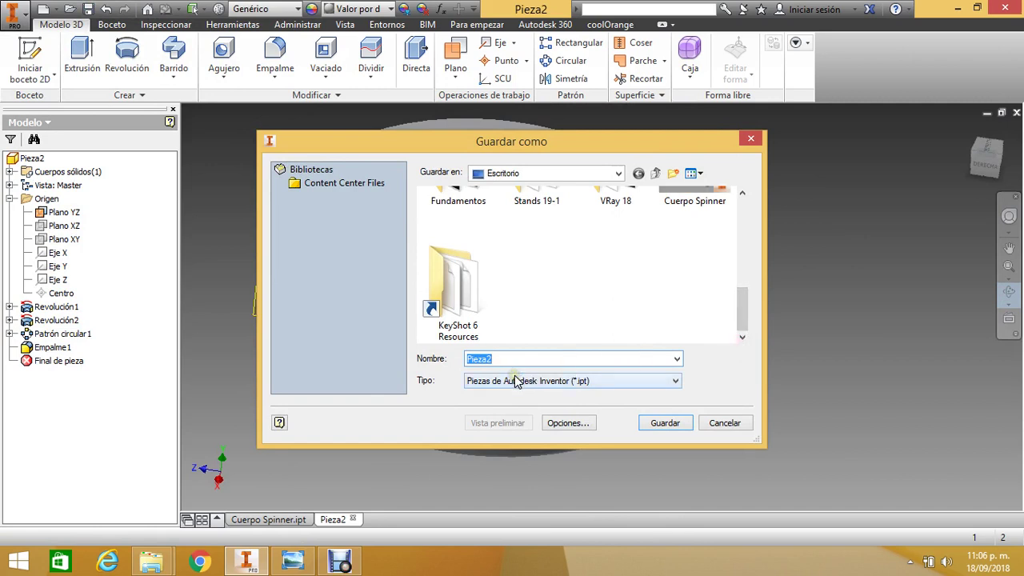
type("Balero Spinner")
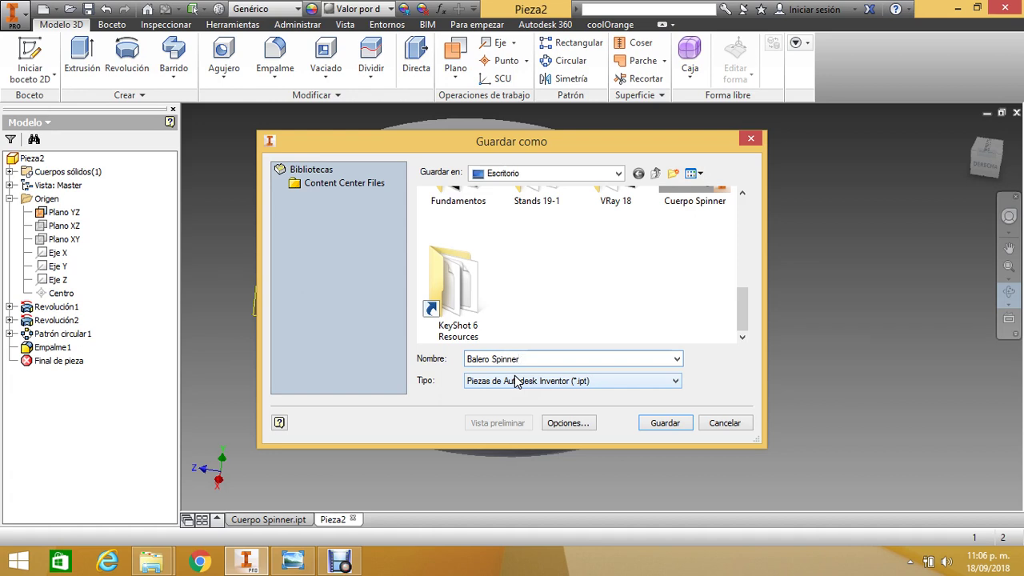
key("Return")
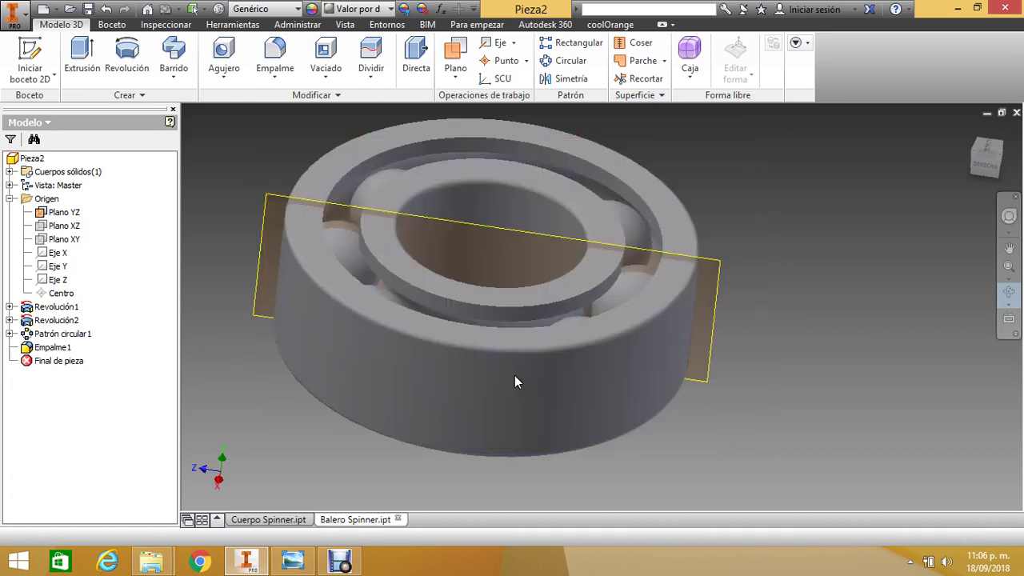
Create an assembly from the metric Standard (mm).iam template and place one instance of Cuerpo Spinner from the desktop in it.
left_click(44, 9)
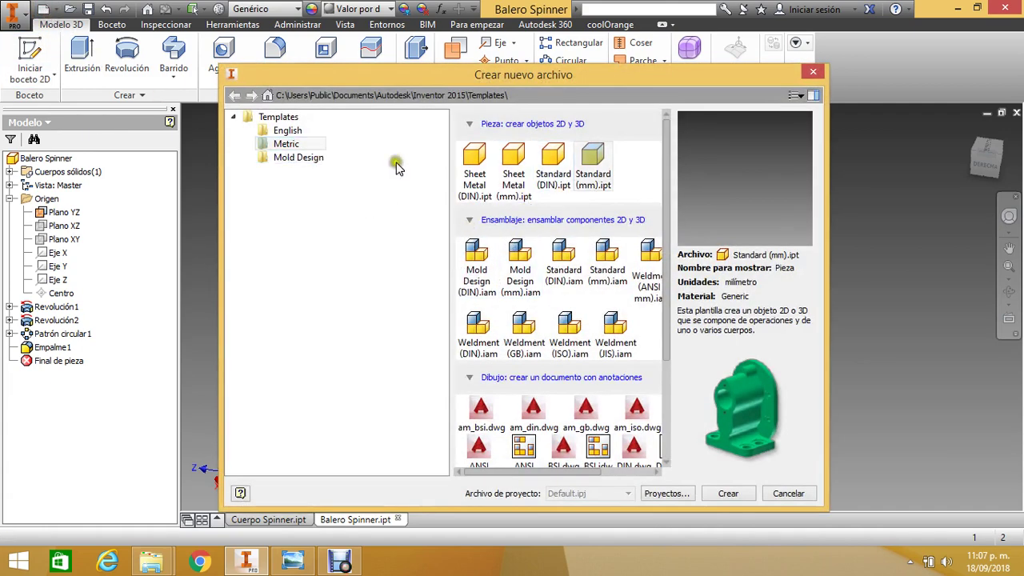
double_click(606, 255)
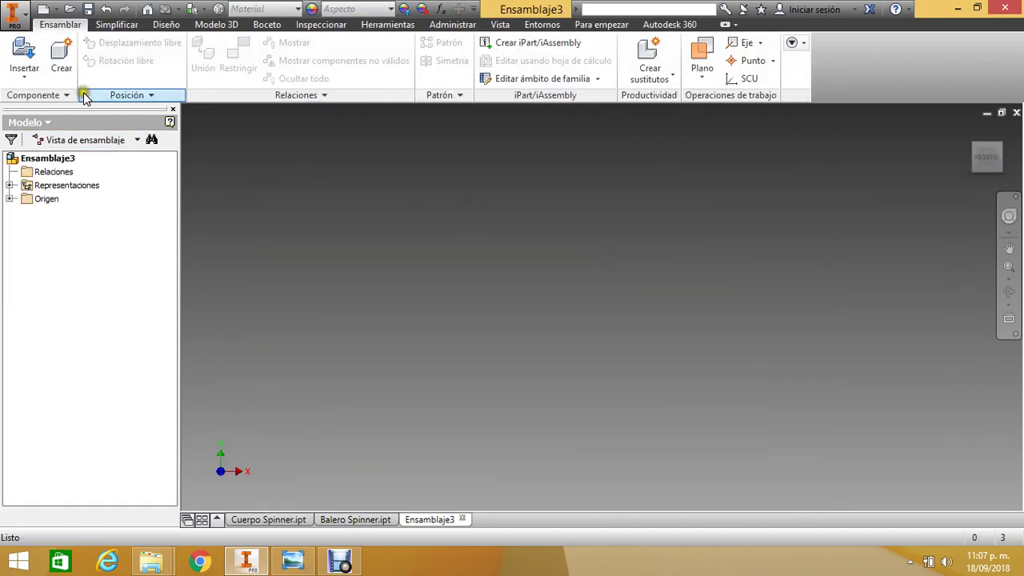
left_click(28, 79)
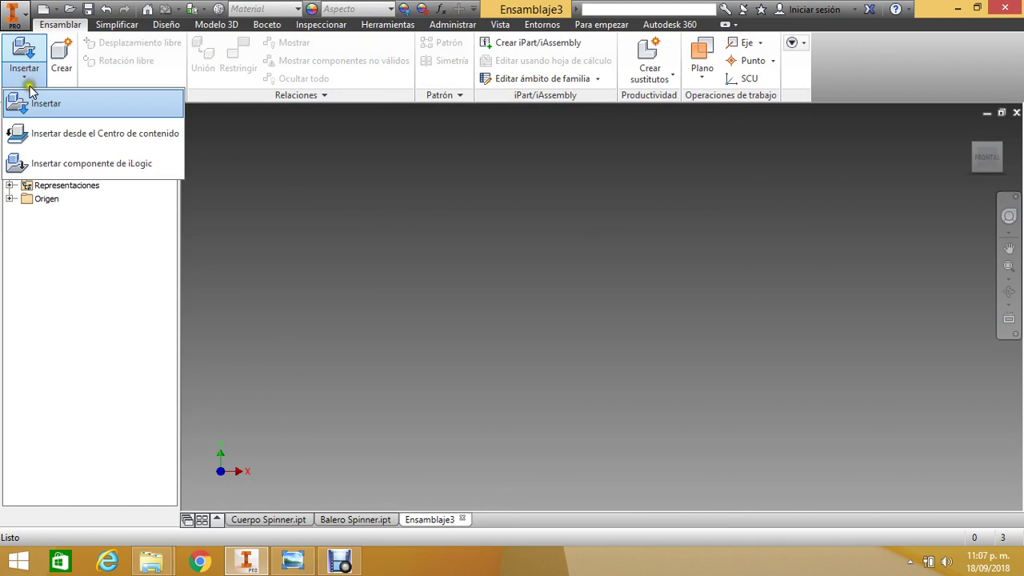
left_click(41, 103)
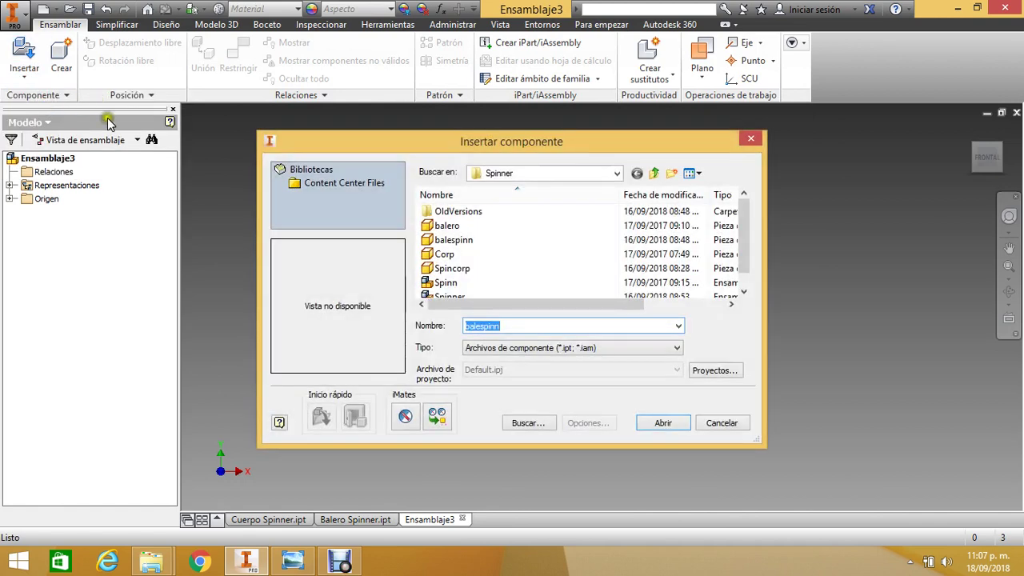
left_click(616, 173)
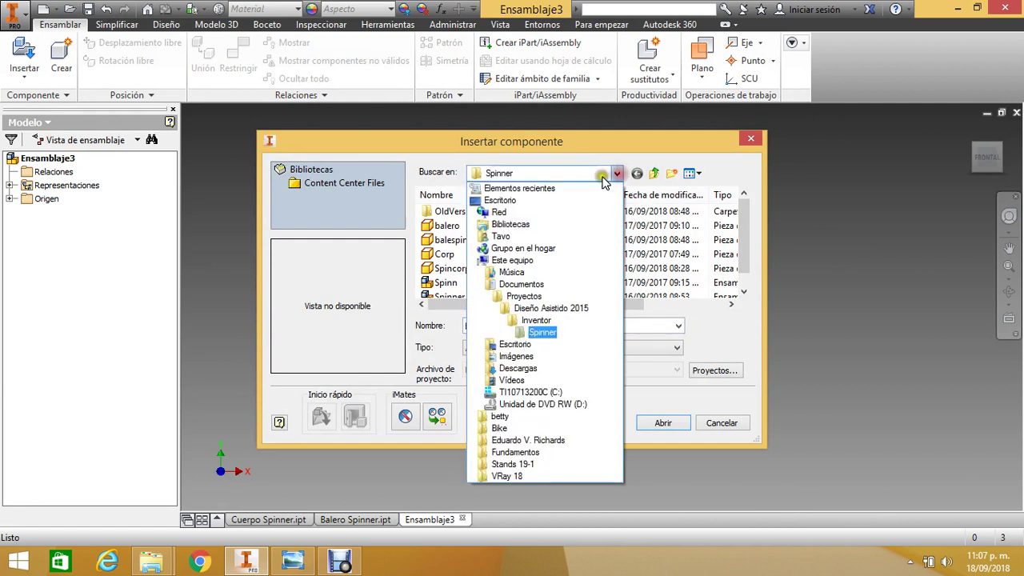
left_click(523, 201)
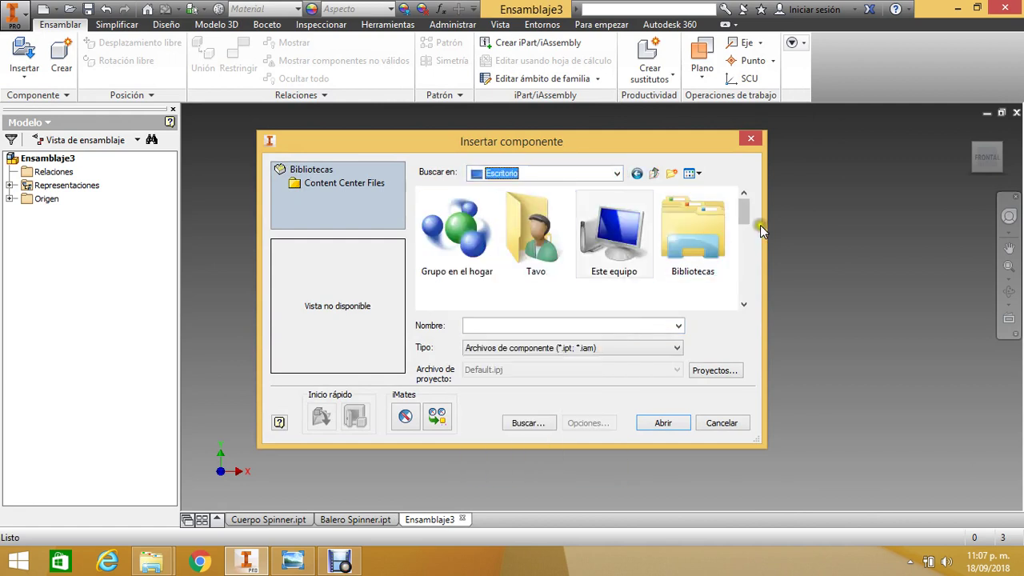
left_click_drag(744, 212, 736, 288)
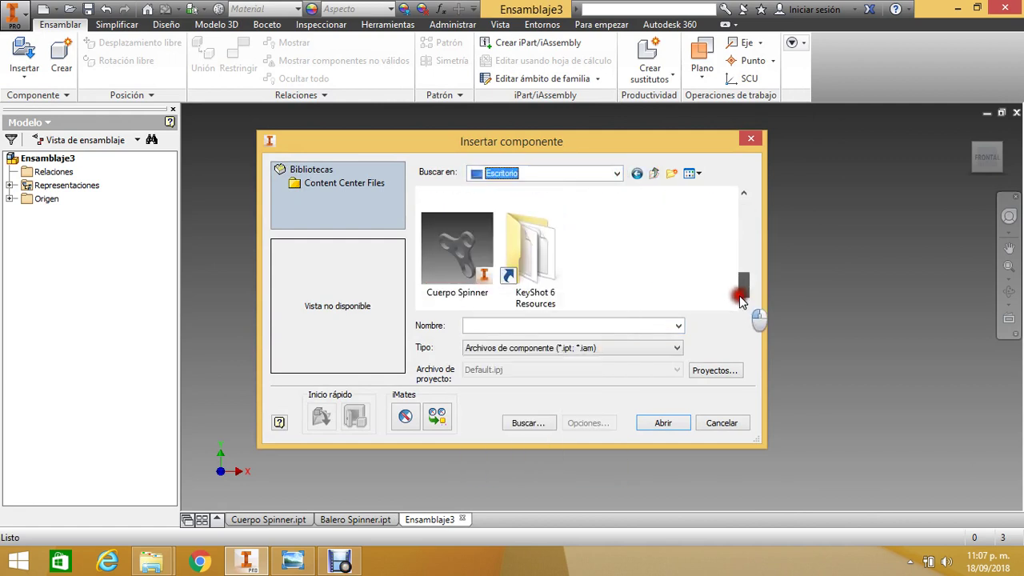
double_click(460, 240)
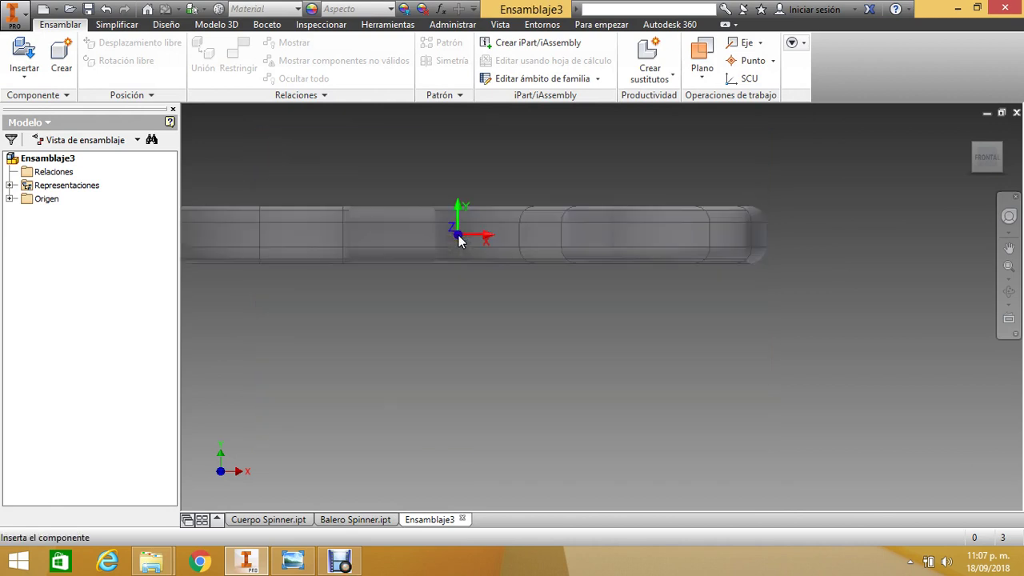
left_click(564, 287)
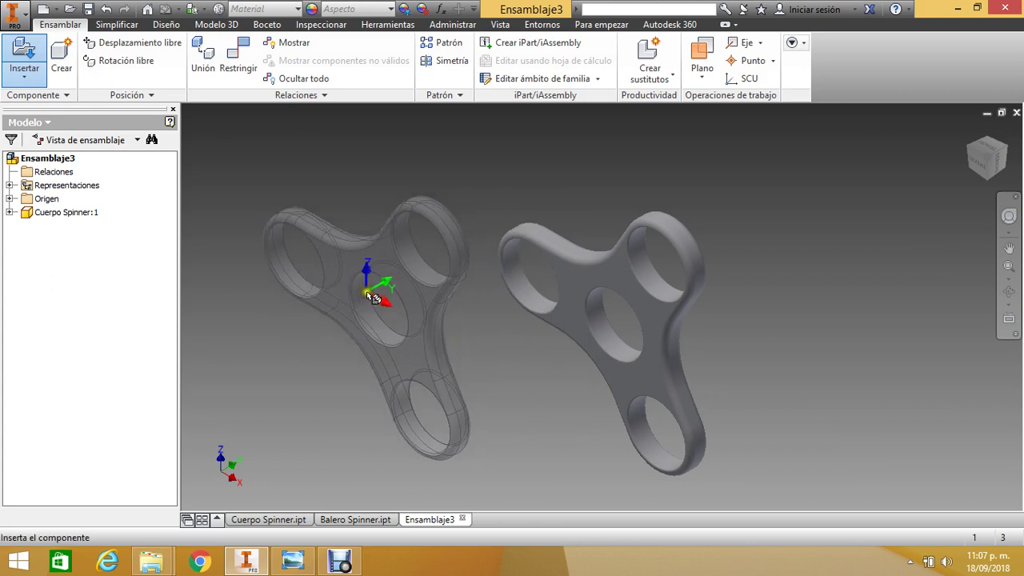
key("Escape")
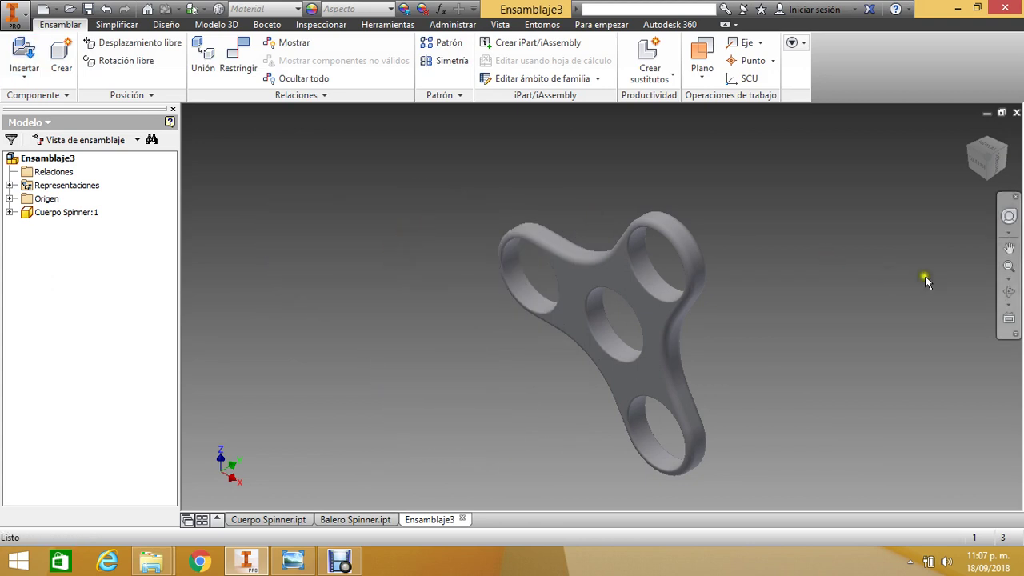
Orbit the assembly view until the spinner body lies flat with its four round holes seen obliquely from above.
left_click(1008, 291)
left_click_drag(663, 290, 554, 248)
left_click_drag(586, 301, 572, 305)
scroll(501, 264, "down", 2)
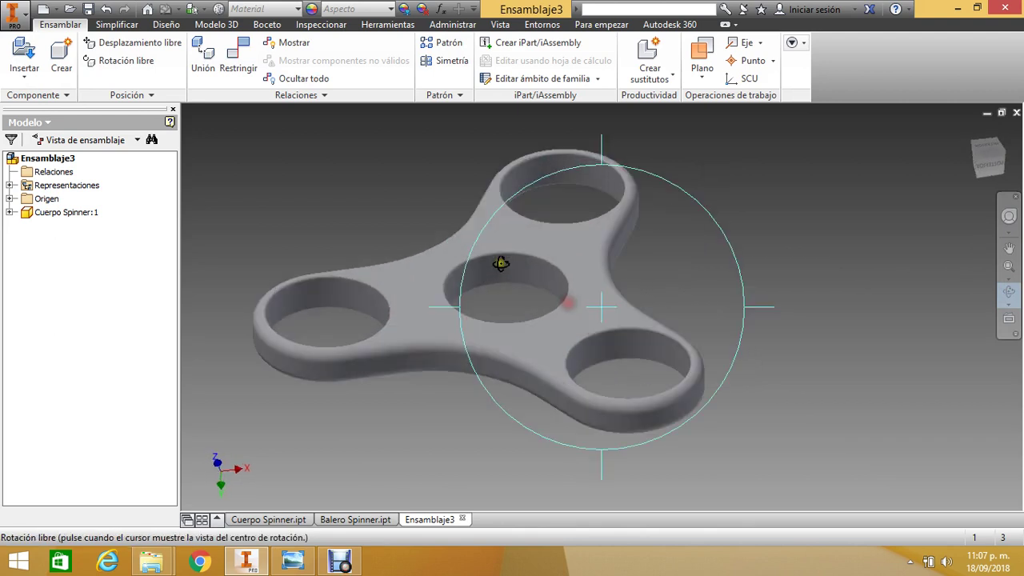
left_click_drag(501, 266, 507, 263)
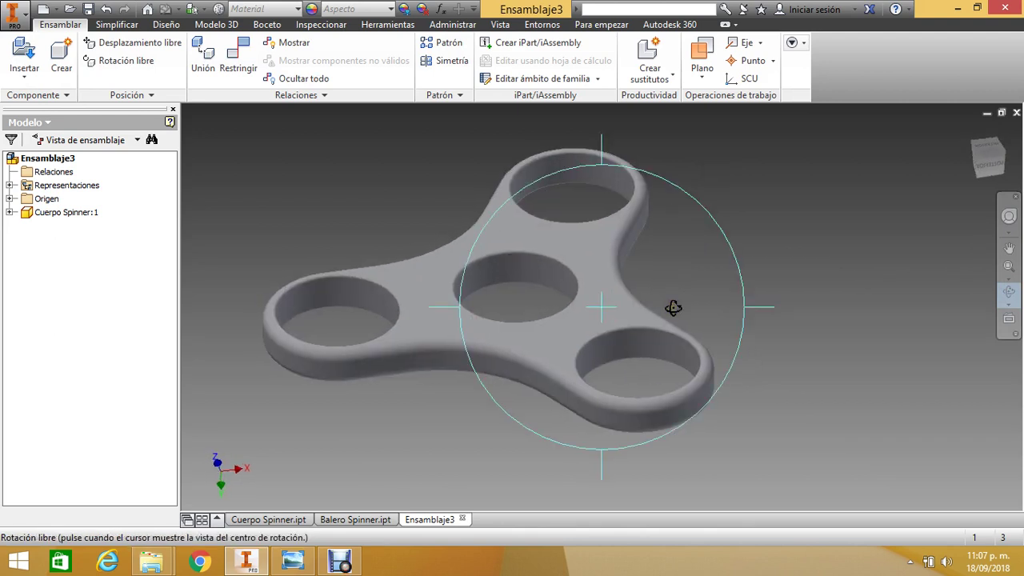
scroll(672, 308, "up", 2)
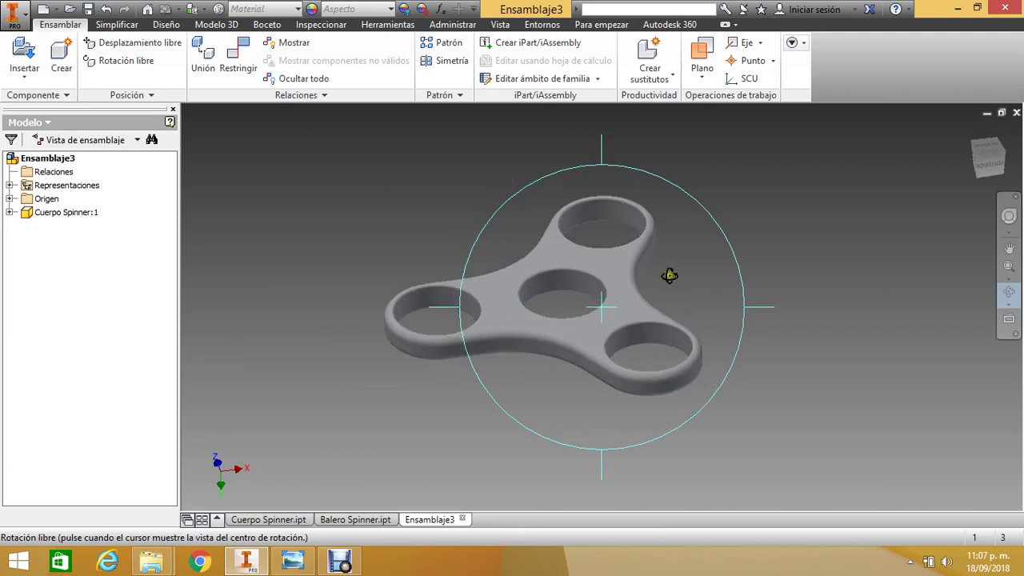
Choose the Balero Spinner part from the desktop (Escritorio) as the component to insert in the assembly.
scroll(668, 275, "down", 2)
middle_click_drag(578, 297, 635, 283)
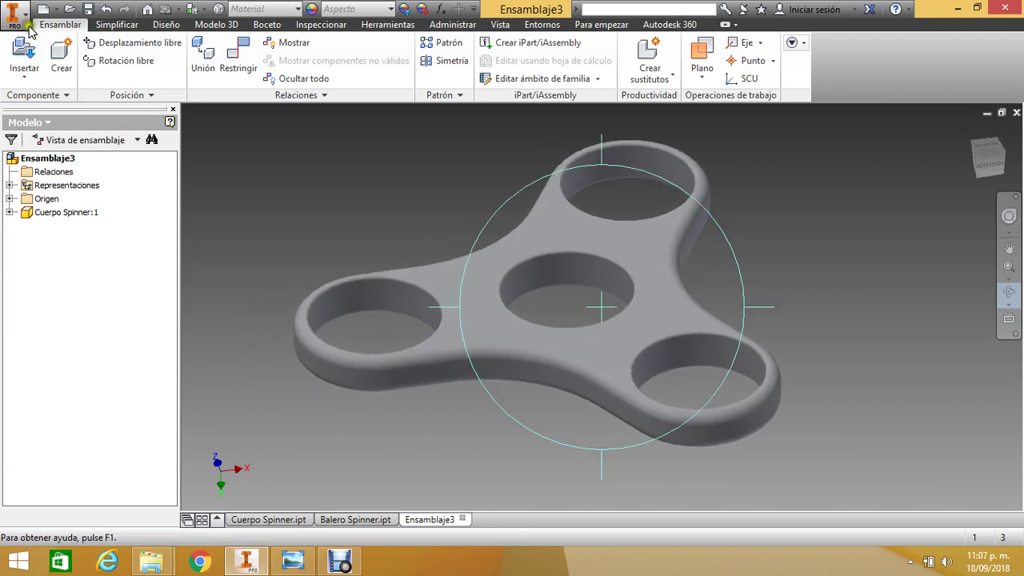
left_click(28, 23)
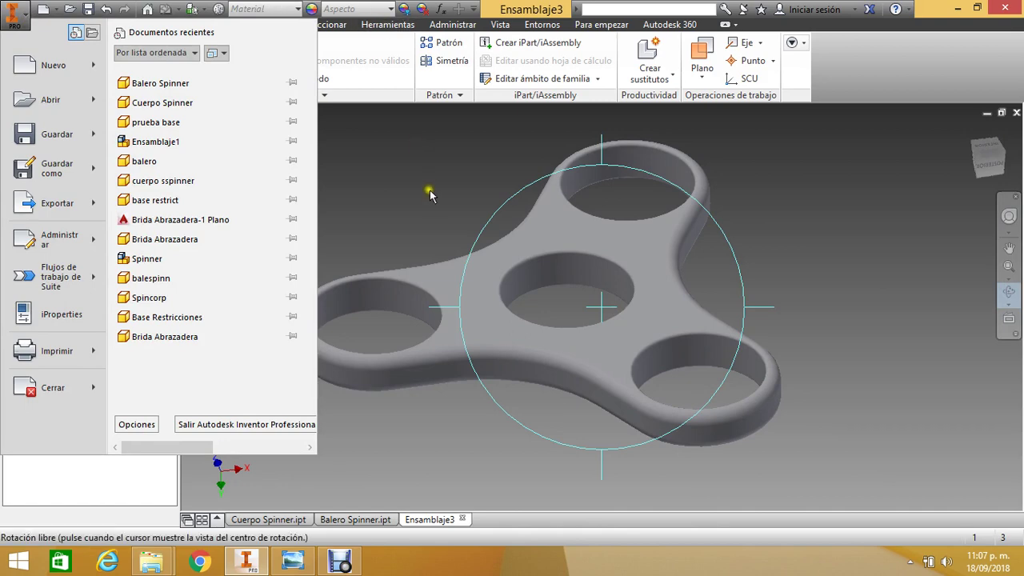
left_click(427, 194)
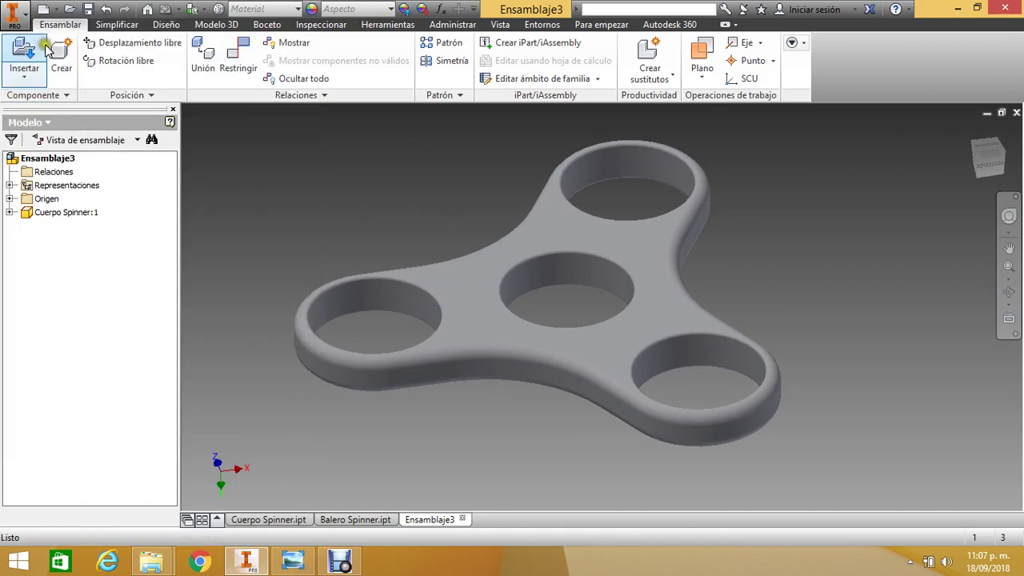
left_click(25, 77)
left_click(54, 104)
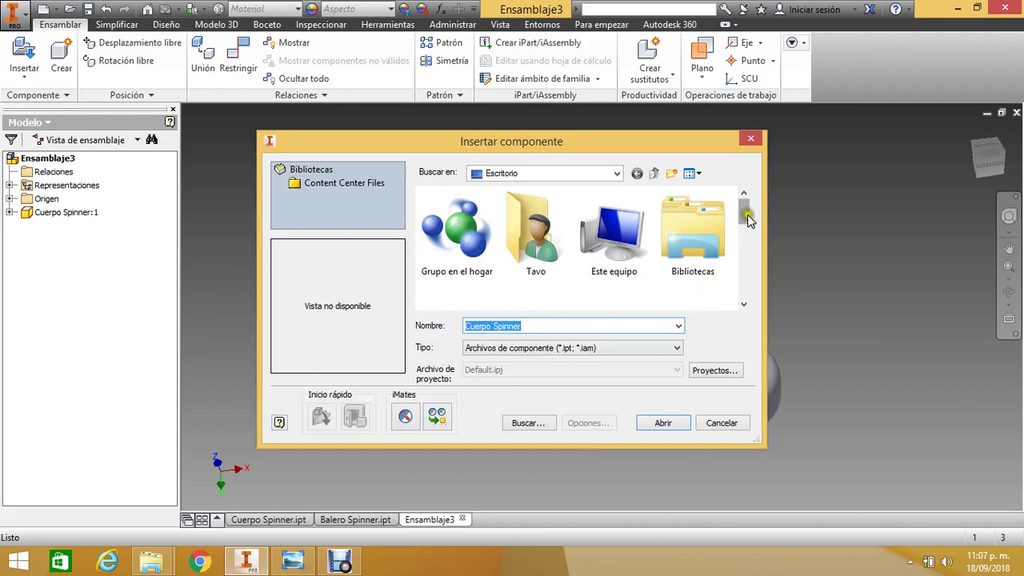
left_click_drag(744, 212, 747, 266)
left_click(682, 220)
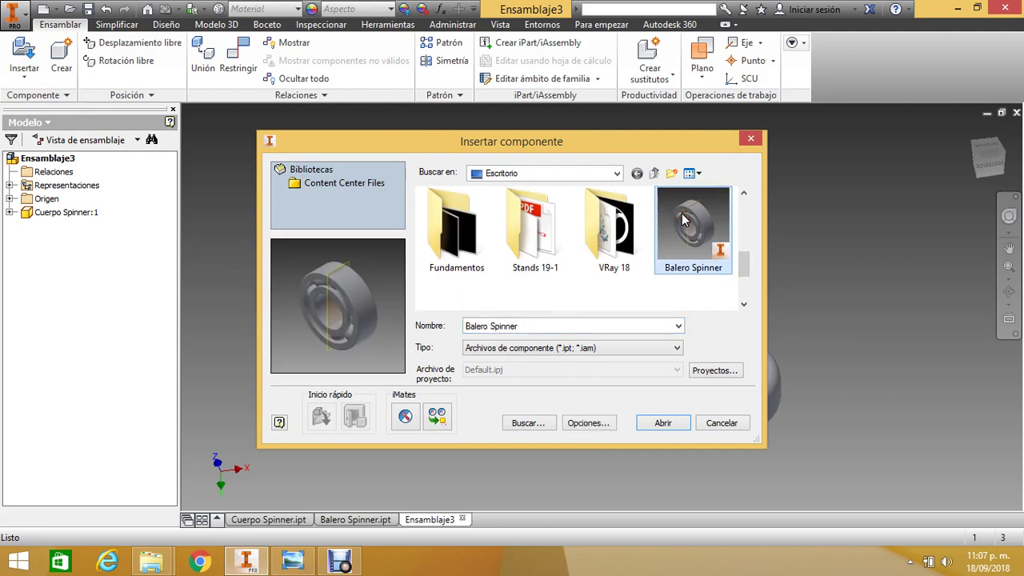
double_click(669, 224)
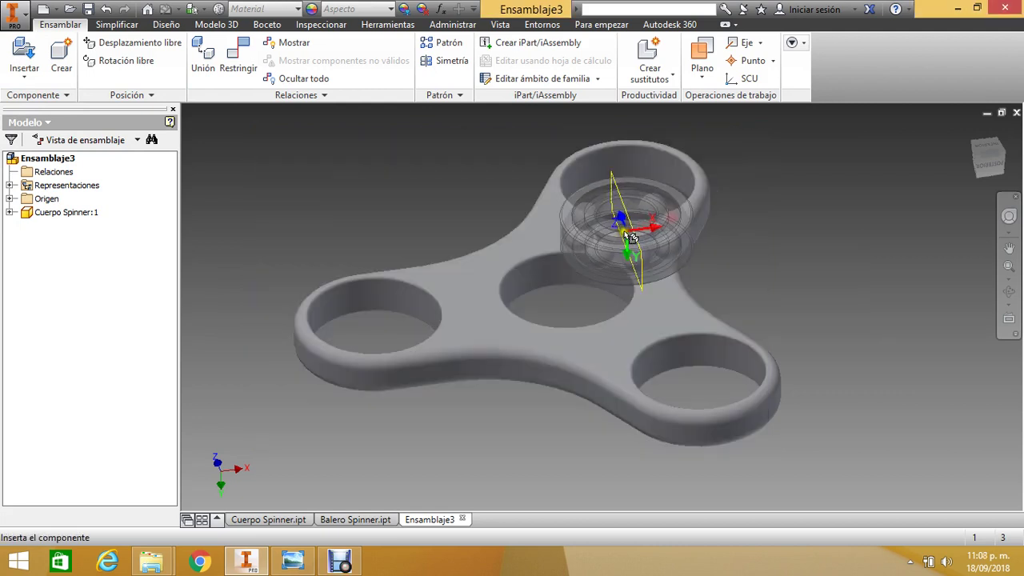
Place four instances of the Balero Spinner bearing in the free space beside the spinner body and finish inserting.
scroll(408, 287, "down", 5)
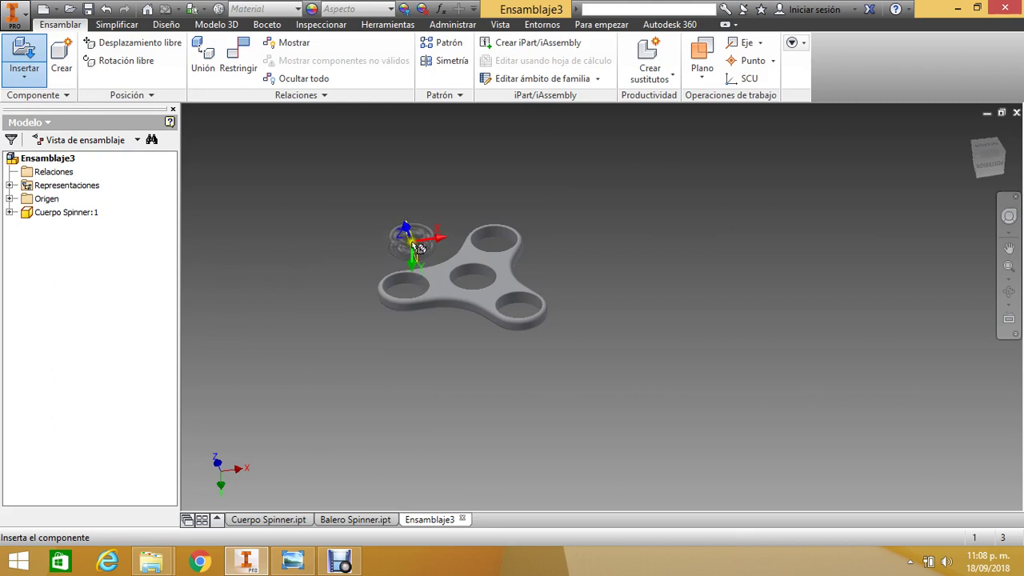
scroll(410, 240, "up", 3)
left_click(407, 203)
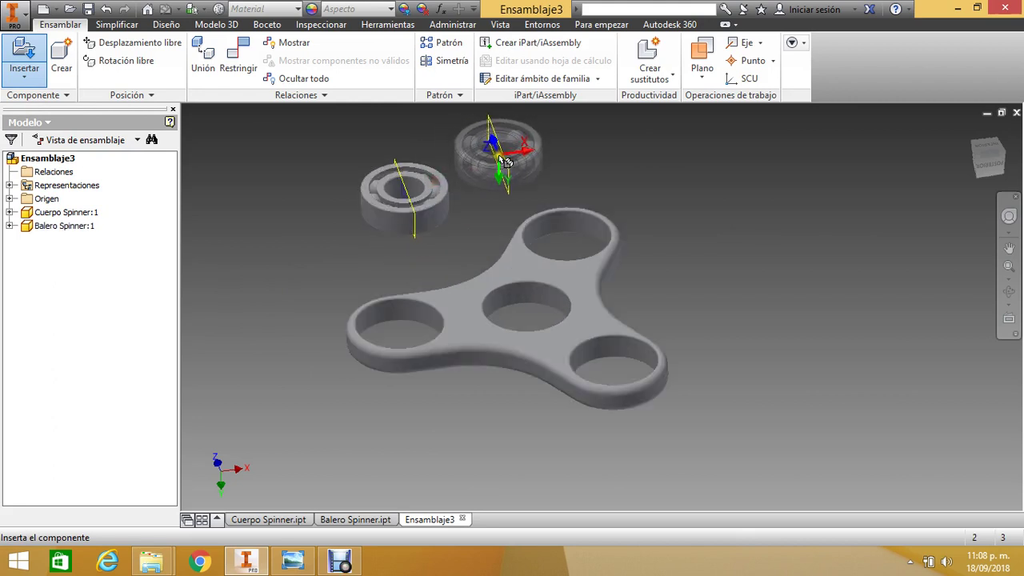
left_click(502, 162)
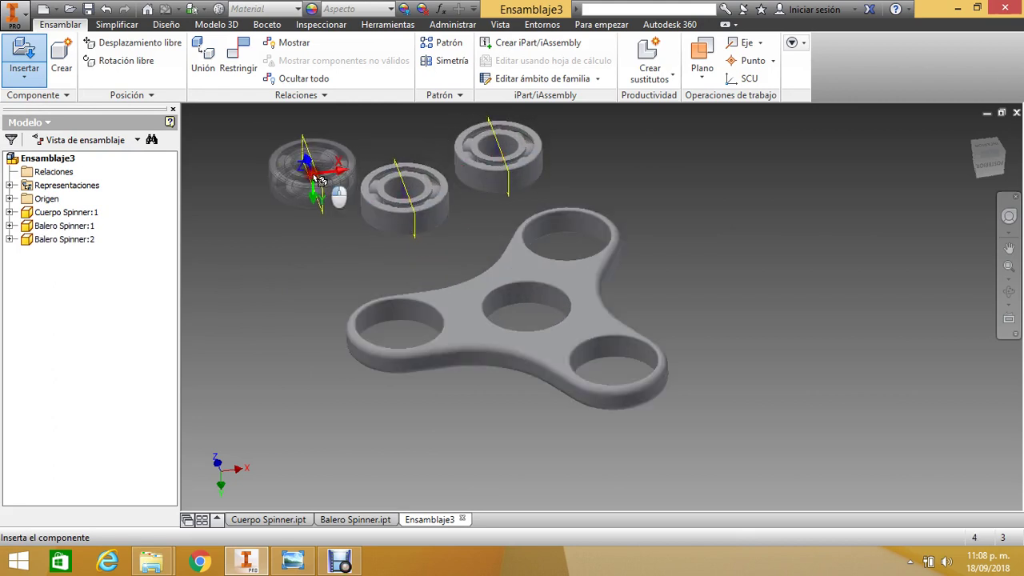
left_click(317, 177)
left_click(296, 253)
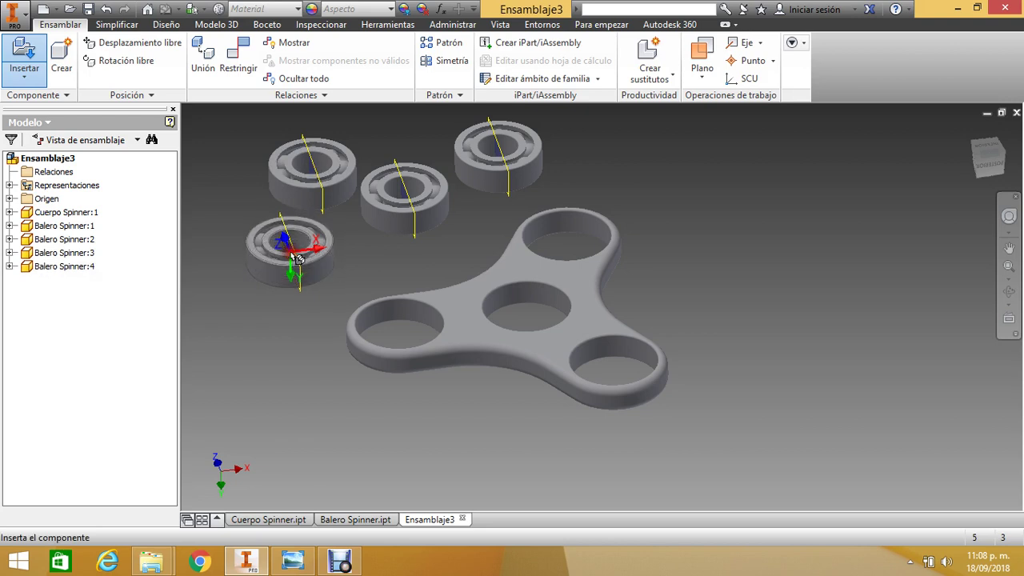
key("Escape")
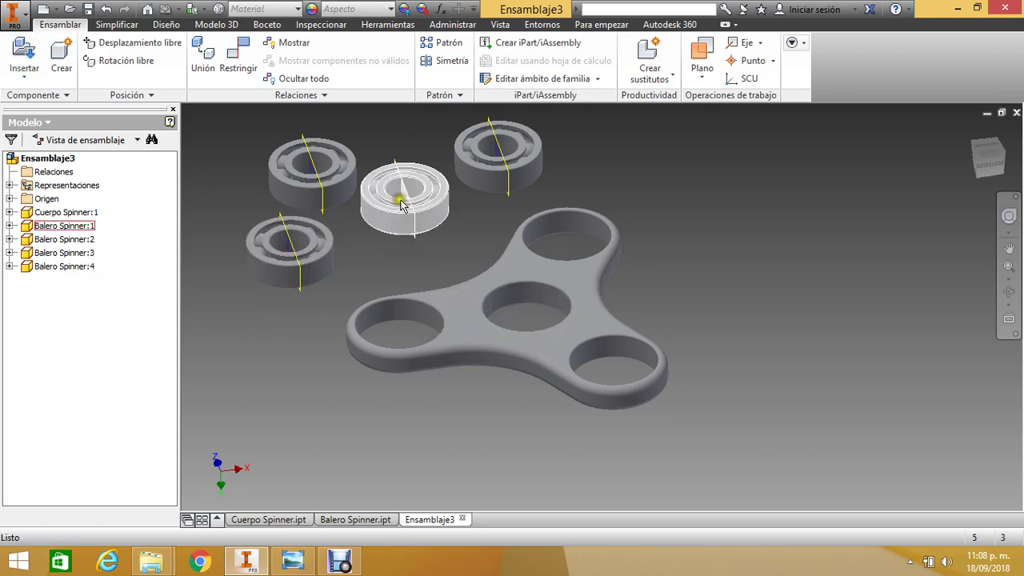
Examine the Ensamblaje, Movimiento, Transicional and Conjunto de restricciones constraint types available for the bearings and spinner body.
middle_click_drag(491, 222, 527, 253)
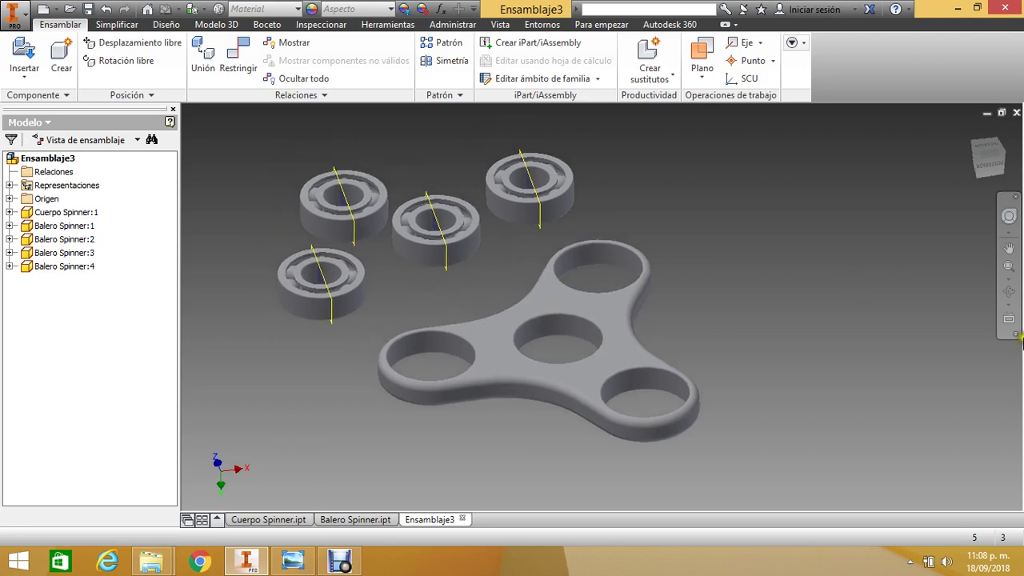
left_click(1008, 292)
left_click_drag(674, 256, 651, 280)
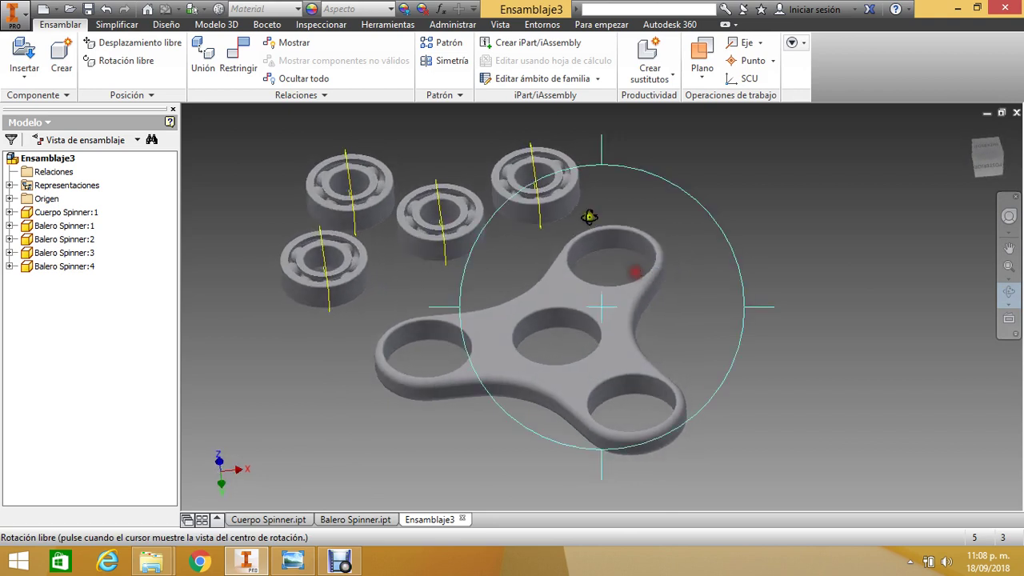
left_click_drag(589, 217, 579, 165)
scroll(559, 244, "up", 3)
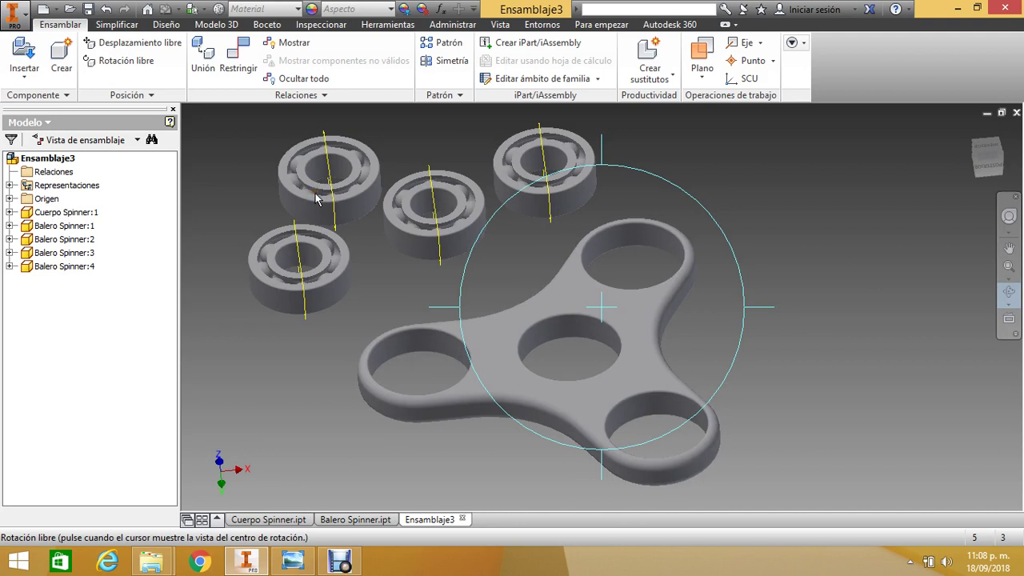
left_click(237, 48)
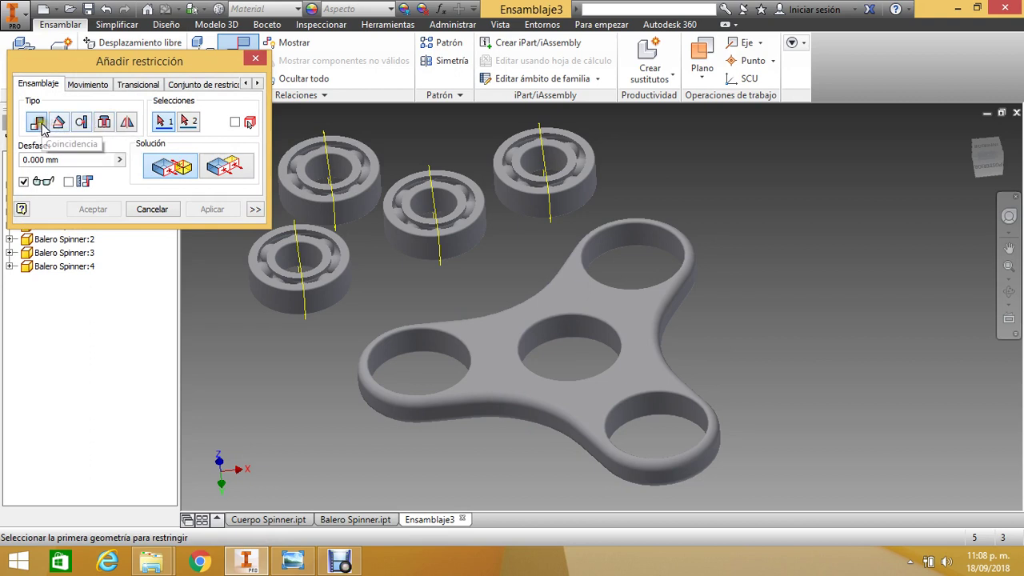
left_click(104, 123)
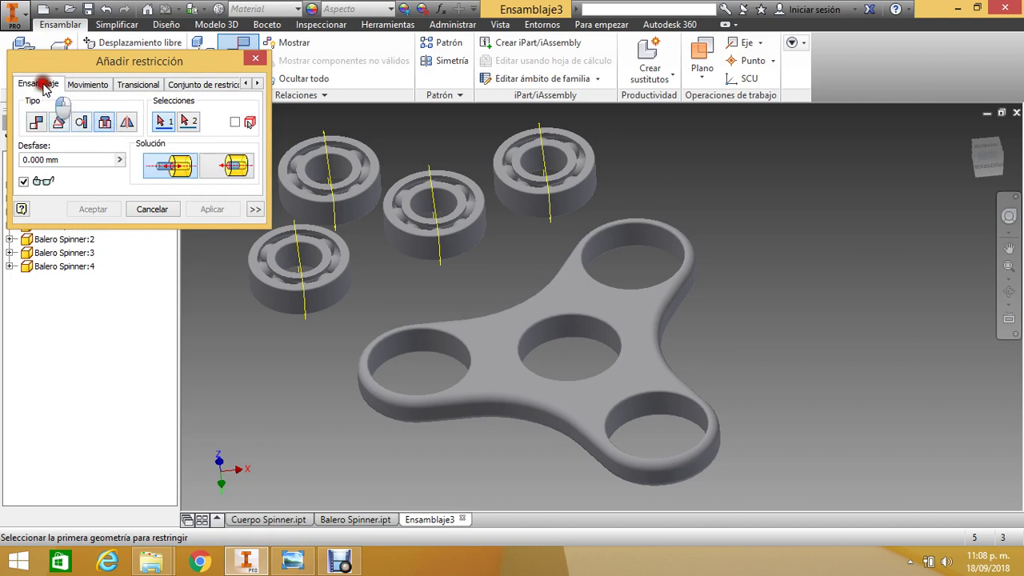
left_click(87, 84)
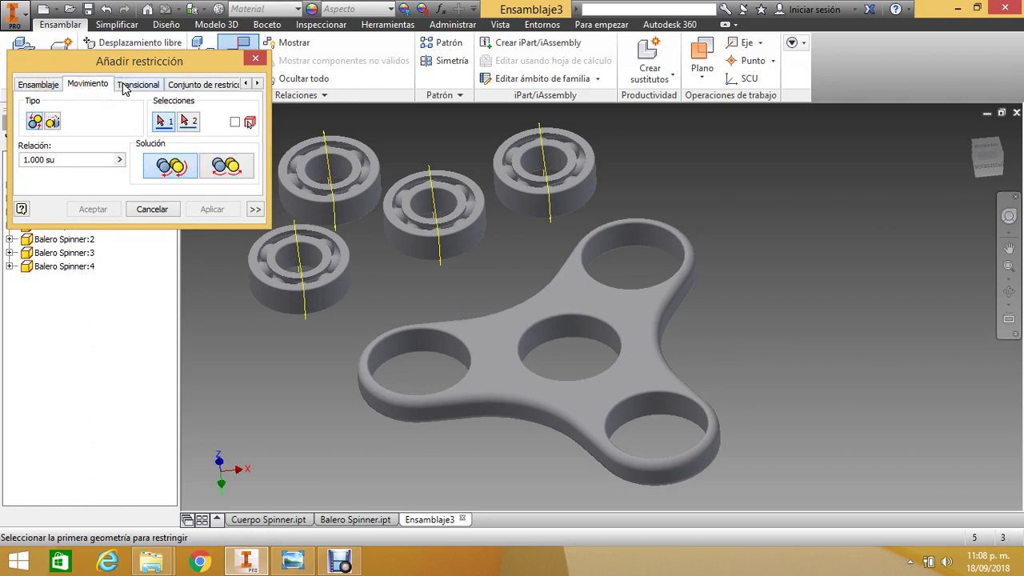
left_click(128, 85)
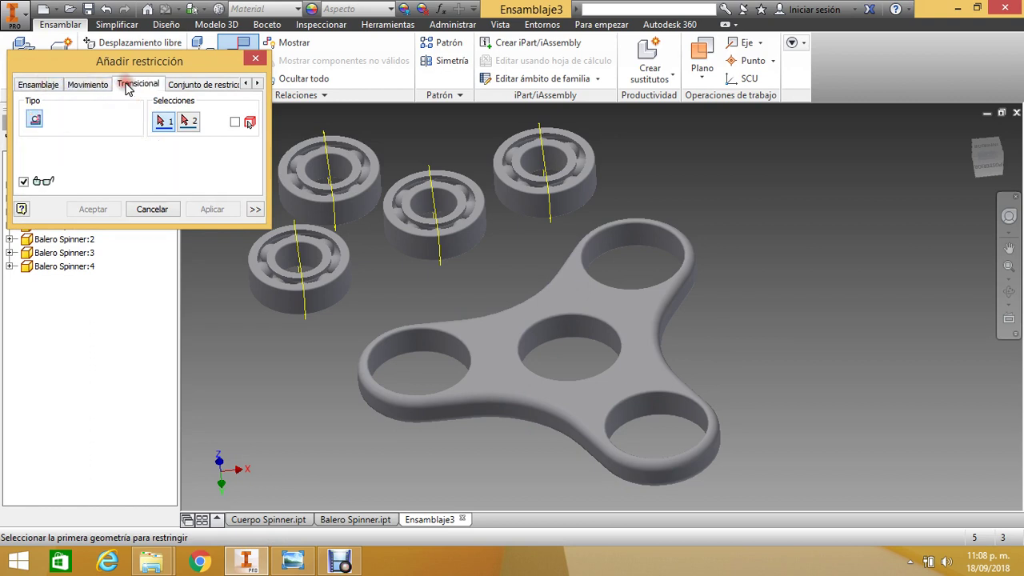
left_click(194, 85)
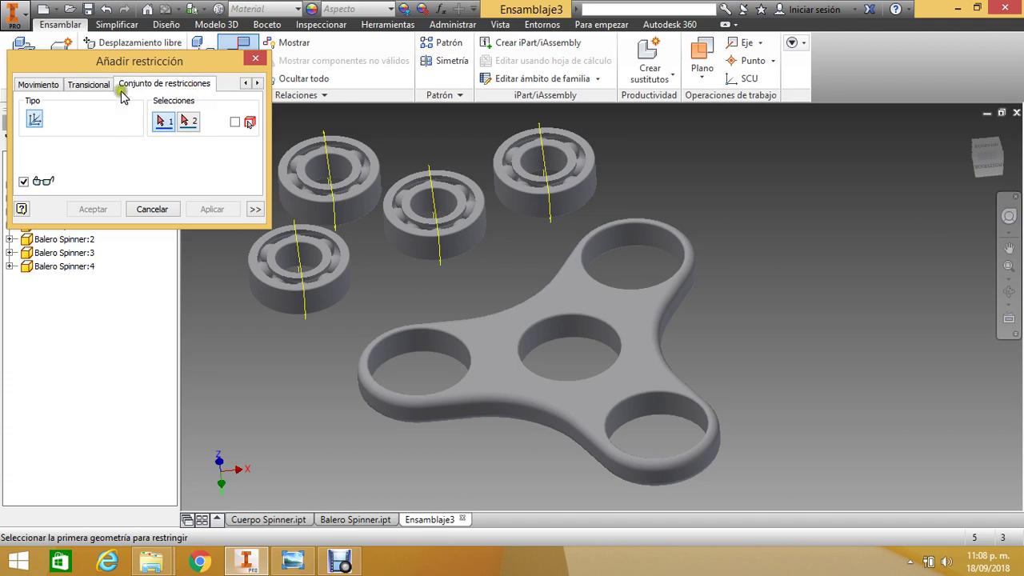
left_click(27, 85)
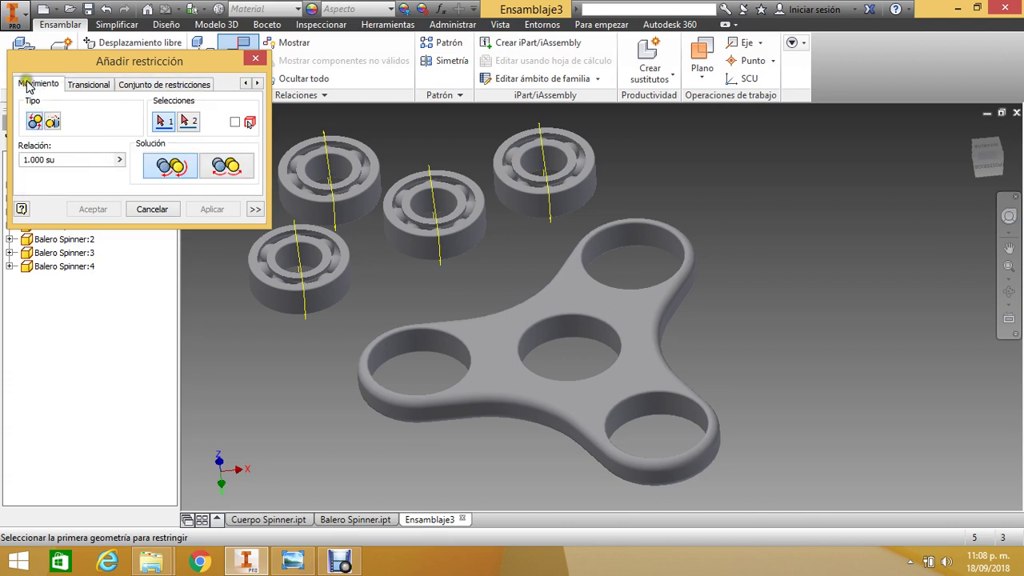
left_click(115, 89)
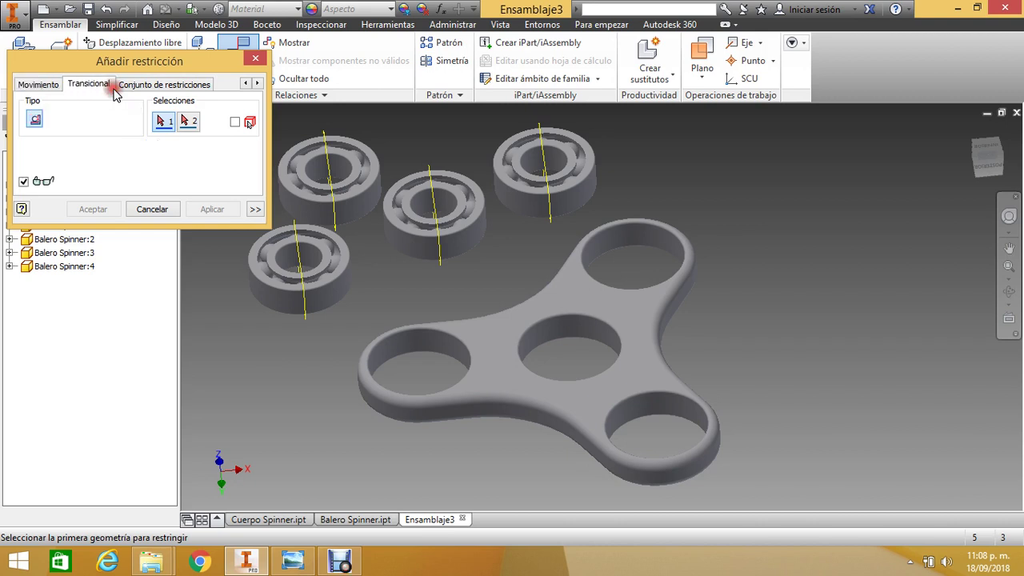
left_click(144, 85)
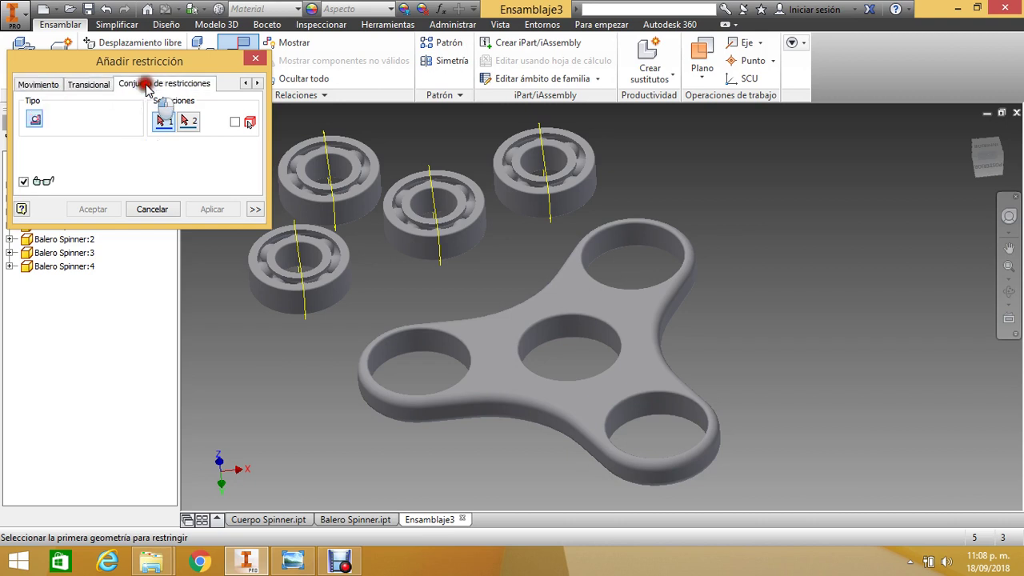
left_click(50, 85)
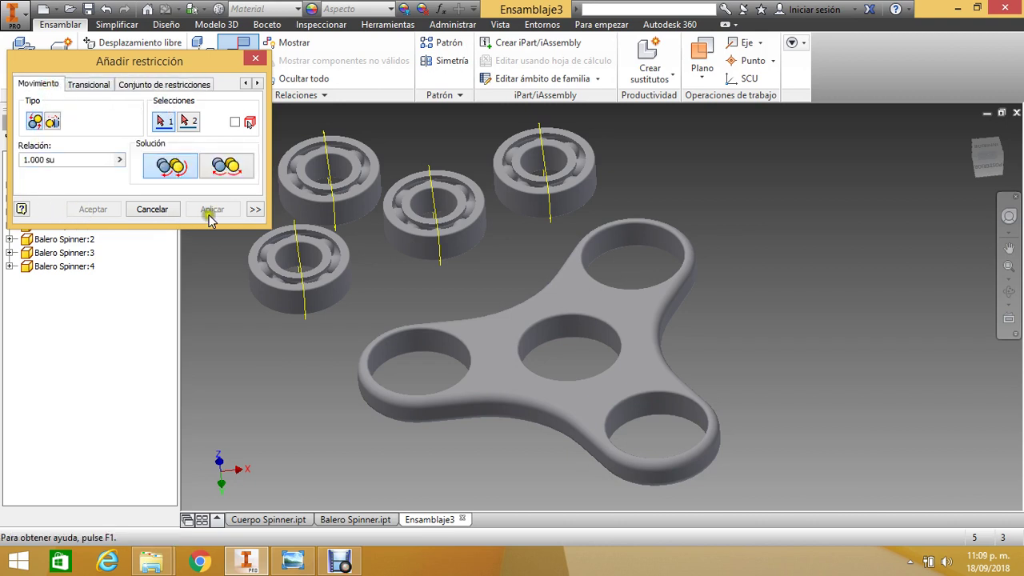
left_click(152, 209)
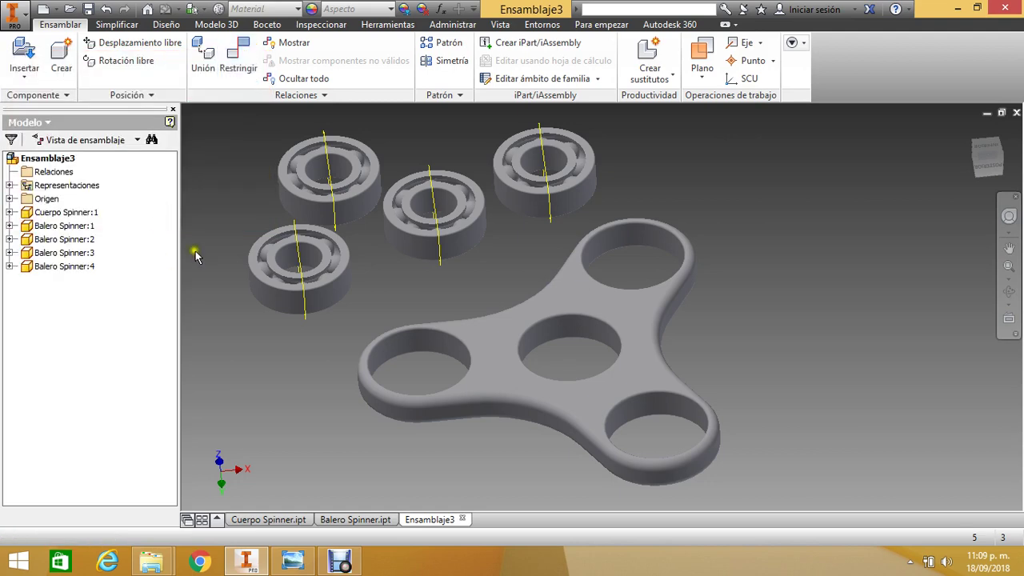
Add an aligned Insert constraint with 0 mm offset between the lower outer edge of the bearing nearest the far arm and that arm's hole edge.
left_click(234, 61)
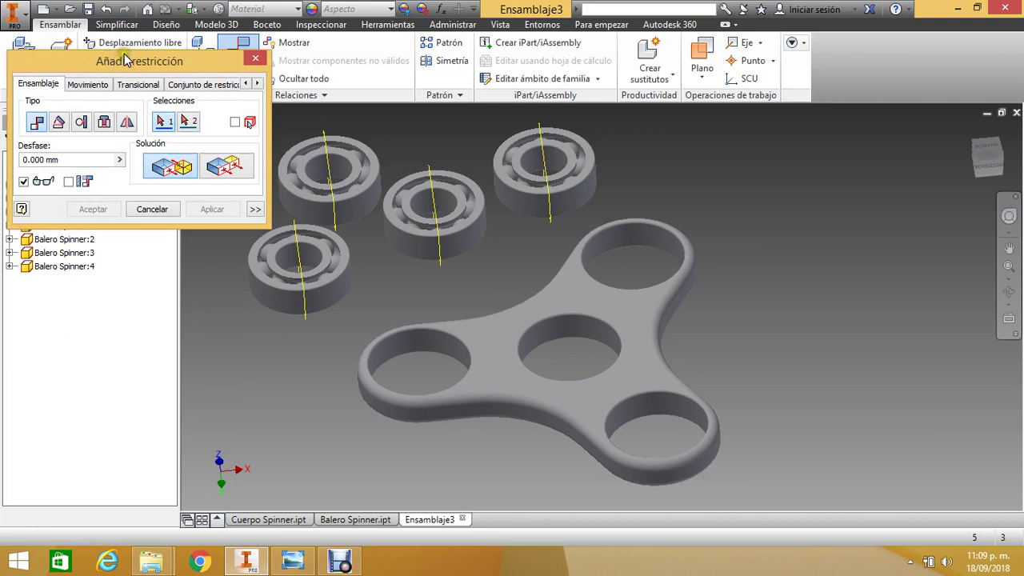
left_click_drag(124, 52, 163, 62)
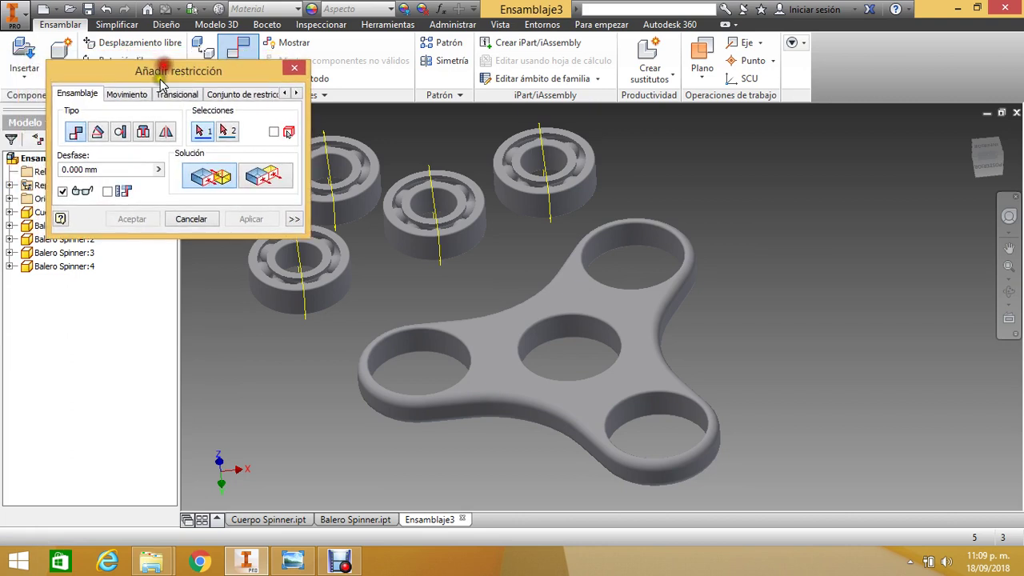
left_click(145, 132)
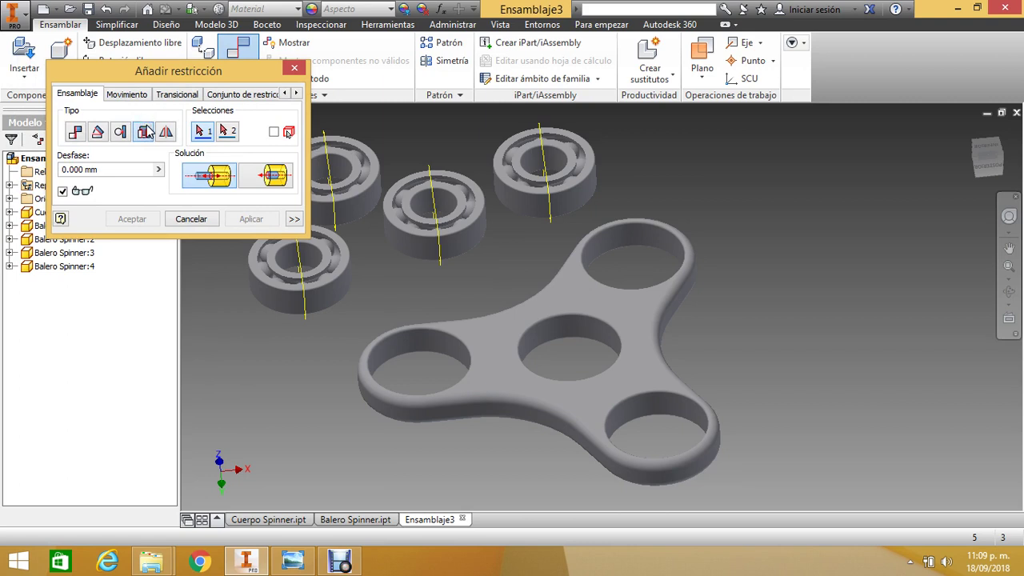
left_click(275, 176)
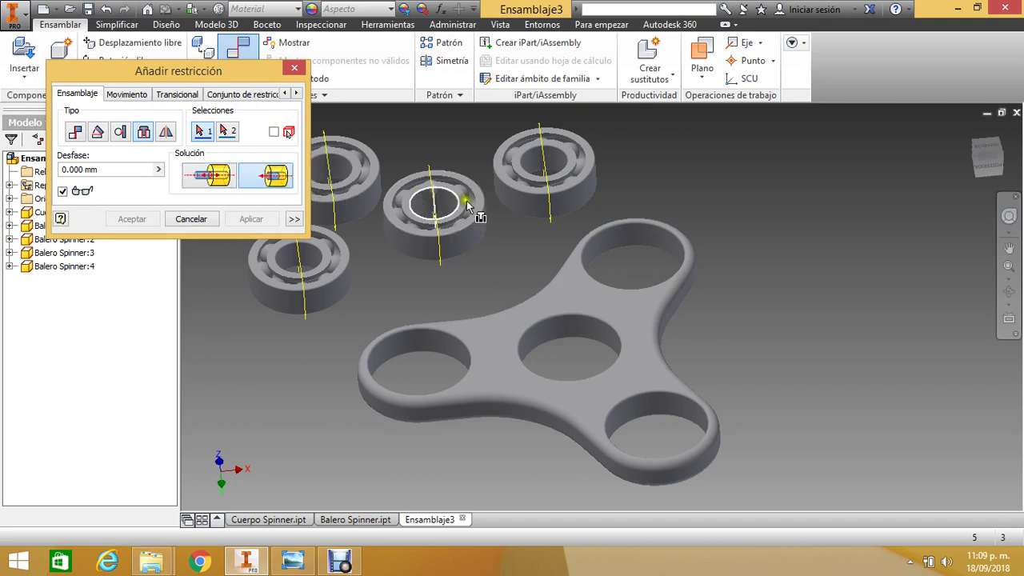
left_click(518, 212)
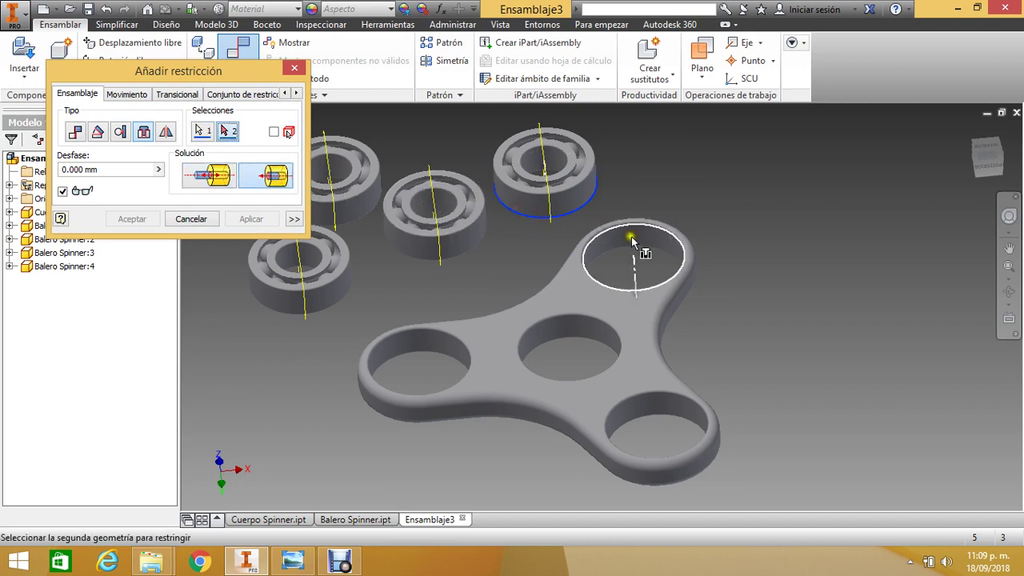
left_click(650, 251)
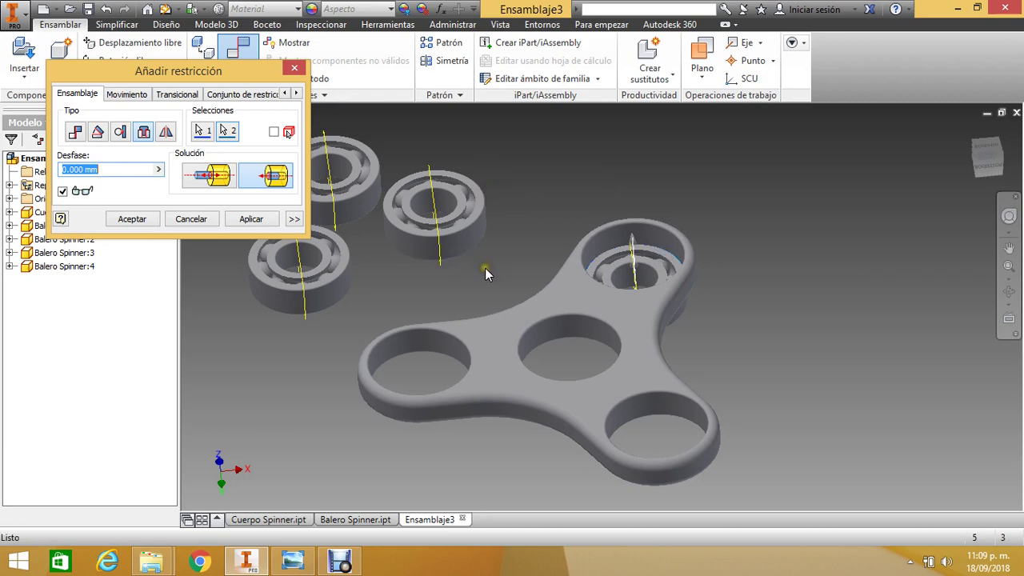
left_click(131, 218)
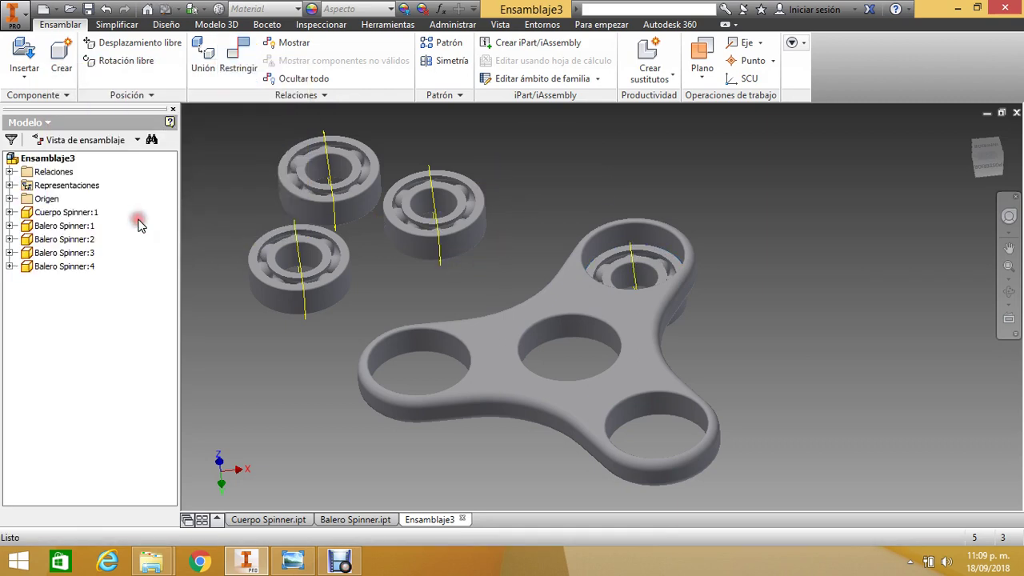
Try a flush mate with 0 mm offset between the far-arm bearing's inner ring top face and the spinner body's top face, accepting the conflicting relation.
scroll(703, 241, "down", 5)
scroll(696, 246, "up", 8)
scroll(672, 264, "up", 3)
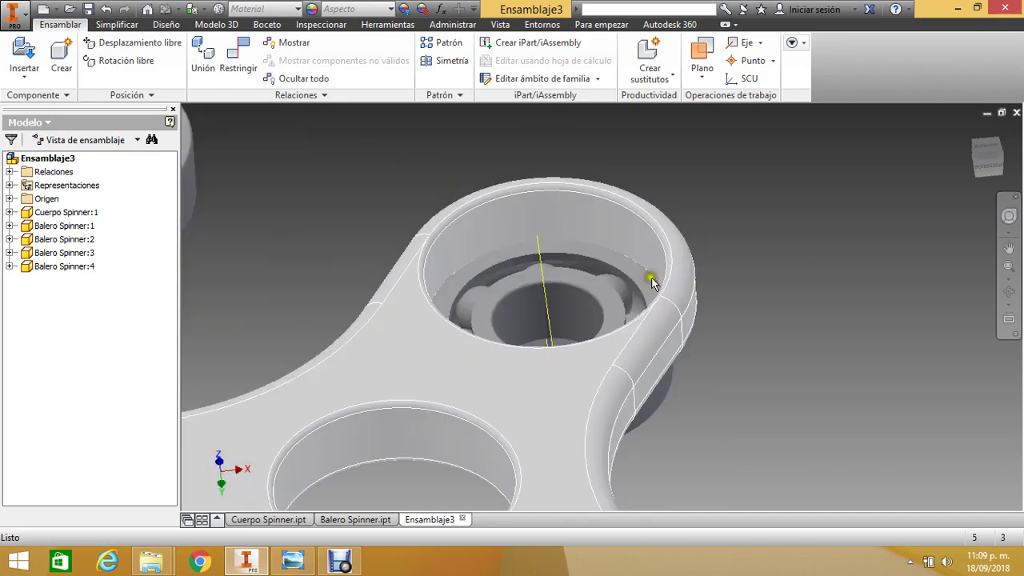
scroll(651, 280, "down", 1)
left_click(229, 54)
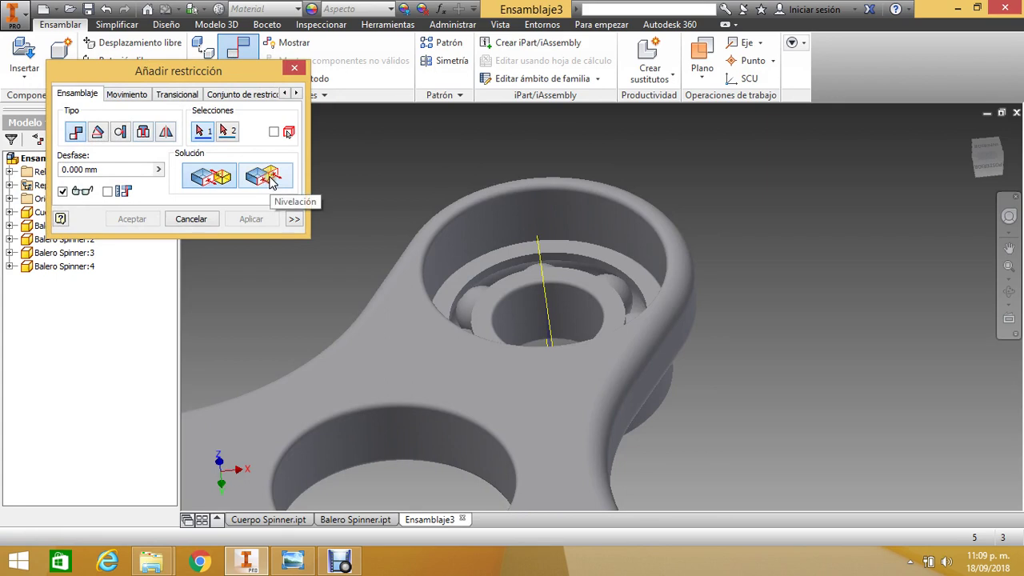
left_click(269, 178)
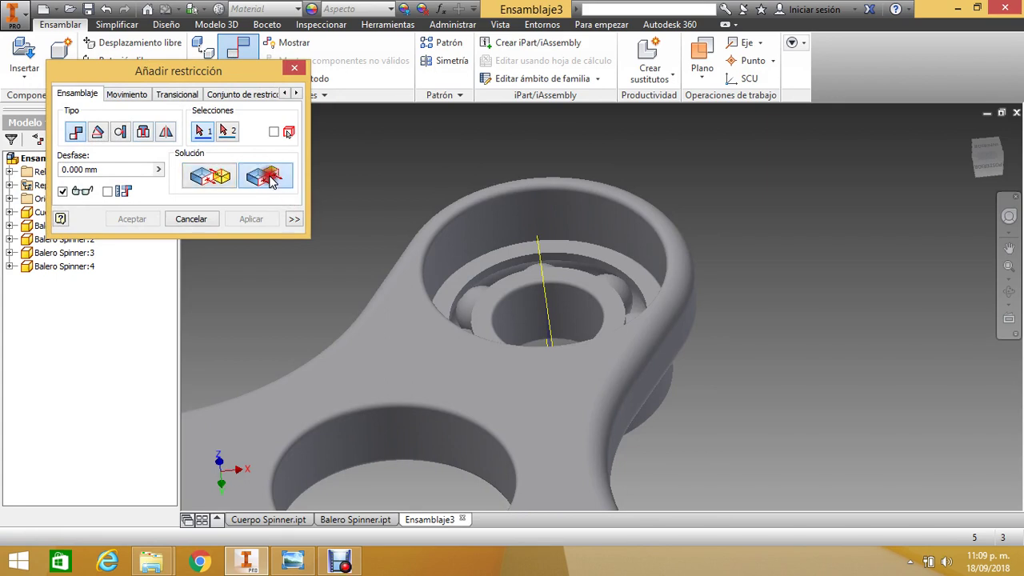
left_click(577, 282)
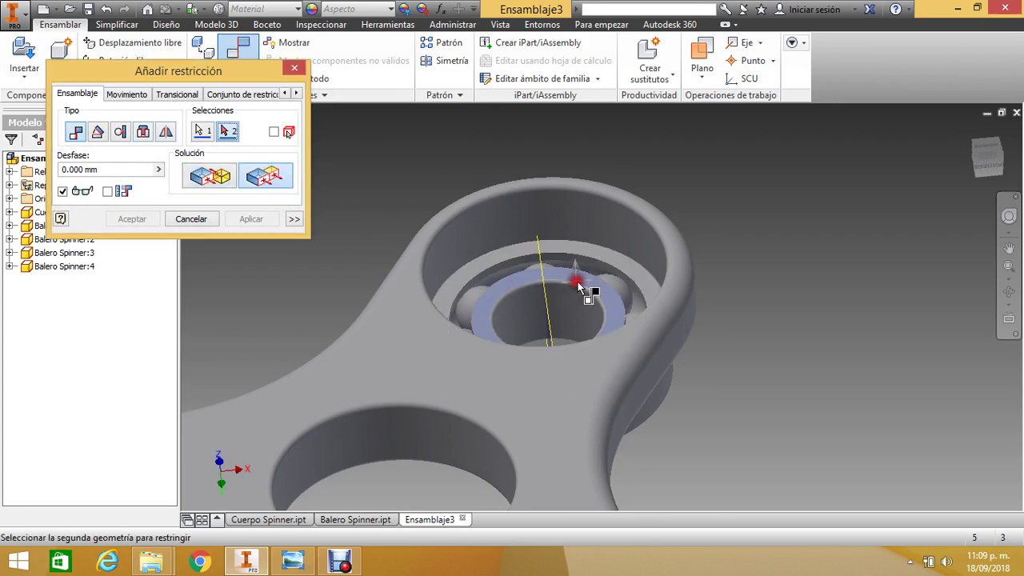
left_click(407, 312)
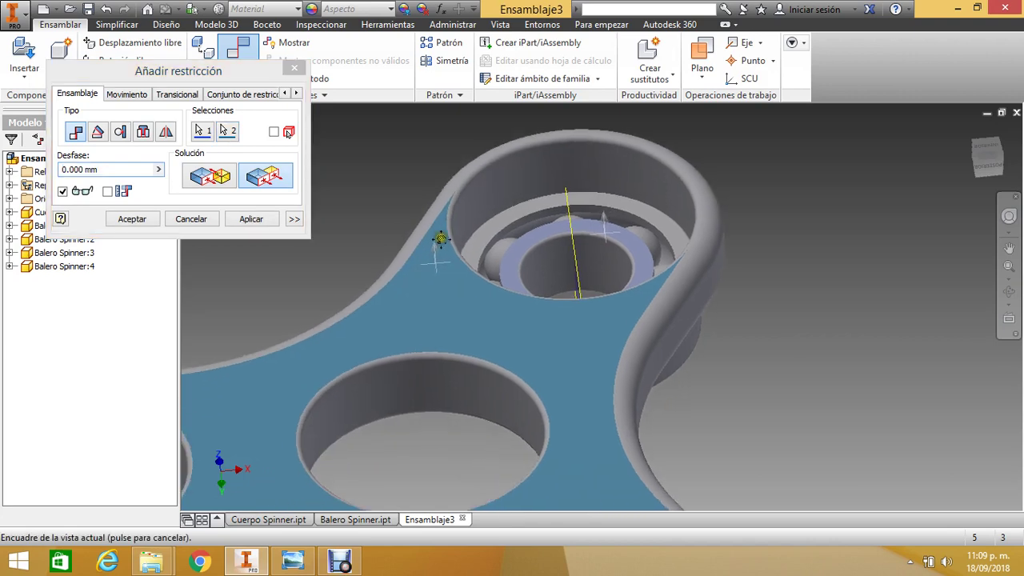
left_click(128, 220)
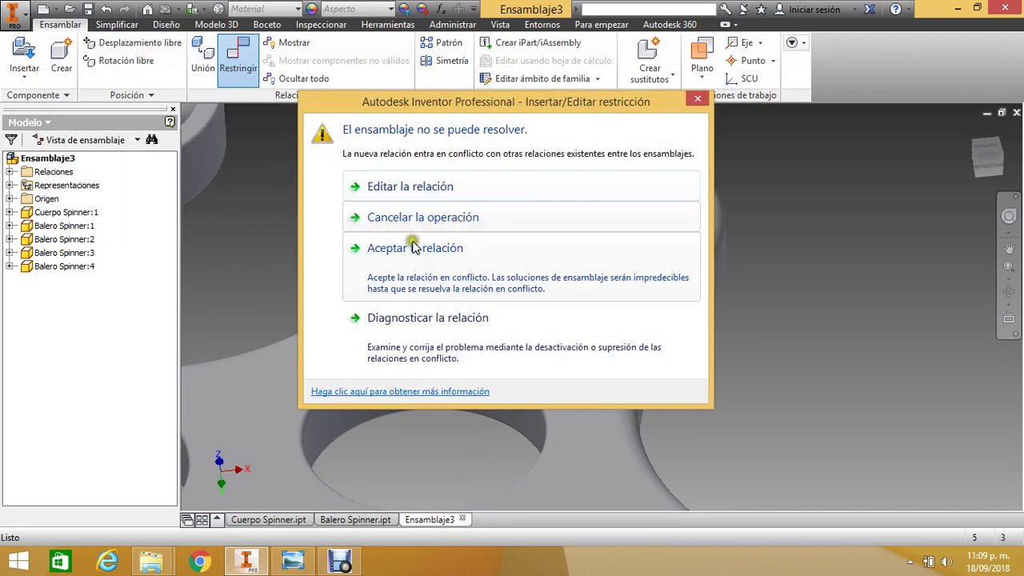
left_click(414, 247)
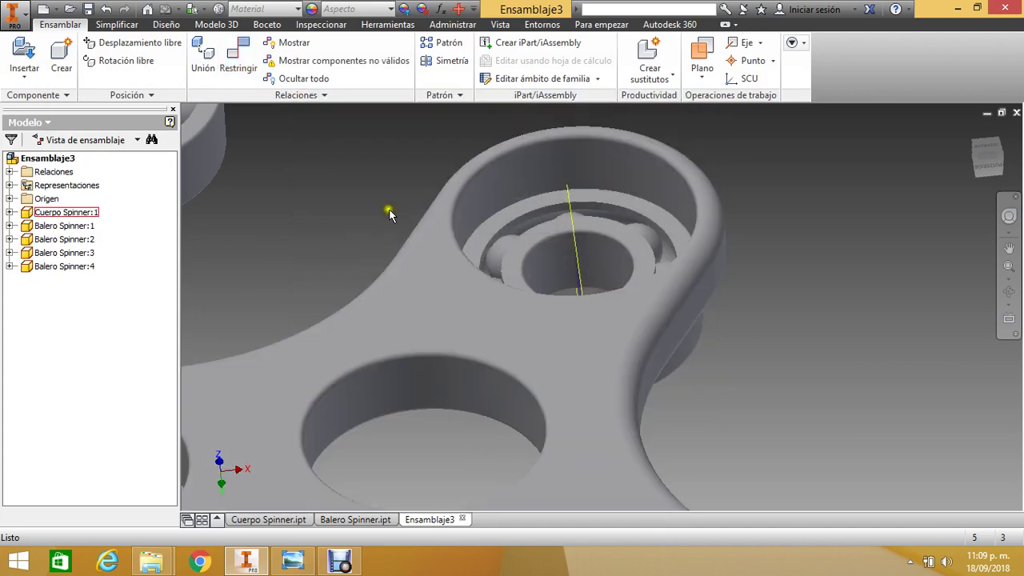
Try a 0 mm flush mate between the body's top face and the far-arm bearing's outer ring top face, accepting the conflicting relation.
scroll(400, 201, "up", 2)
scroll(423, 196, "down", 4)
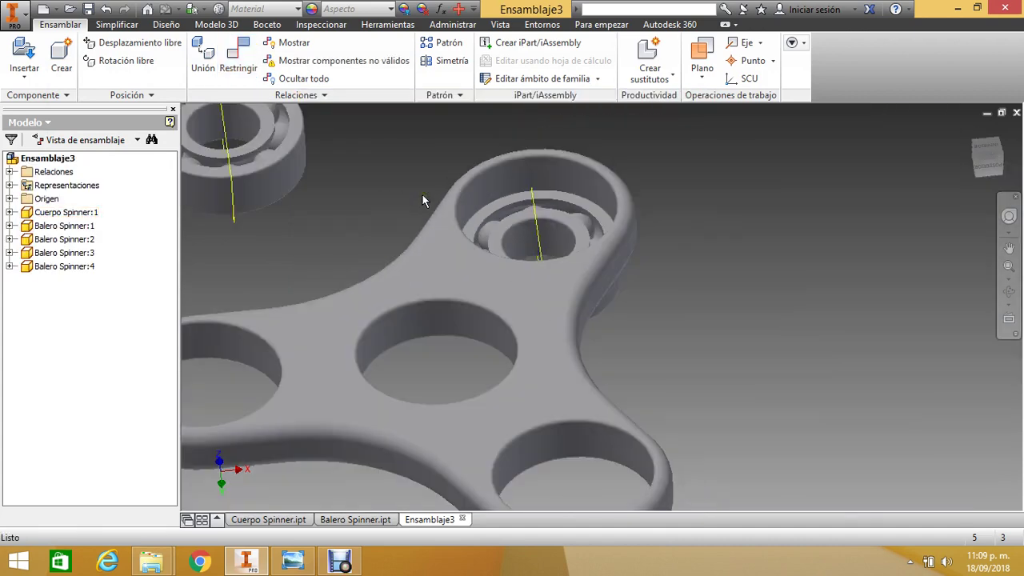
scroll(423, 199, "up", 2)
left_click(229, 48)
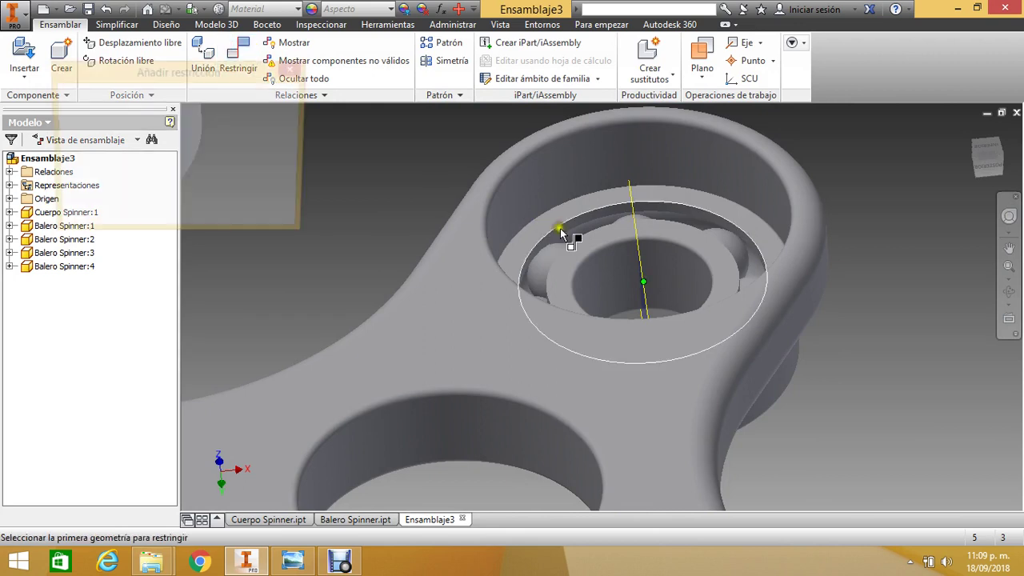
left_click(269, 179)
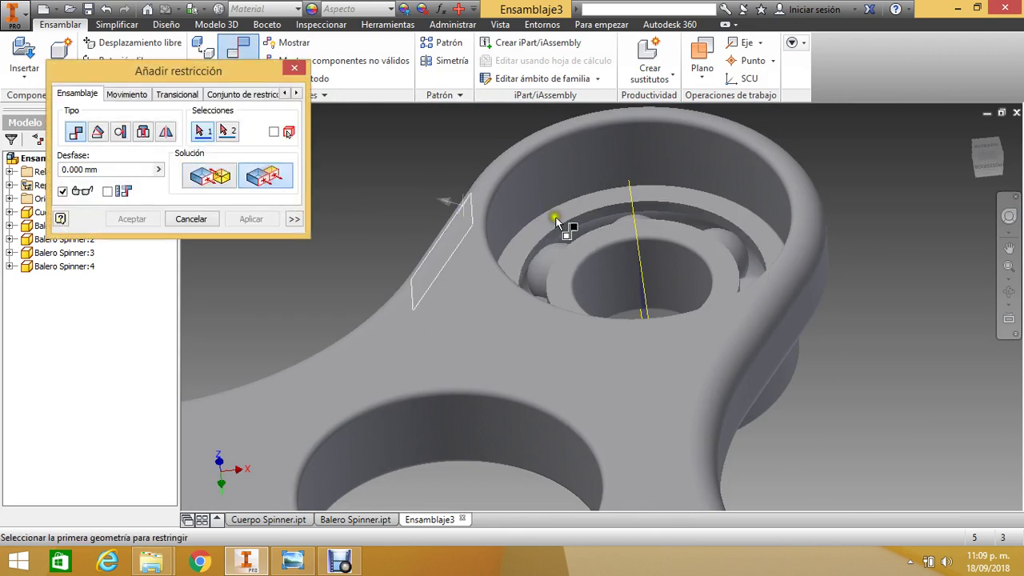
left_click(465, 285)
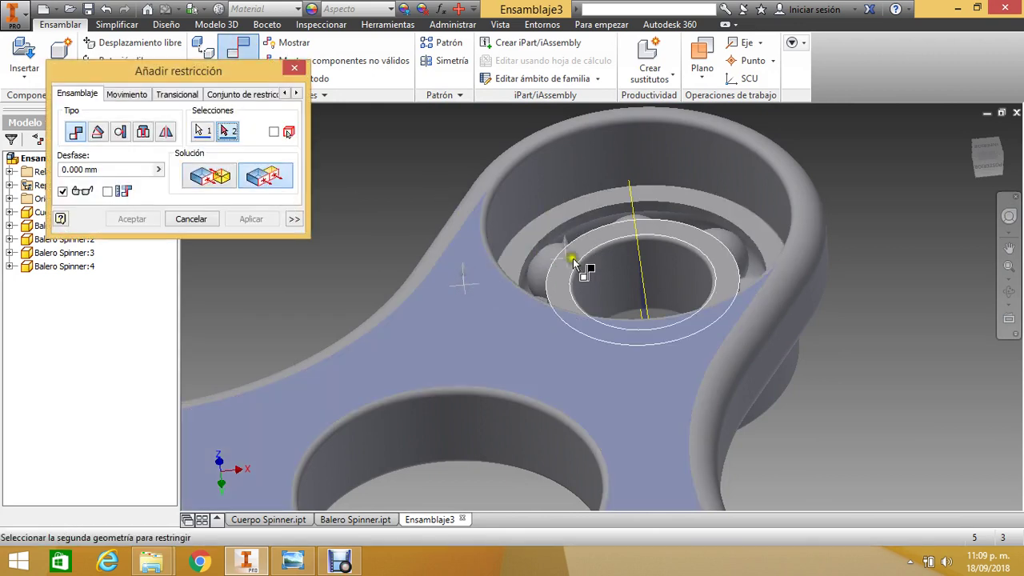
left_click(537, 232)
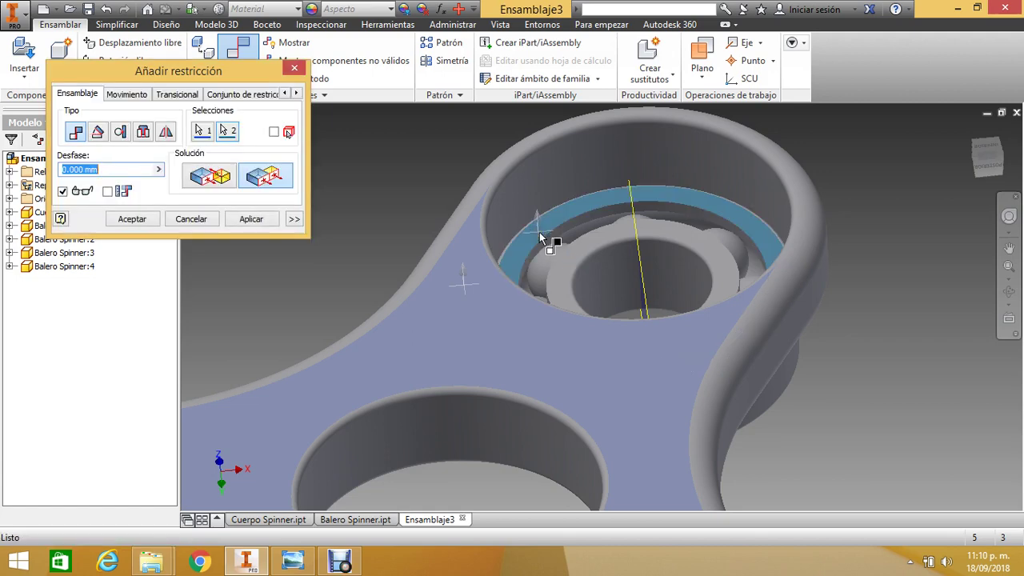
left_click(251, 220)
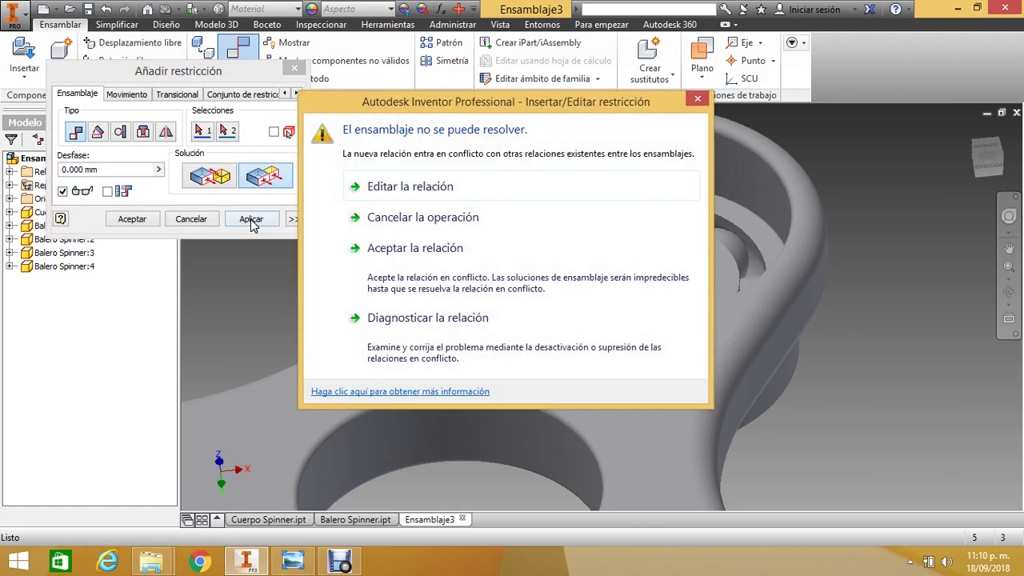
left_click(438, 252)
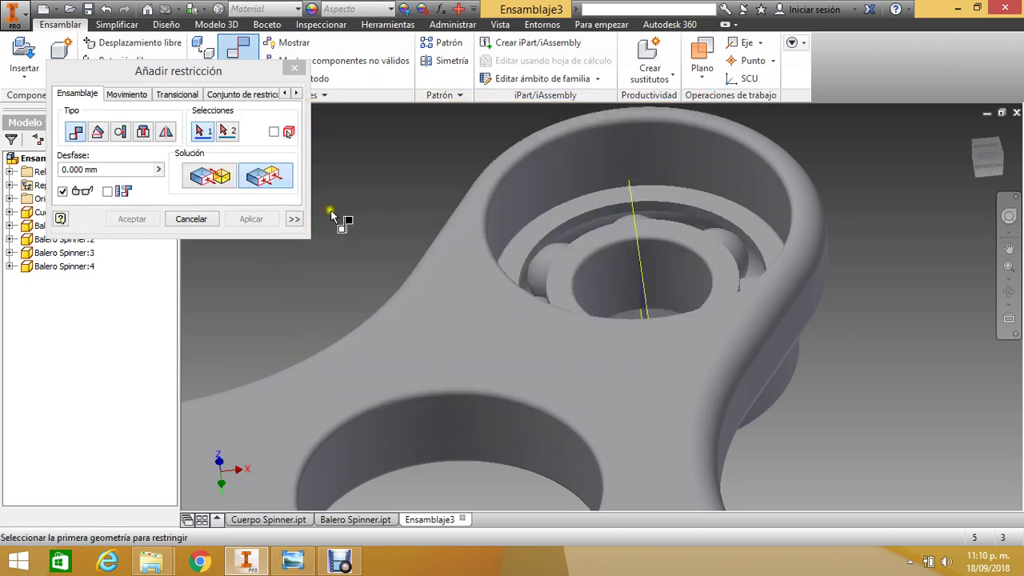
Stop adding constraints and undo the far-arm bearing's constraints so it returns to the free space beside the spinner body.
scroll(372, 211, "down", 10)
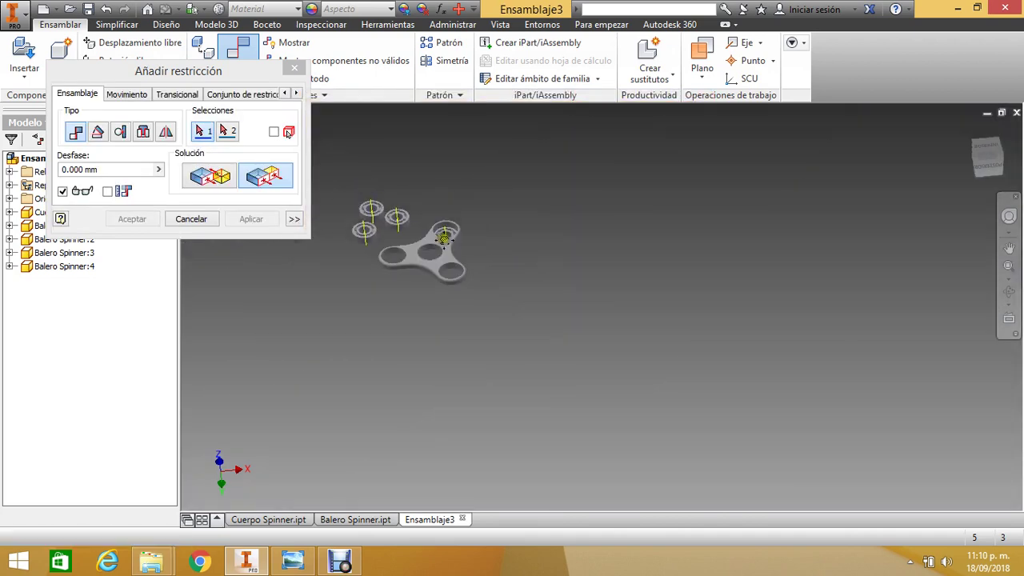
scroll(445, 236, "up", 6)
scroll(460, 247, "down", 3)
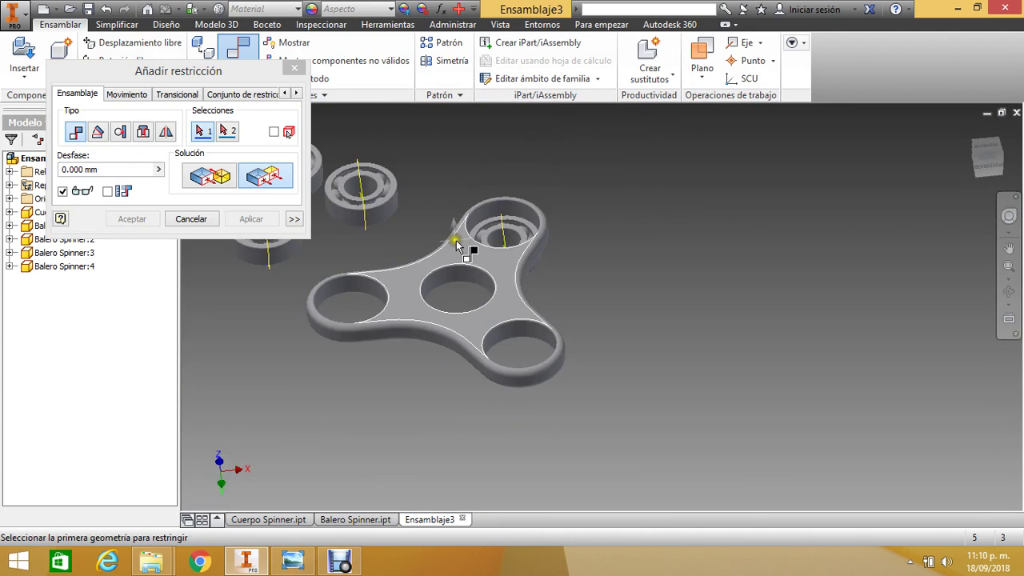
left_click(200, 220)
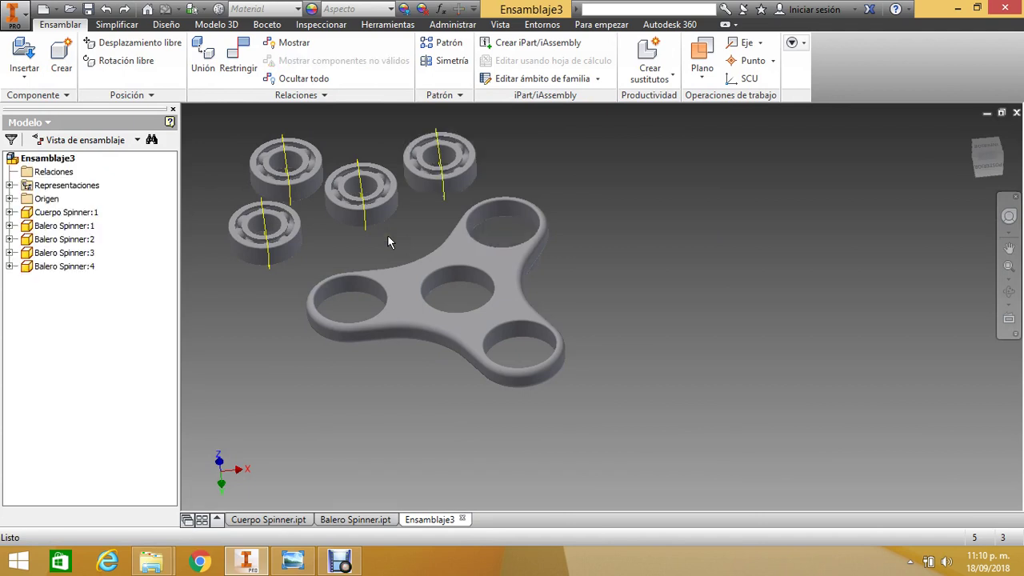
middle_click_drag(414, 185, 466, 206)
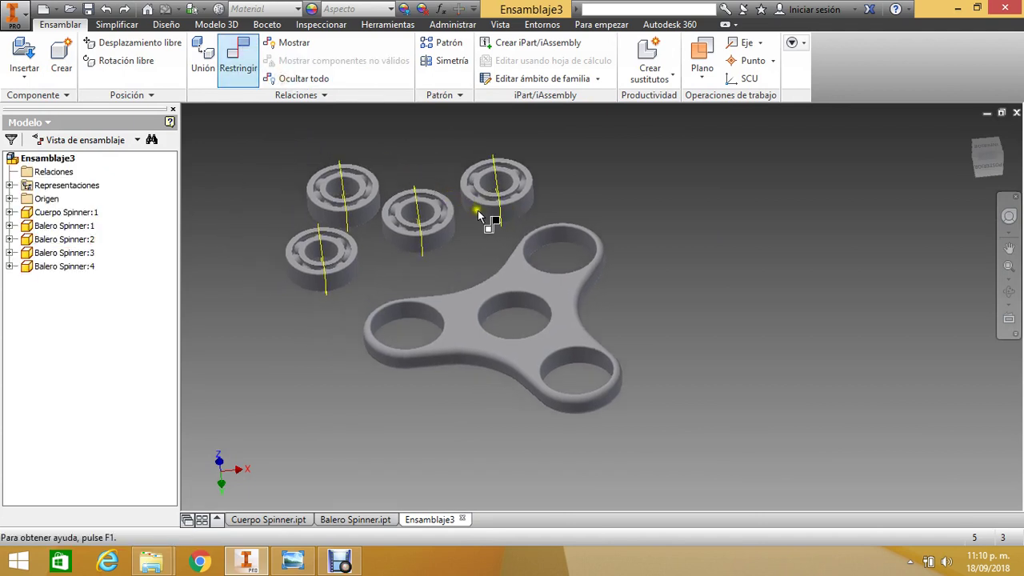
key("c")
scroll(479, 215, "up", 3)
left_click(498, 180)
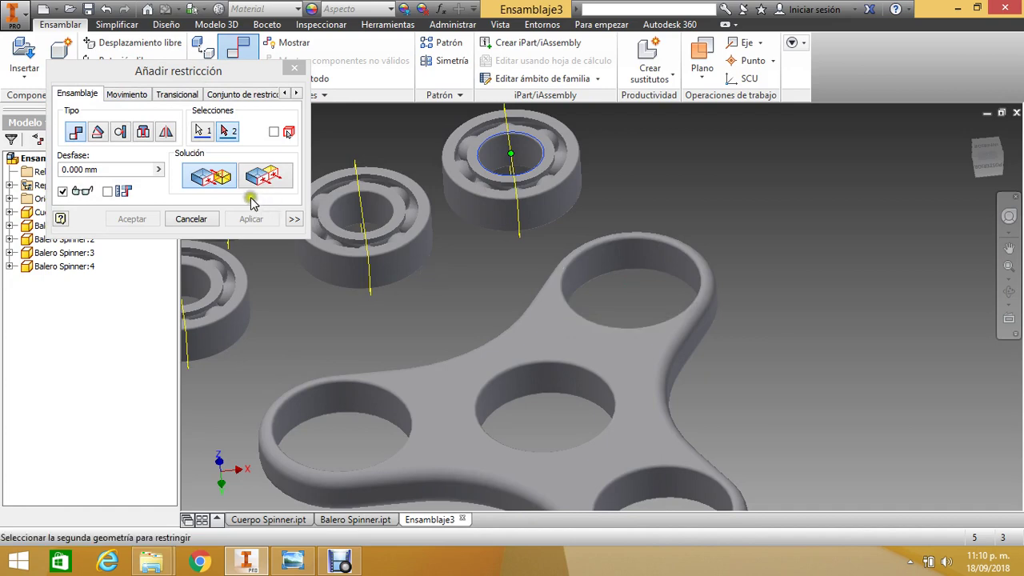
left_click(201, 218)
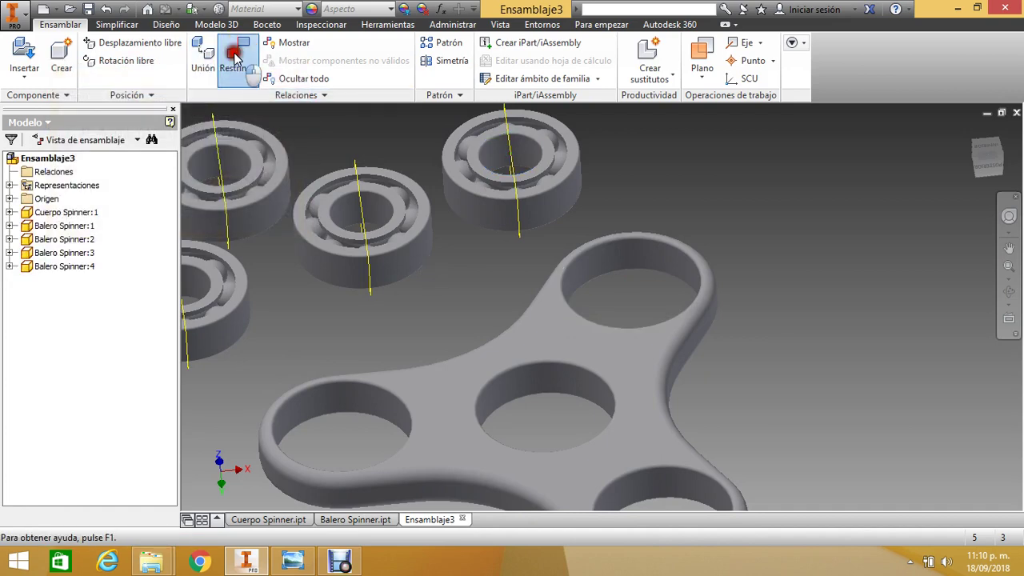
Add a flush mate with 0 mm offset between the inner ring top face of the bearing nearest the far arm and the body's top face.
left_click(237, 62)
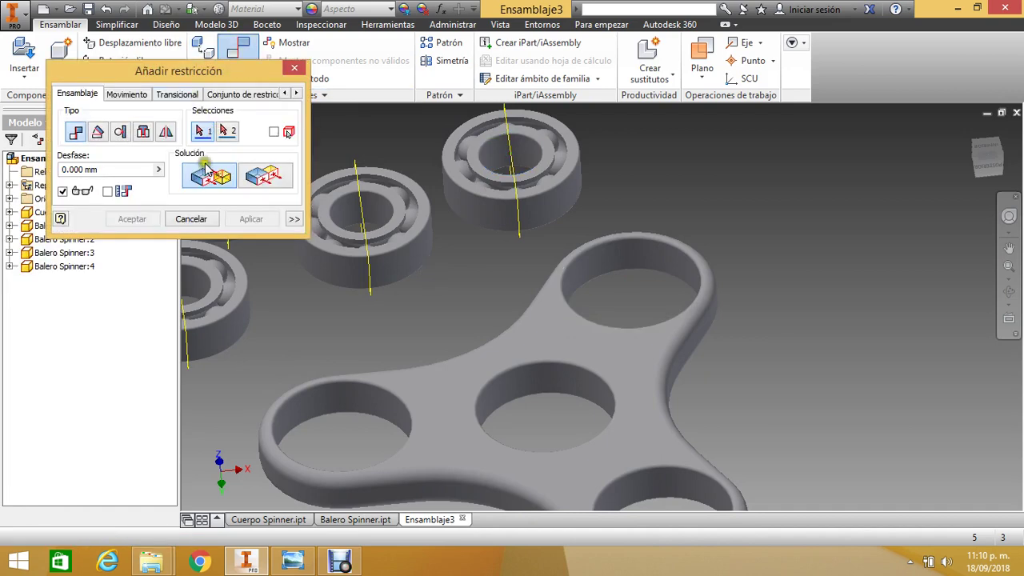
left_click(272, 183)
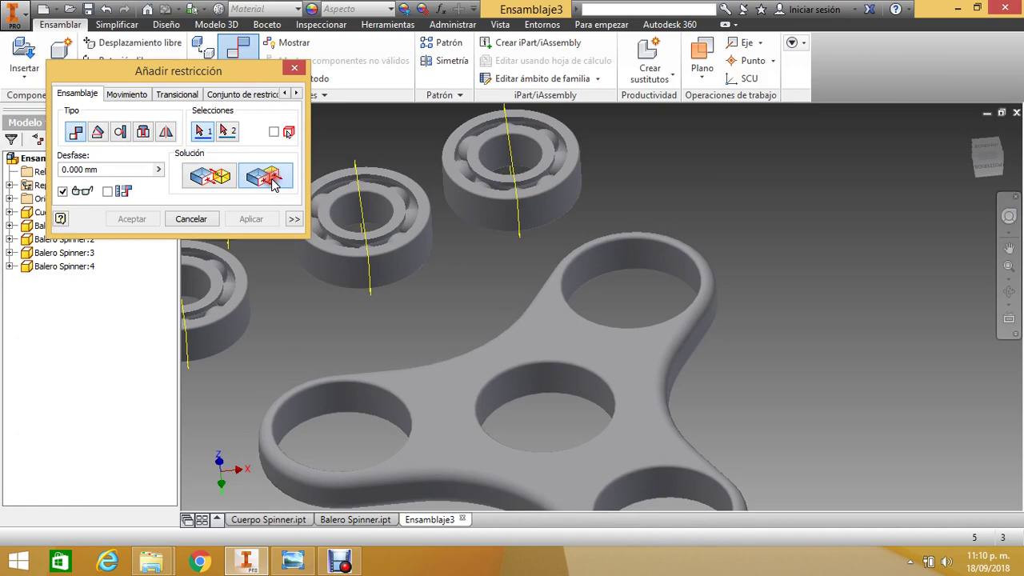
left_click(485, 178)
left_click(547, 341)
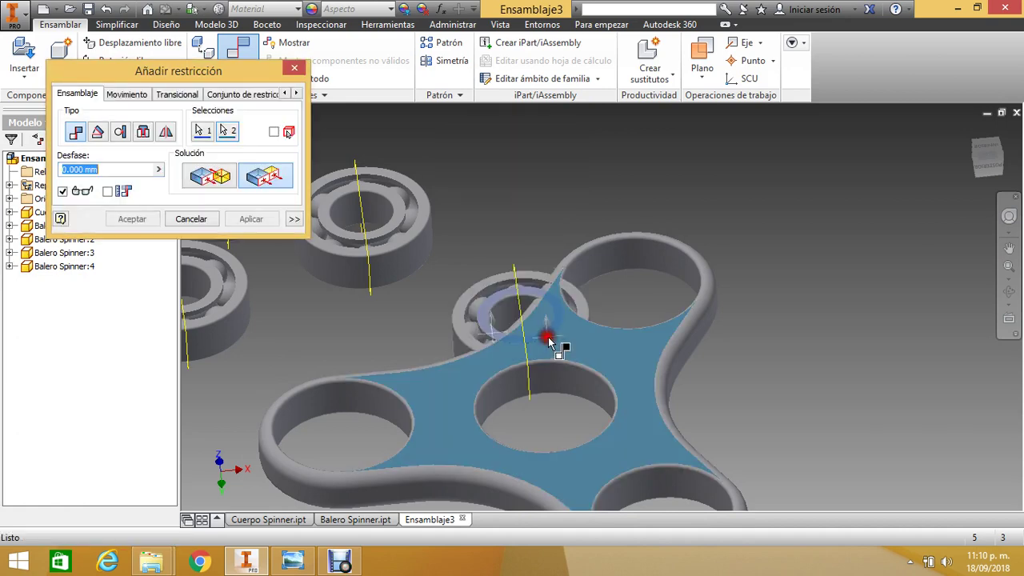
left_click(249, 219)
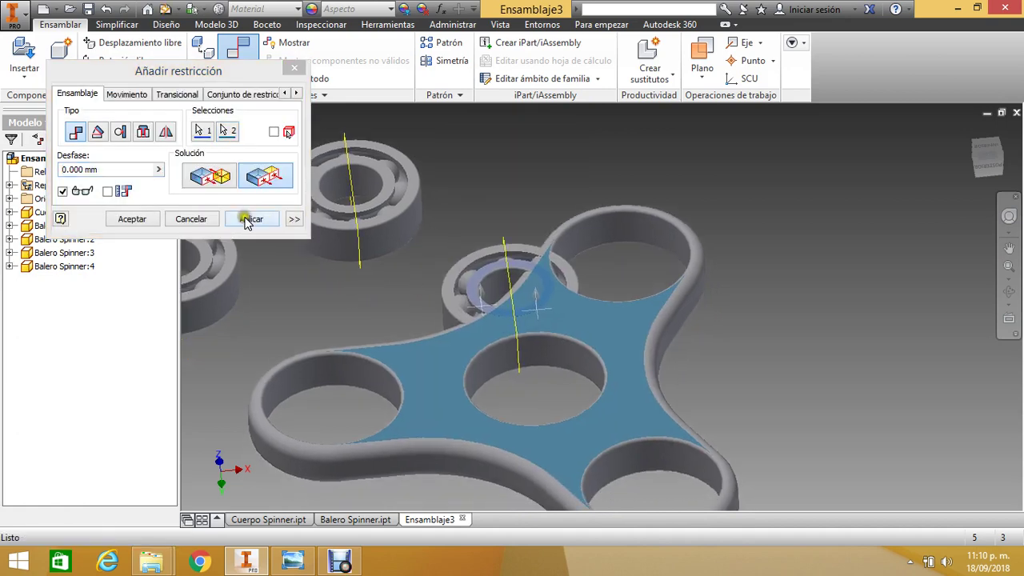
left_click(132, 218)
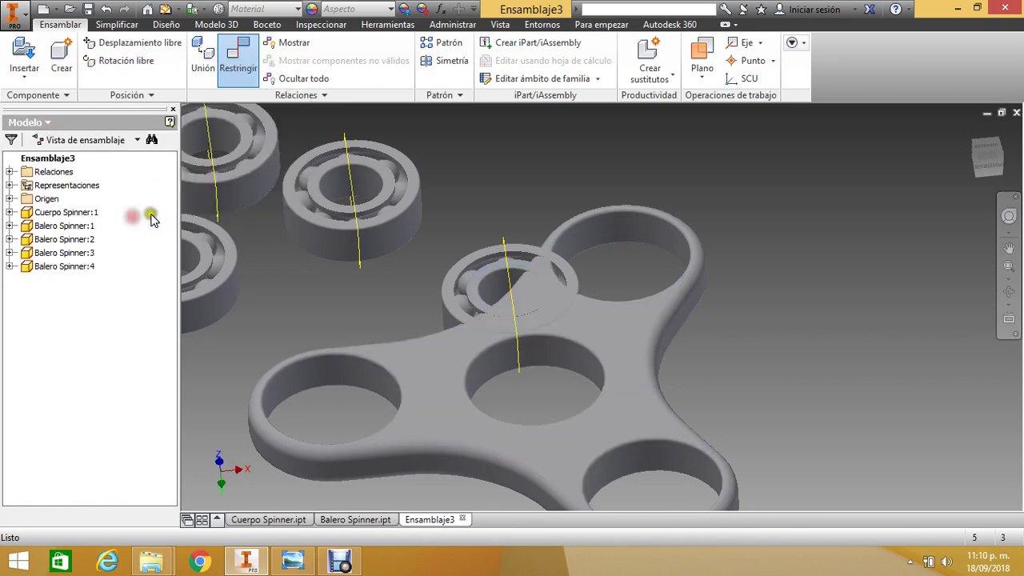
Try an aligned Insert constraint with 0 mm offset between that bearing's bore edge and the far arm's hole edge, accepting the conflicting relation.
left_click(236, 64)
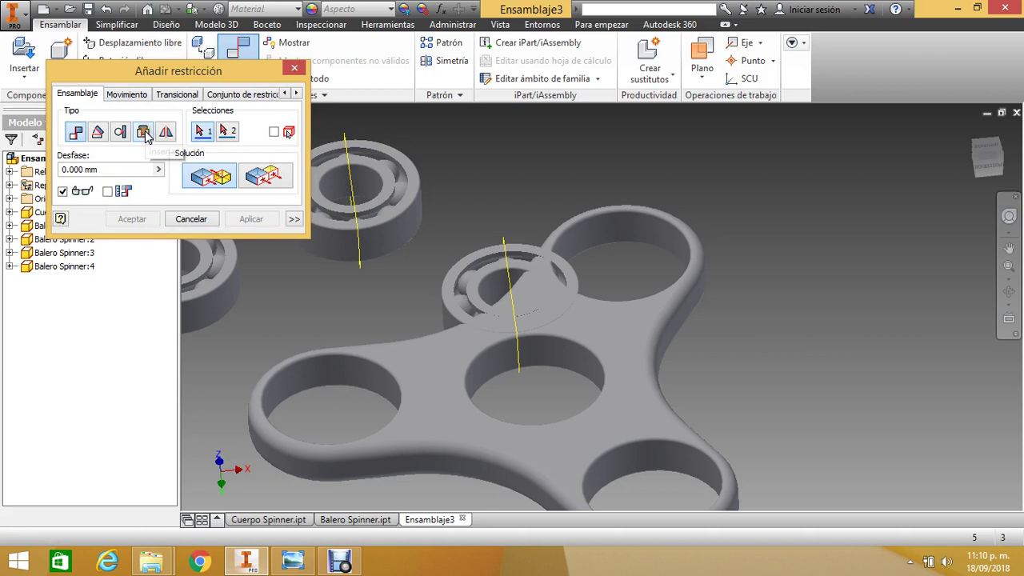
left_click(144, 133)
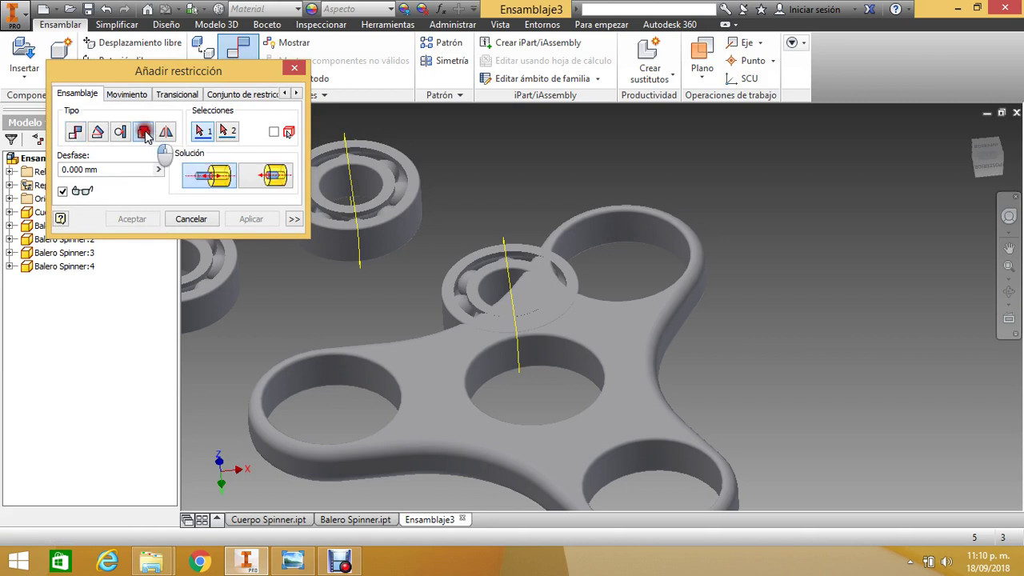
left_click(276, 176)
left_click(502, 284)
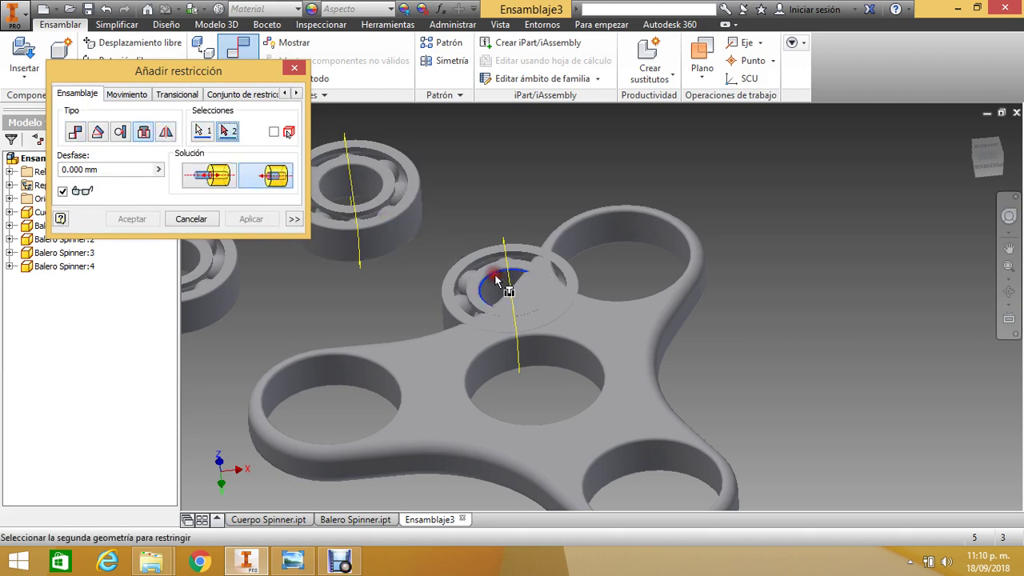
left_click(616, 226)
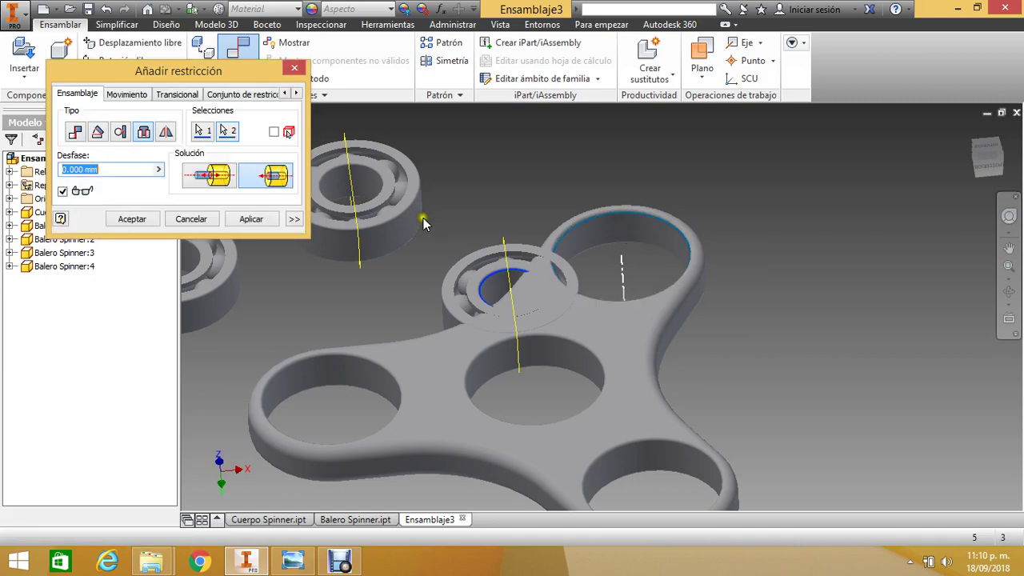
left_click(250, 219)
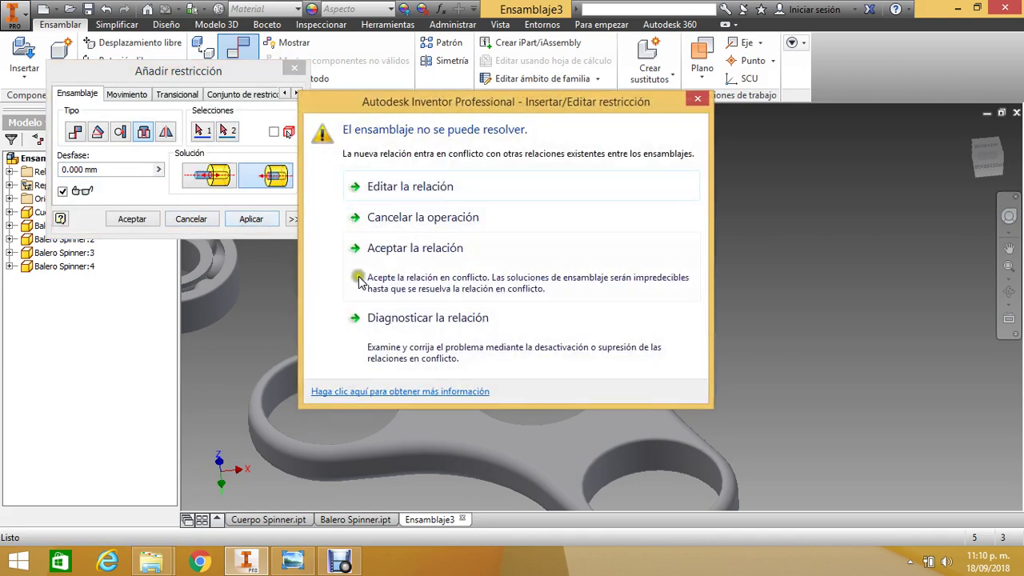
left_click(430, 250)
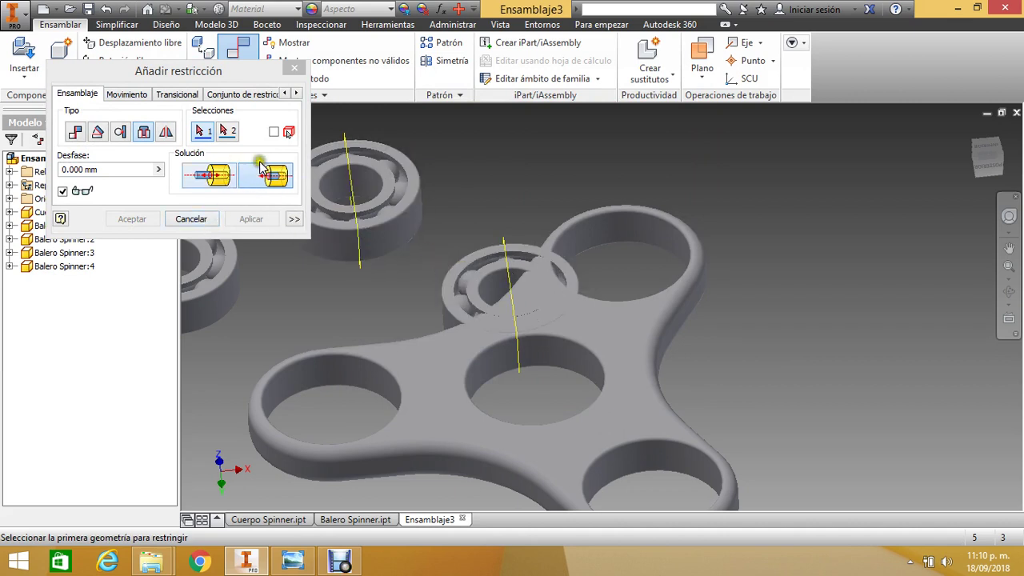
Add an aligned Insert constraint with 0 mm offset between the bearing's upper outer edge and the far arm's upper hole edge.
left_click(280, 176)
left_click(447, 313)
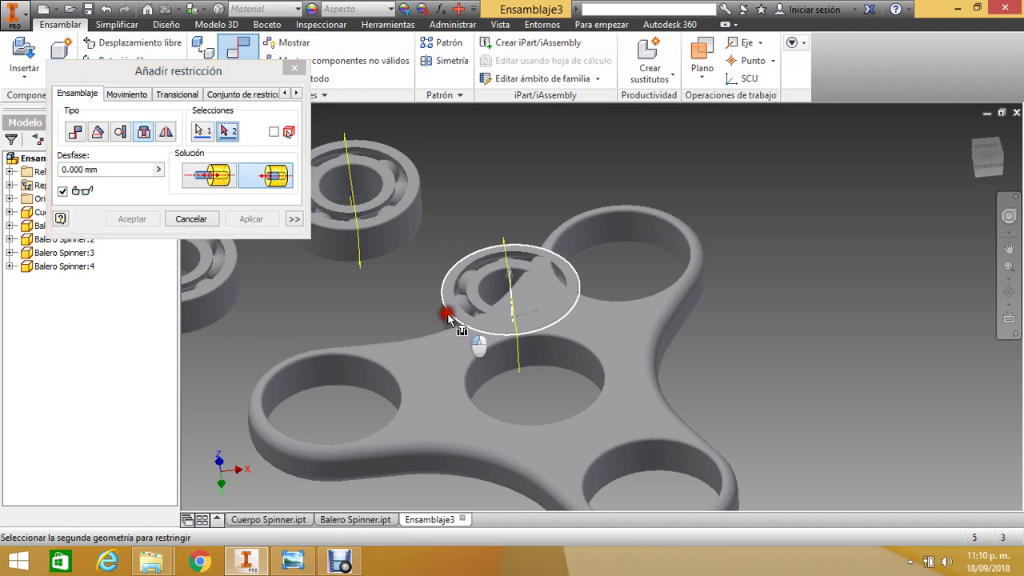
left_click(603, 306)
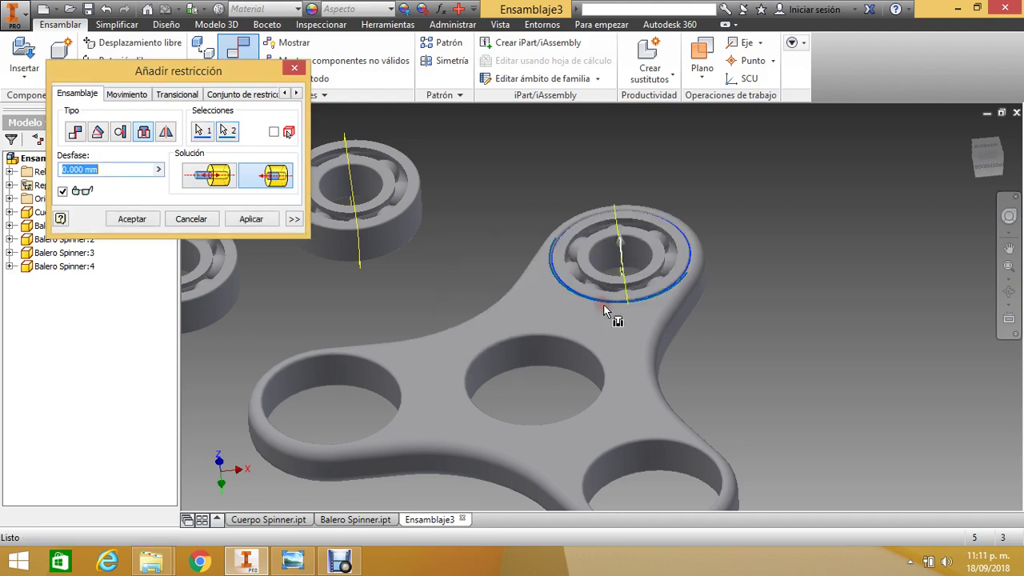
left_click(132, 223)
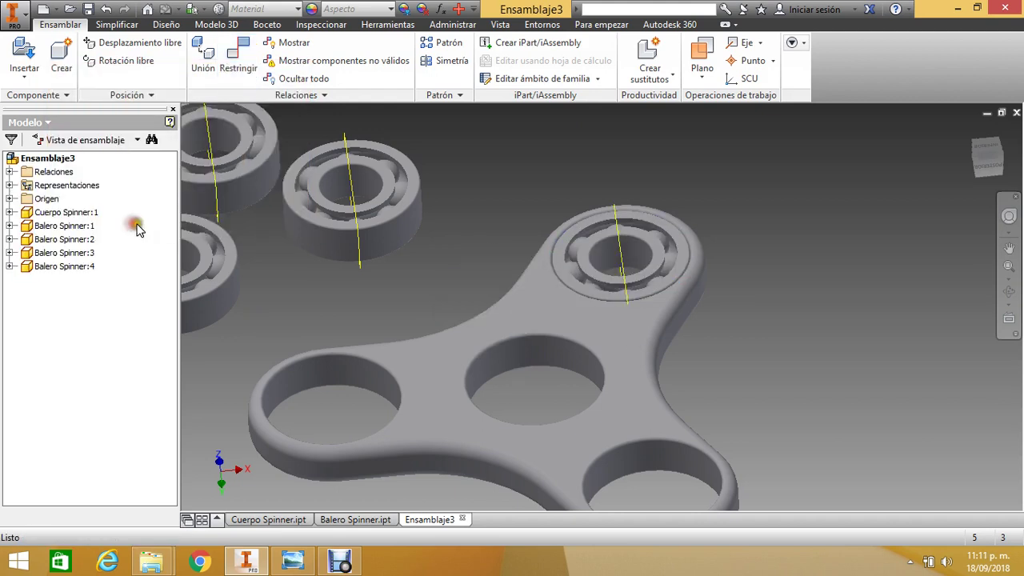
scroll(563, 232, "up", 4)
scroll(566, 230, "down", 4)
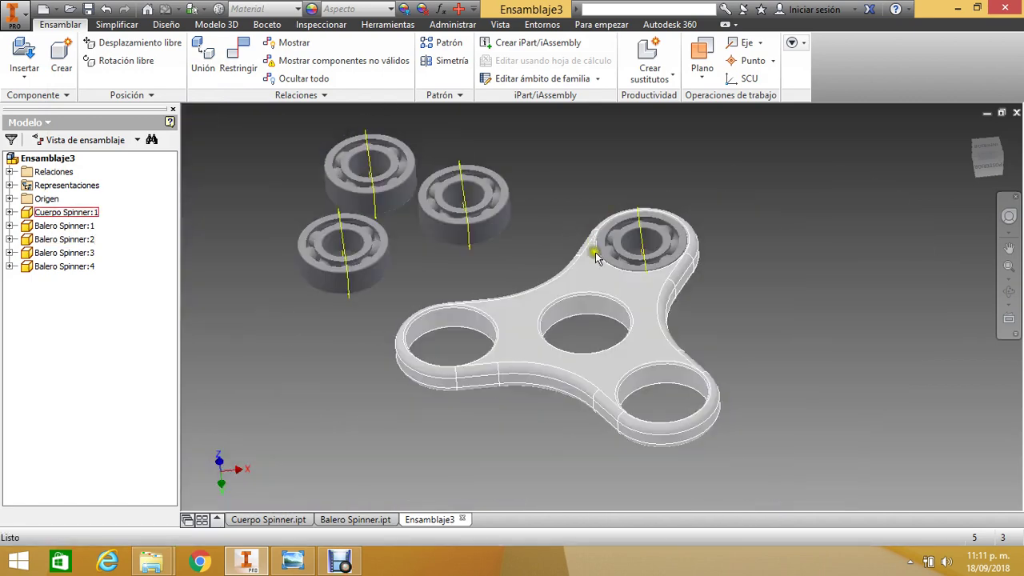
Add a flush mate with 0 mm offset between the top face of the loose bearing nearest the body and the body's top face, accepting the conflict.
scroll(595, 247, "down", 2)
scroll(599, 244, "up", 5)
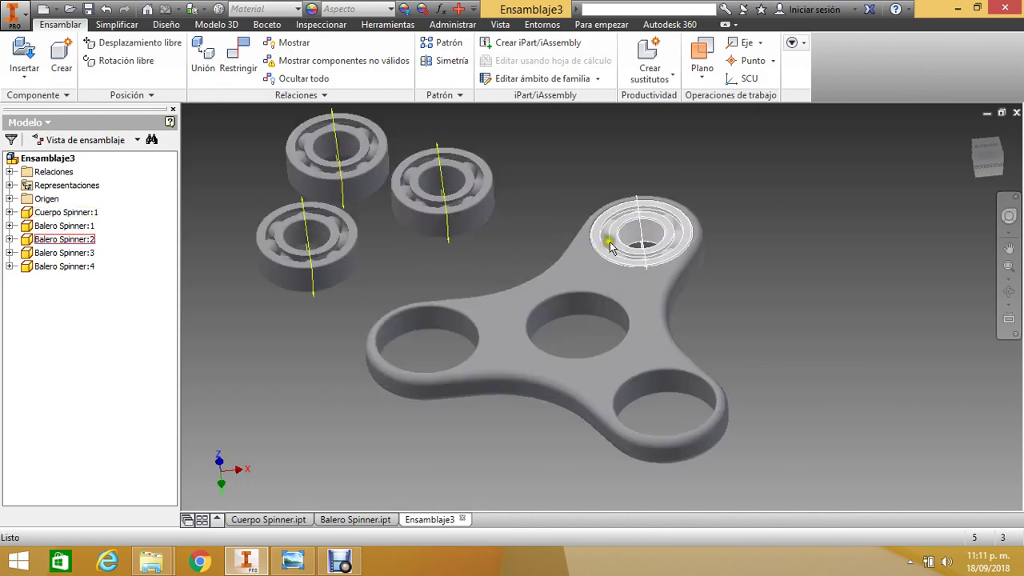
scroll(605, 246, "down", 1)
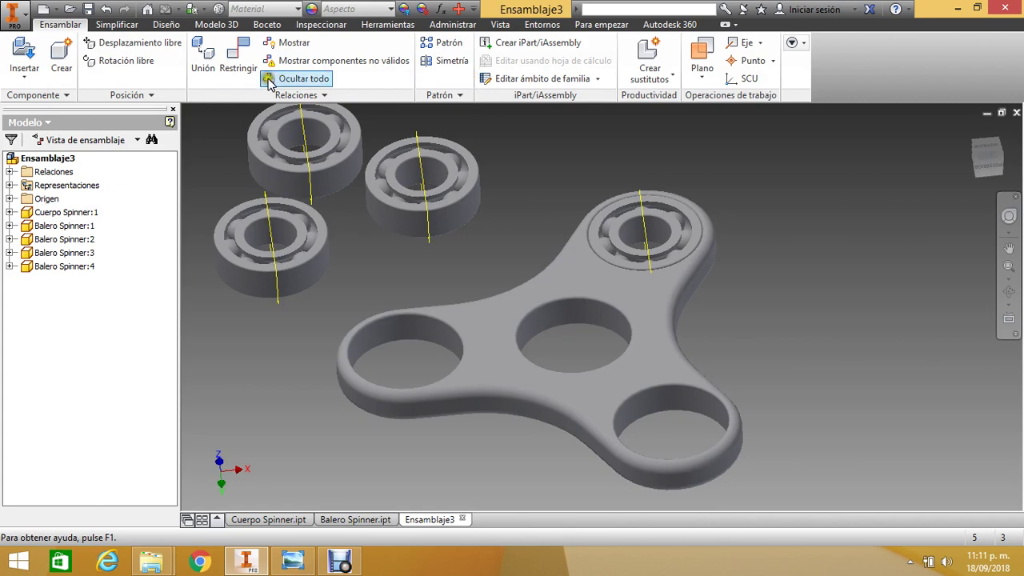
left_click(242, 55)
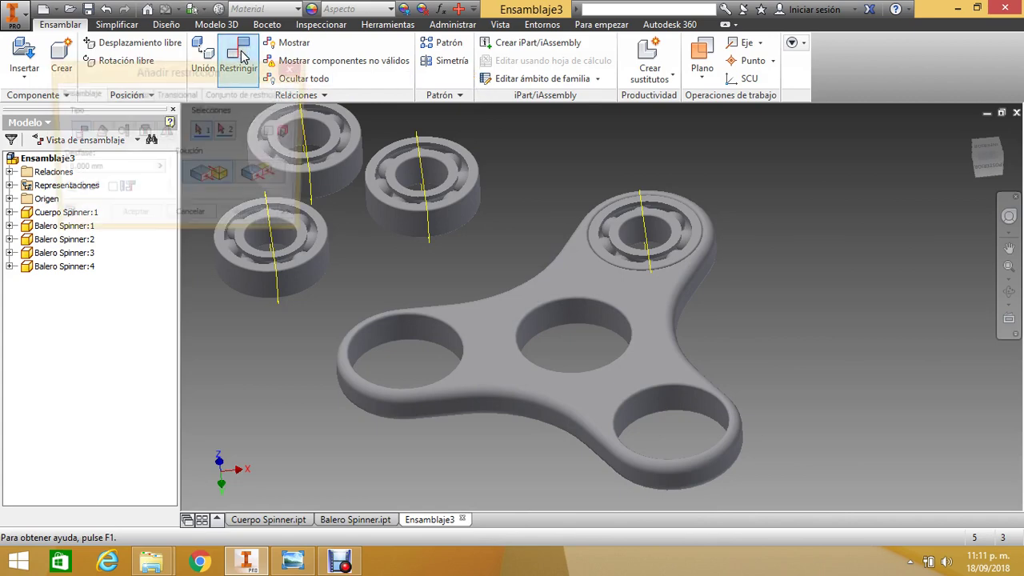
left_click(267, 177)
left_click(452, 182)
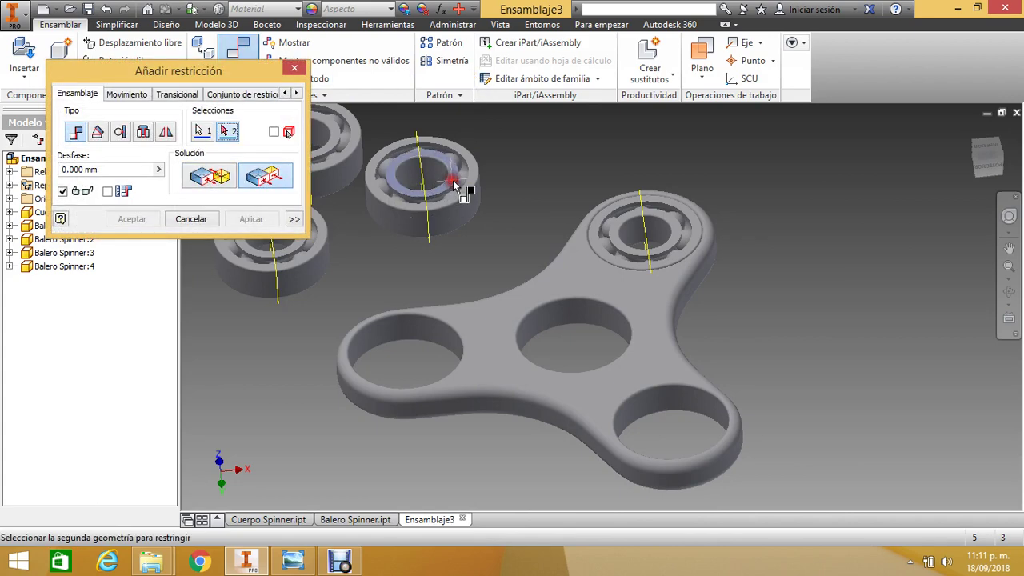
left_click(568, 291)
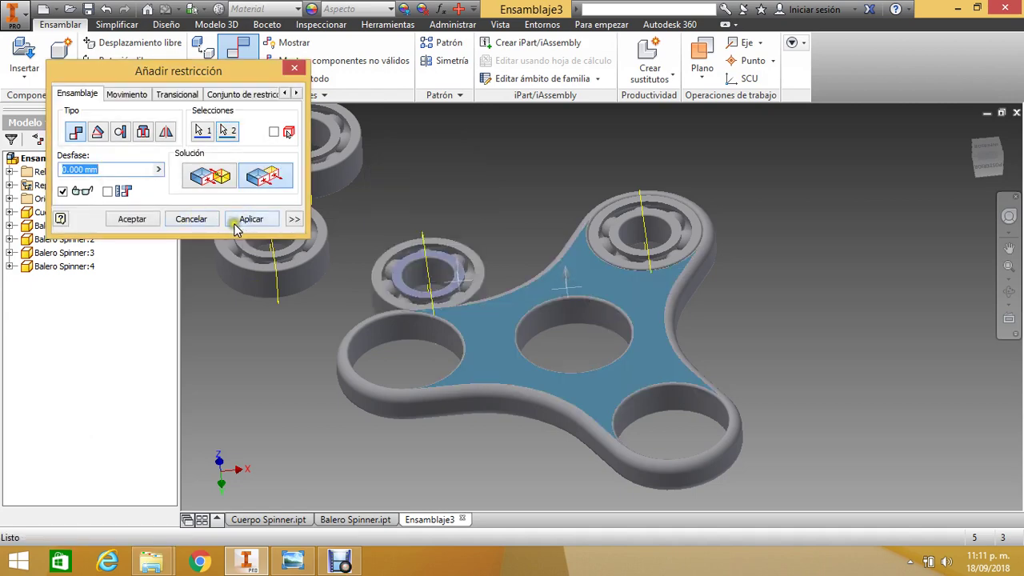
left_click(133, 219)
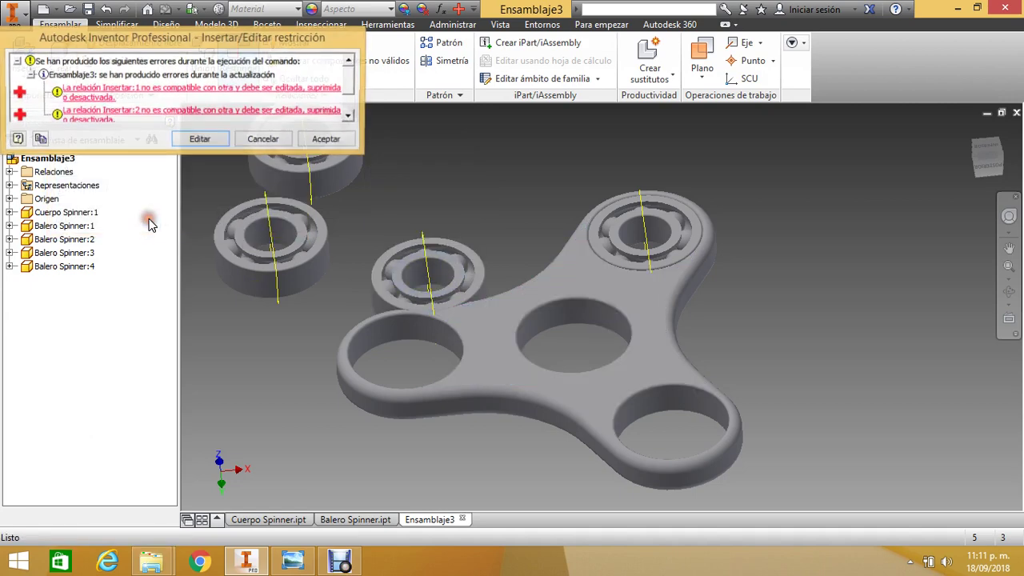
left_click(314, 142)
Add an aligned Insert constraint with 0 mm offset between that bearing's upper bore edge and the body's centre hole edge.
scroll(469, 199, "down", 3)
scroll(520, 235, "up", 5)
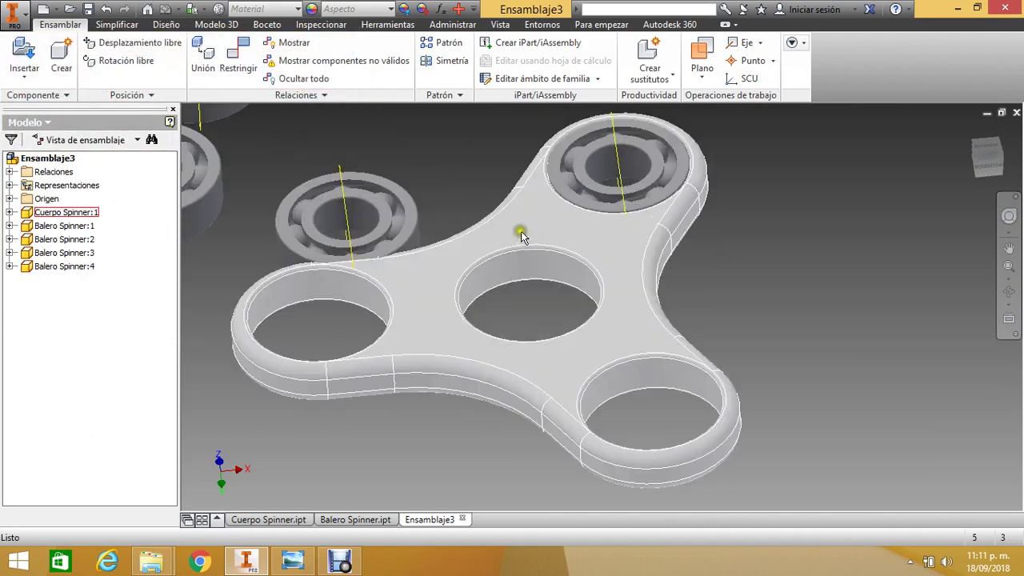
left_click(237, 66)
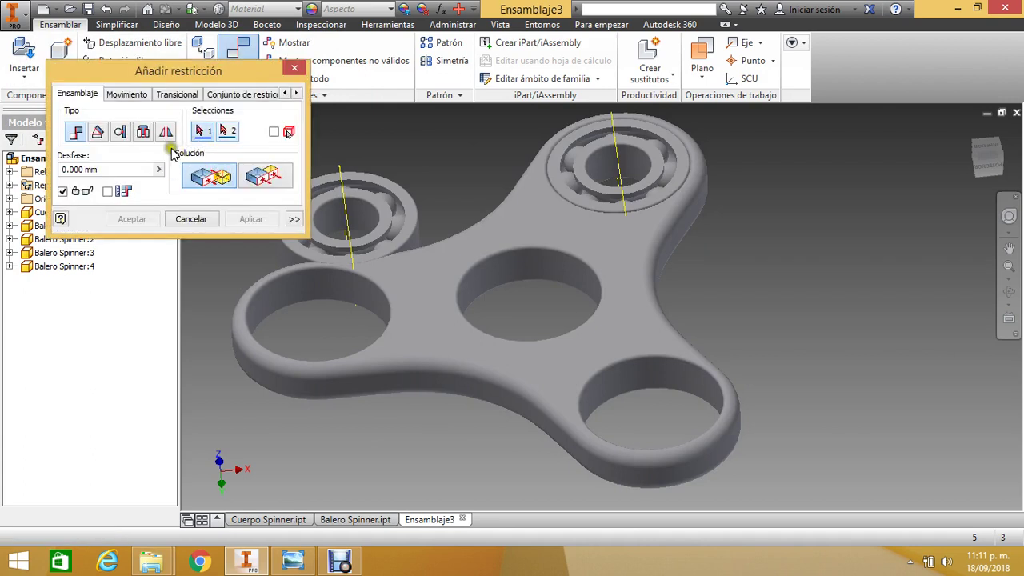
left_click(145, 132)
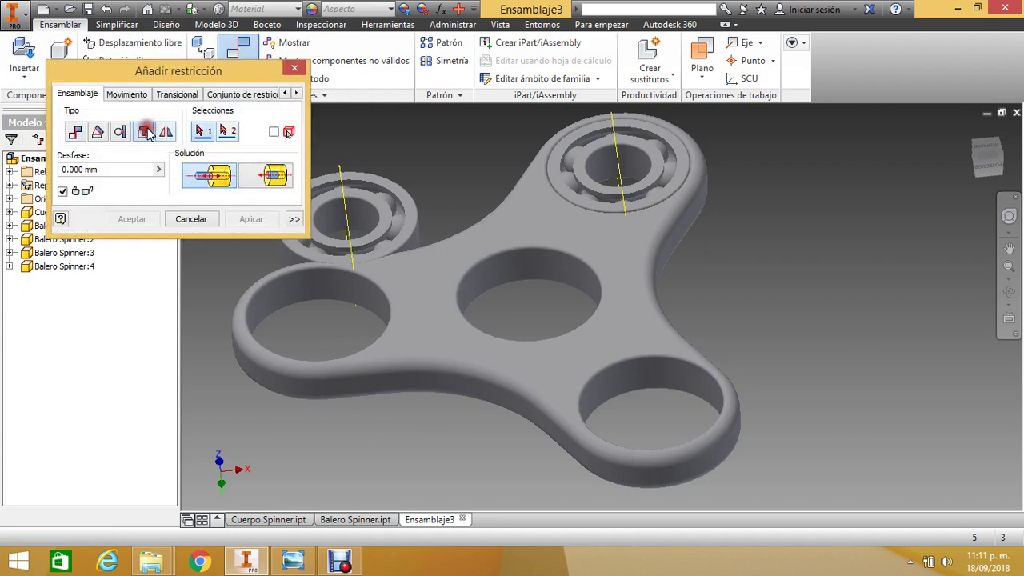
left_click(290, 183)
left_click(373, 209)
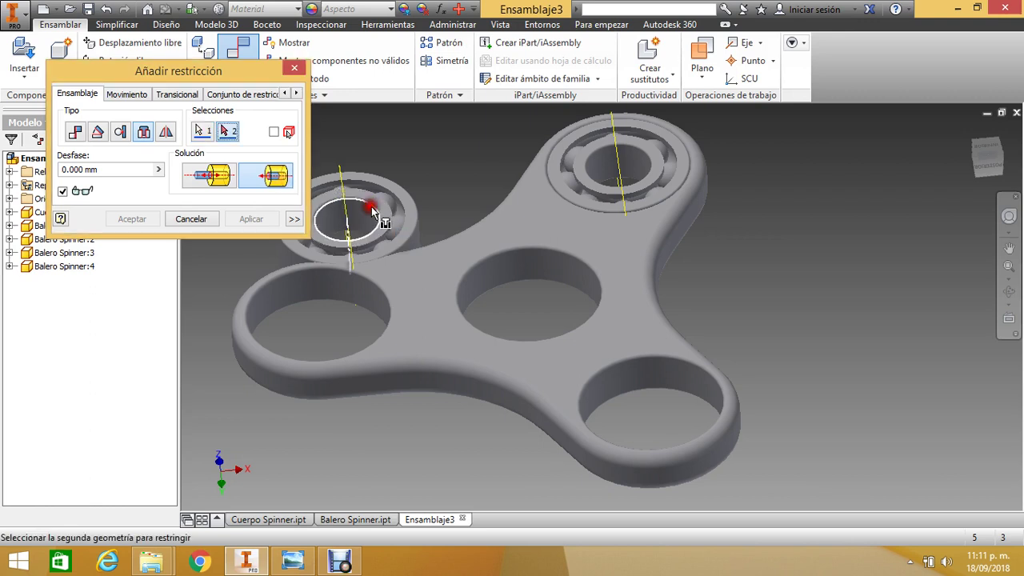
left_click(548, 270)
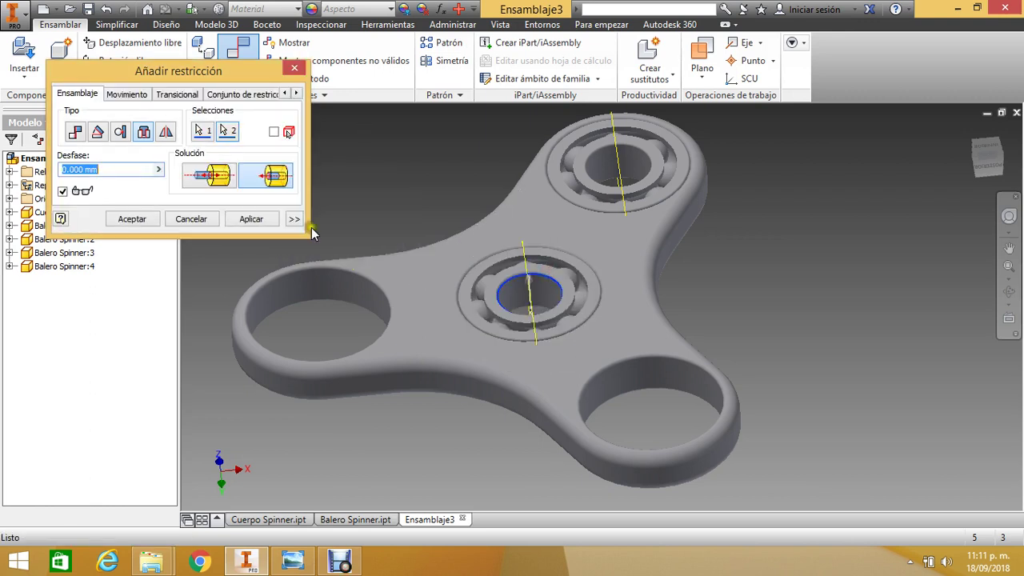
left_click(152, 219)
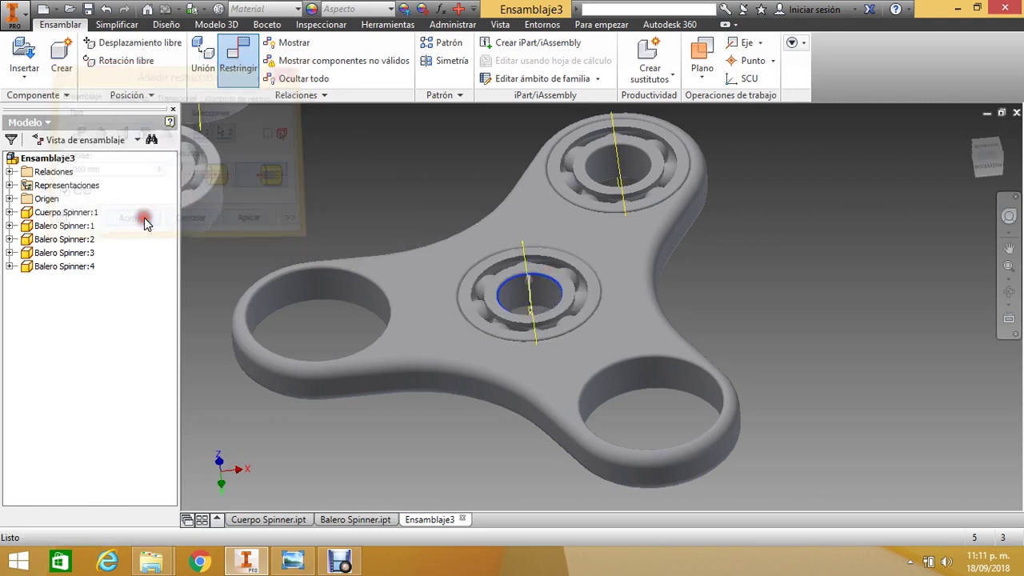
left_click(400, 250)
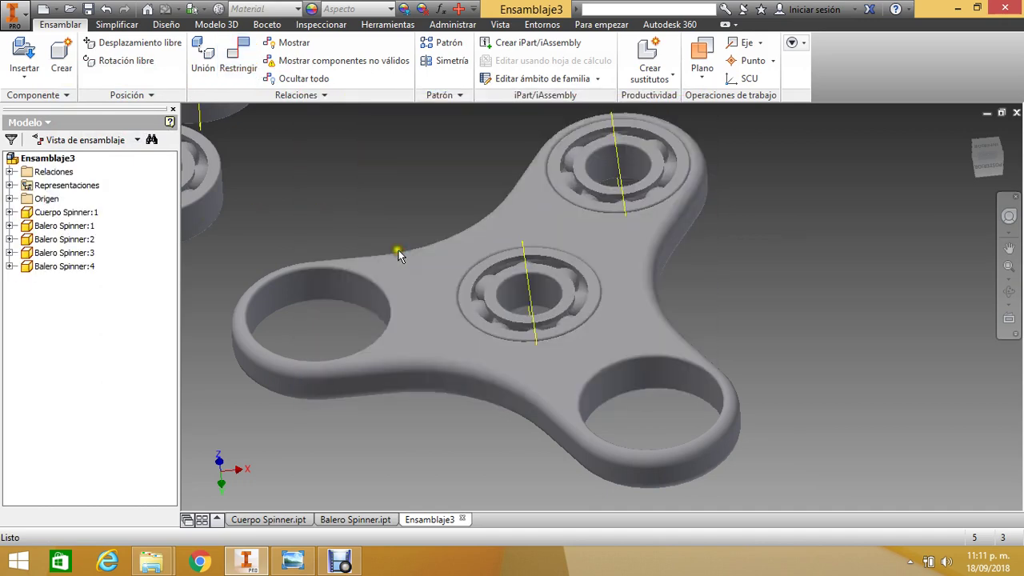
Add a flush mate with 0 mm offset between the rear loose bearing's inner ring top face and the body's top face, accepting the conflict.
scroll(422, 173, "down", 5)
scroll(422, 176, "up", 3)
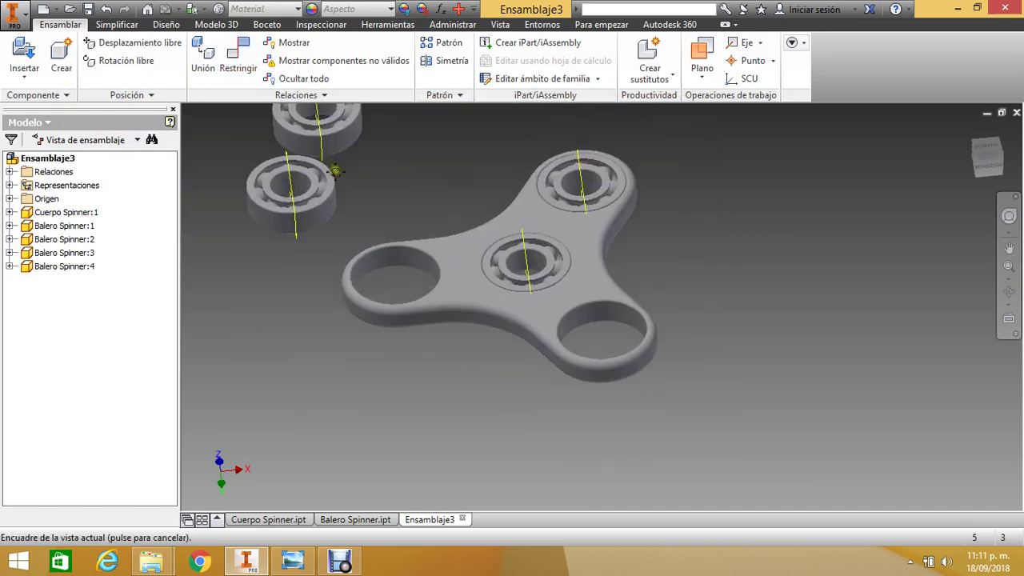
left_click(242, 56)
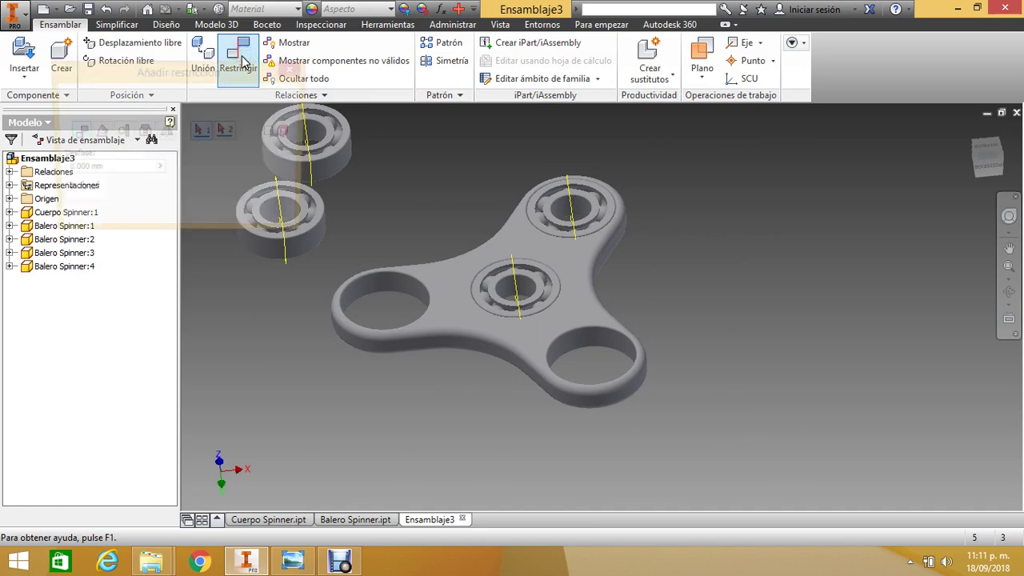
left_click(285, 185)
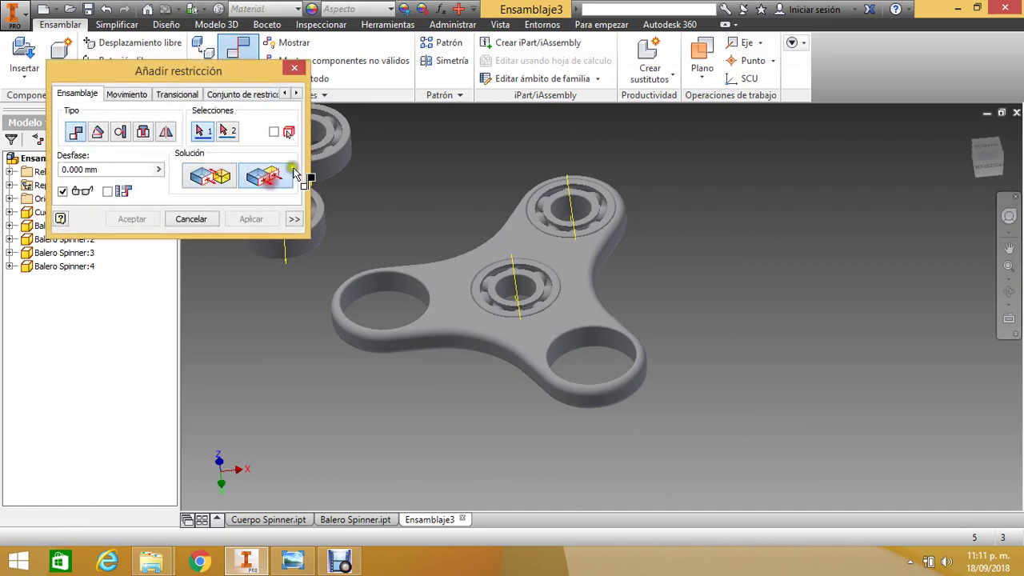
left_click(330, 140)
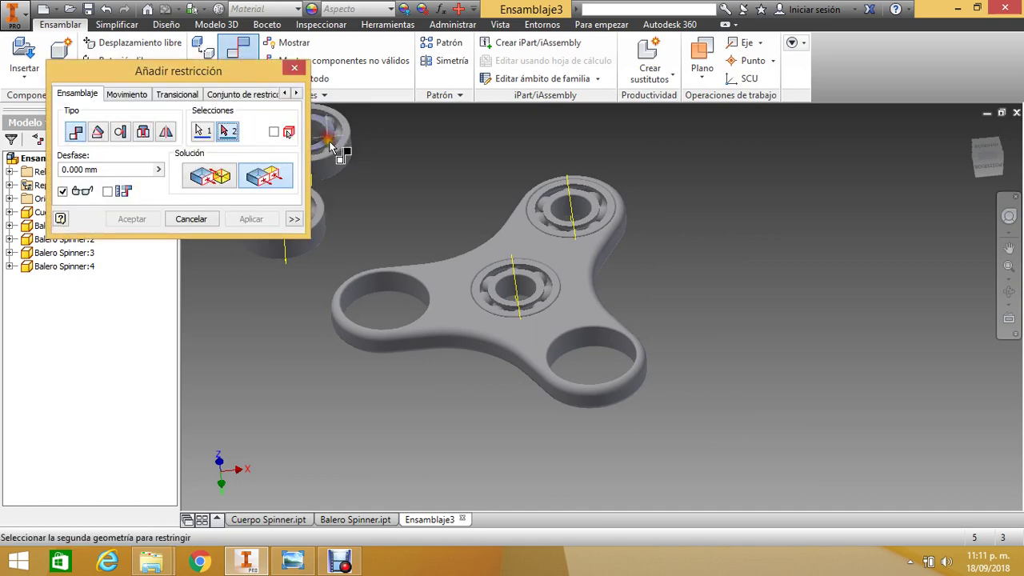
left_click(442, 276)
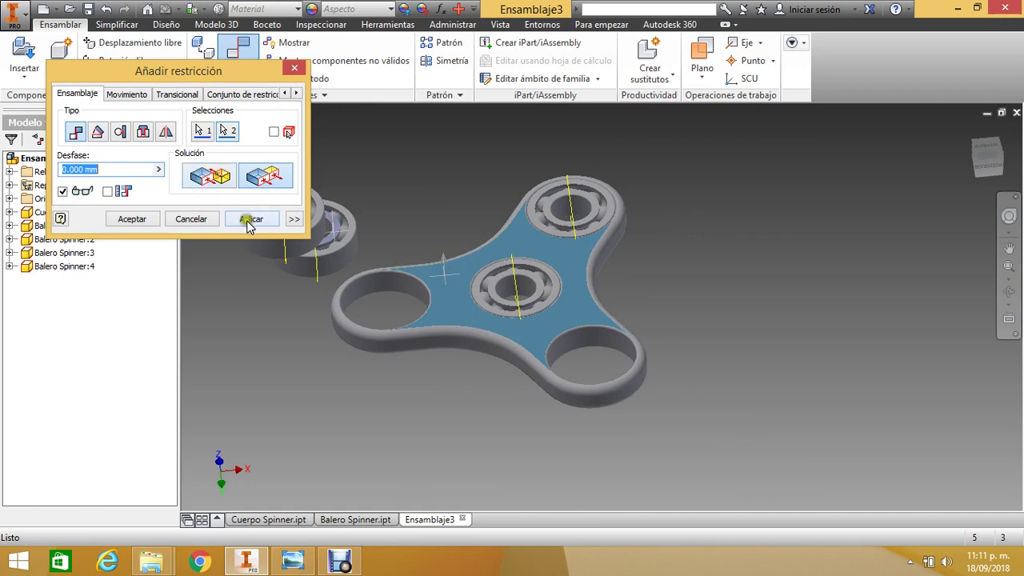
left_click(250, 220)
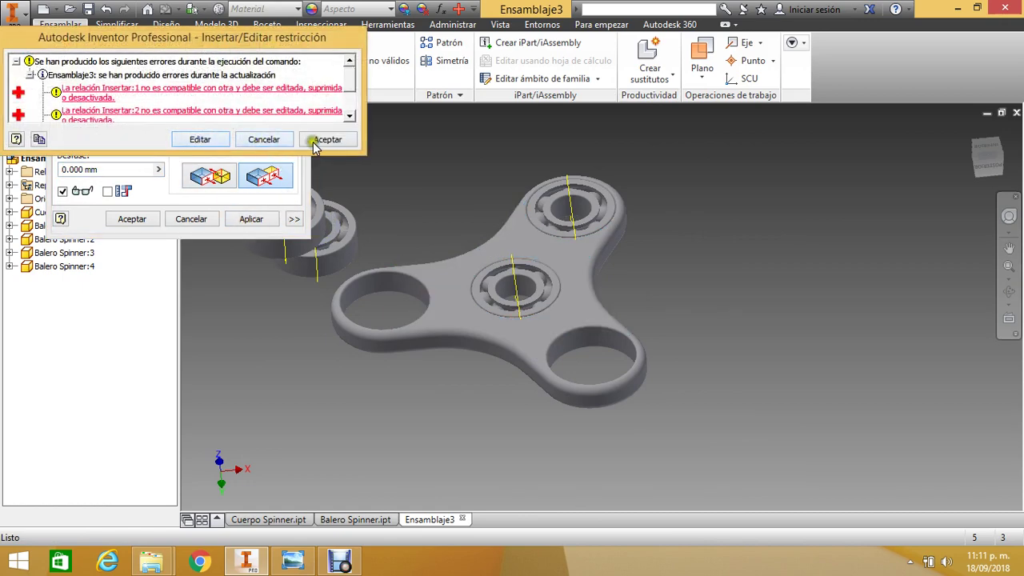
left_click(320, 140)
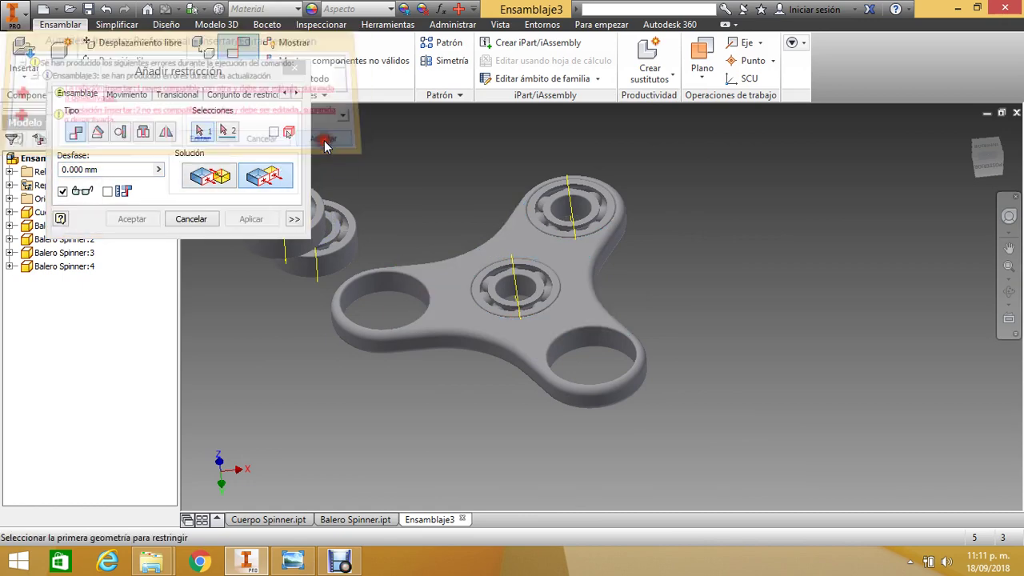
left_click(191, 218)
Add an aligned Insert constraint with 0 mm offset between that bearing's outer edge and the left arm's upper hole edge, accepting the conflicting relation.
scroll(352, 266, "up", 3)
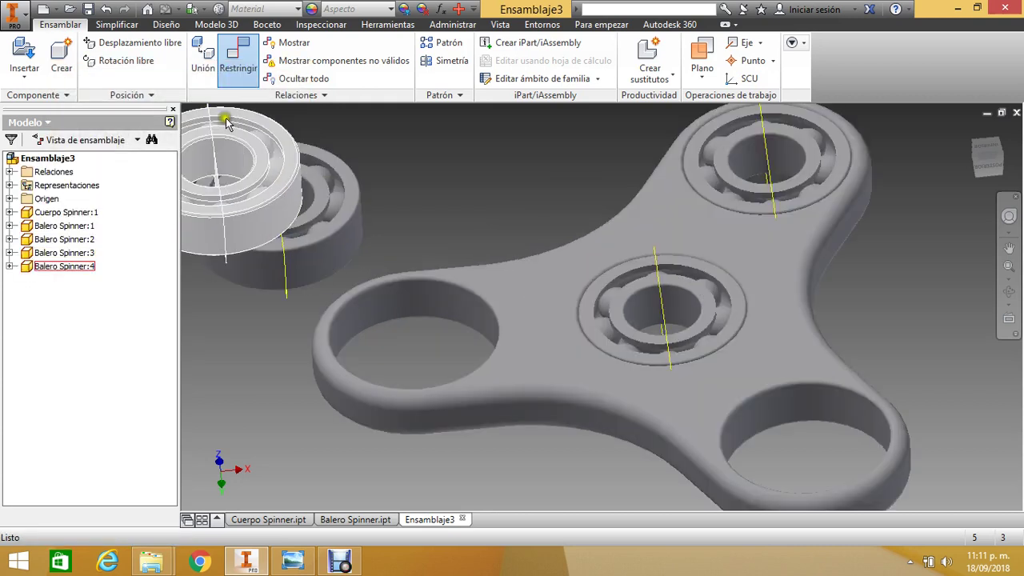
left_click(239, 60)
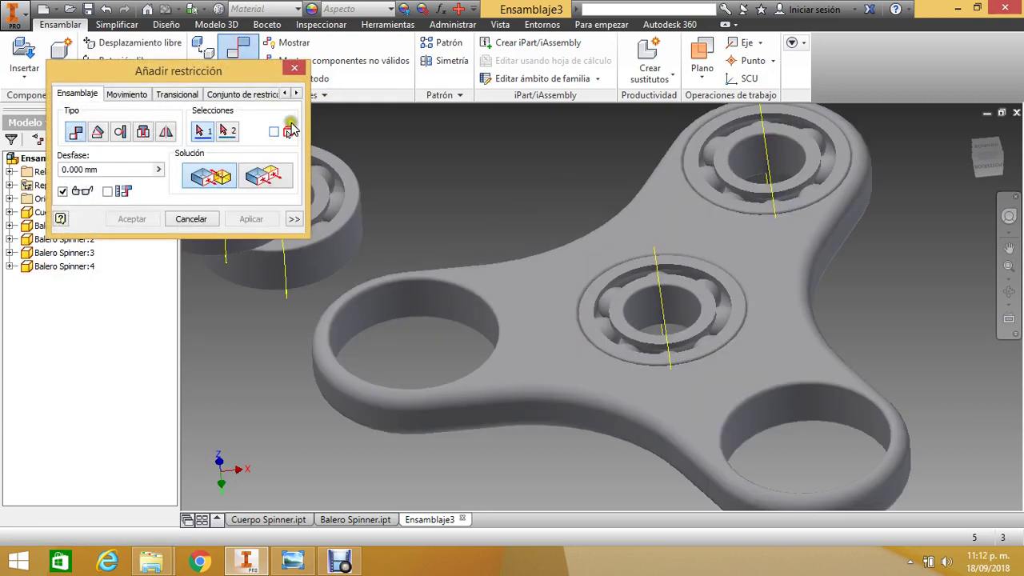
left_click(143, 133)
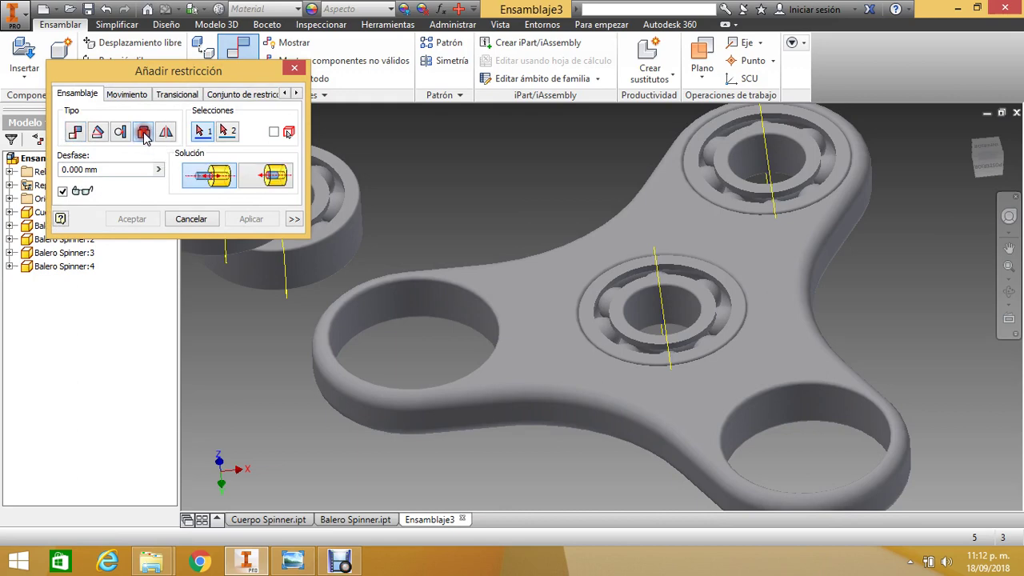
left_click(270, 173)
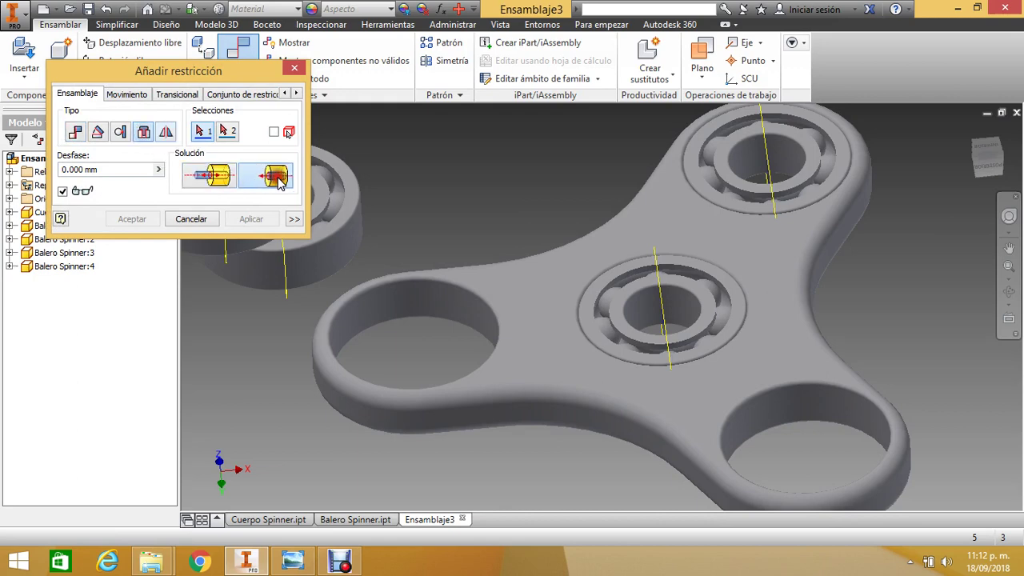
left_click(342, 232)
left_click(470, 304)
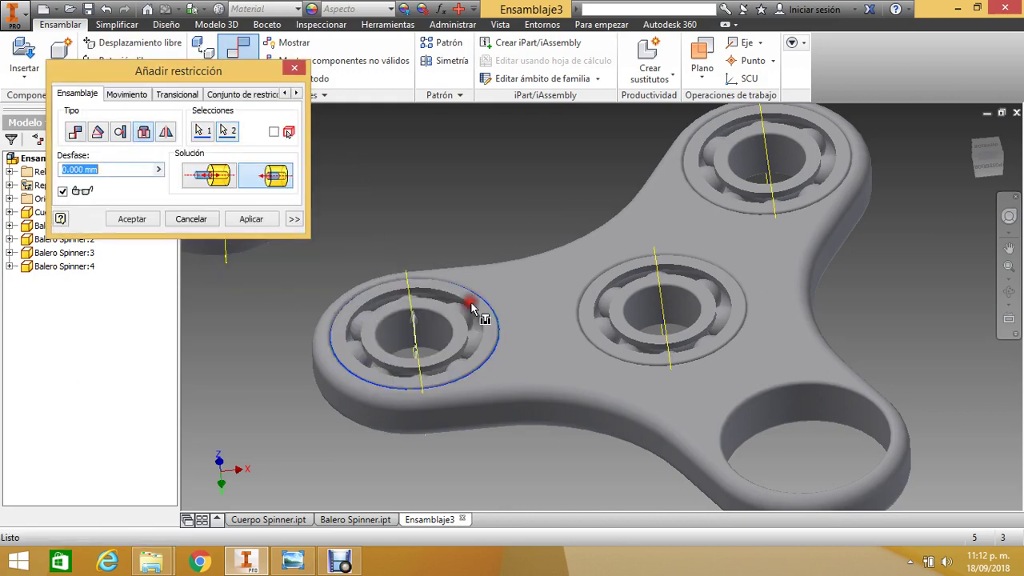
left_click(144, 219)
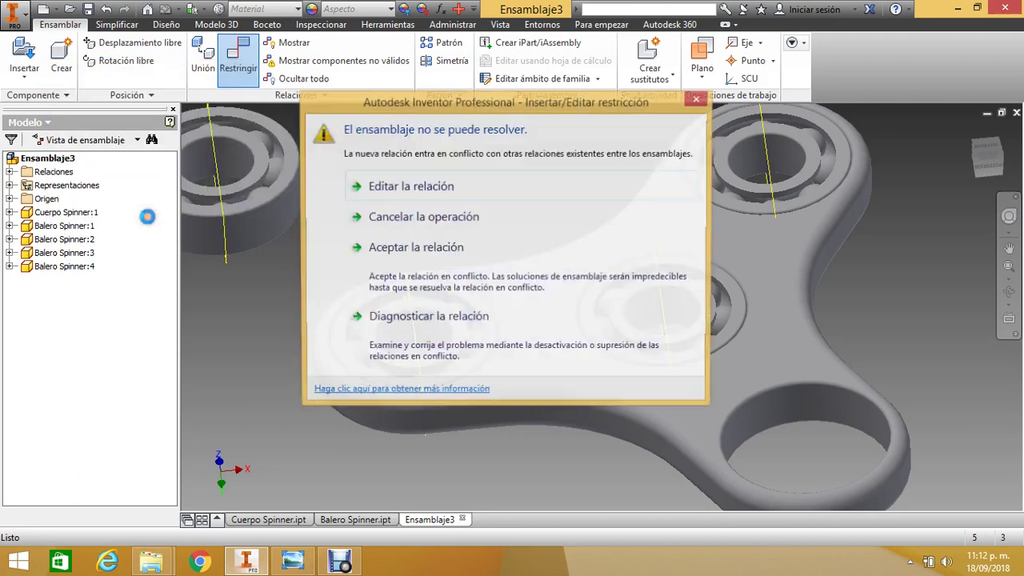
left_click(392, 248)
Add a flush mate with 0 mm offset between the last loose bearing's inner ring top face and the body's top face, accepting the conflict.
scroll(434, 201, "down", 4)
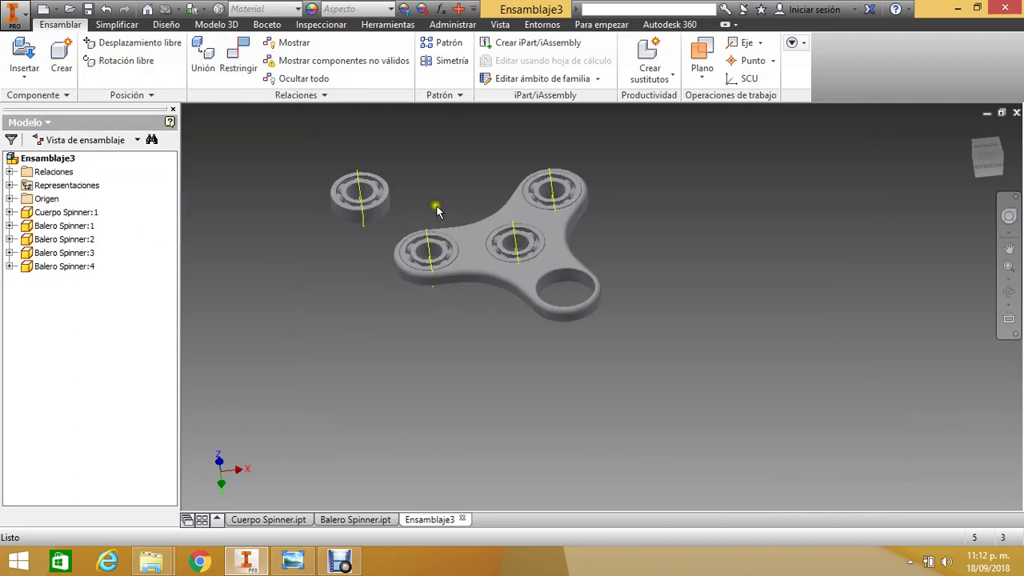
scroll(512, 228, "up", 4)
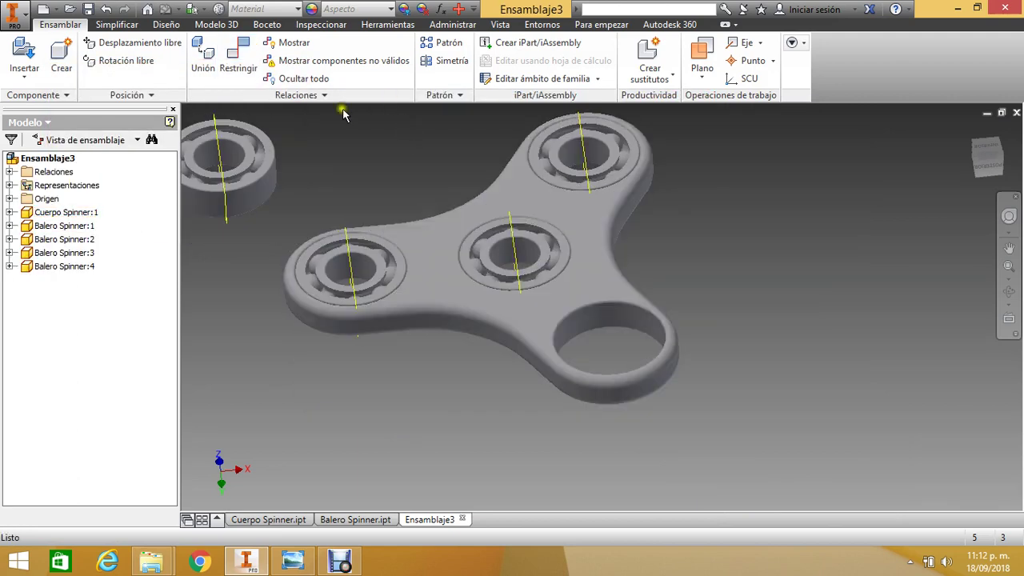
left_click(249, 57)
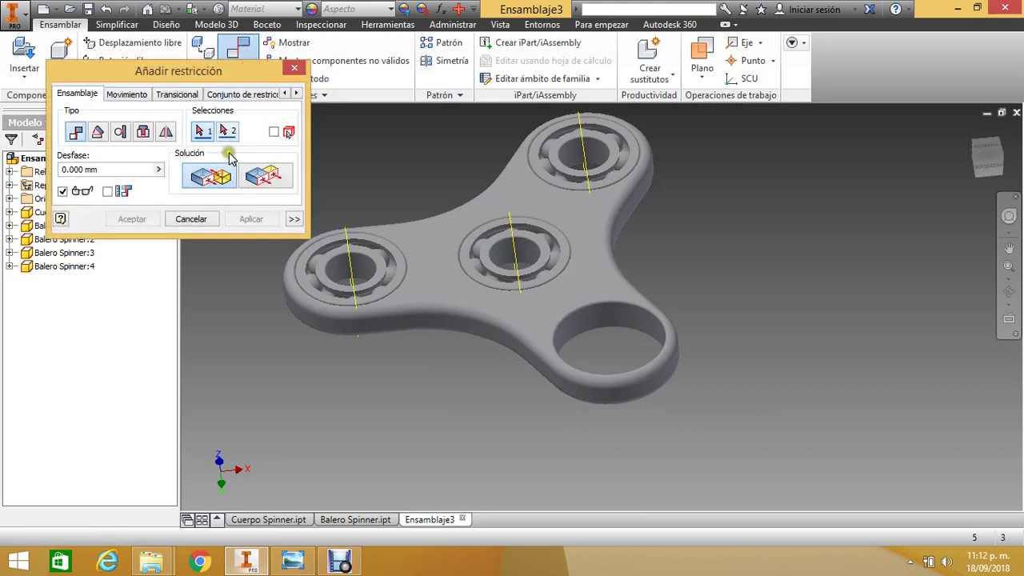
left_click(262, 184)
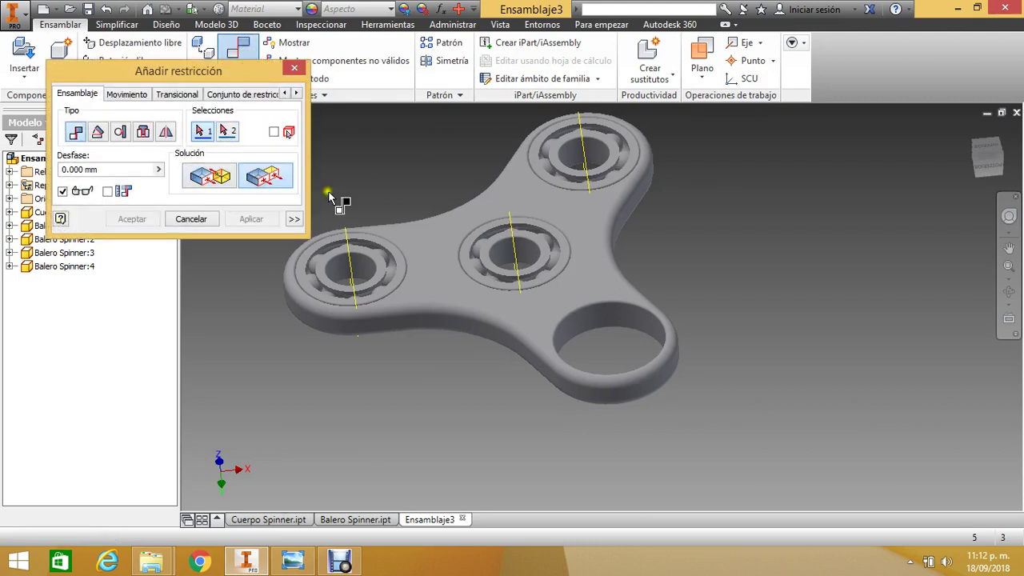
middle_click_drag(343, 183, 479, 191)
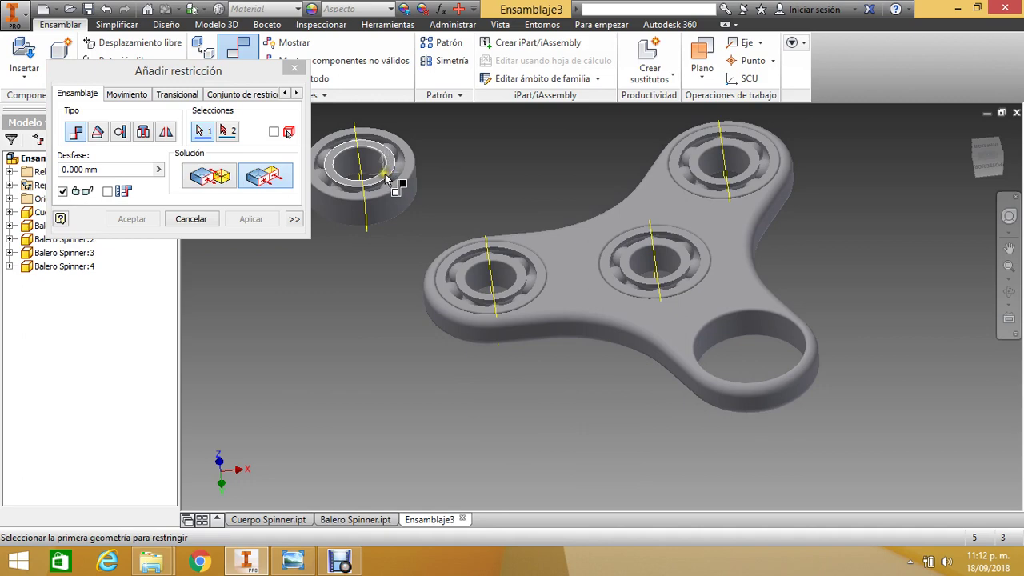
left_click(387, 180)
left_click(648, 316)
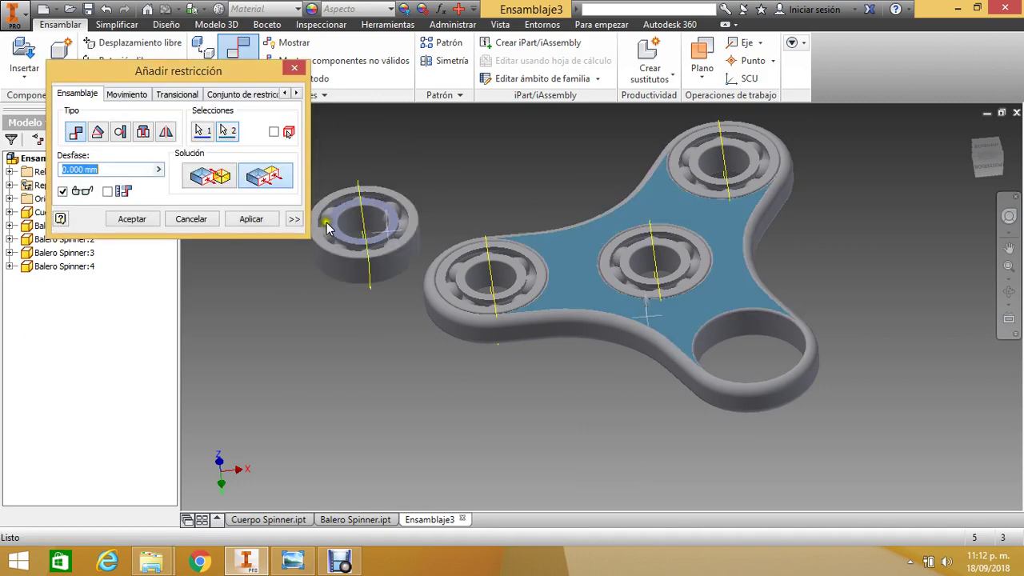
left_click(132, 218)
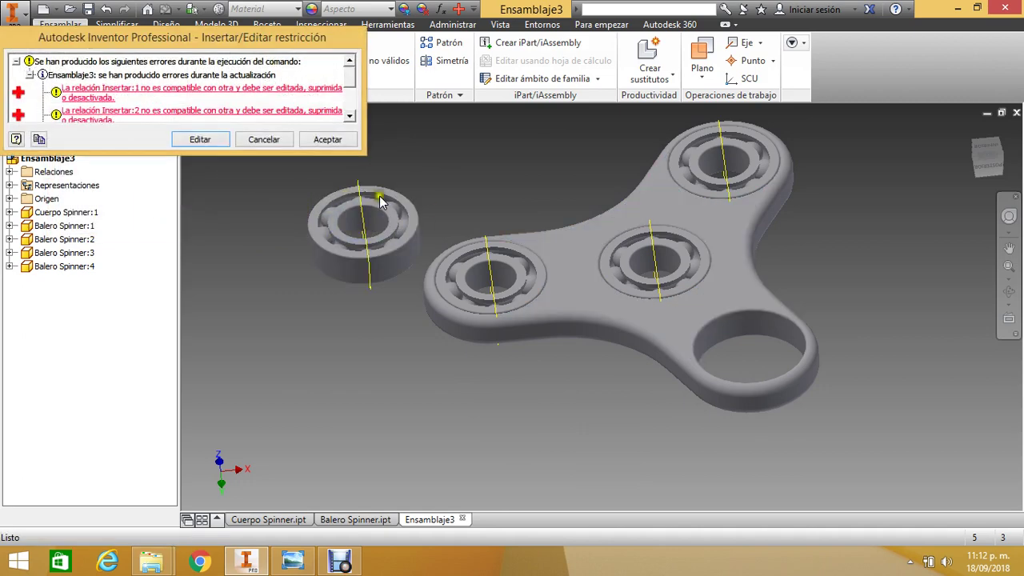
left_click(327, 140)
Add an aligned Insert constraint with 0 mm offset between the loose bearing's outer edge and the empty arm's hole edge, accepting the conflicting relation.
middle_click_drag(413, 158, 355, 159)
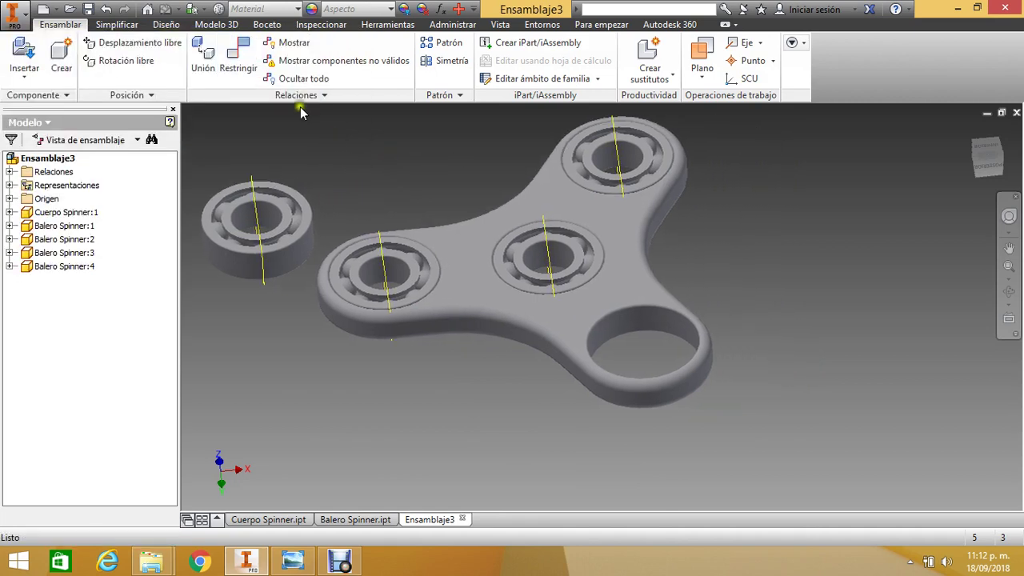
left_click(234, 53)
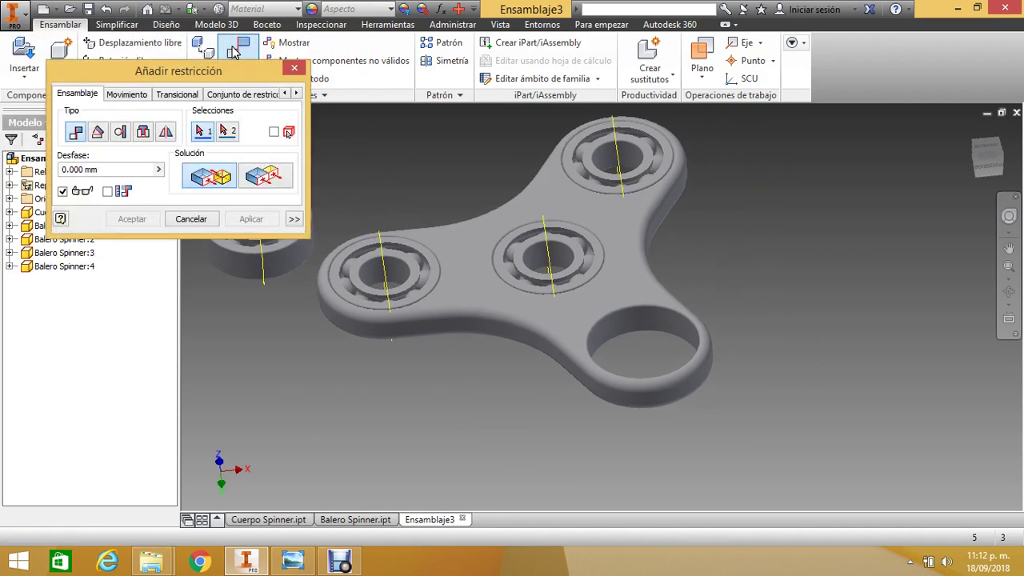
left_click(144, 132)
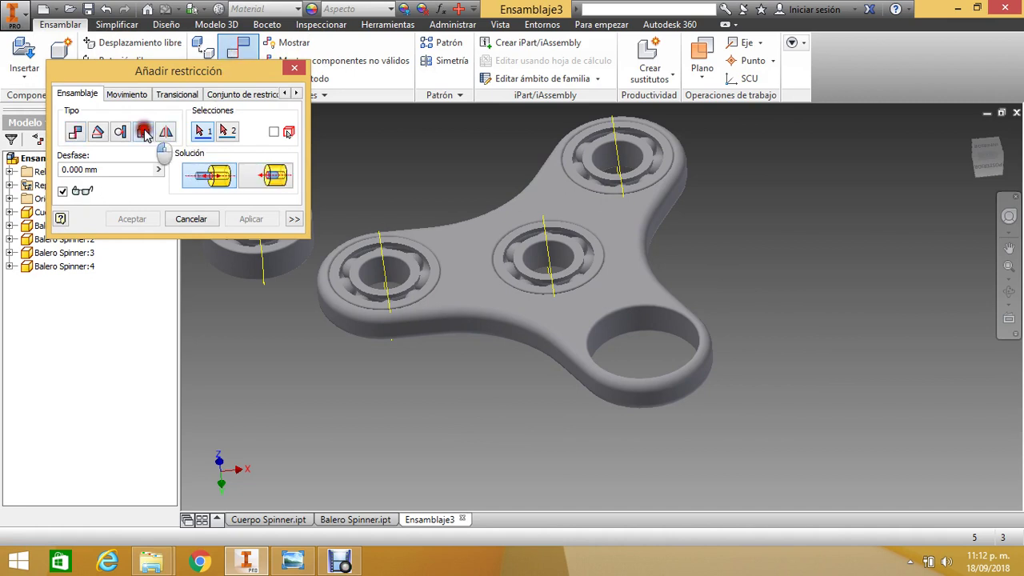
left_click(272, 177)
left_click(285, 262)
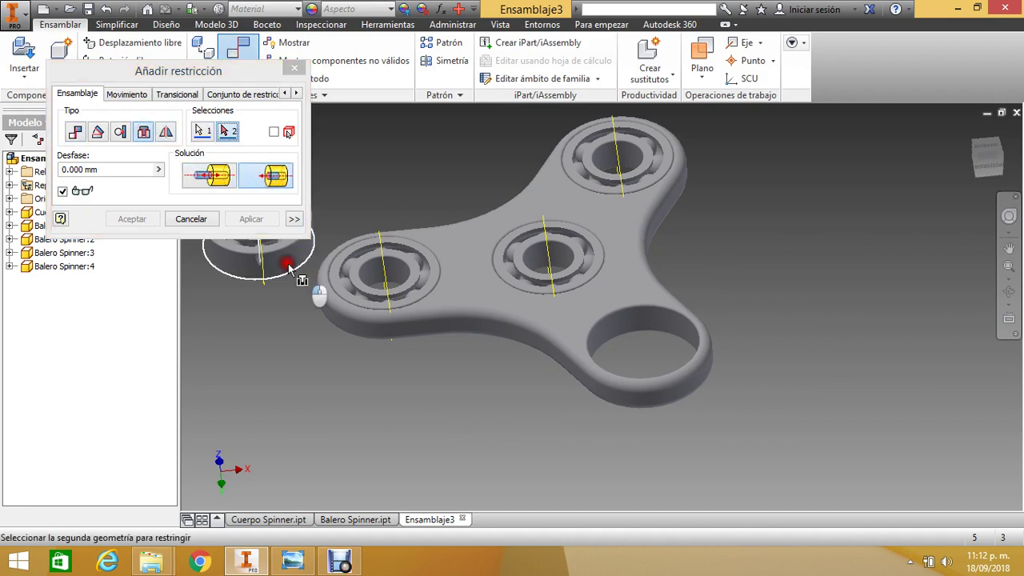
left_click(665, 313)
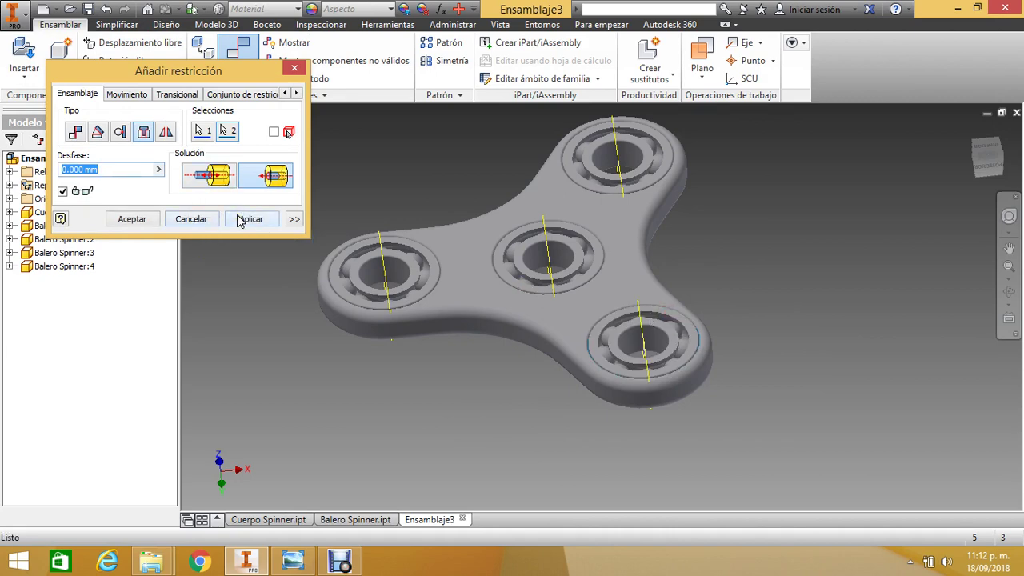
left_click(138, 219)
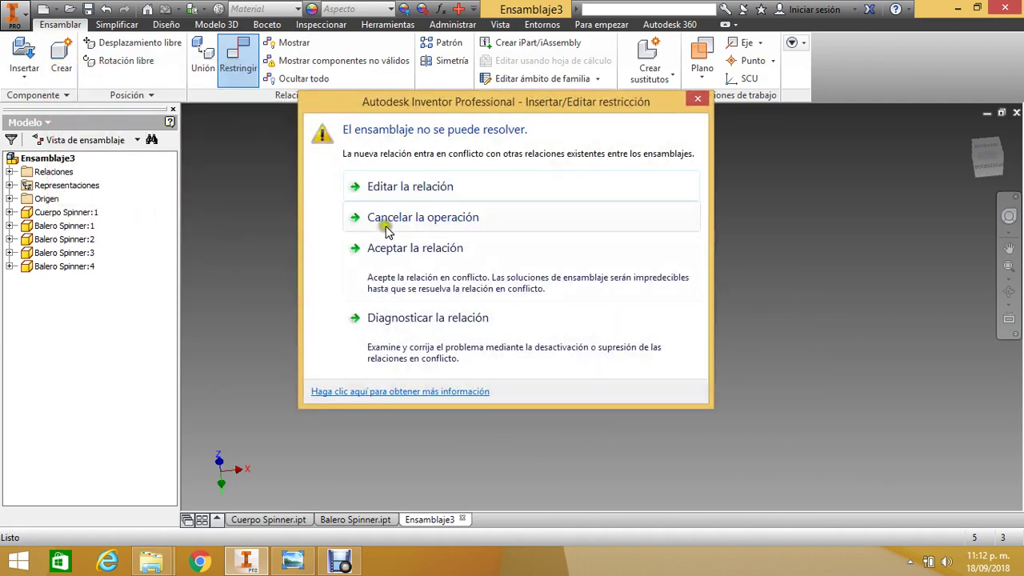
left_click(359, 244)
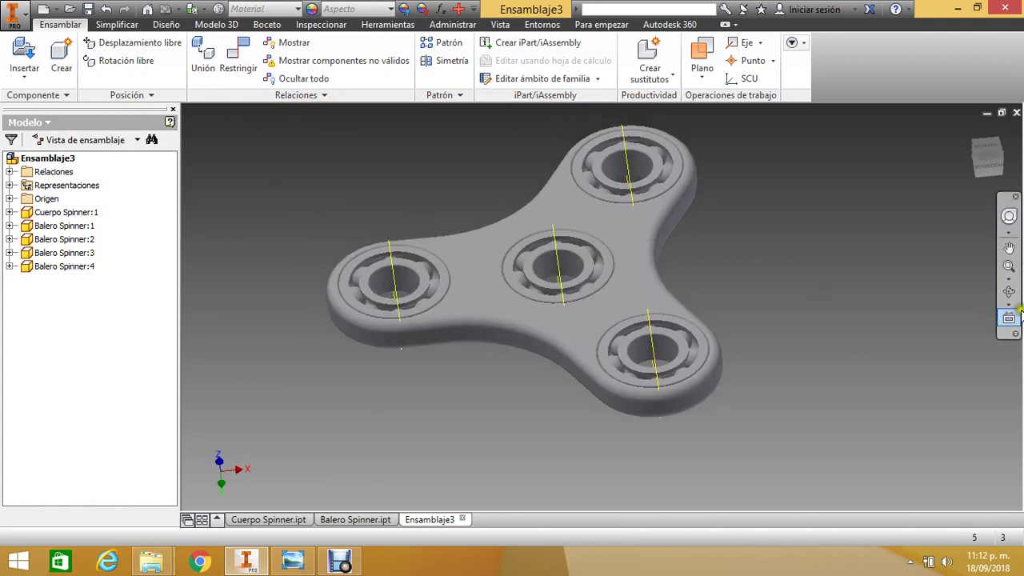
Examine the assembled spinner from several angles and up close to check how the four bearings sit in the body.
left_click(1009, 293)
left_click_drag(657, 289, 672, 273)
scroll(673, 273, "down", 10)
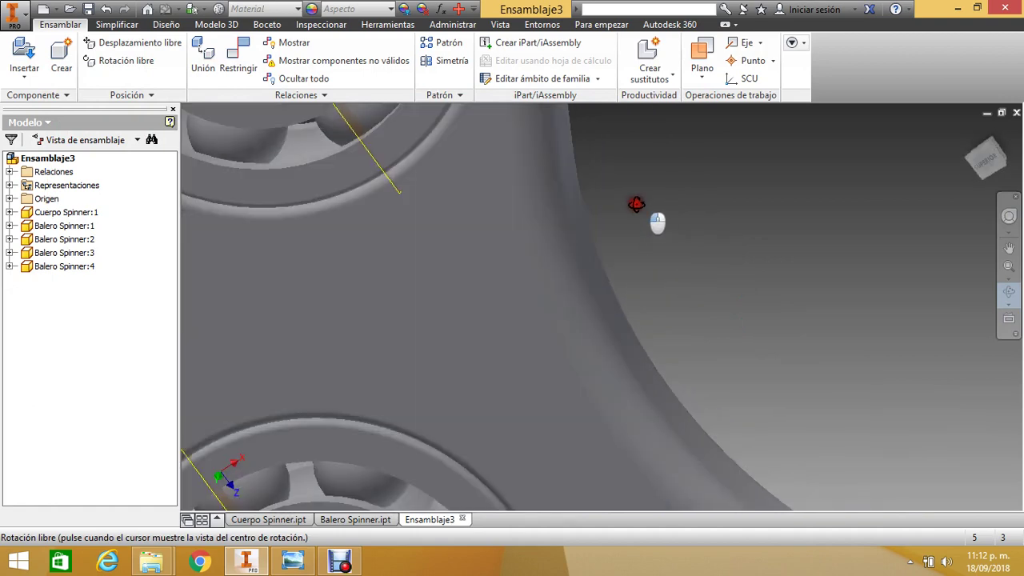
left_click_drag(636, 204, 749, 384)
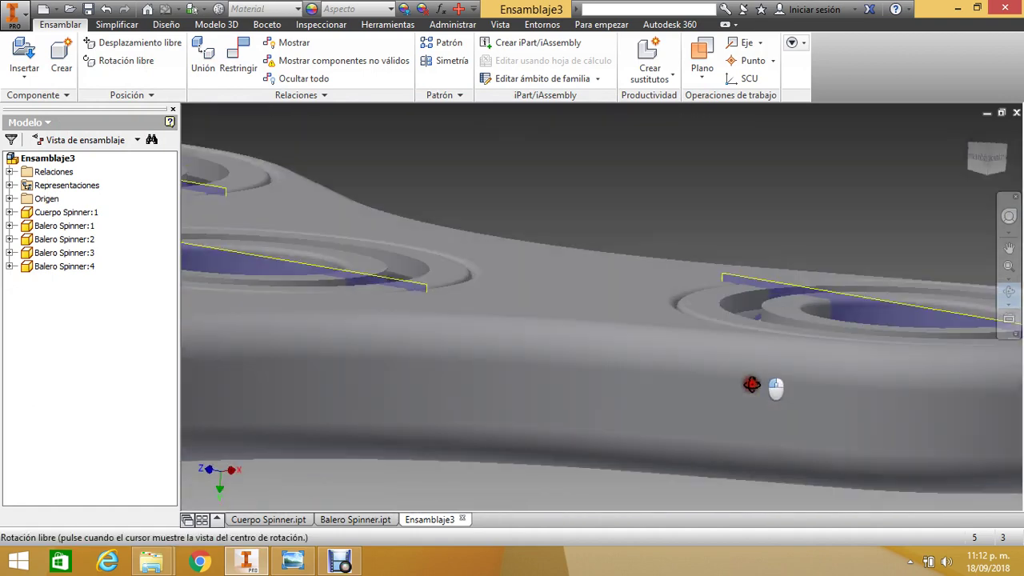
scroll(743, 411, "down", 5)
key("F4")
left_click_drag(660, 325, 600, 224)
scroll(695, 267, "up", 10)
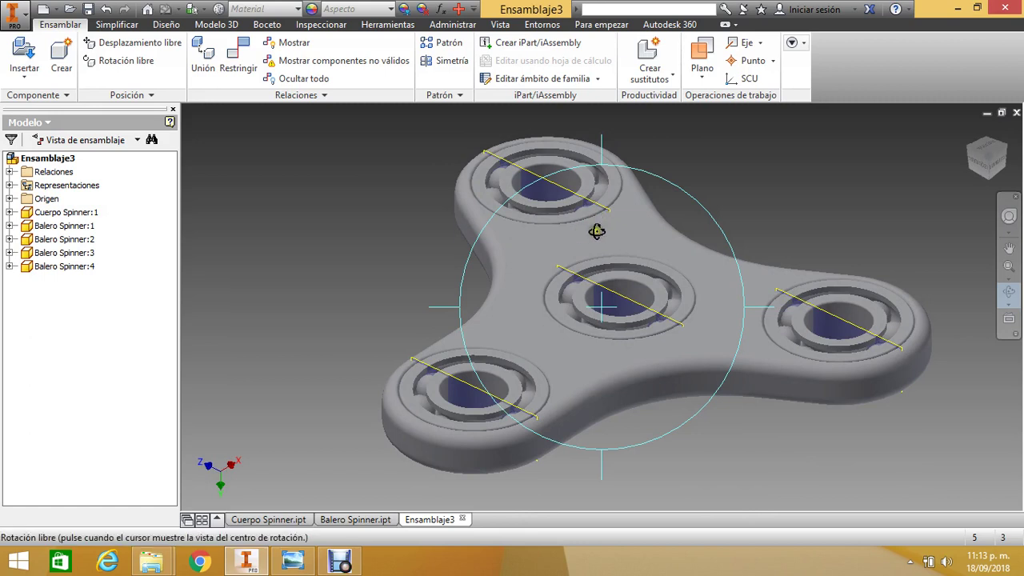
Export the assembly to the desktop as an AutoCAD DWG file named Ensamblaje3.
left_click(20, 14)
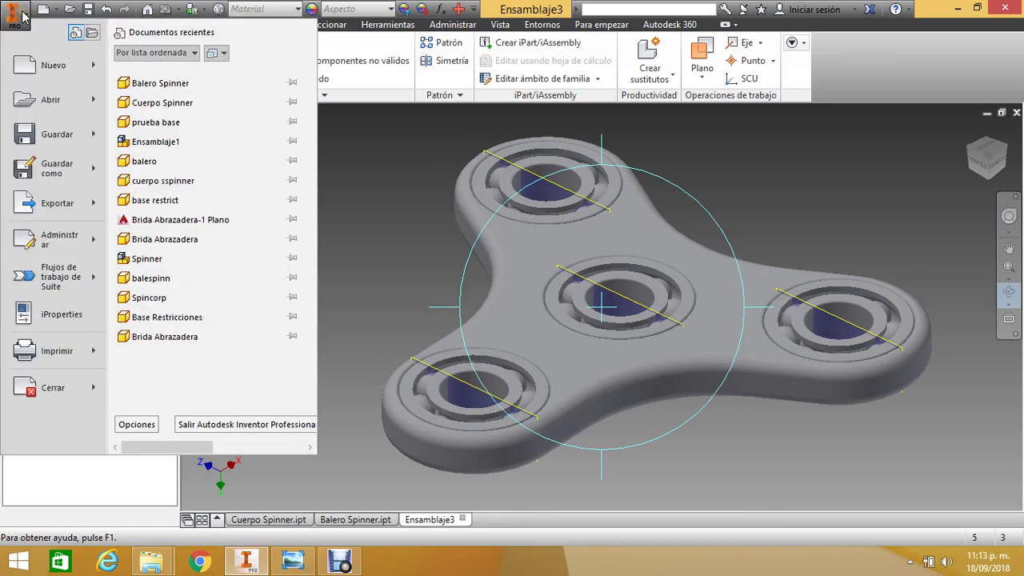
mouse_move(72, 206)
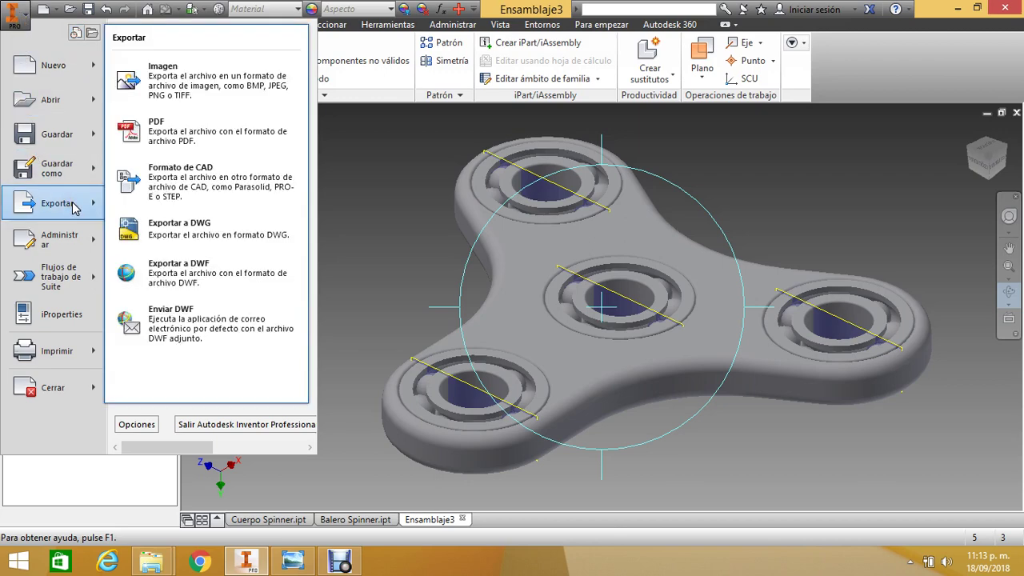
left_click(183, 228)
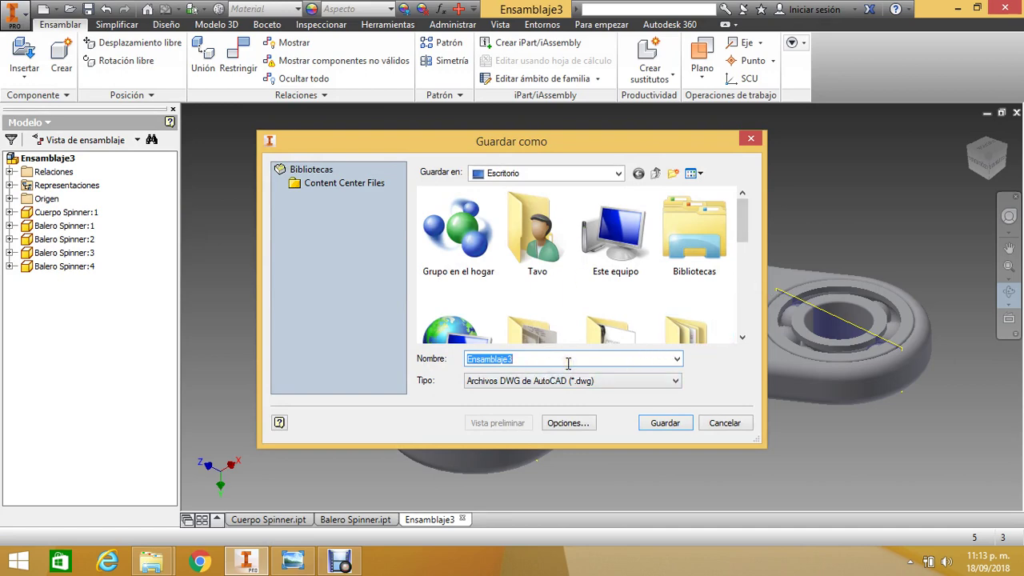
left_click(672, 421)
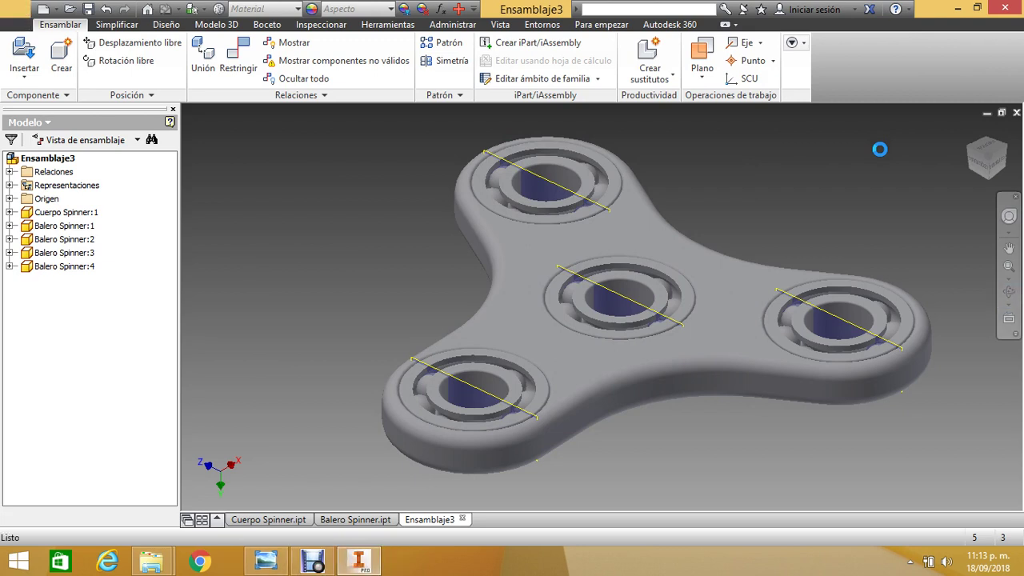
Go to the desktop, launch AutoCAD 2015 and switch back to the Inventor assembly.
left_click(958, 8)
left_click(960, 8)
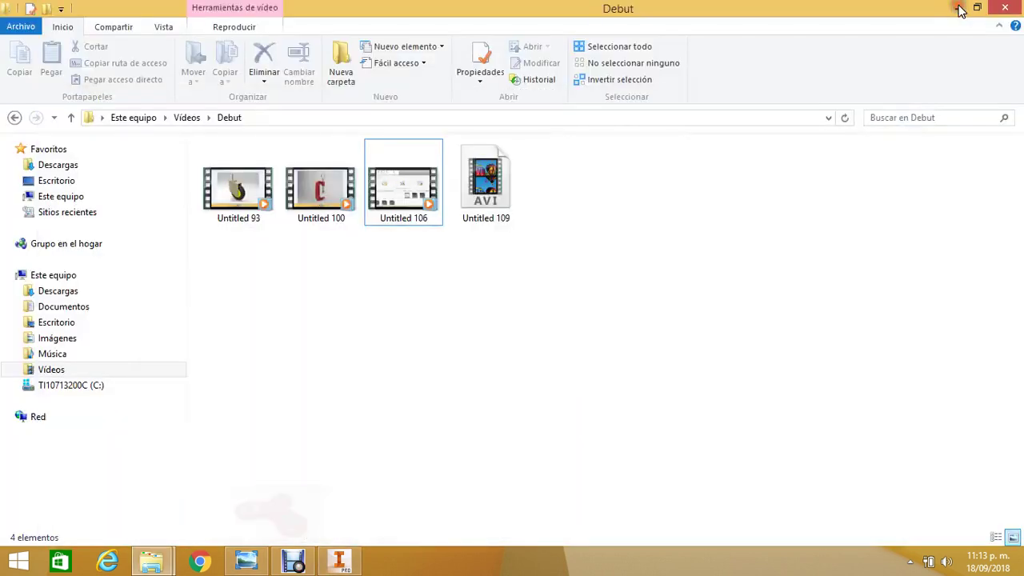
left_click(960, 8)
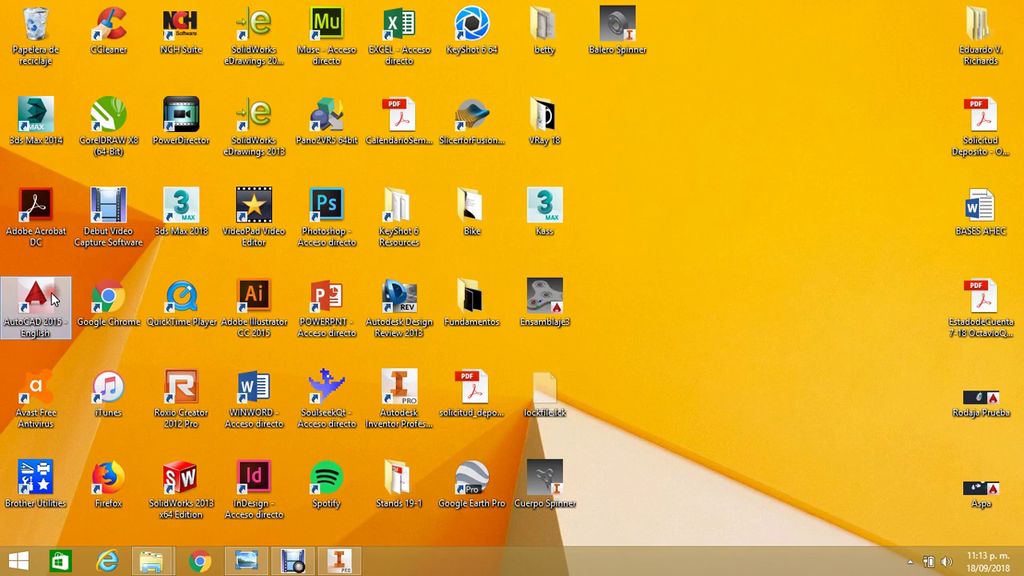
left_click(339, 560)
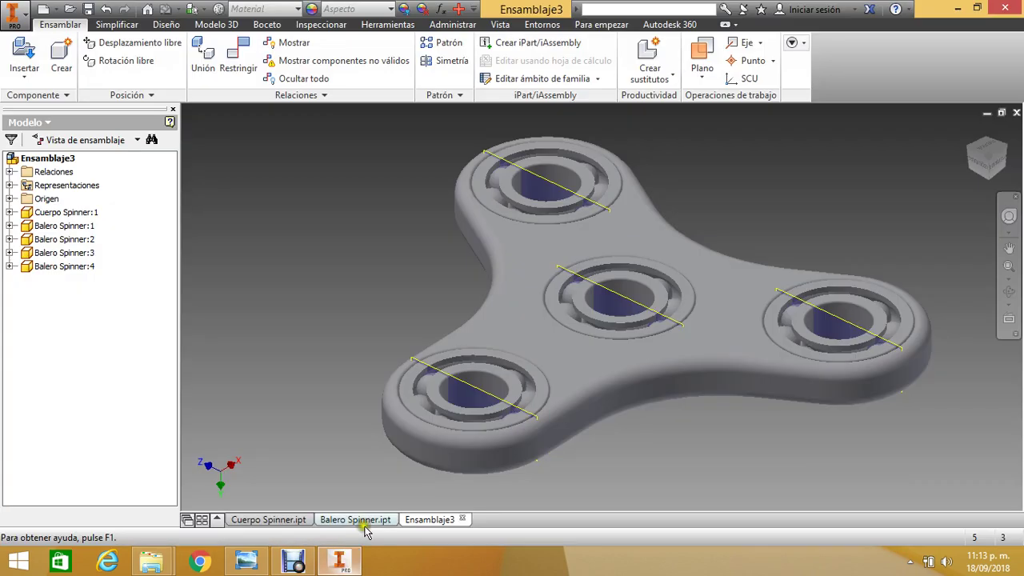
key("F2")
left_click_drag(709, 193, 662, 200)
left_click(1008, 291)
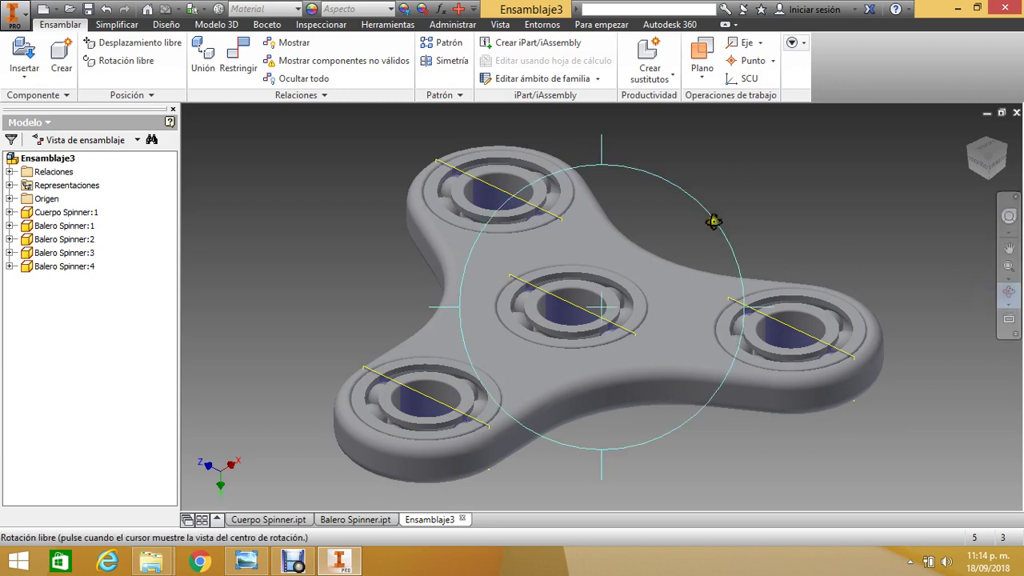
left_click_drag(713, 221, 627, 242)
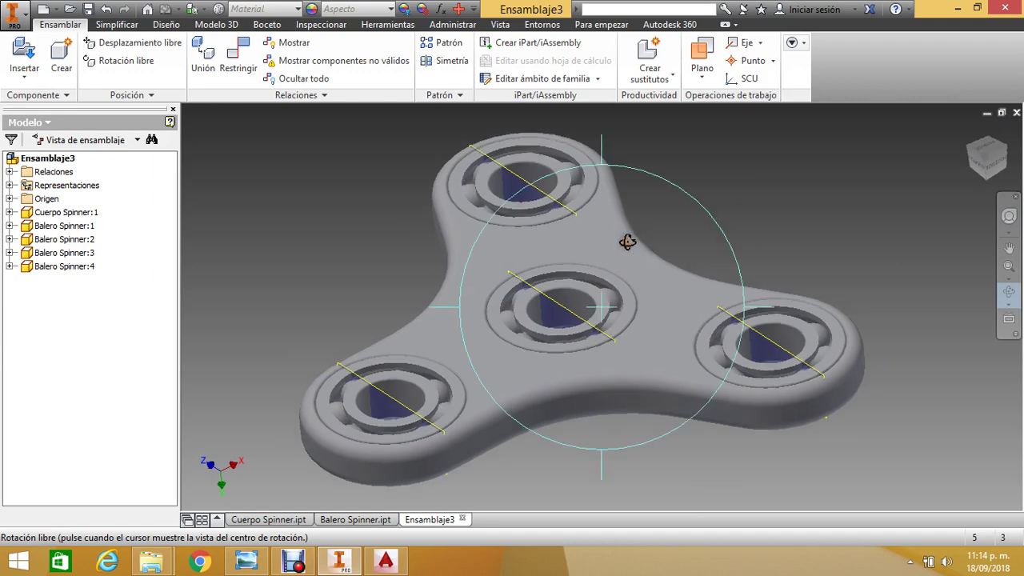
left_click(388, 562)
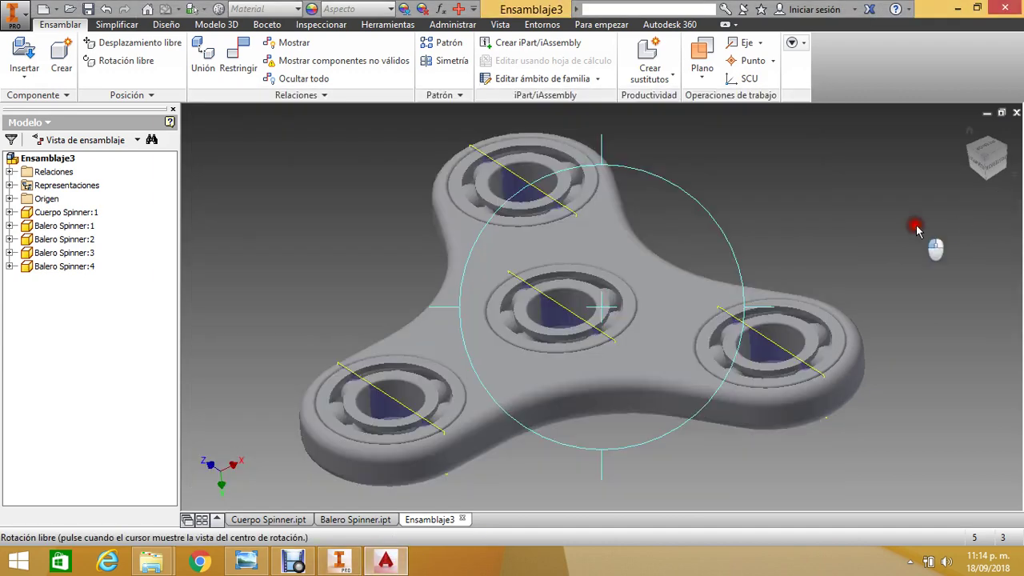
left_click(914, 224)
key("Escape")
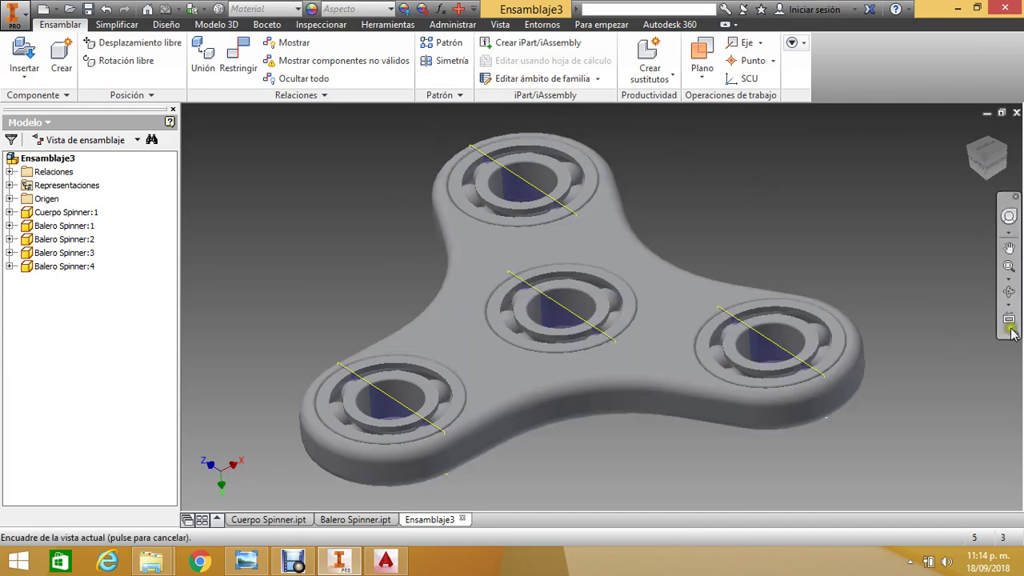
left_click(675, 349)
left_click(679, 115)
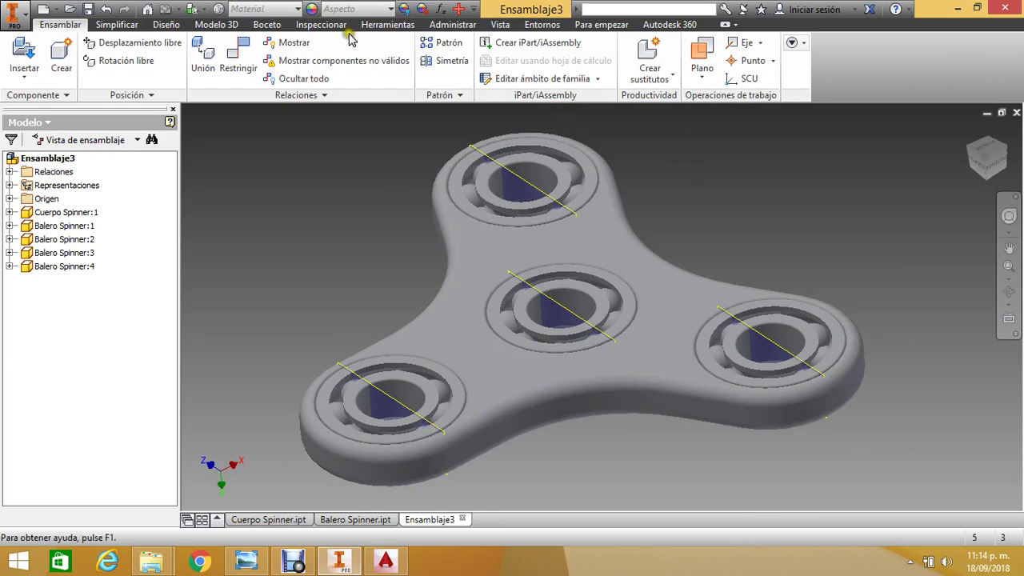
Save the assembly on the desktop as Ensamblaje3.iam and export it as an AutoCAD DWG under the same name, replacing the existing DWG.
left_click(88, 9)
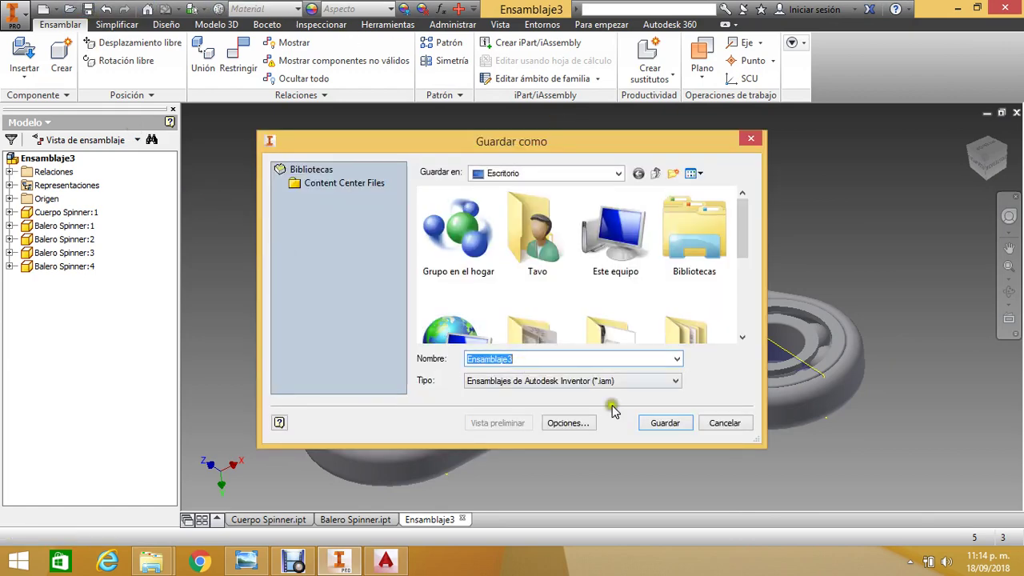
left_click(664, 422)
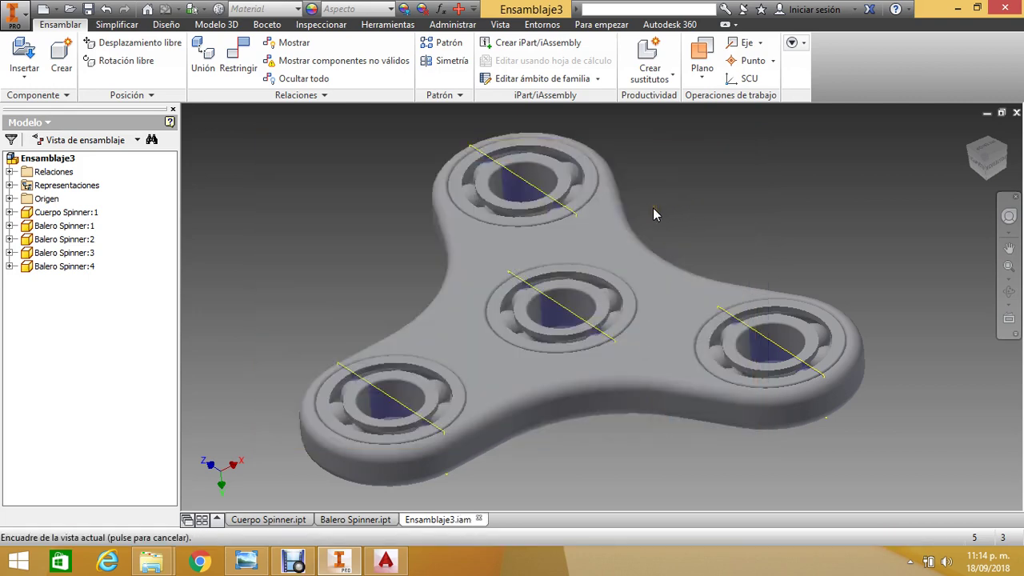
left_click(4, 10)
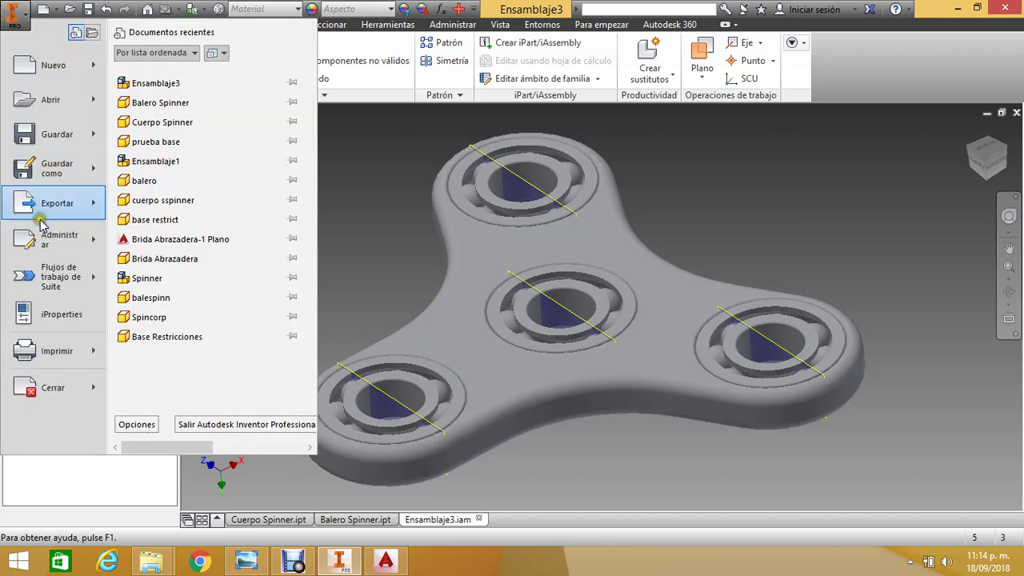
mouse_move(59, 200)
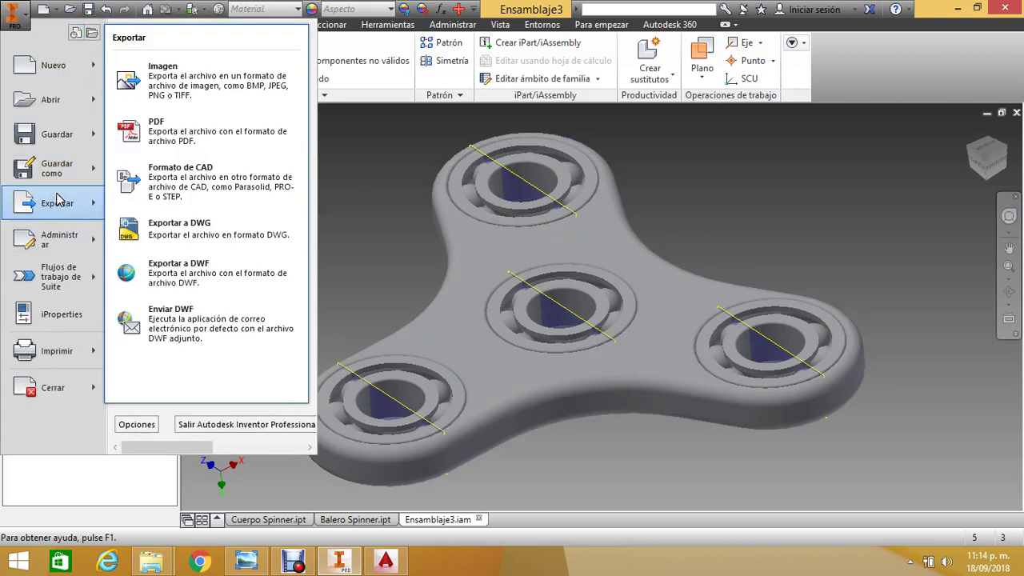
left_click(239, 232)
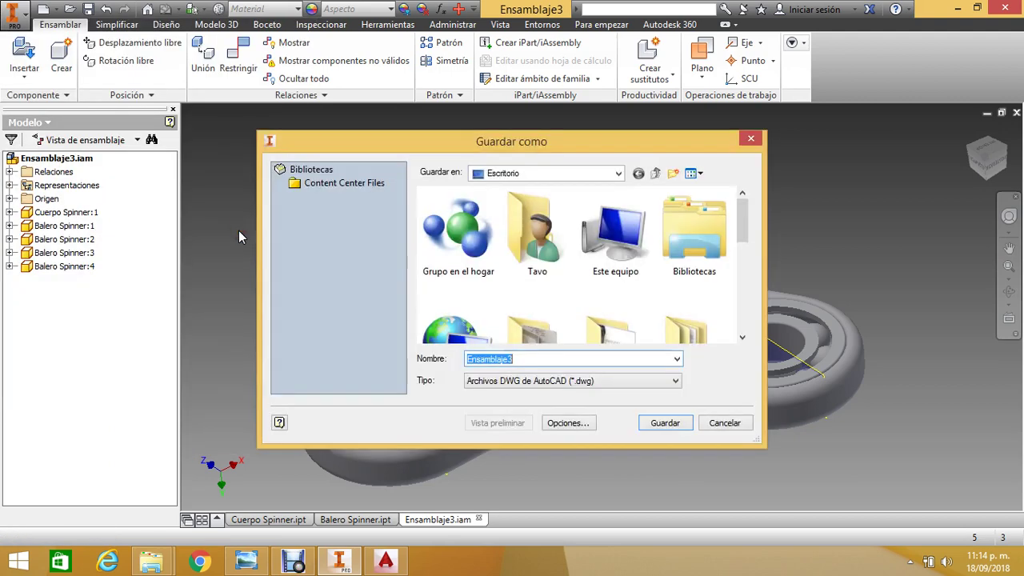
left_click(657, 422)
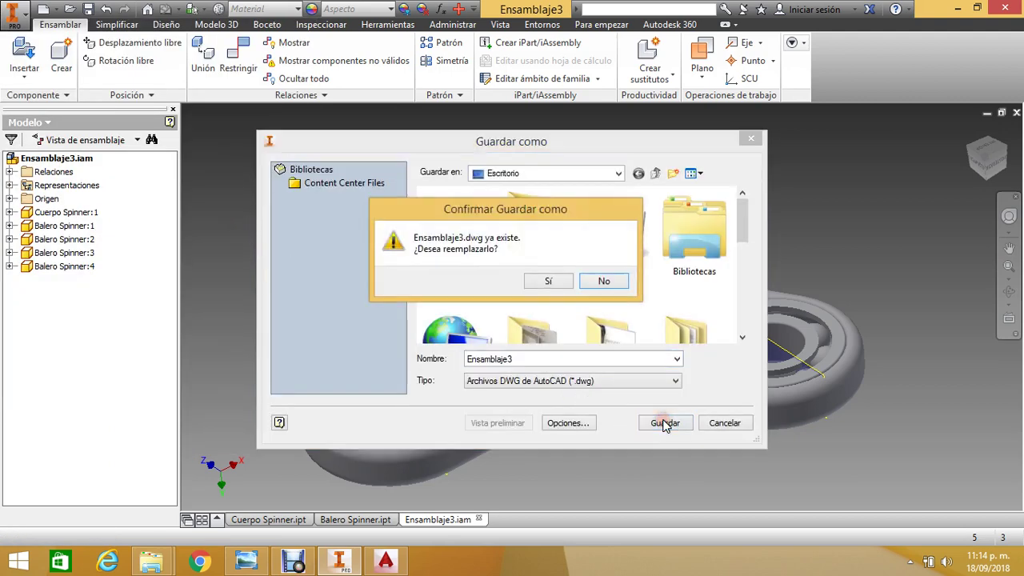
left_click(549, 281)
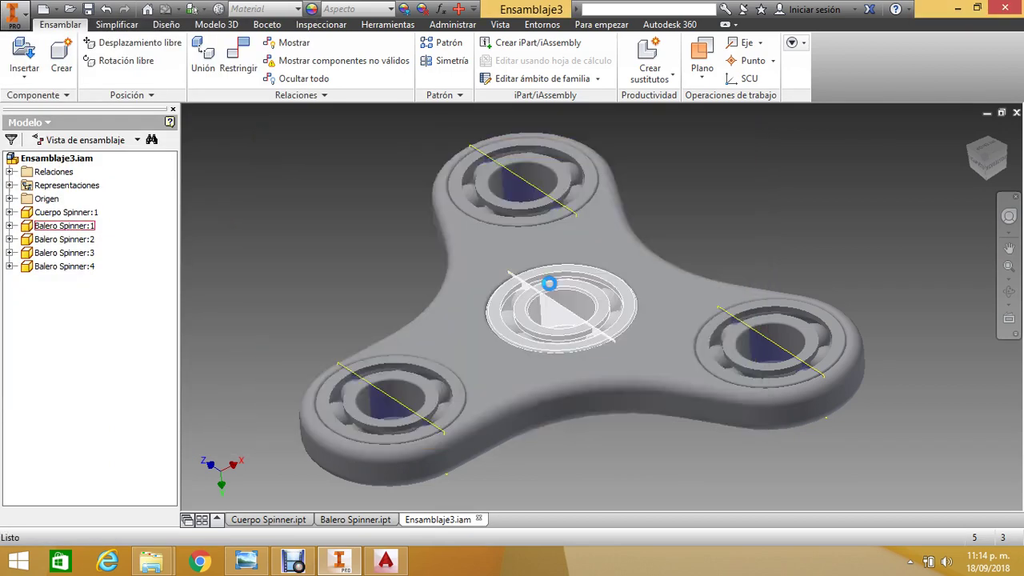
left_click(399, 566)
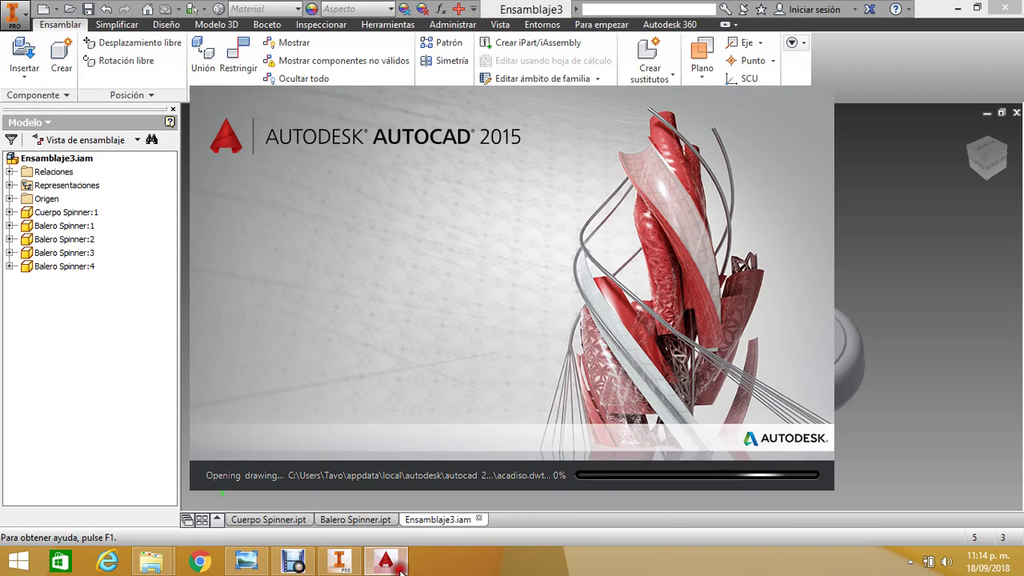
left_click(340, 562)
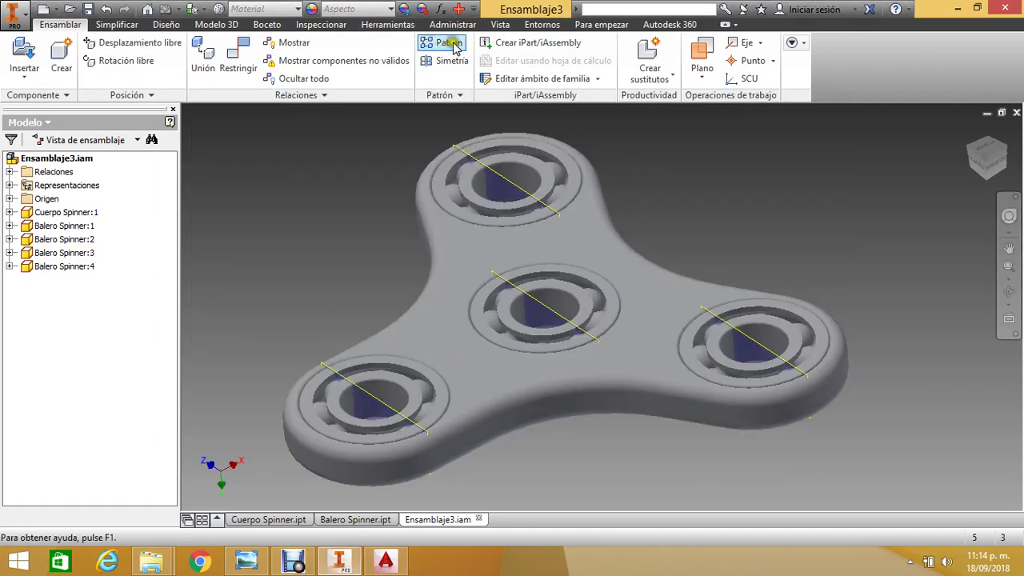
left_click(518, 51)
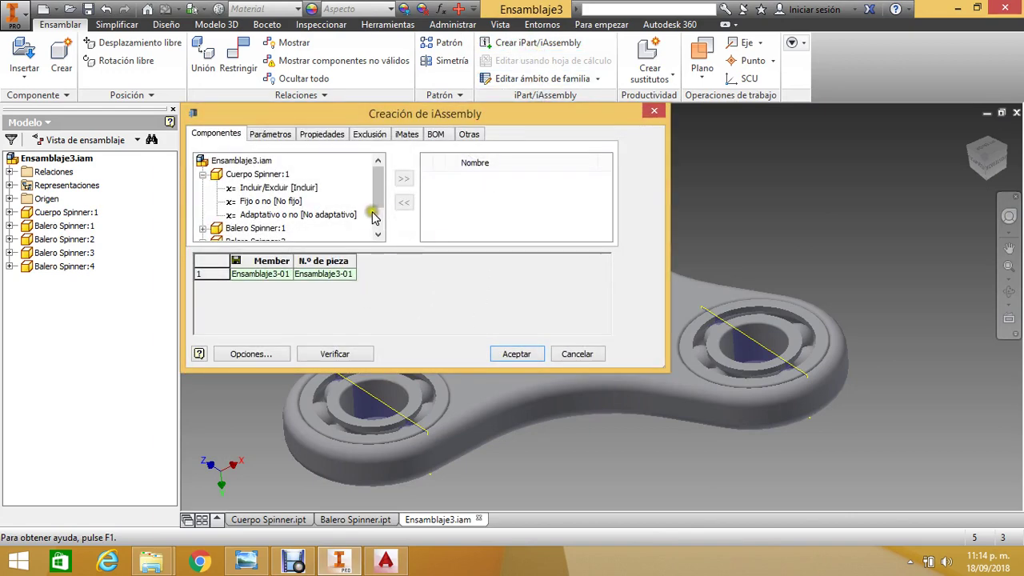
mouse_move(379, 184)
left_mouse_down()
mouse_move(379, 220)
mouse_move(380, 184)
left_mouse_up()
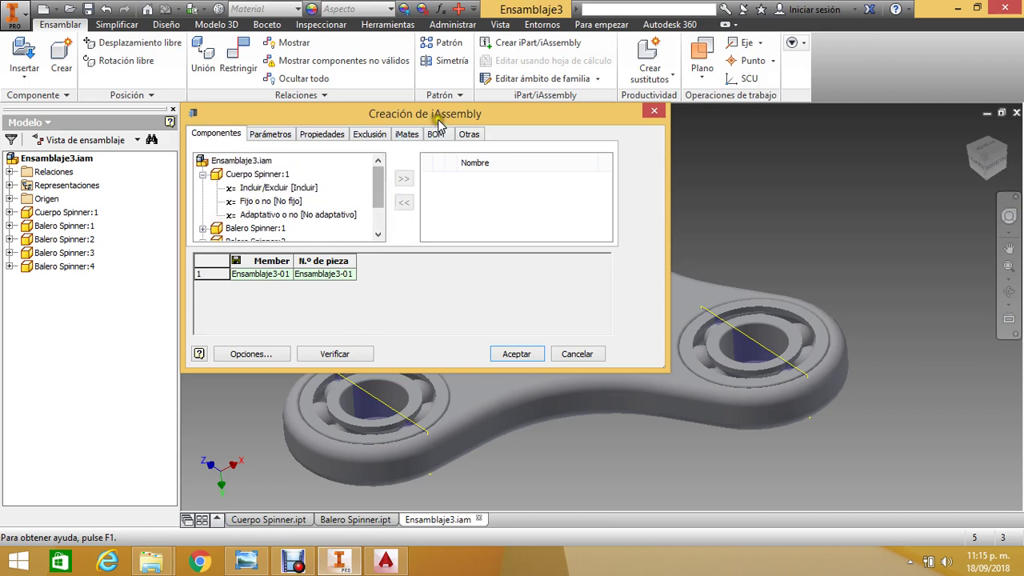
left_click(272, 134)
left_click(315, 137)
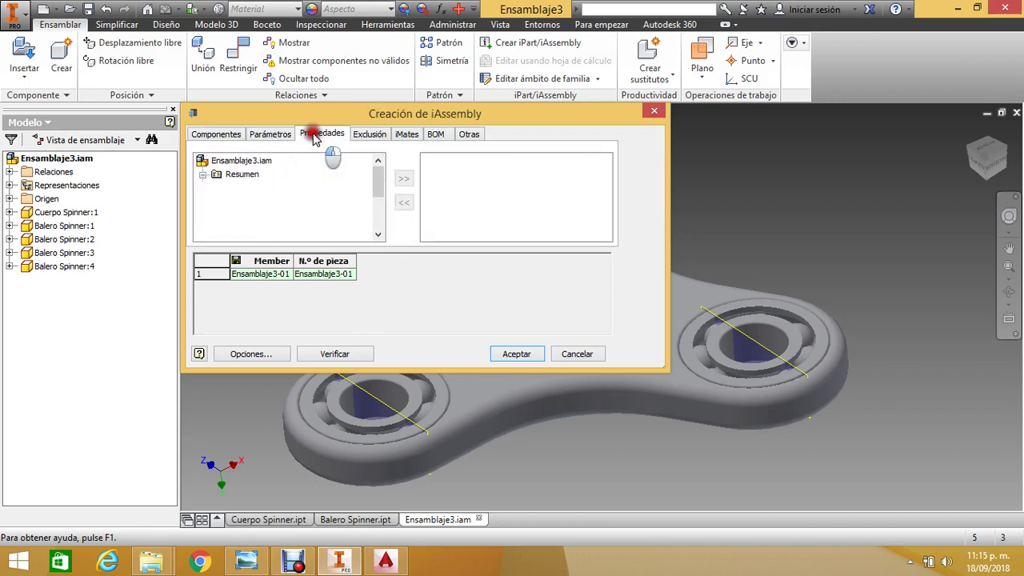
left_click(373, 136)
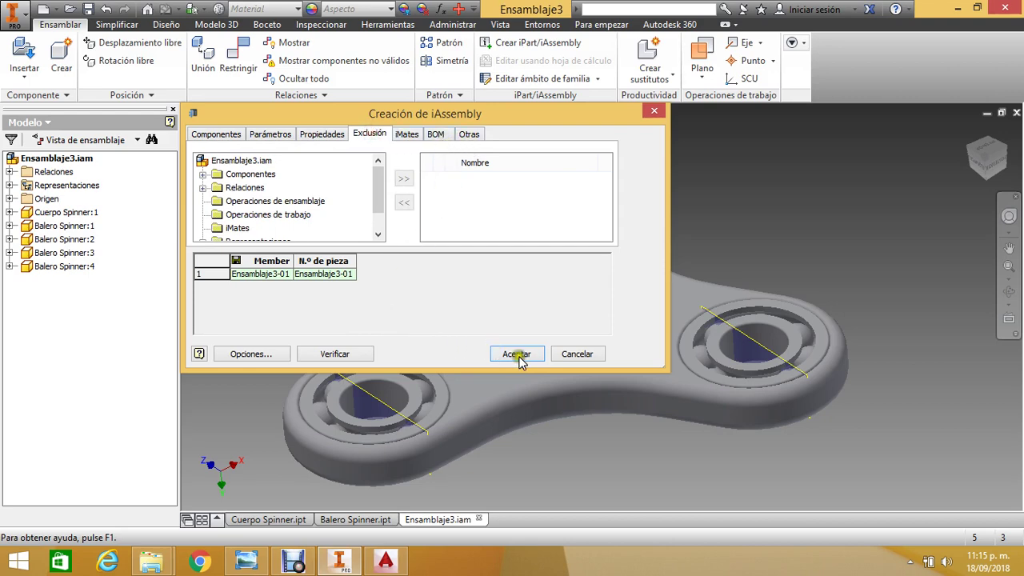
left_click(576, 354)
Switch to AutoCAD and start a new drawing using the Ensamblaje3 DWG file on the desktop as its template.
left_click(400, 558)
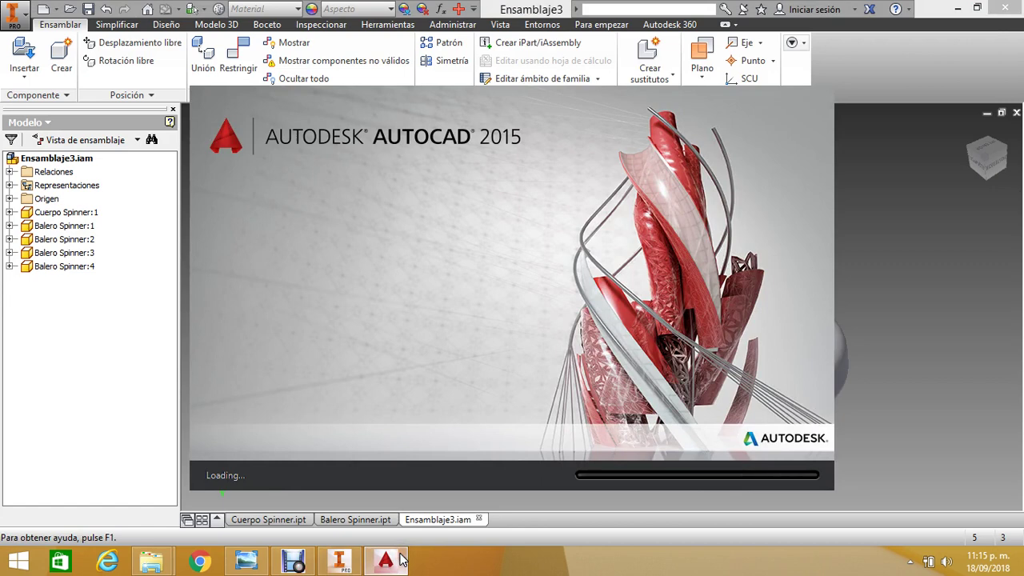
mouse_move(356, 558)
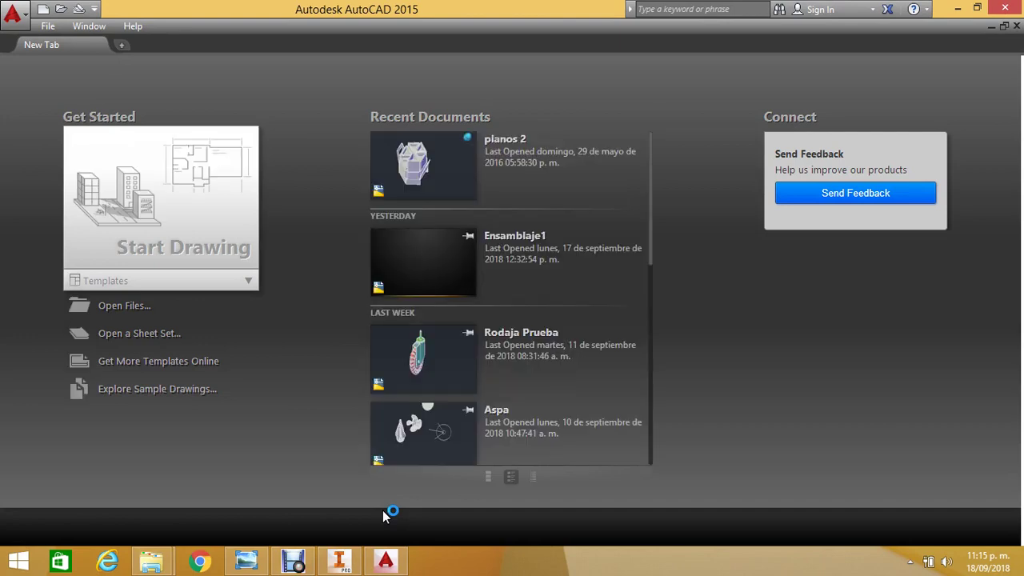
left_click(44, 9)
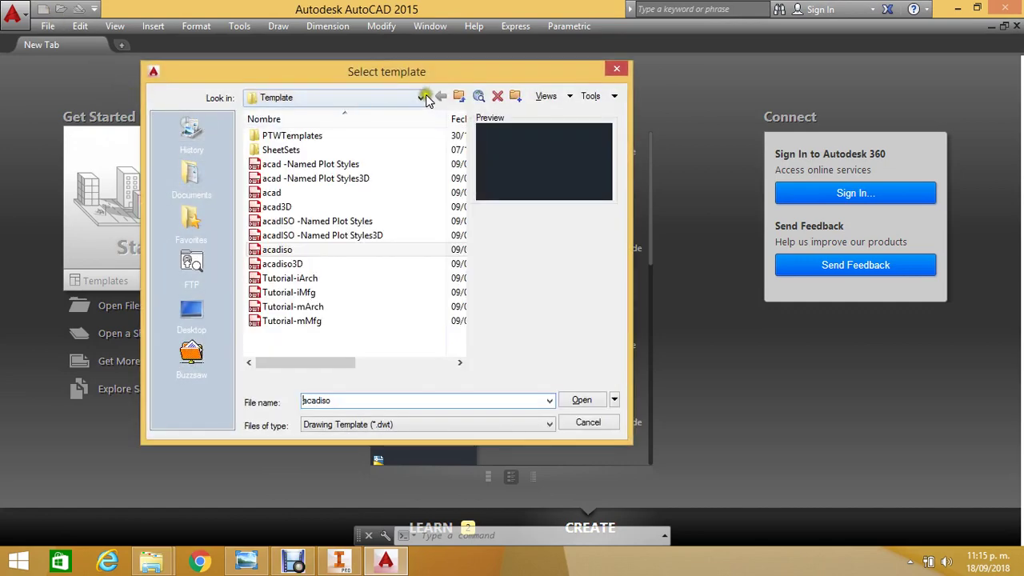
left_click(337, 99)
left_click(349, 114)
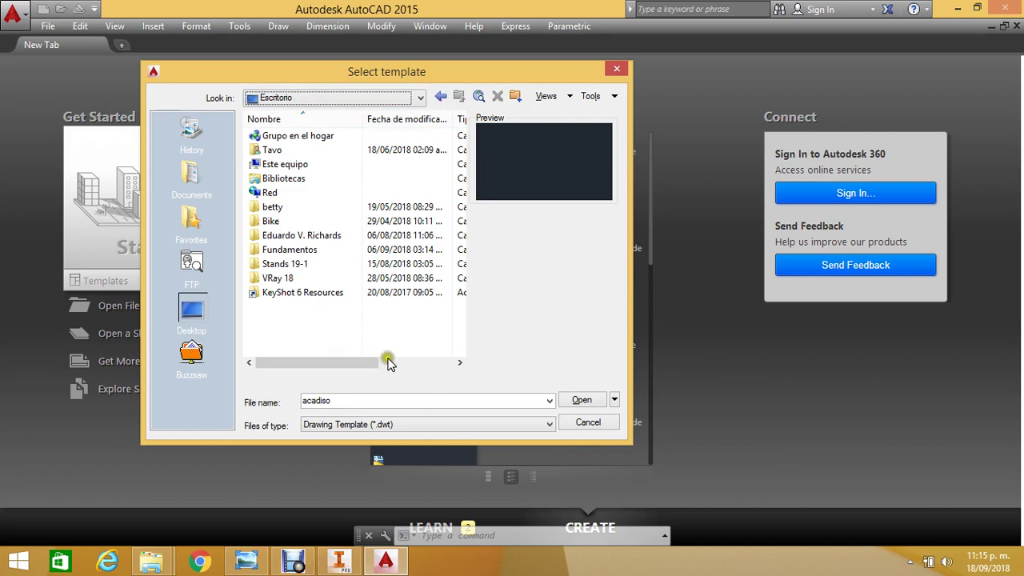
left_click(551, 425)
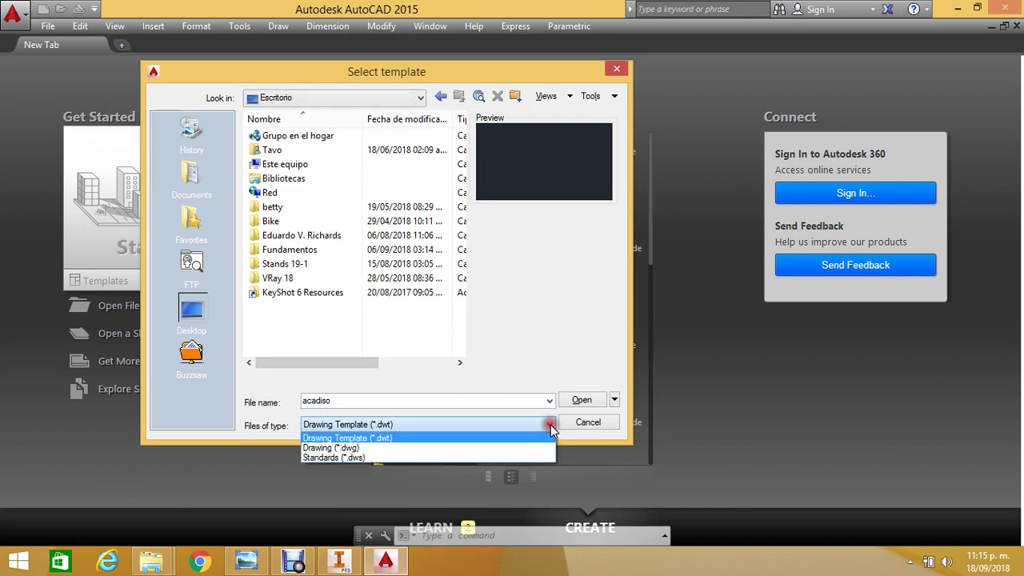
left_click(517, 448)
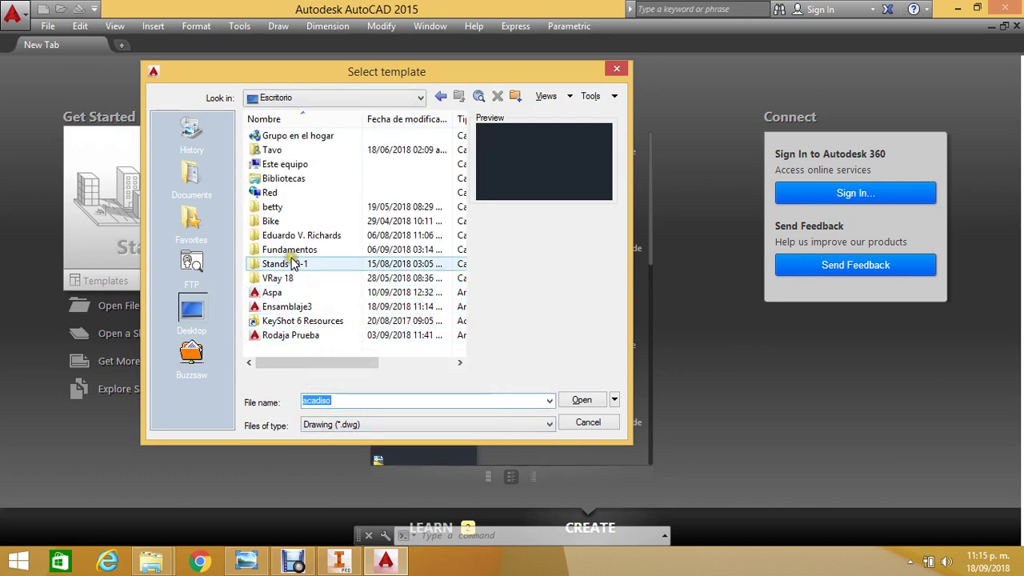
left_click(303, 309)
double_click(304, 309)
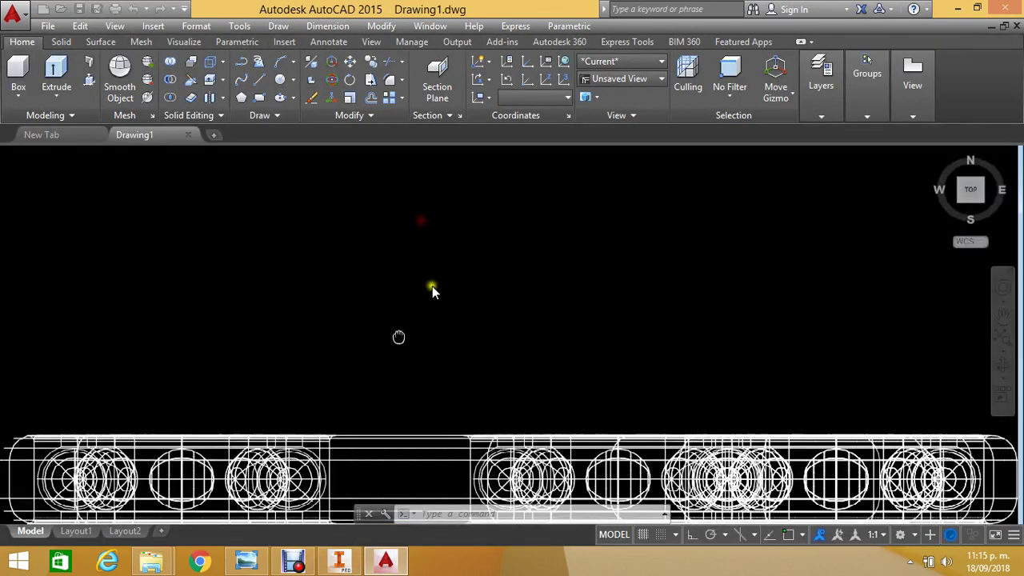
Orbit the spinner into an angled 3D view and display it in the X-Ray visual style.
middle_click(432, 285)
middle_click(432, 286)
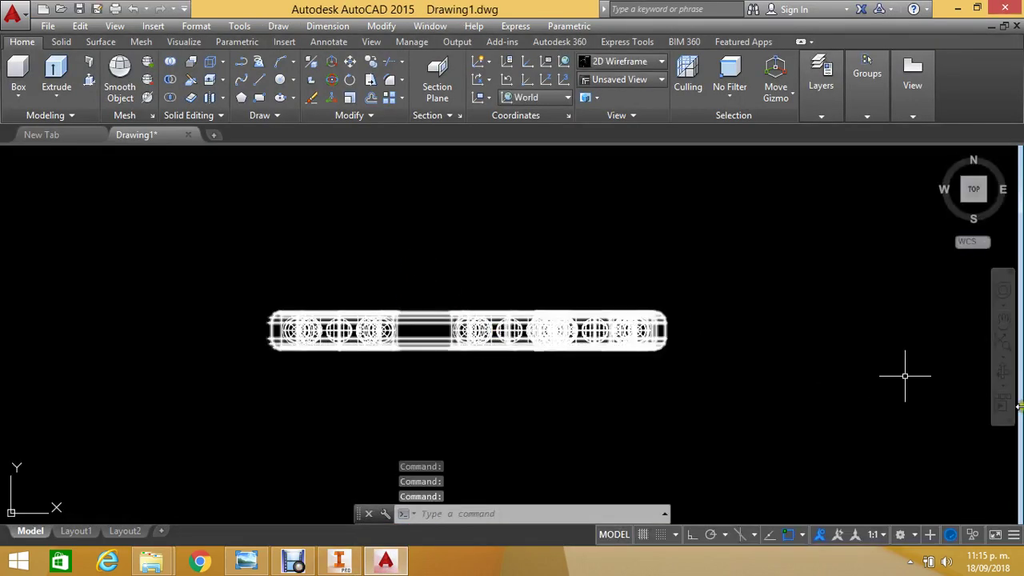
key("Escape")
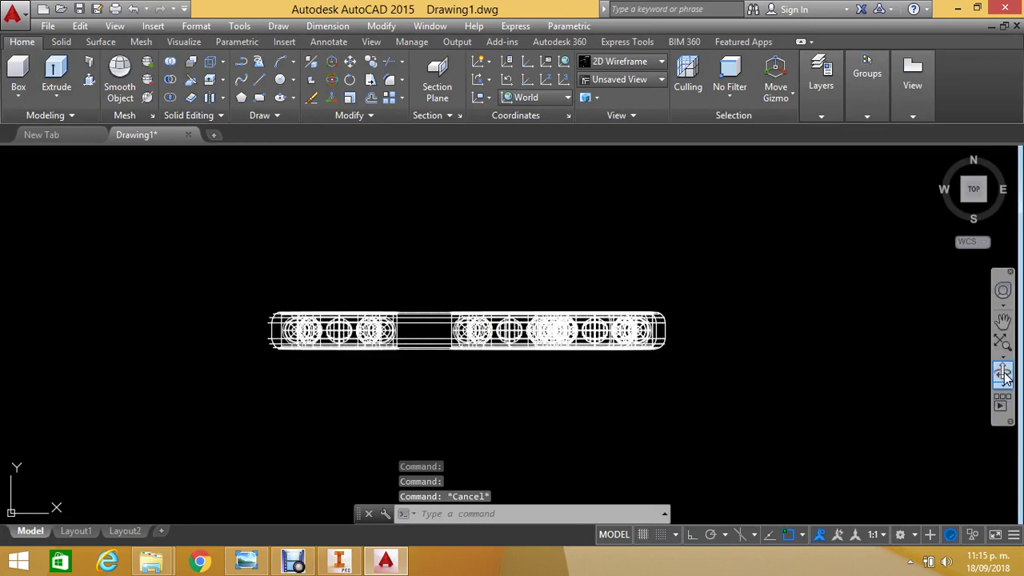
left_click(1002, 371)
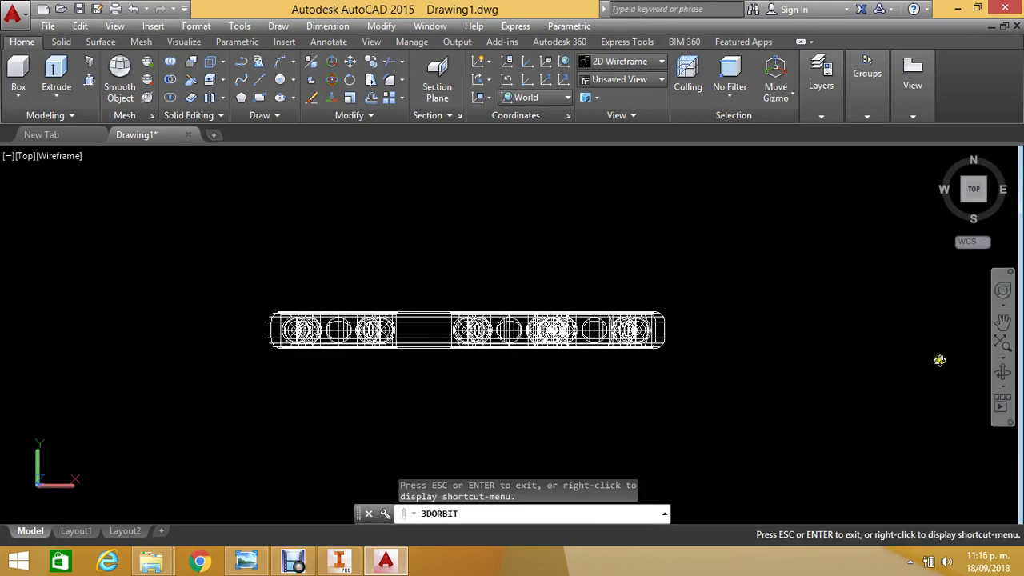
left_click_drag(701, 339, 450, 124)
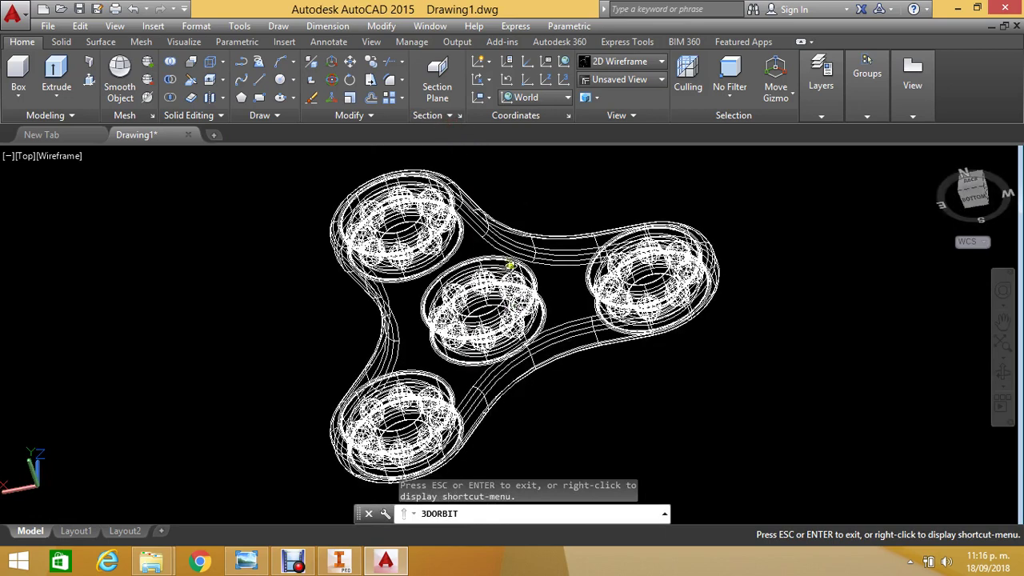
mouse_move(529, 249)
left_mouse_down()
mouse_move(537, 245)
mouse_move(521, 253)
left_mouse_up()
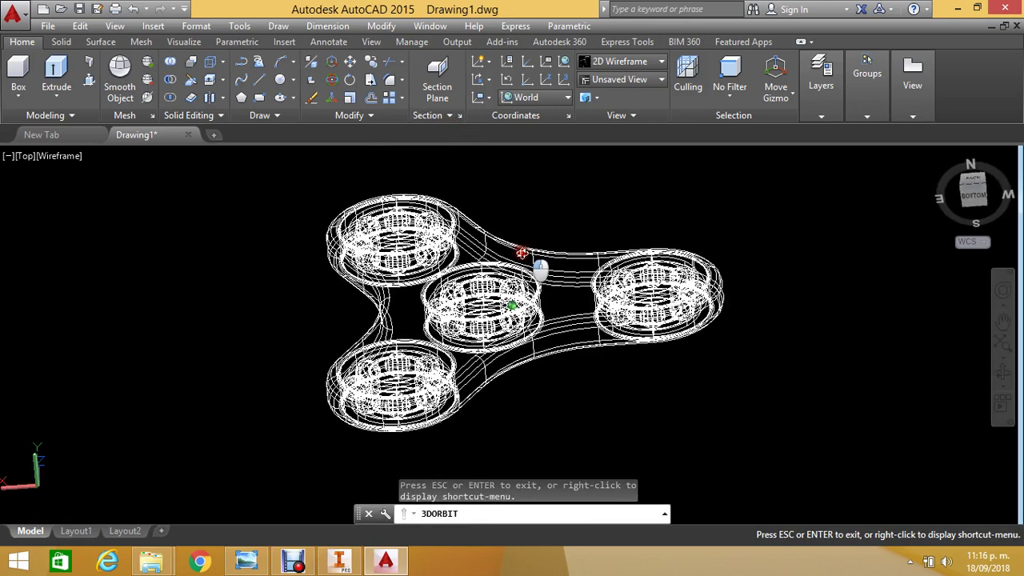
key("Escape")
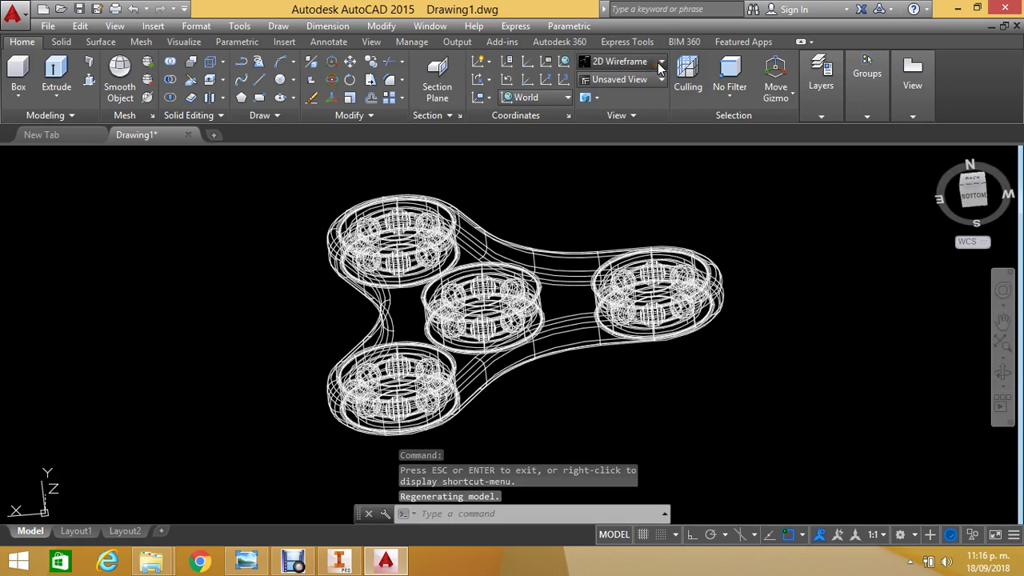
left_click(659, 64)
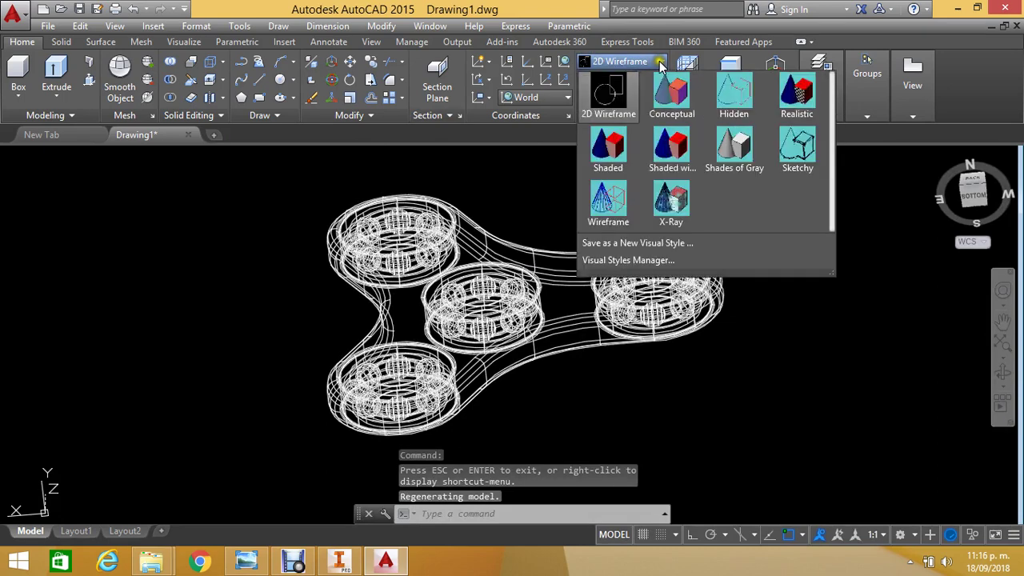
left_click(663, 214)
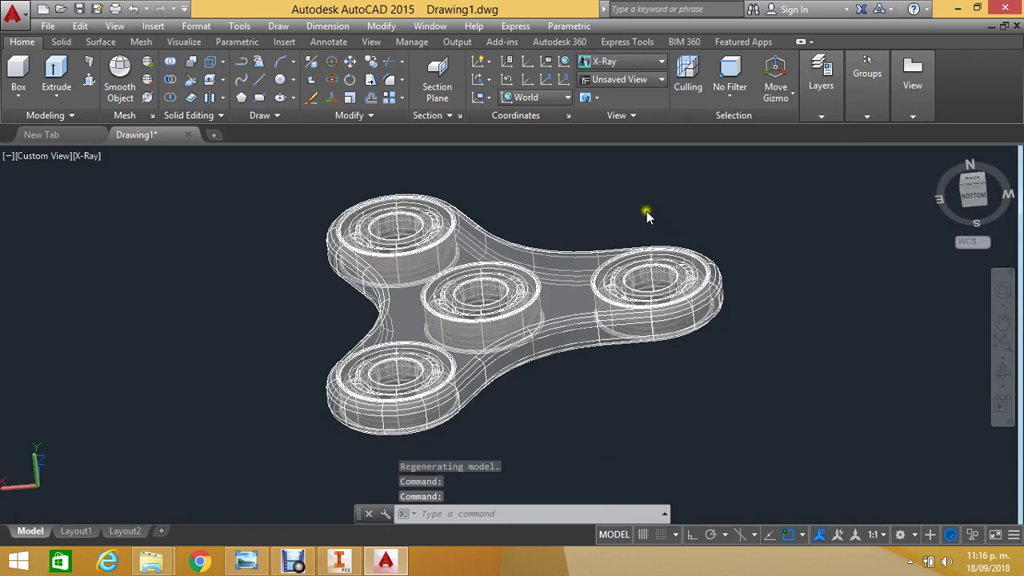
middle_click_drag(646, 211, 539, 210)
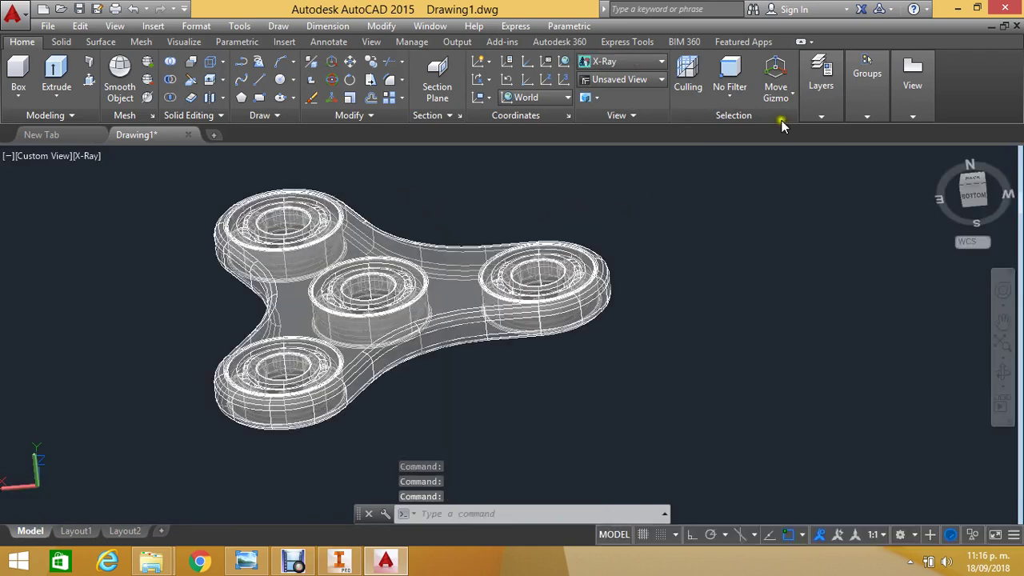
Create a new layer named carcasa in the Layer Properties Manager.
left_click(819, 118)
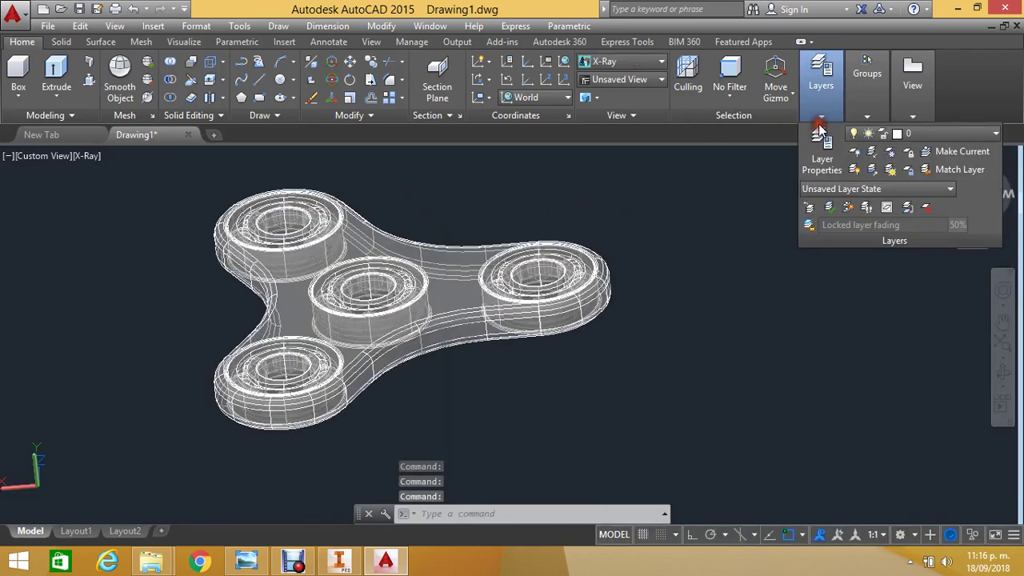
left_click(920, 134)
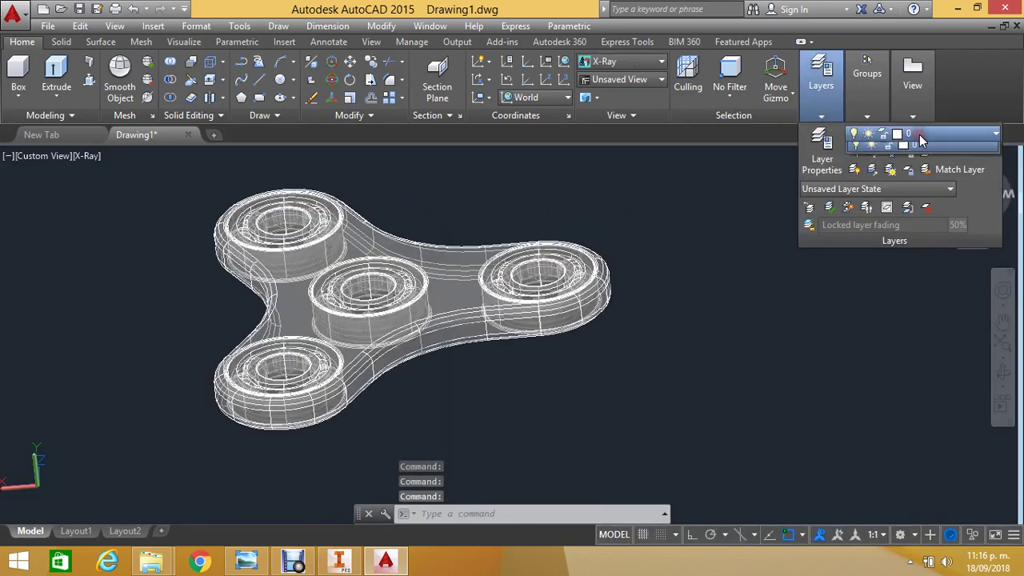
left_click(837, 141)
left_click(837, 140)
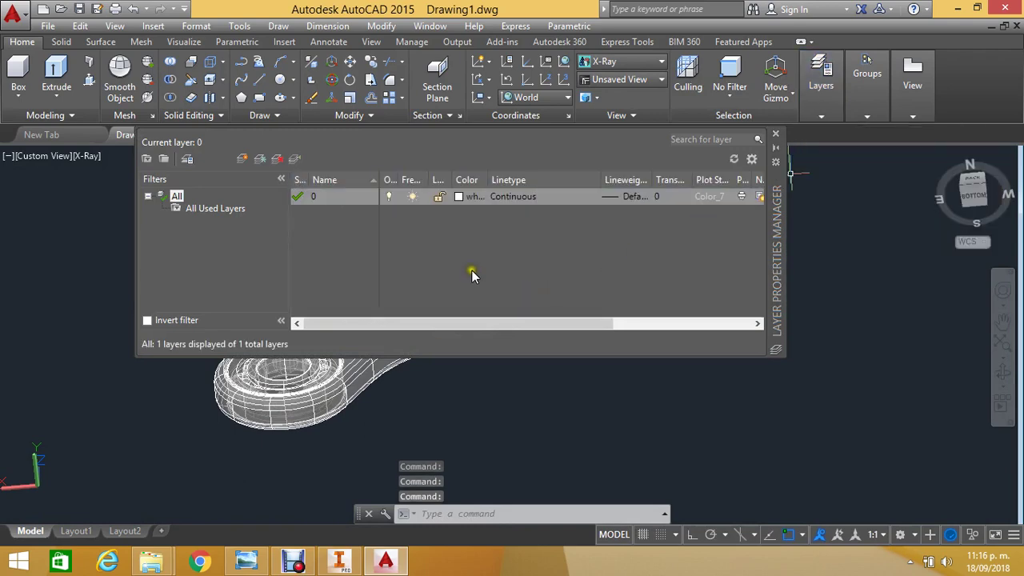
right_click(471, 270)
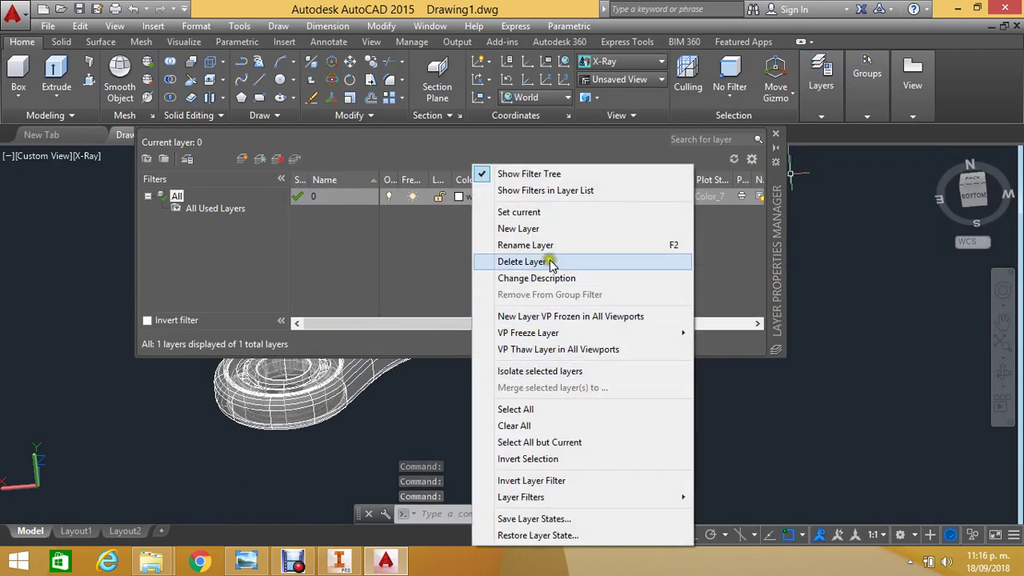
left_click(563, 229)
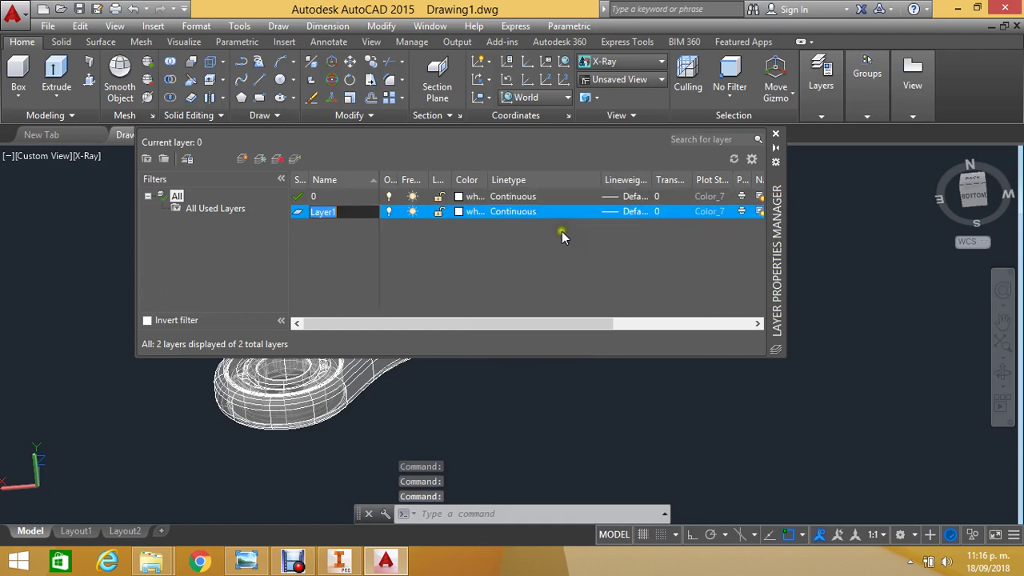
type("carcasa")
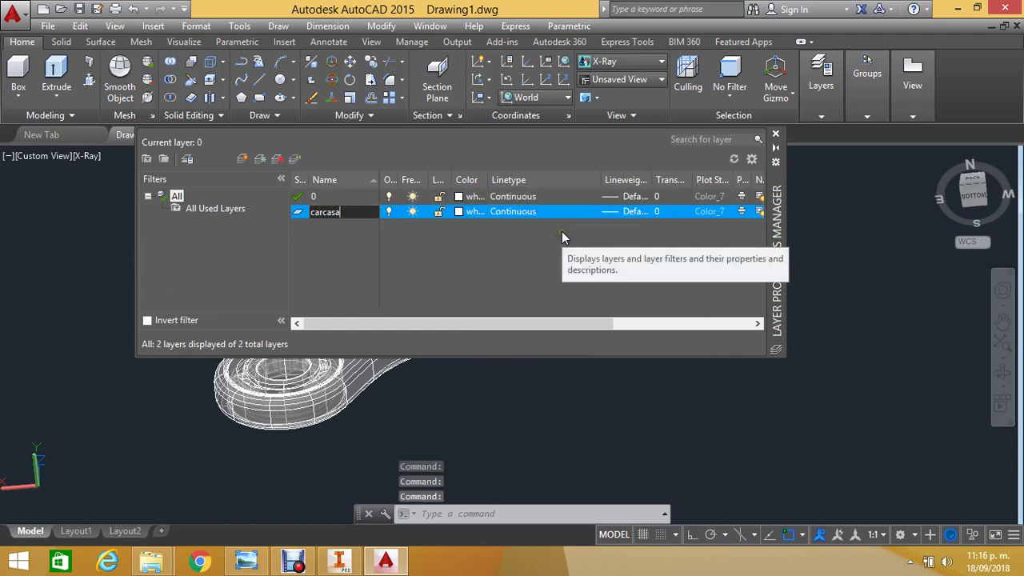
key("Return")
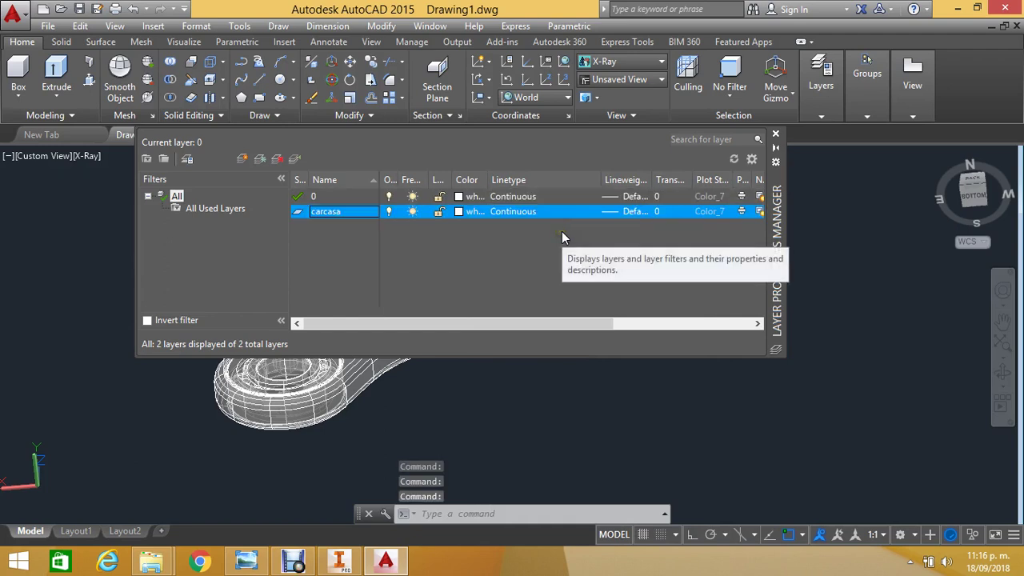
Set the carcasa layer's colour to red and close the layer manager.
left_click(455, 213)
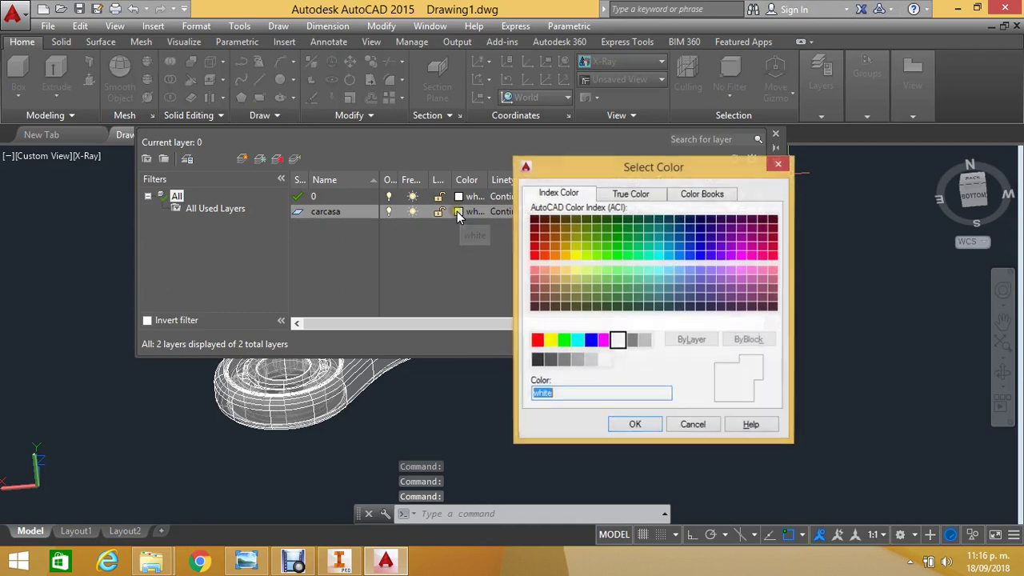
left_click(538, 340)
left_click(640, 425)
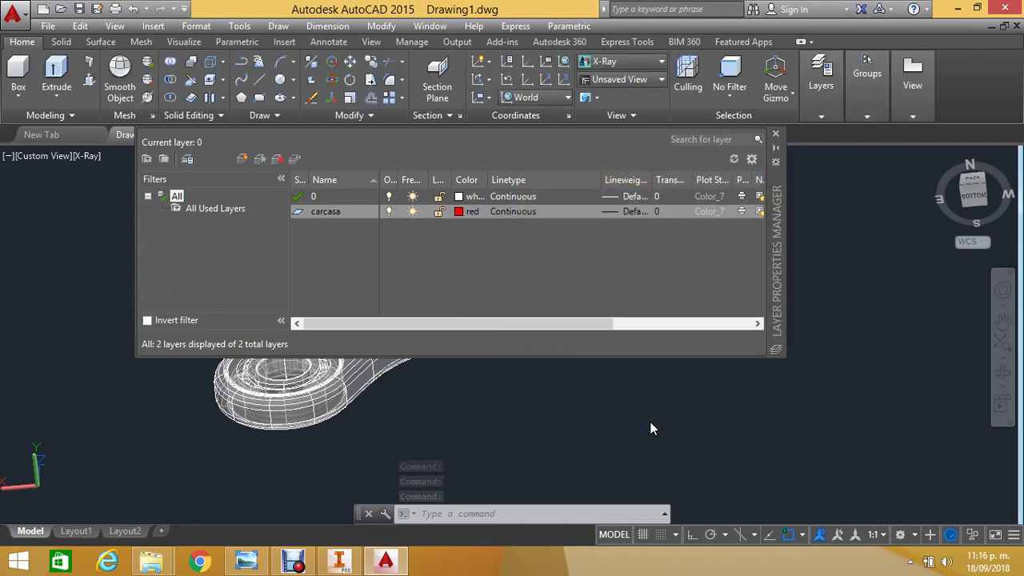
left_click(775, 137)
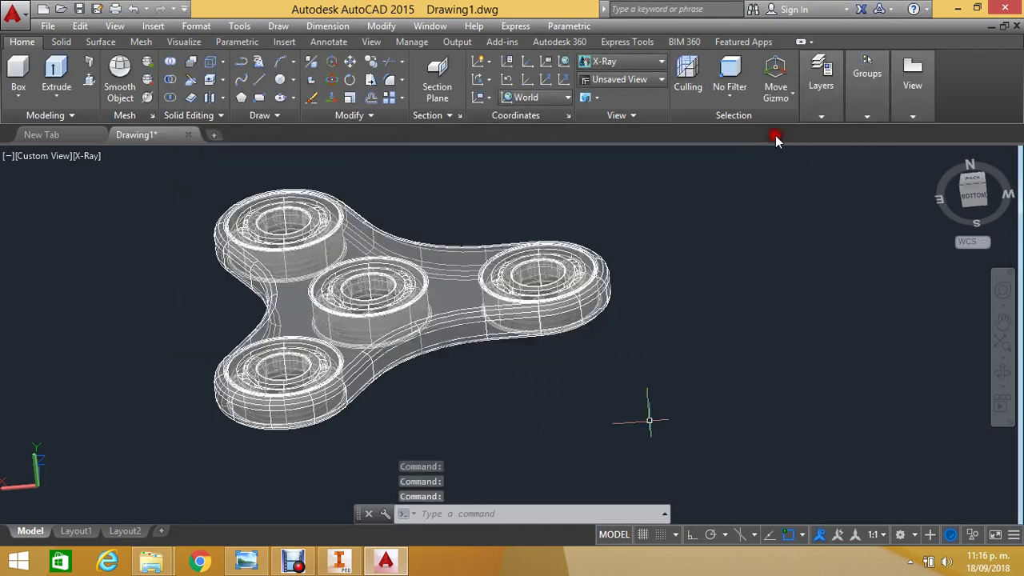
Make carcasa the current layer.
left_click(820, 117)
left_click(950, 139)
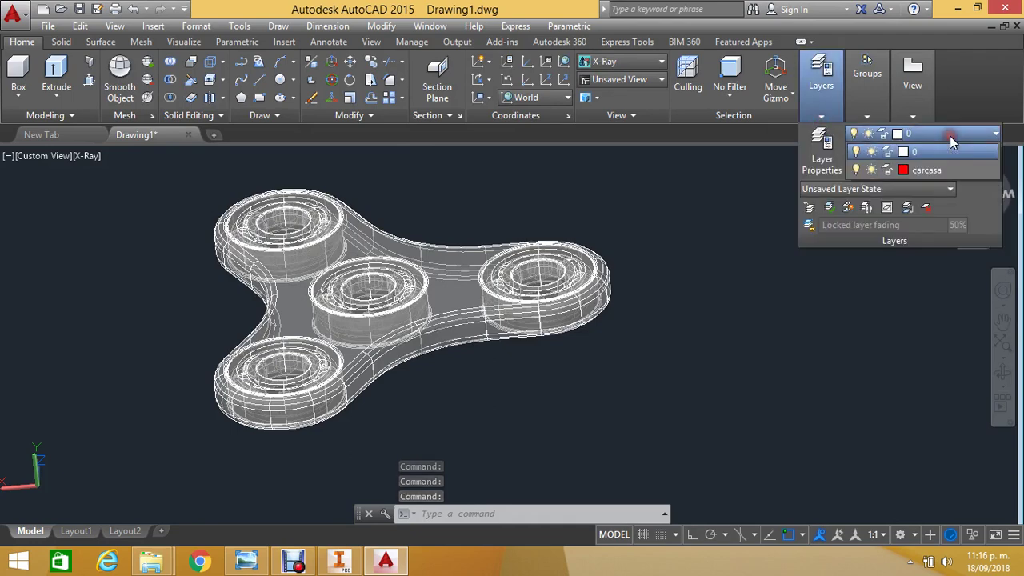
left_click(883, 170)
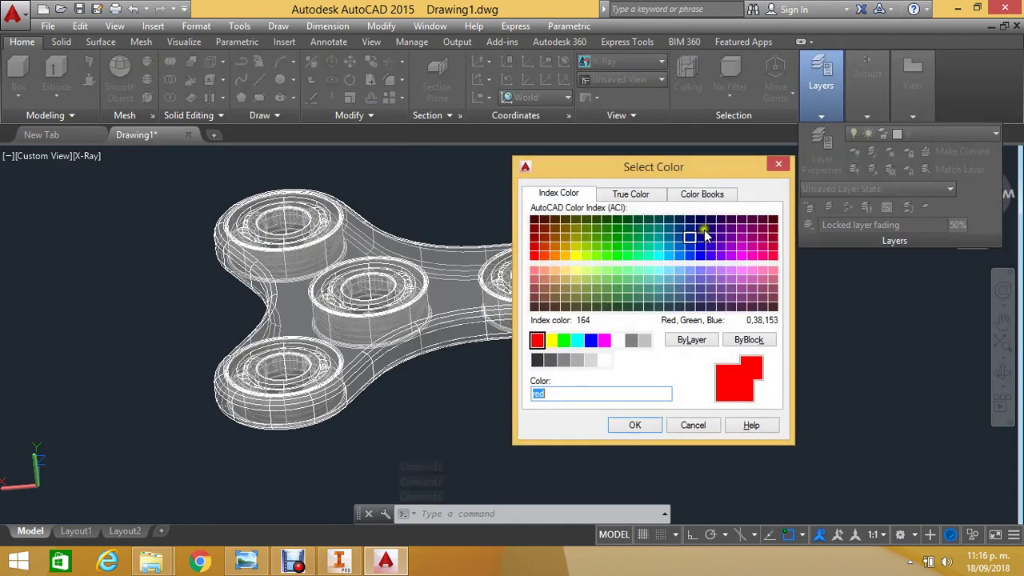
left_click(680, 427)
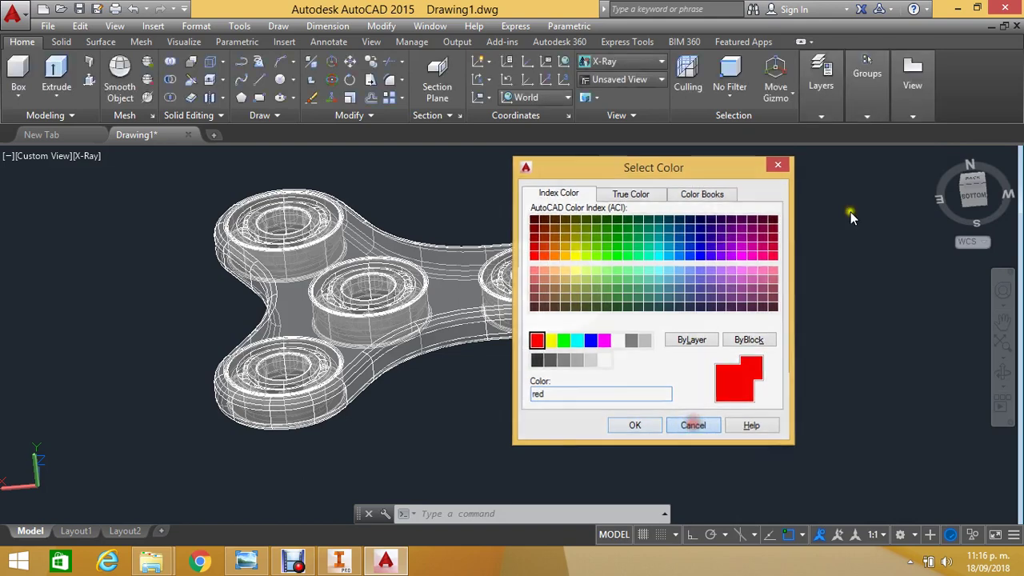
mouse_move(934, 136)
left_click(995, 134)
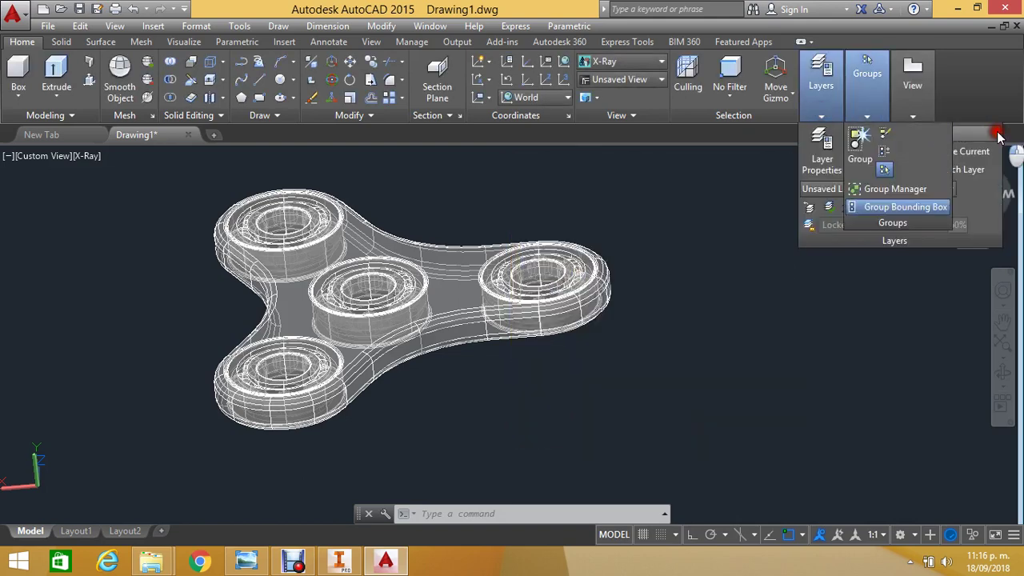
left_click(985, 170)
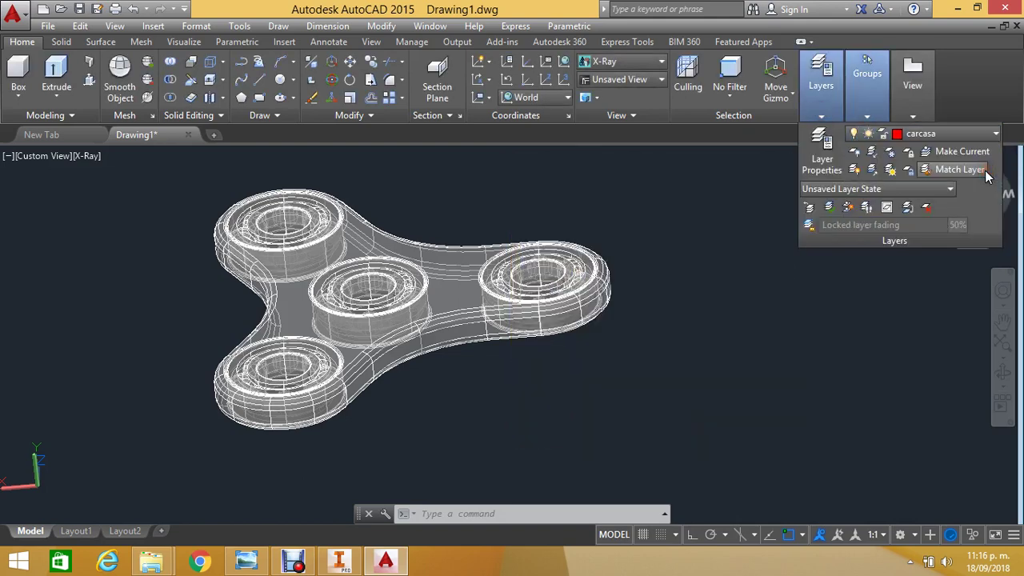
Assign the spinner body to the carcasa layer, and reselect the body to check its layer.
left_click(459, 319)
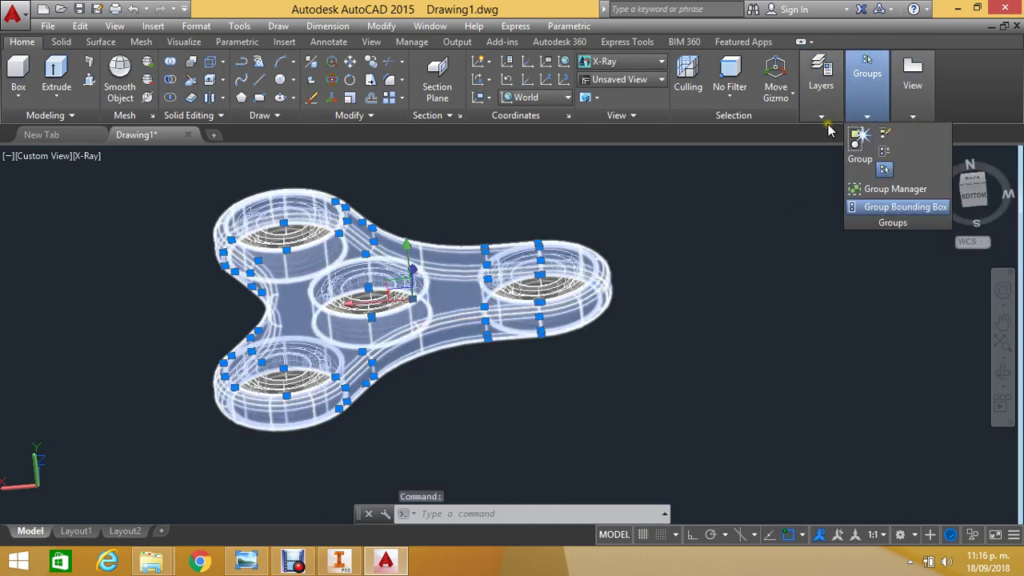
mouse_move(823, 120)
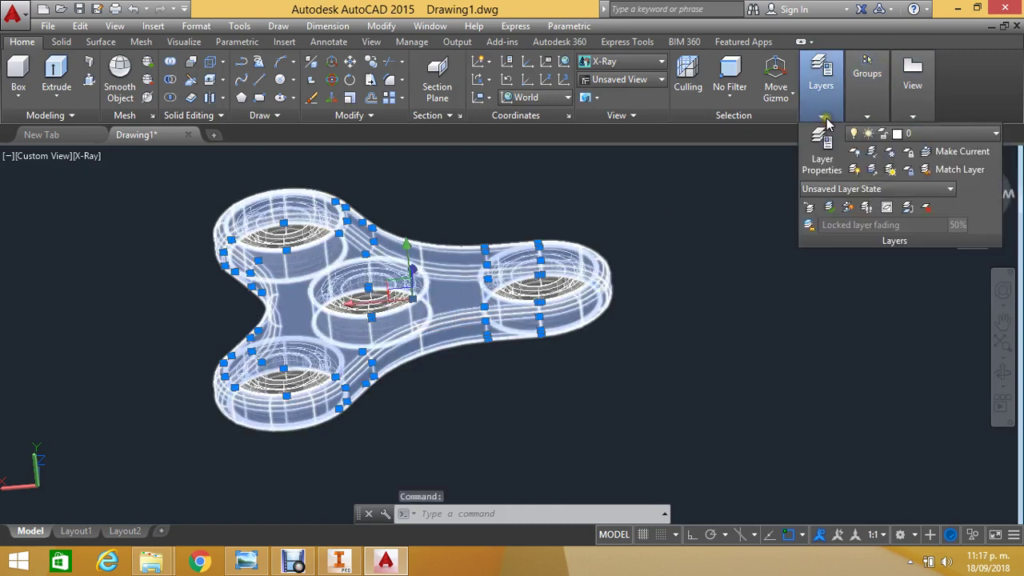
left_click(992, 134)
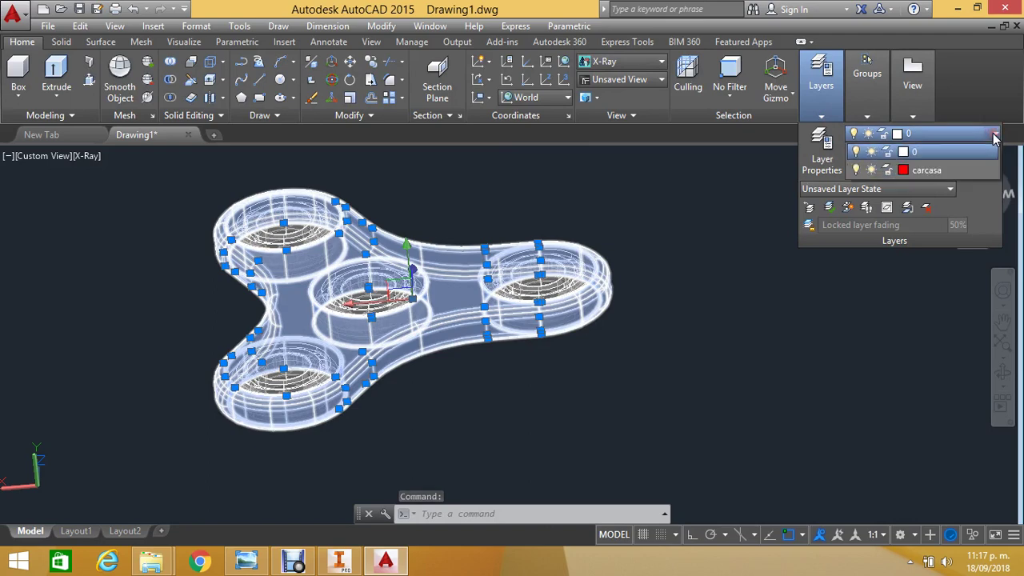
left_click(954, 170)
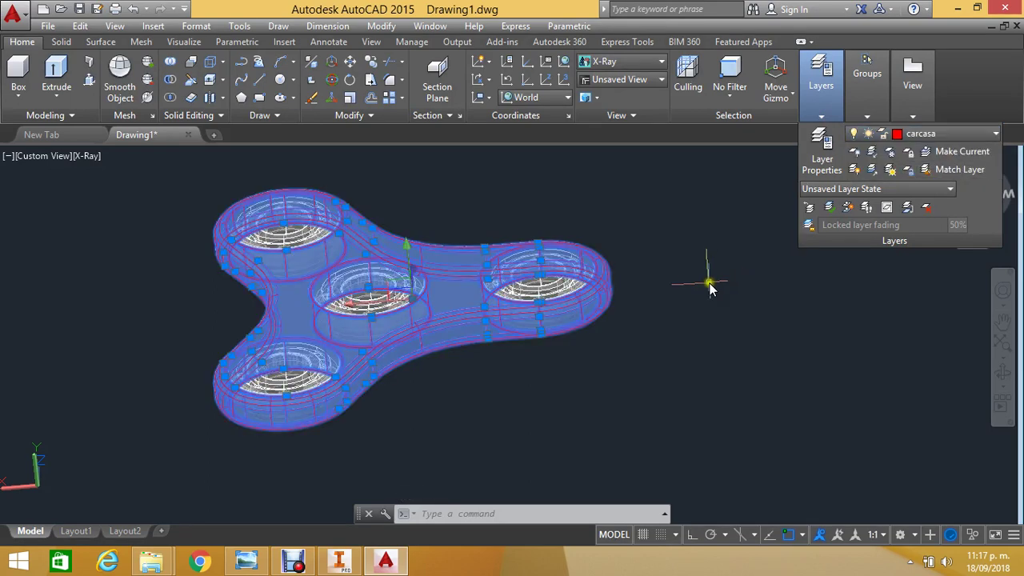
key("Escape")
middle_click_drag(635, 309, 678, 315, "shift")
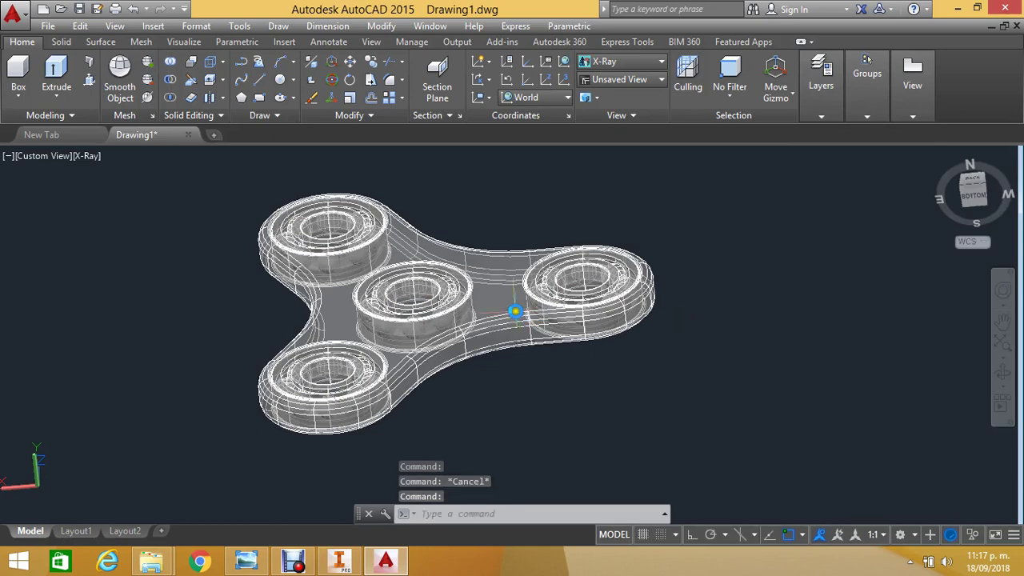
left_click(530, 288)
left_click(819, 117)
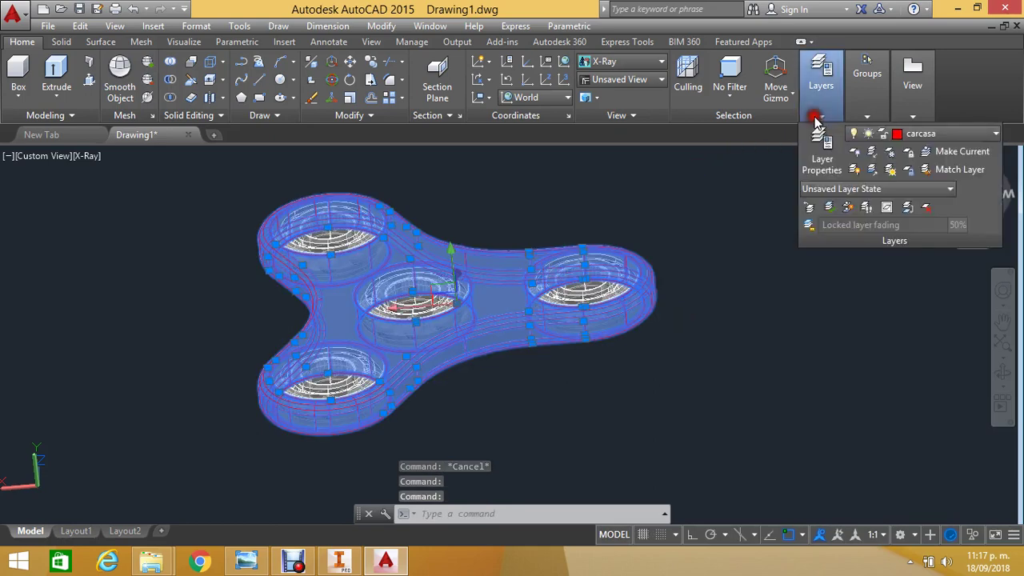
key("Escape")
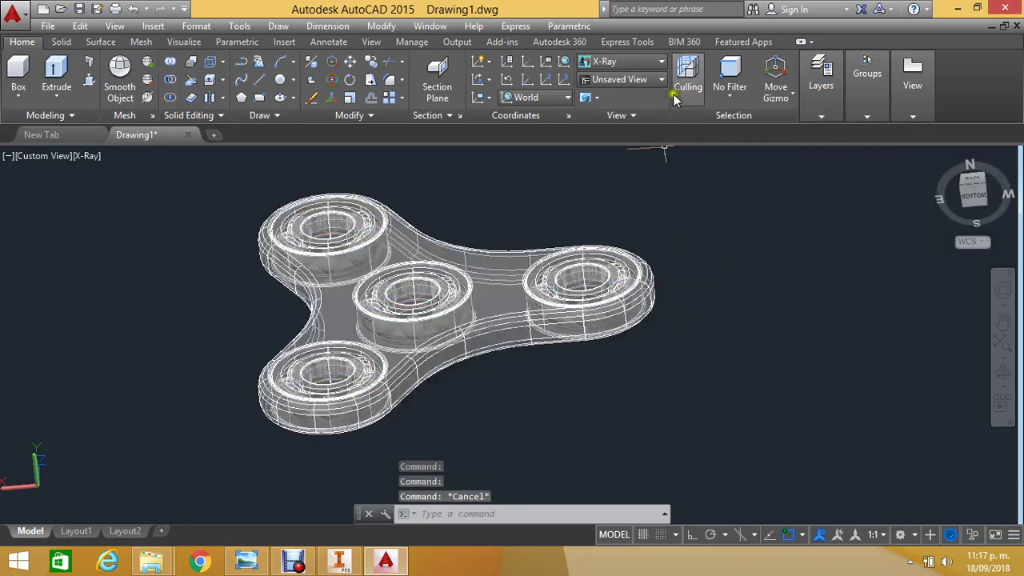
Display the spinner in the Conceptual visual style and orbit it to view the bearings more from the front.
left_click(662, 62)
left_click(661, 93)
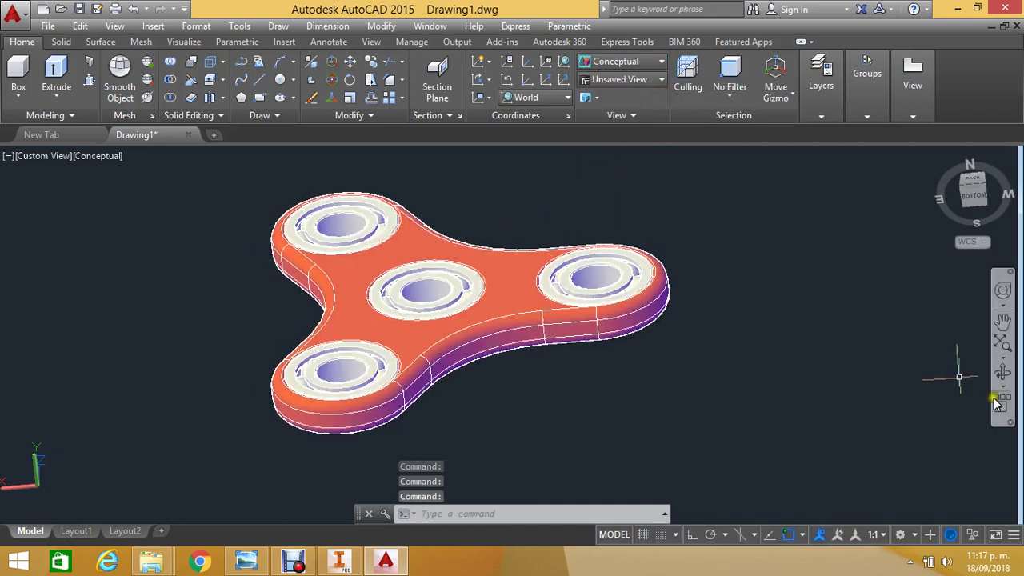
left_click(1003, 373)
left_click_drag(583, 237, 583, 272)
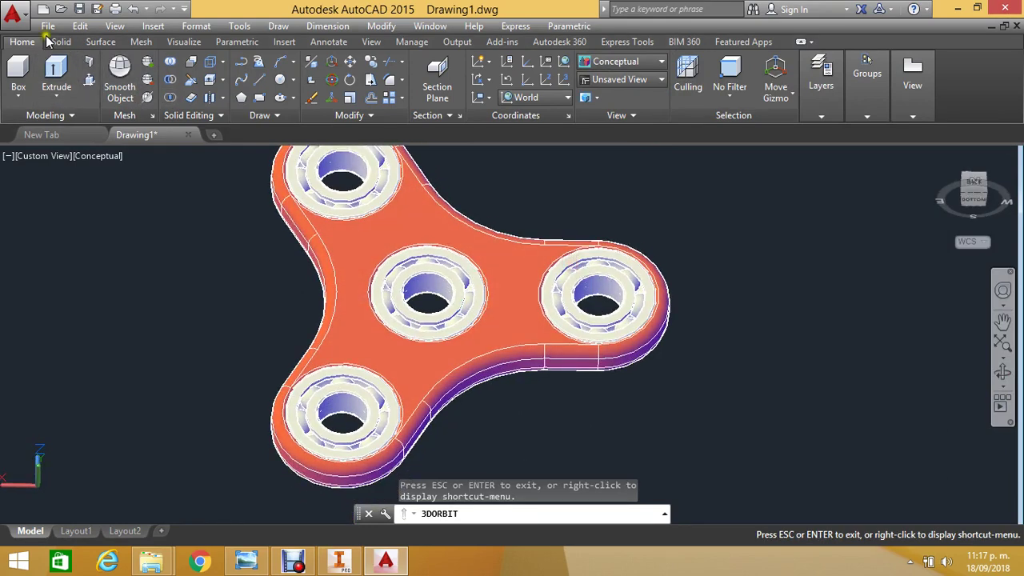
Examine the file types available for exporting the drawing to other formats, including IGES and Block (*.dwg), and leave without exporting.
left_click(23, 21)
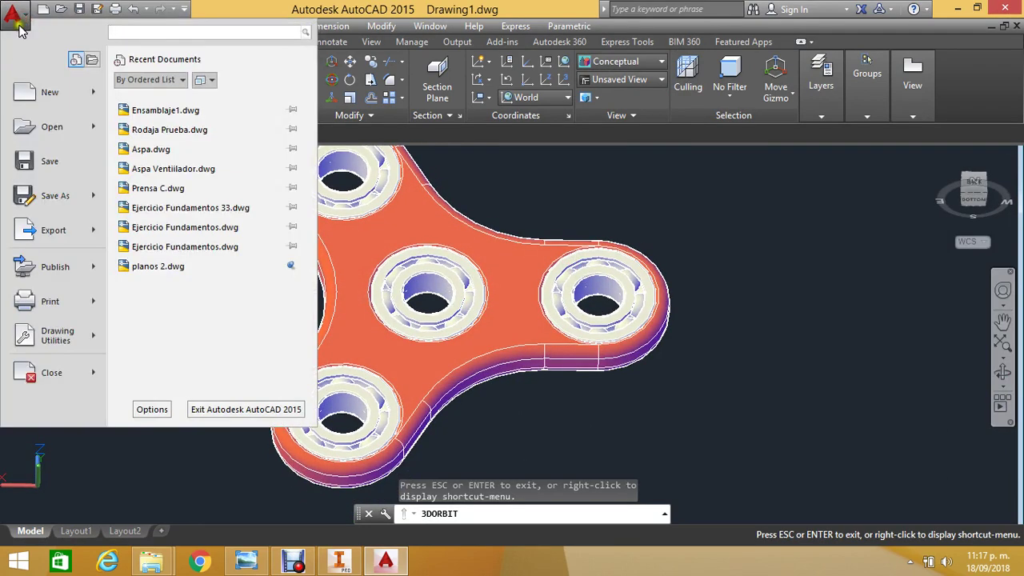
left_click(56, 240)
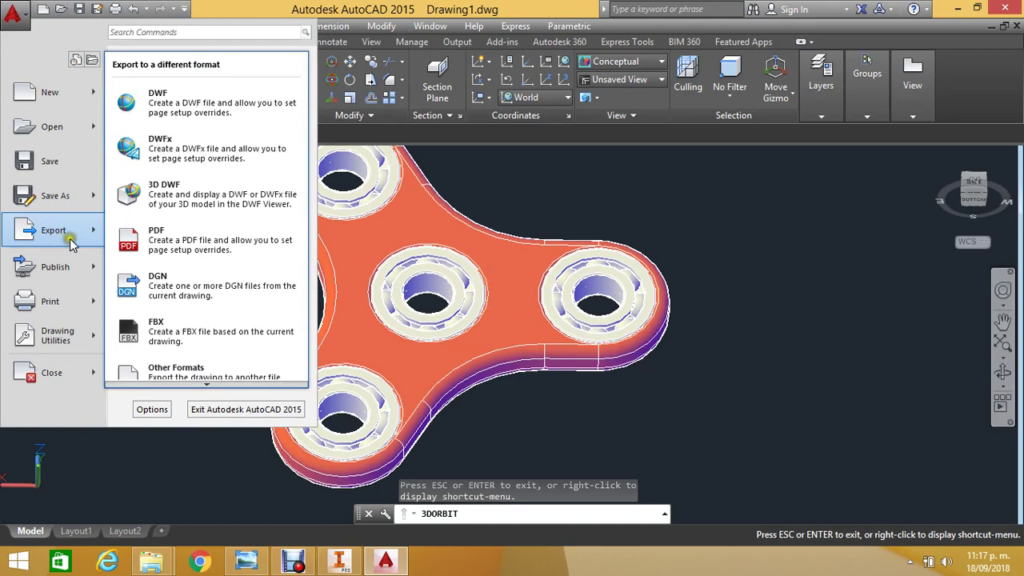
left_click(193, 359)
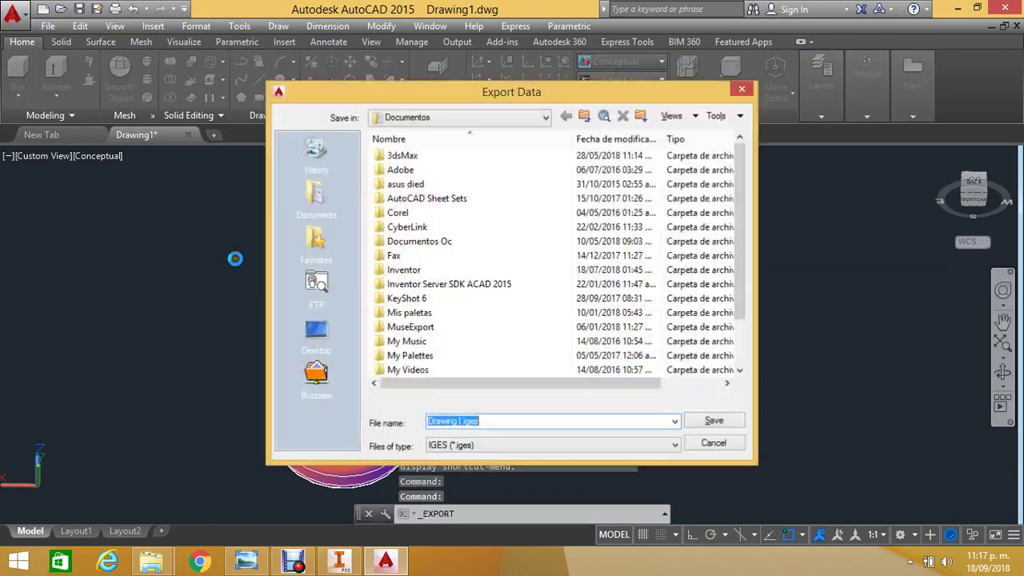
left_click_drag(743, 222, 741, 316)
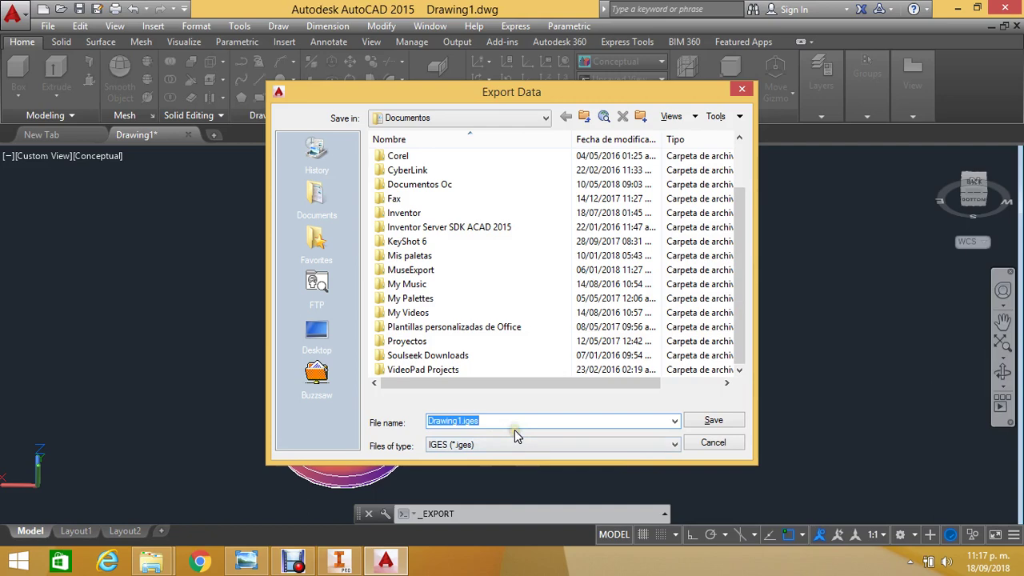
left_click(673, 445)
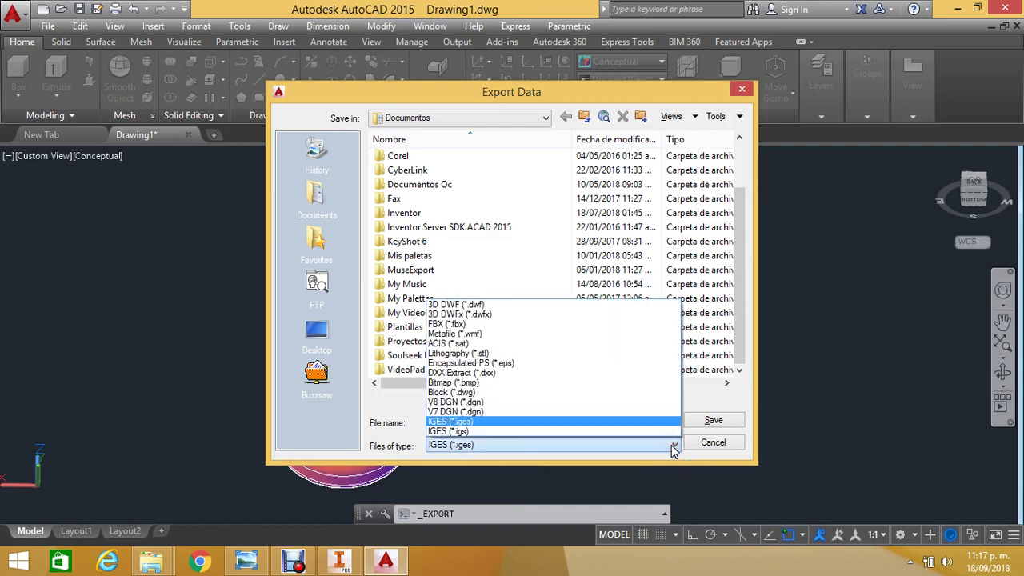
left_click(640, 393)
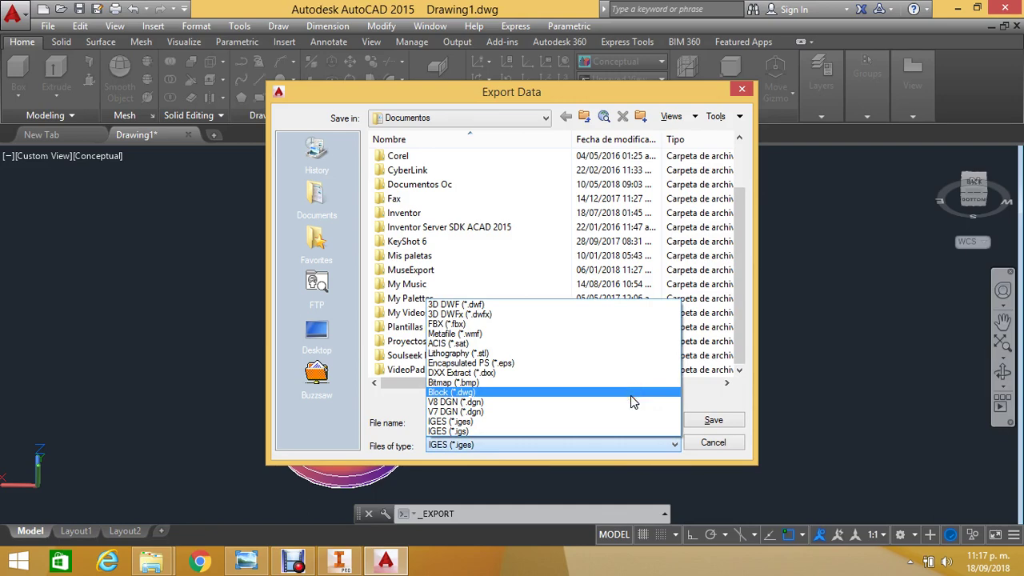
left_click_drag(620, 392, 460, 450)
left_click(460, 450)
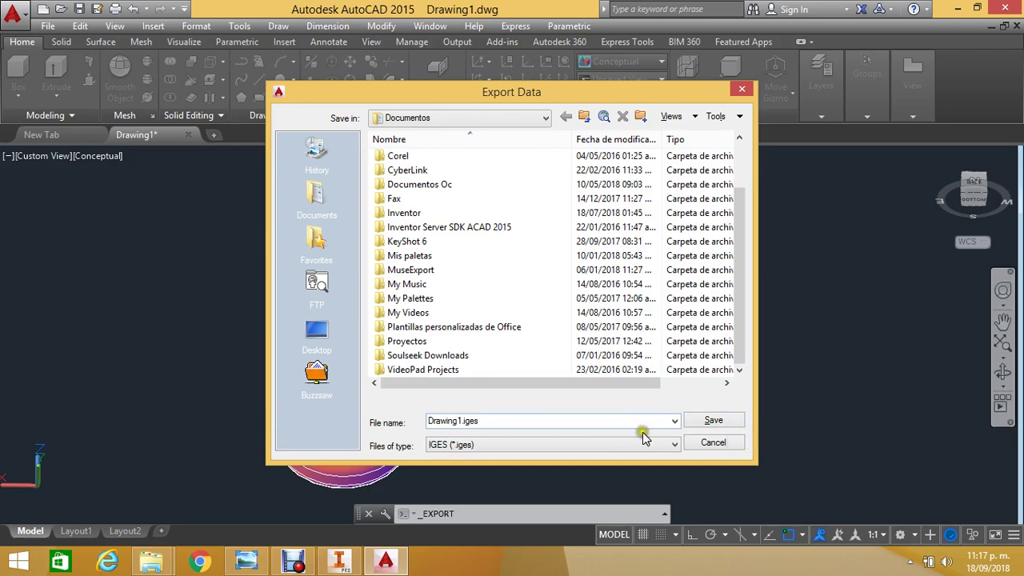
left_click(698, 446)
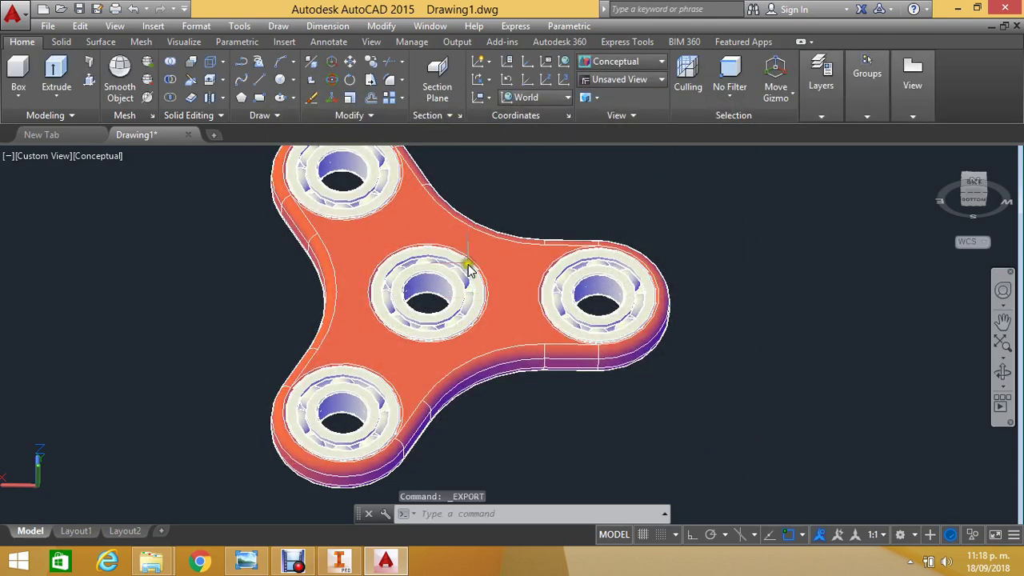
Switch to Windows Photo Viewer to look at the rendered image of the red fidget spinner.
left_click(247, 562)
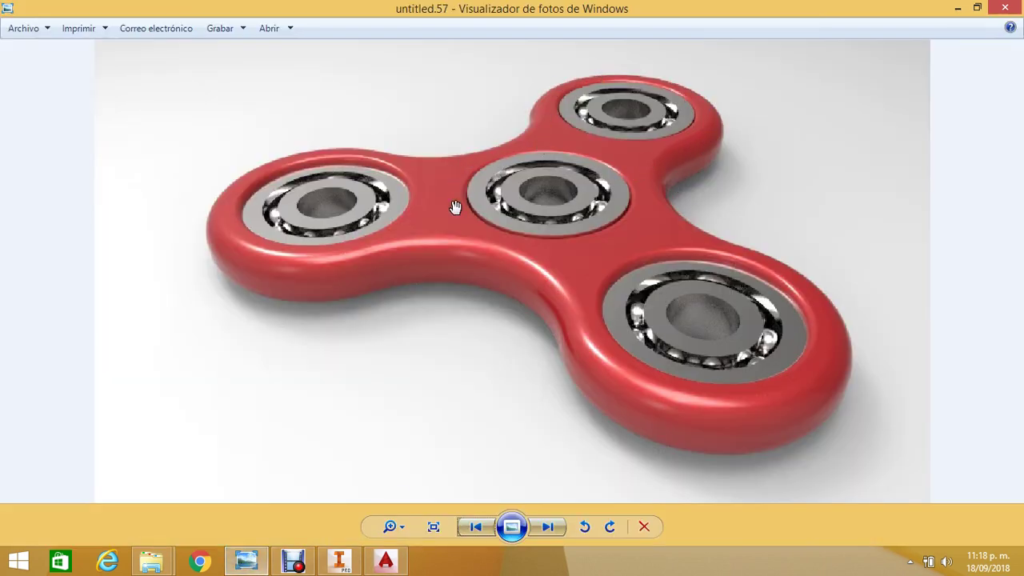
mouse_move(339, 568)
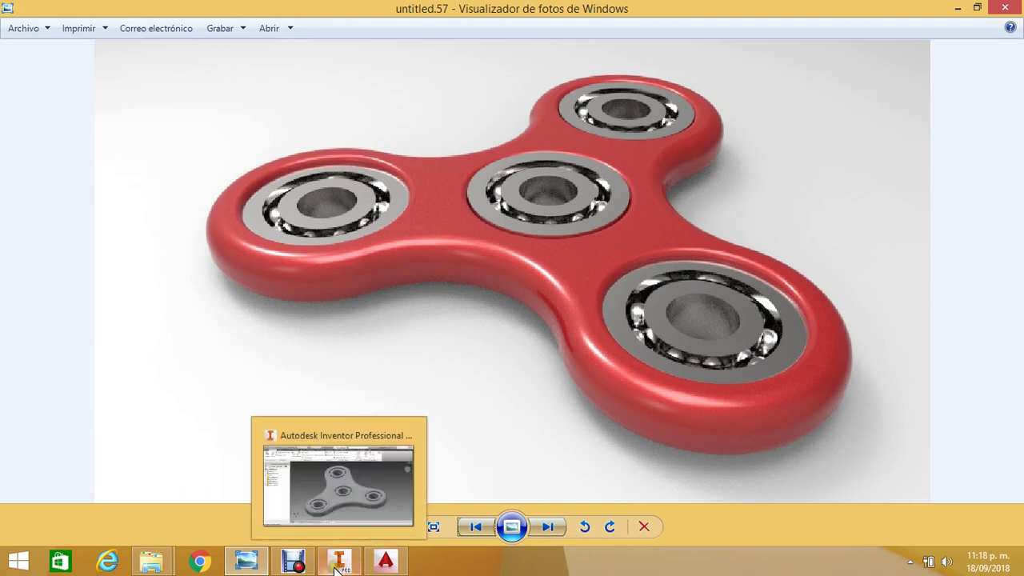
mouse_move(294, 565)
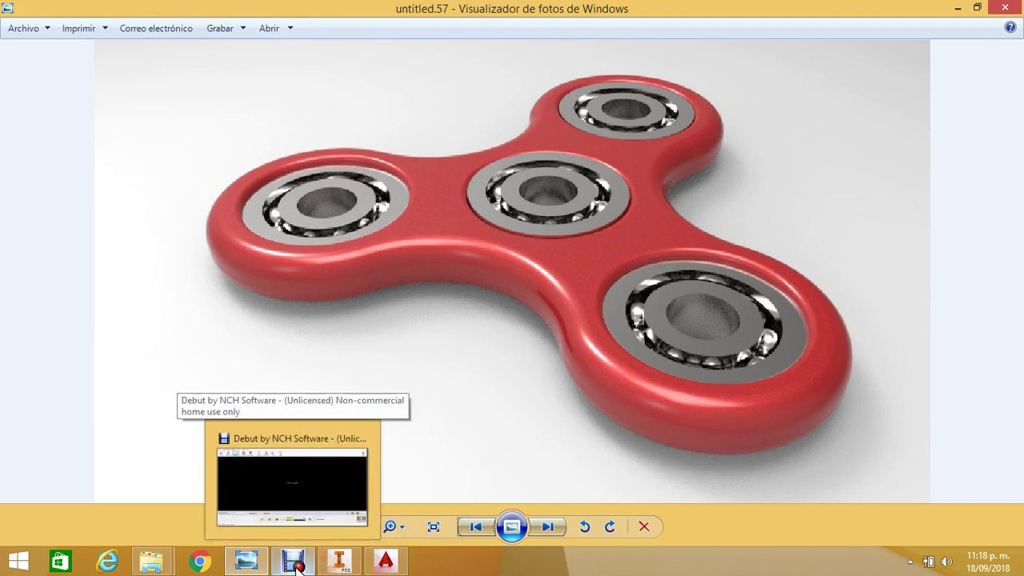